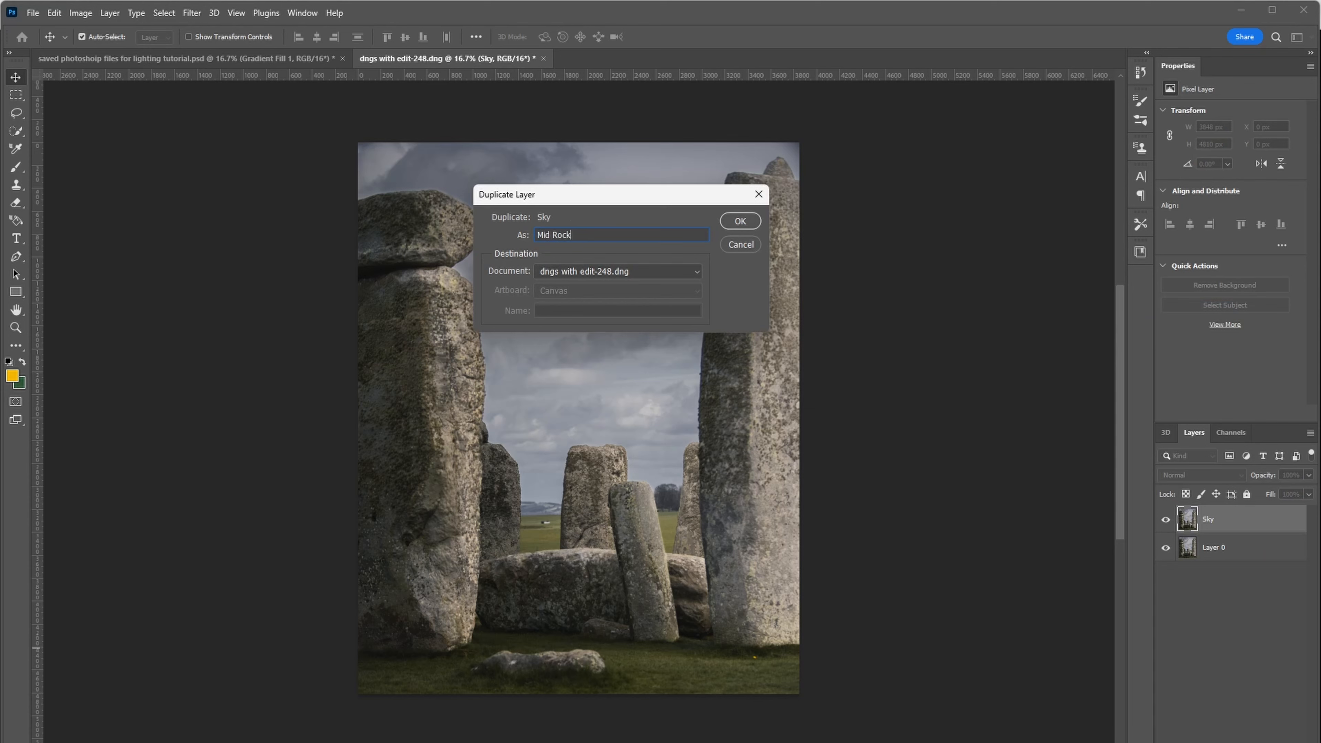
# Duplicate the Sky layer as Mid Rocks, and duplicate Mid Rocks as Right Pillar
pyautogui.press('Return')
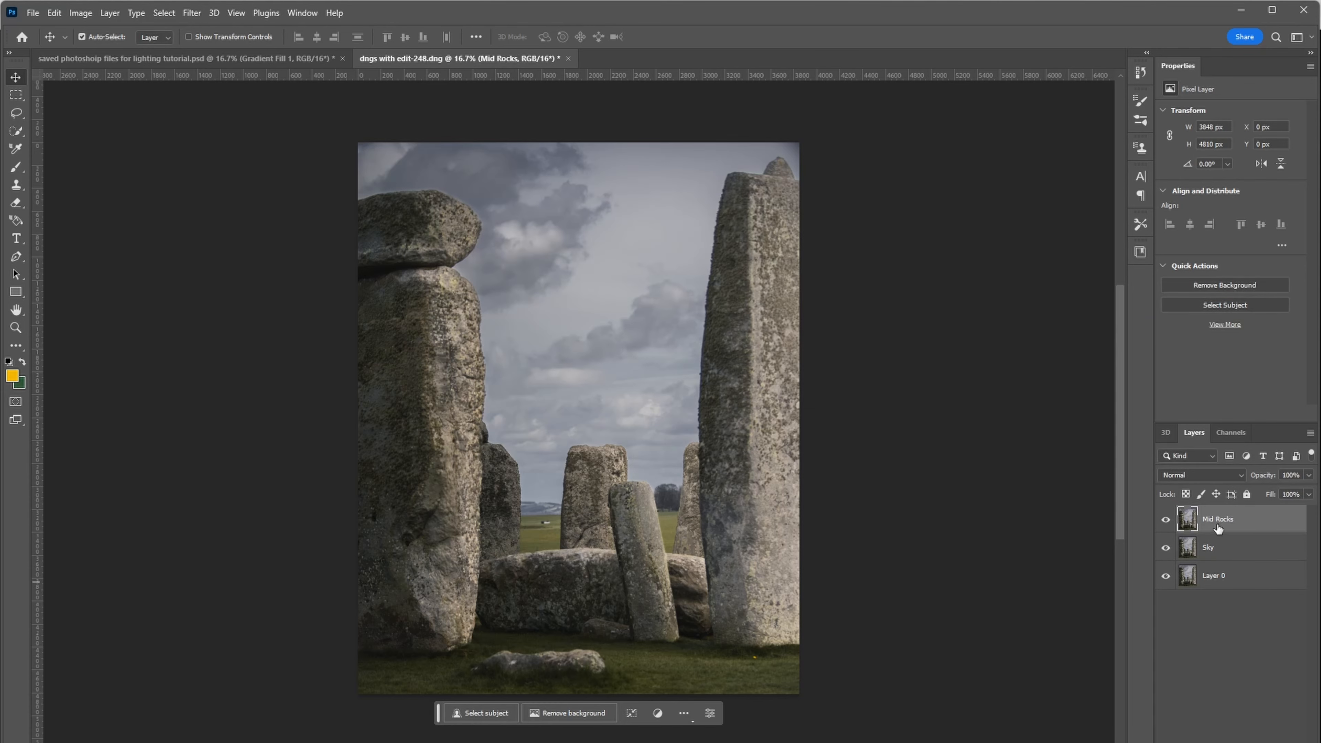
pyautogui.rightClick(1217, 526)
pyautogui.click(1128, 306)
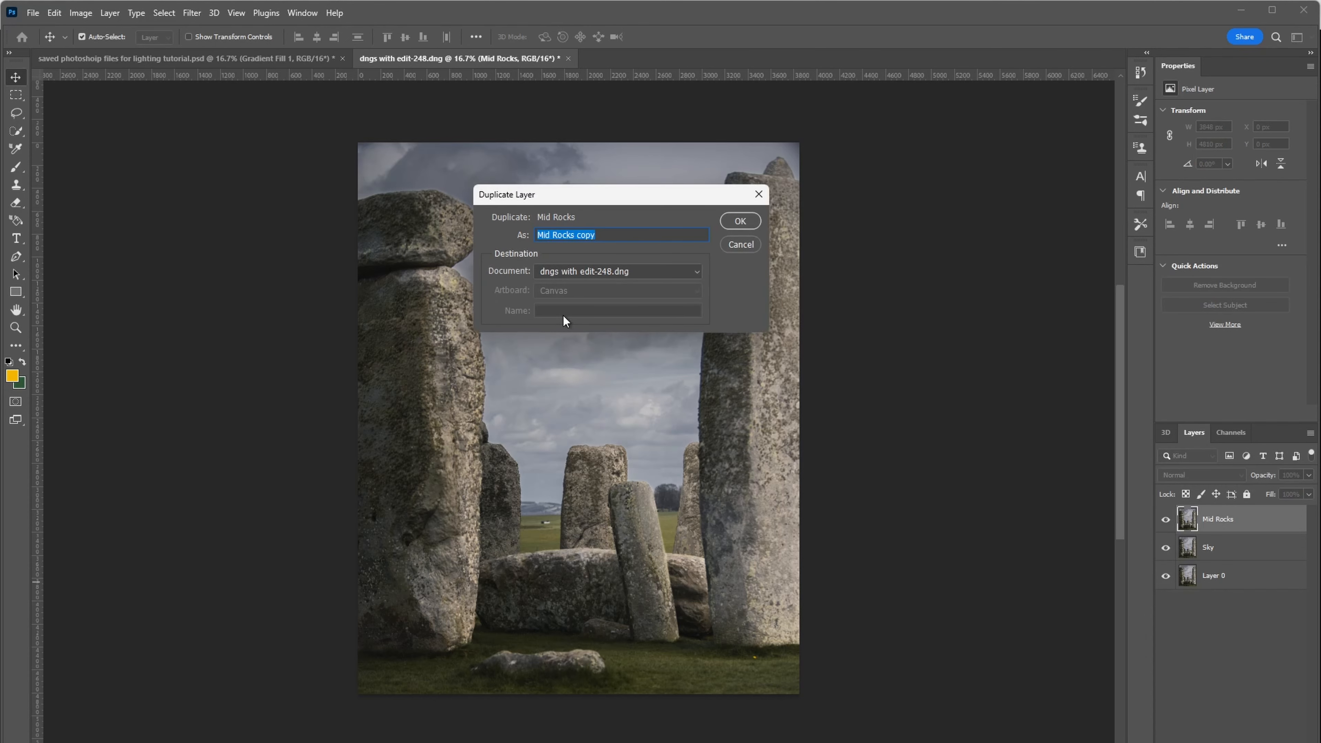
pyautogui.press('BackSpace')
pyautogui.write('Right Pillar')
pyautogui.click(740, 220)
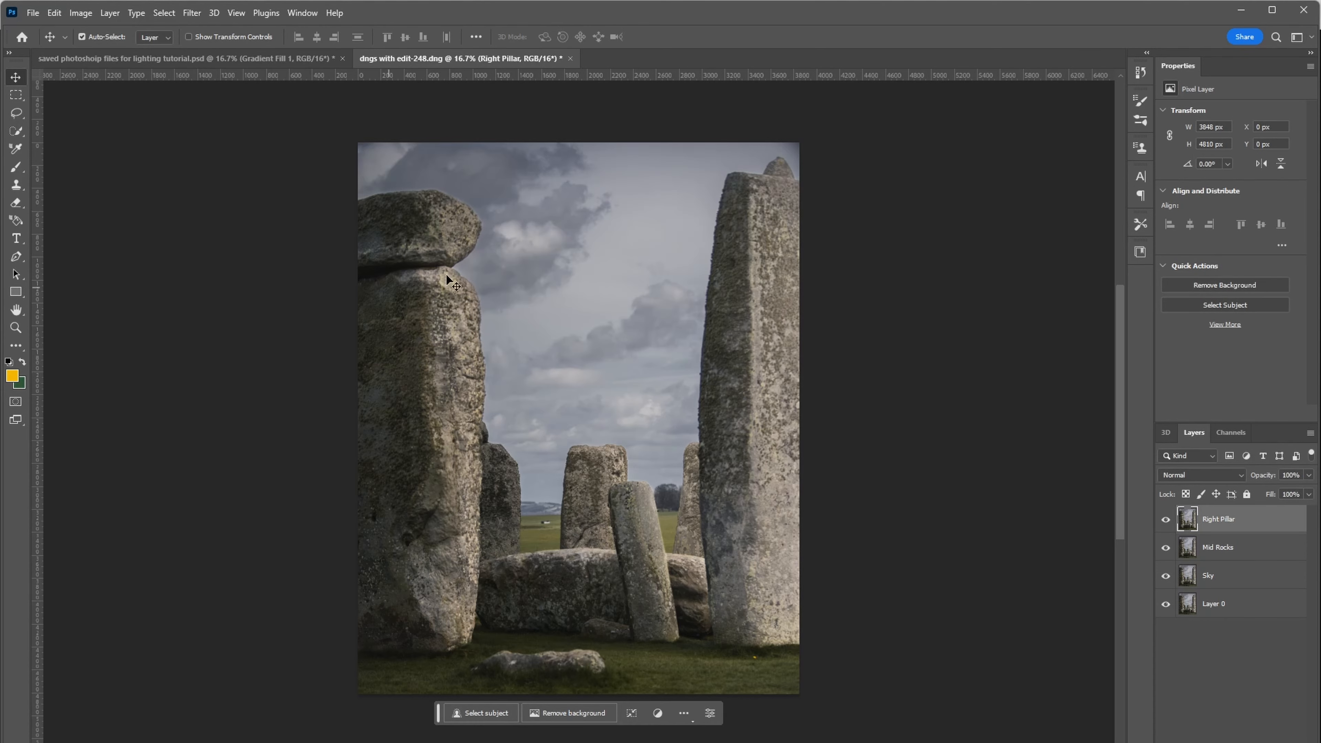
# Duplicate the Right Pillar layer as Left Pillar
pyautogui.rightClick(1243, 522)
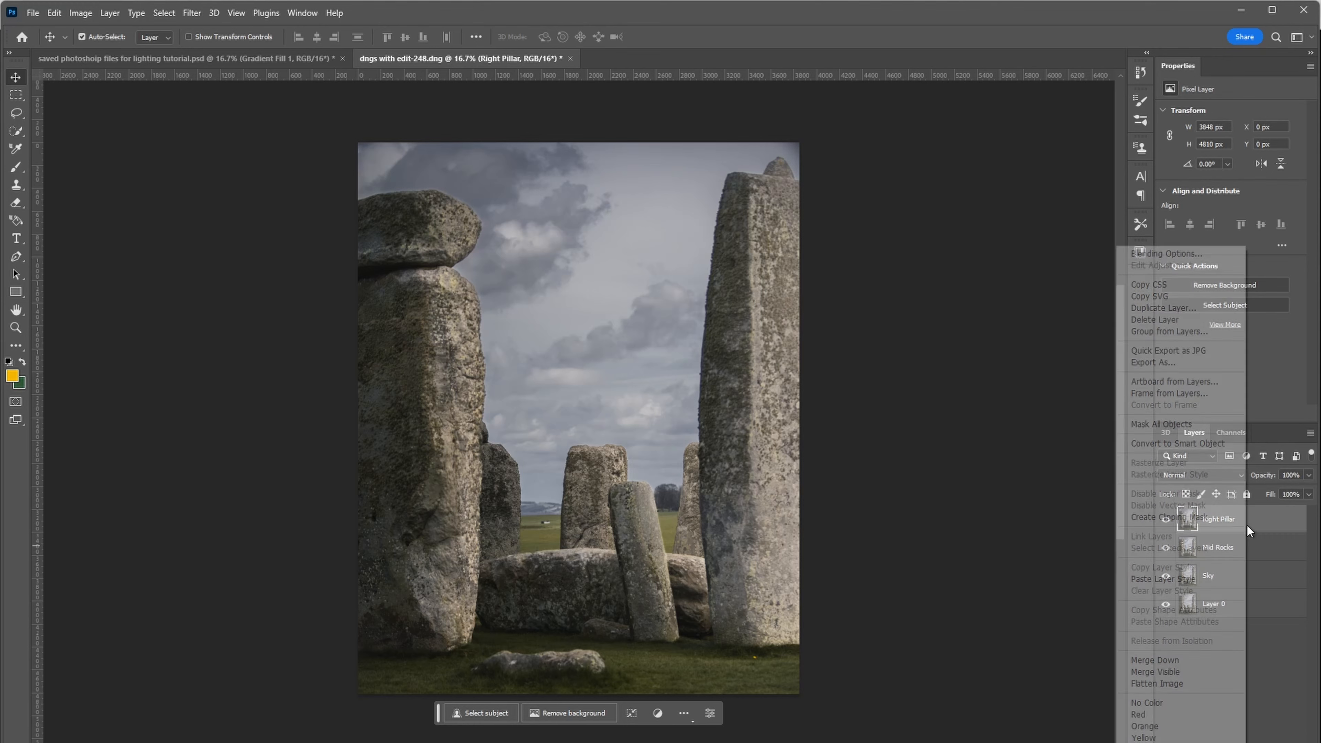
pyautogui.click(1146, 310)
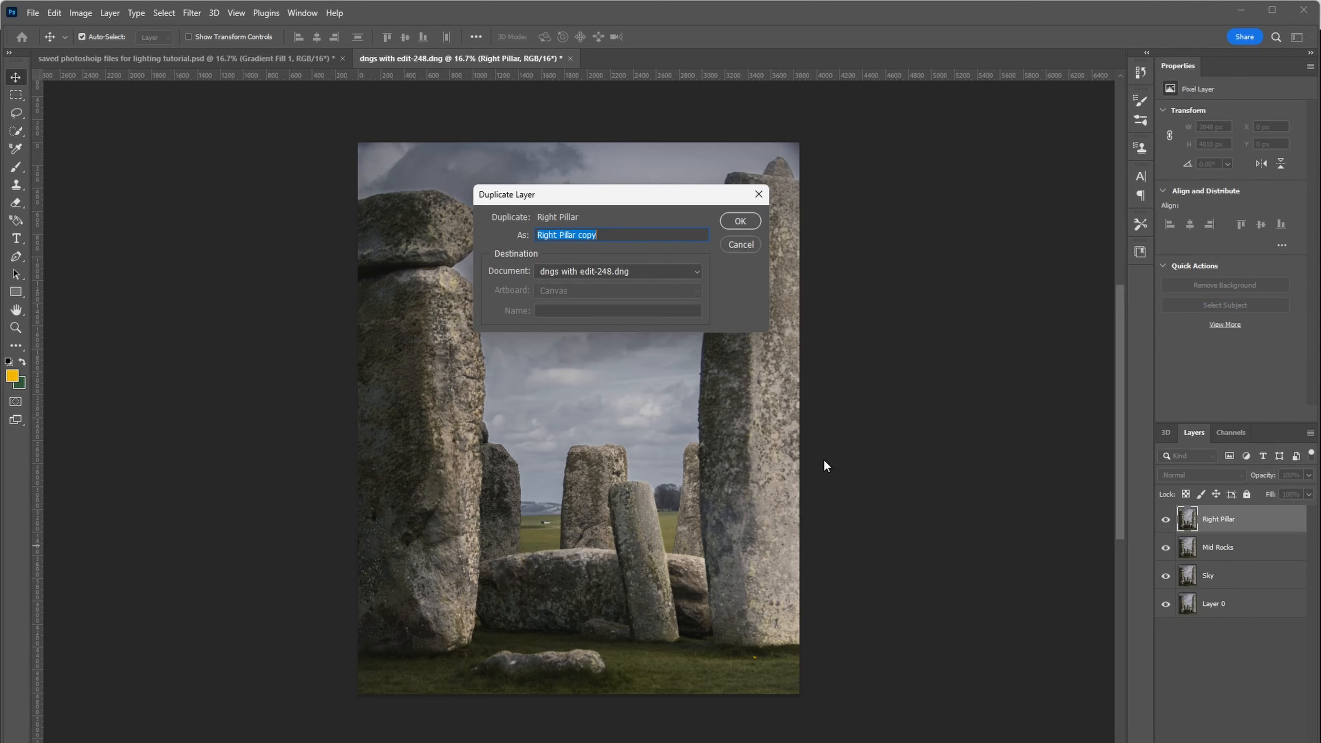
pyautogui.write('Left Pillar')
pyautogui.press('Return')
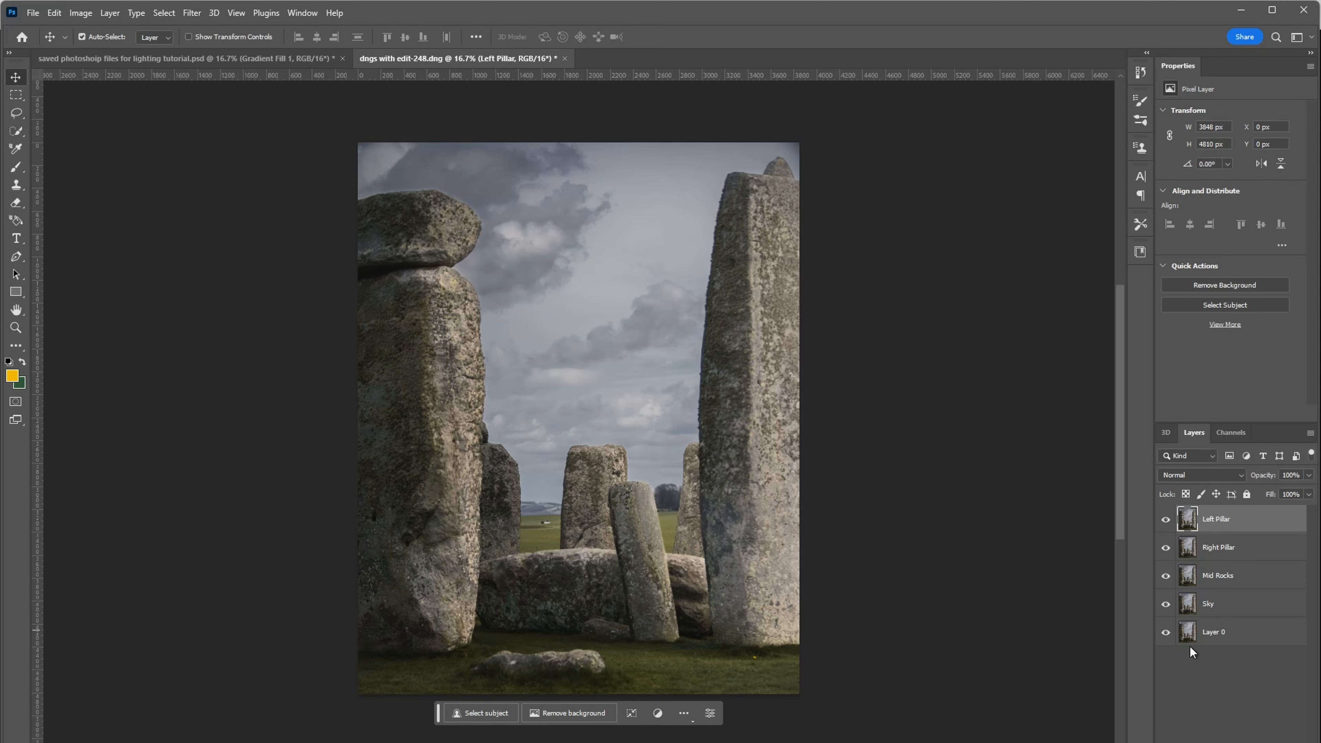
# Rename the bottom layer, Layer 0, as Original
pyautogui.doubleClick(1224, 632)
pyautogui.write('Original')
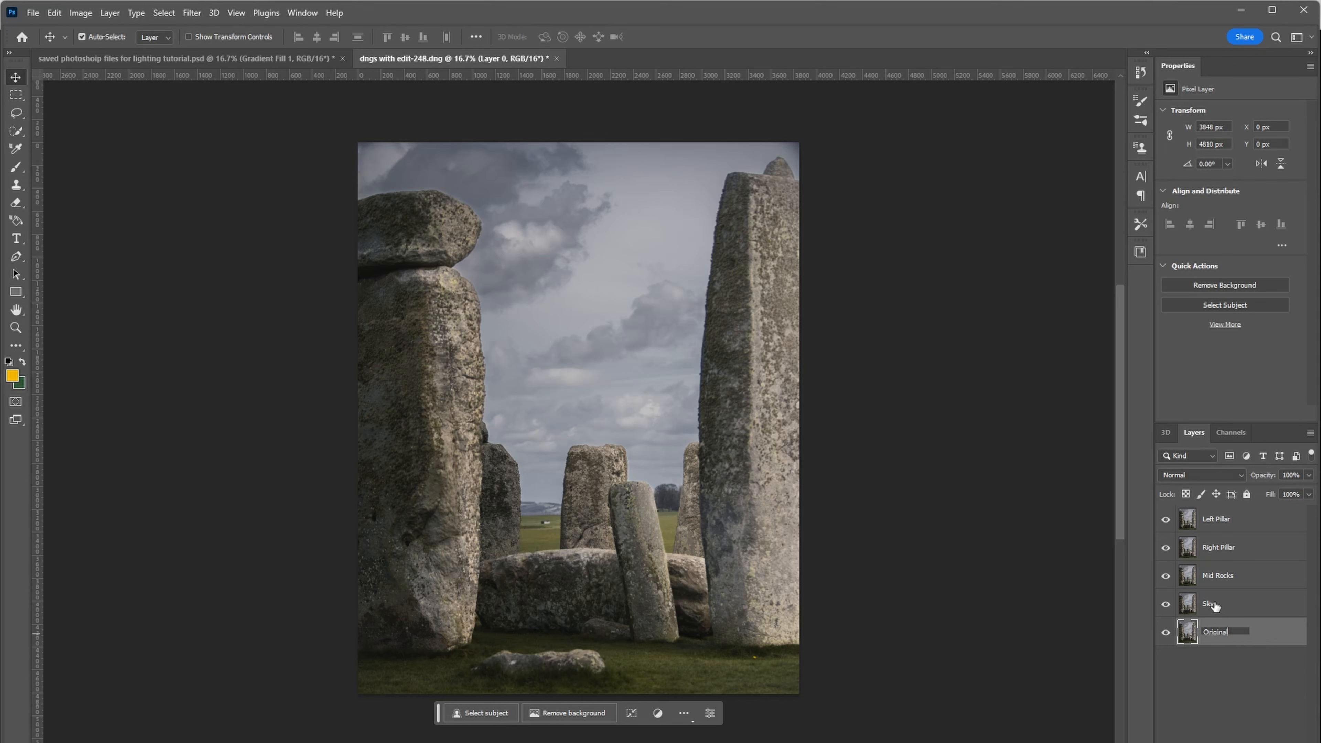
pyautogui.press('Return')
# Select the whole sky on the Sky layer with the Quick Selection tool
pyautogui.click(1247, 612)
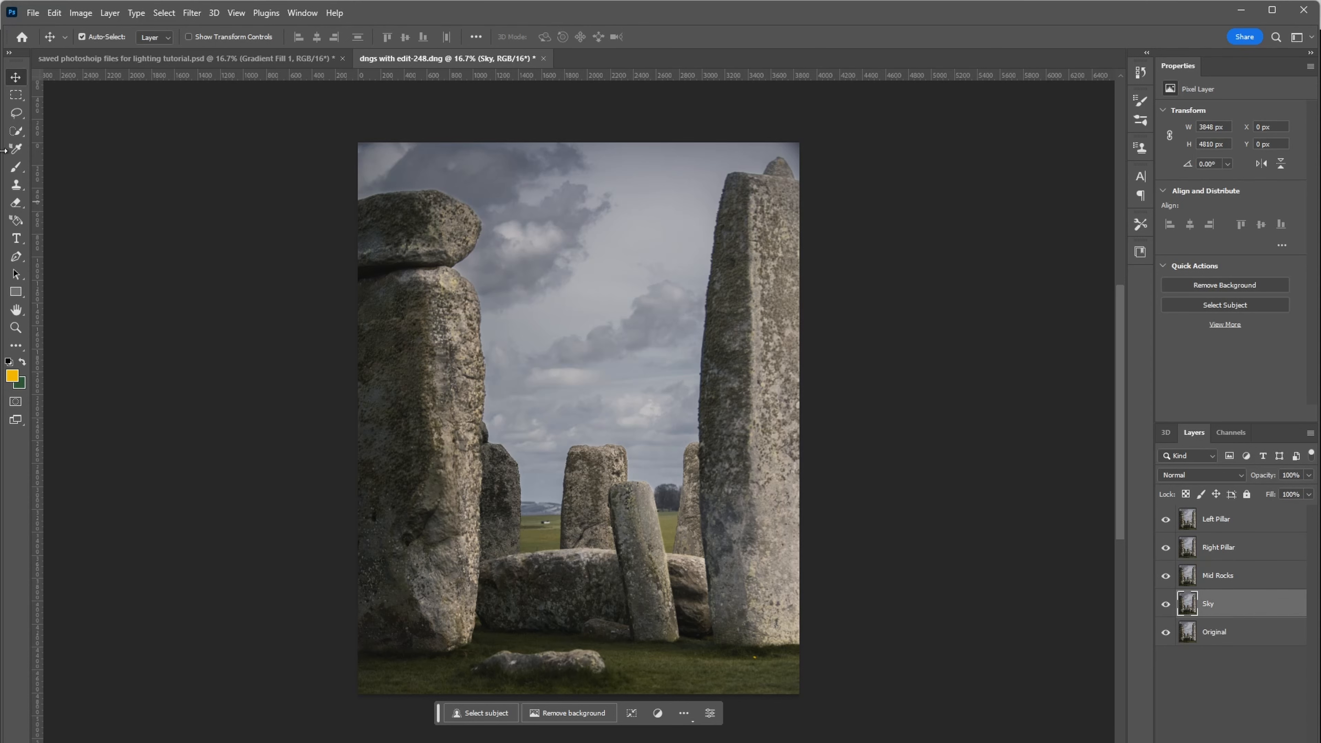
pyautogui.click(17, 132)
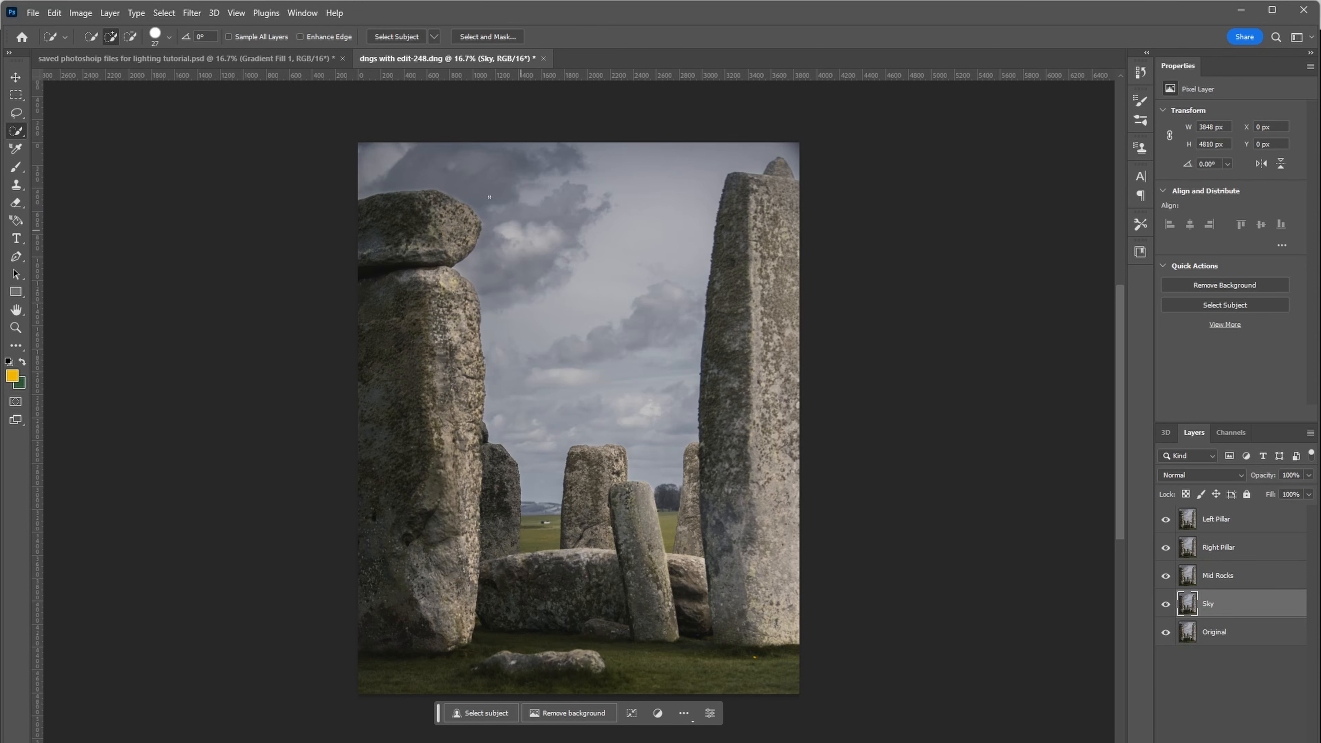
pyautogui.moveTo(413, 145)
pyautogui.mouseDown()
pyautogui.moveTo(532, 177)
pyautogui.moveTo(692, 164)
pyautogui.mouseUp()
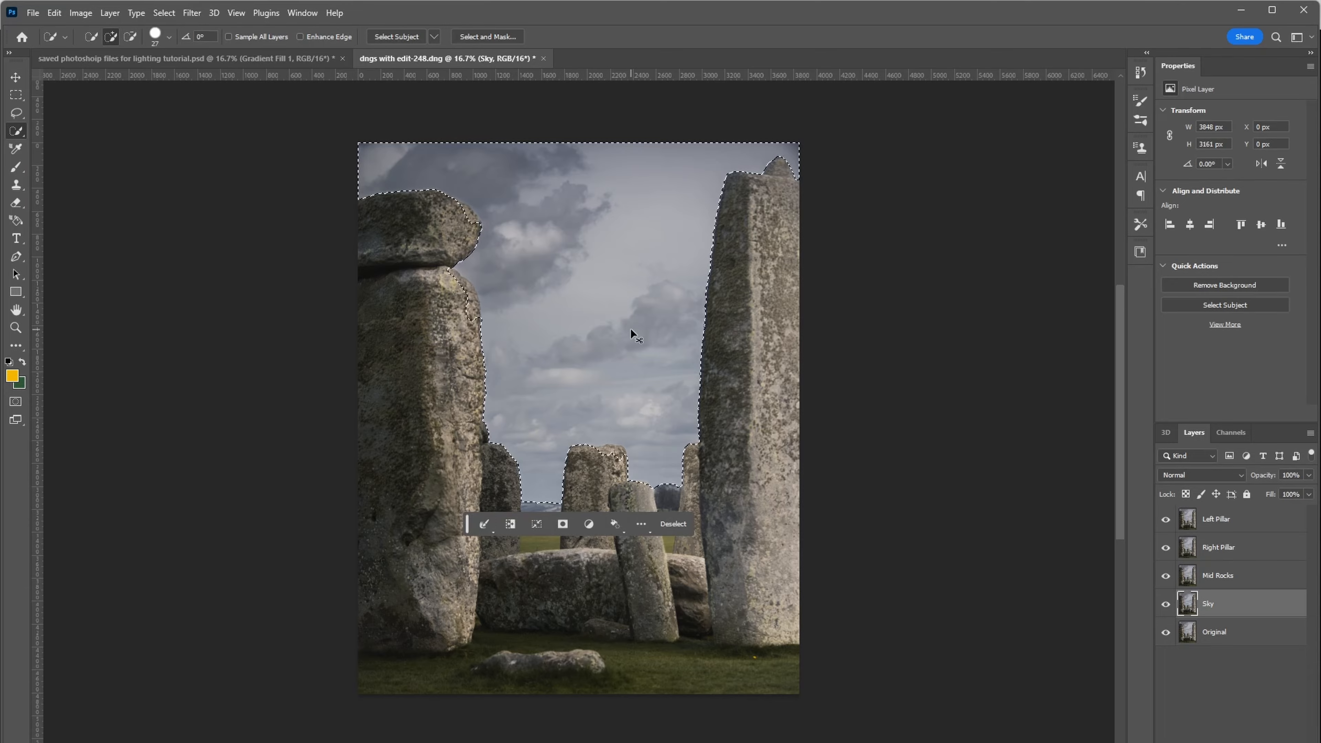
pyautogui.scroll(2, 630, 328)
pyautogui.moveTo(527, 212); pyautogui.dragTo(685, 515)
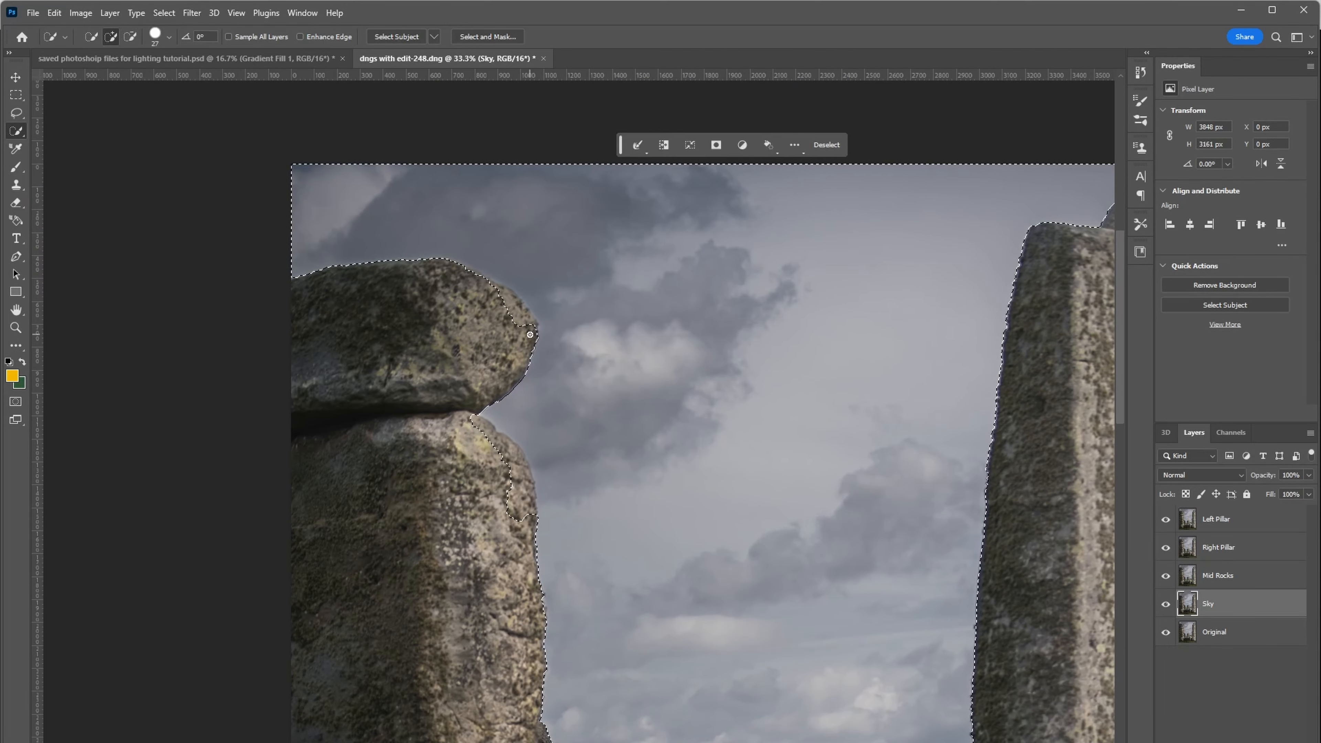
# Subtract the spill on the central standing stone's upper edge from the sky selection
pyautogui.press('alt')
pyautogui.moveTo(814, 419); pyautogui.dragTo(760, 295)
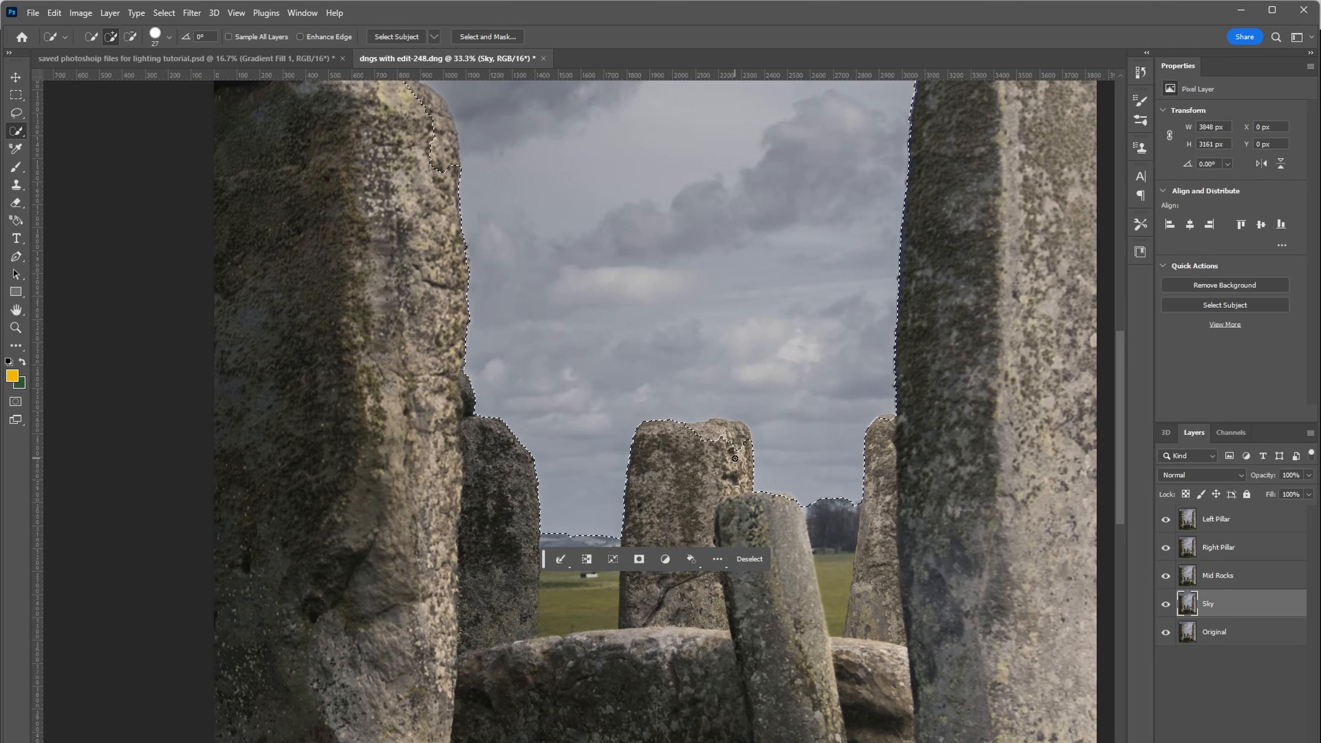
pyautogui.moveTo(734, 461); pyautogui.dragTo(721, 439)
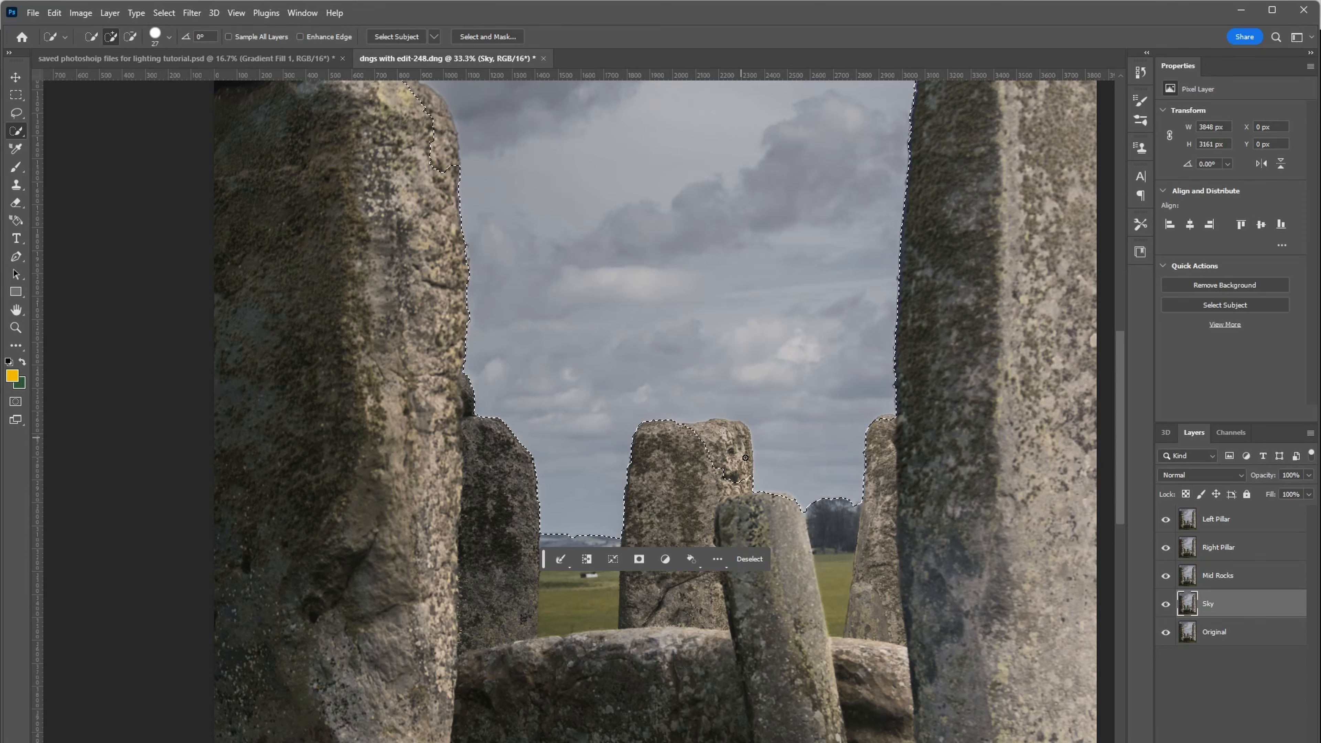
pyautogui.press('super')
pyautogui.press('super')
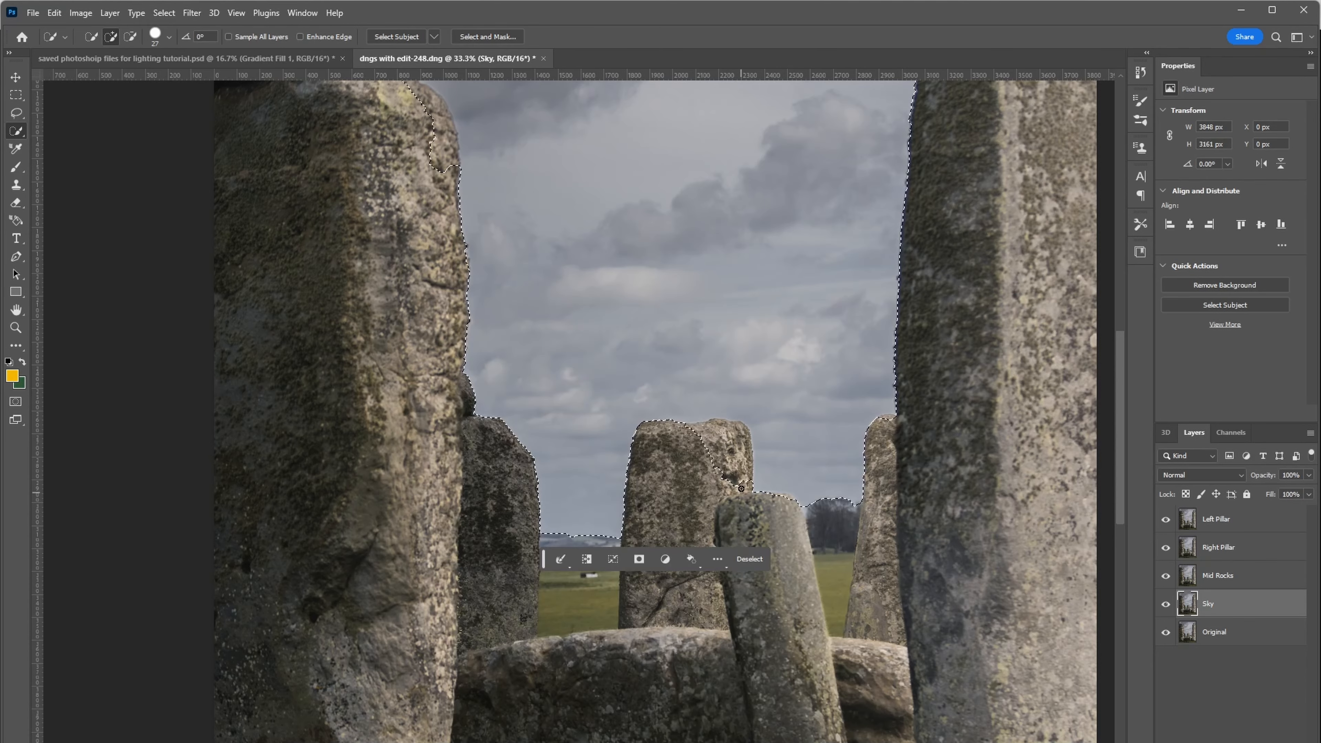
pyautogui.click(741, 489)
pyautogui.keyDown('alt'); pyautogui.moveTo(733, 489); pyautogui.dragTo(709, 429); pyautogui.keyUp('alt')
# Clean up the sky selection along the tops of the central stones and the narrow stone beside the right pillar
pyautogui.moveTo(823, 419); pyautogui.dragTo(681, 598)
pyautogui.moveTo(824, 308); pyautogui.dragTo(781, 365)
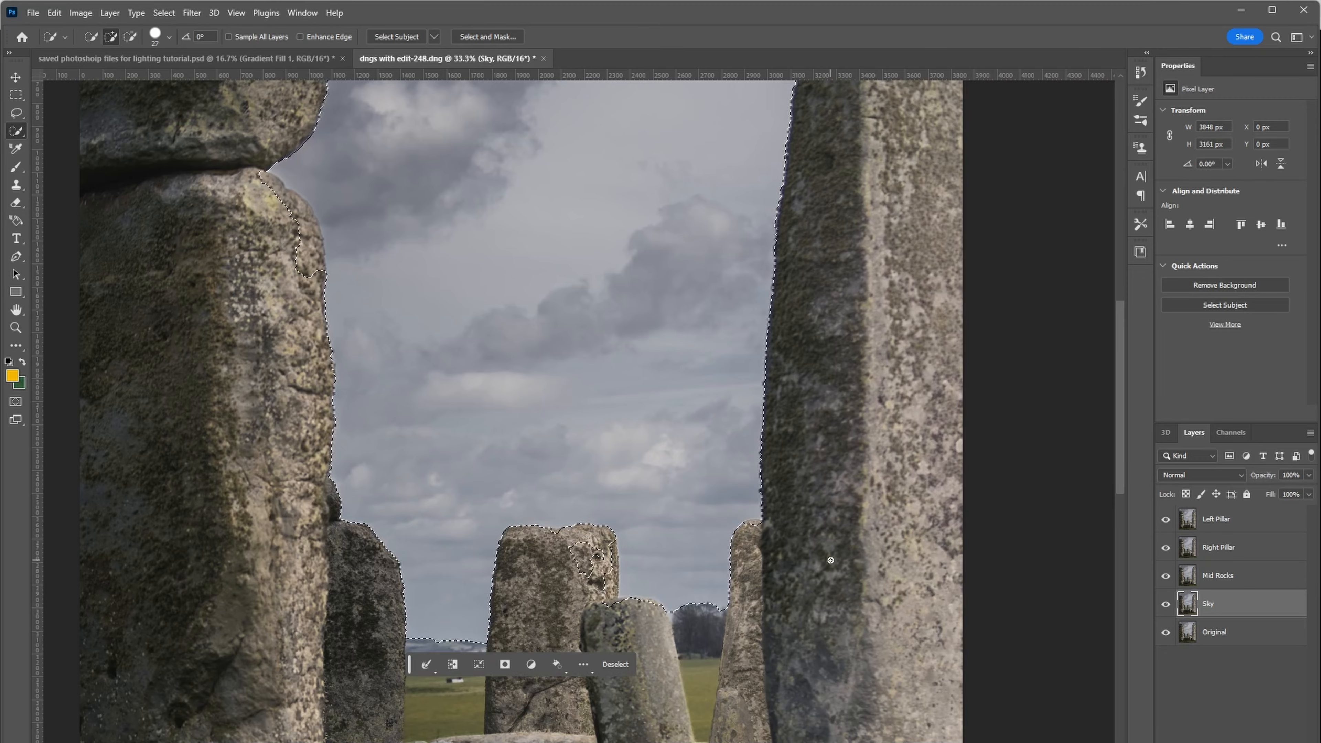
pyautogui.moveTo(831, 510); pyautogui.dragTo(886, 433)
pyautogui.moveTo(673, 450)
pyautogui.mouseDown()
pyautogui.moveTo(662, 425)
pyautogui.moveTo(694, 419)
pyautogui.moveTo(697, 472)
pyautogui.moveTo(683, 433)
pyautogui.mouseUp()
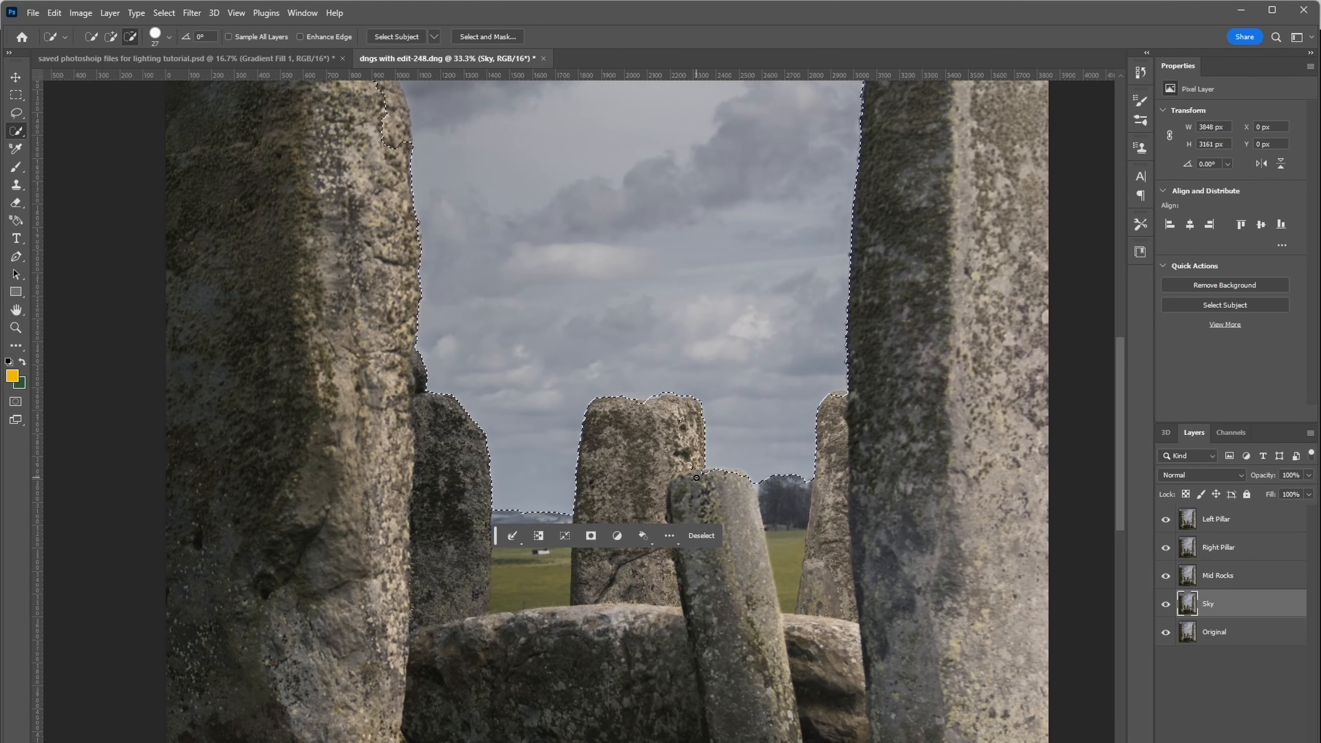
pyautogui.moveTo(696, 477); pyautogui.dragTo(741, 480)
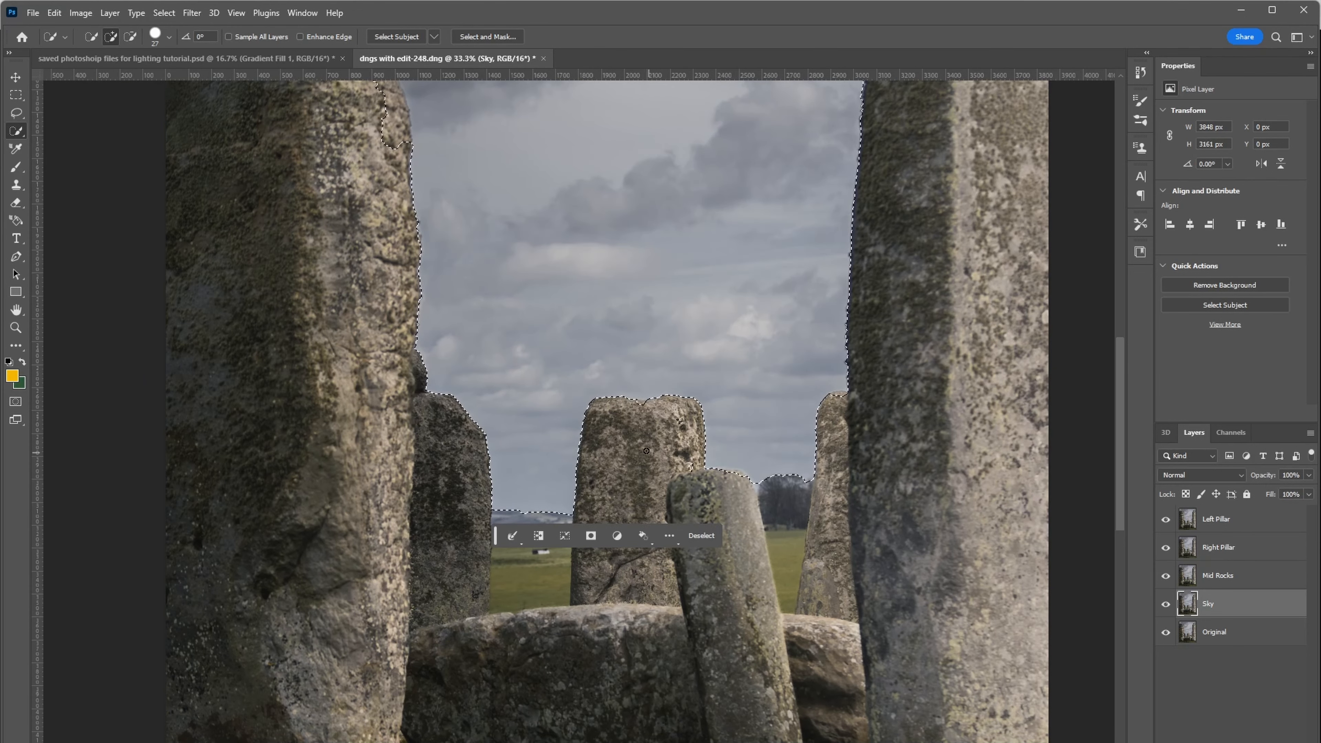
pyautogui.moveTo(665, 410); pyautogui.dragTo(636, 407)
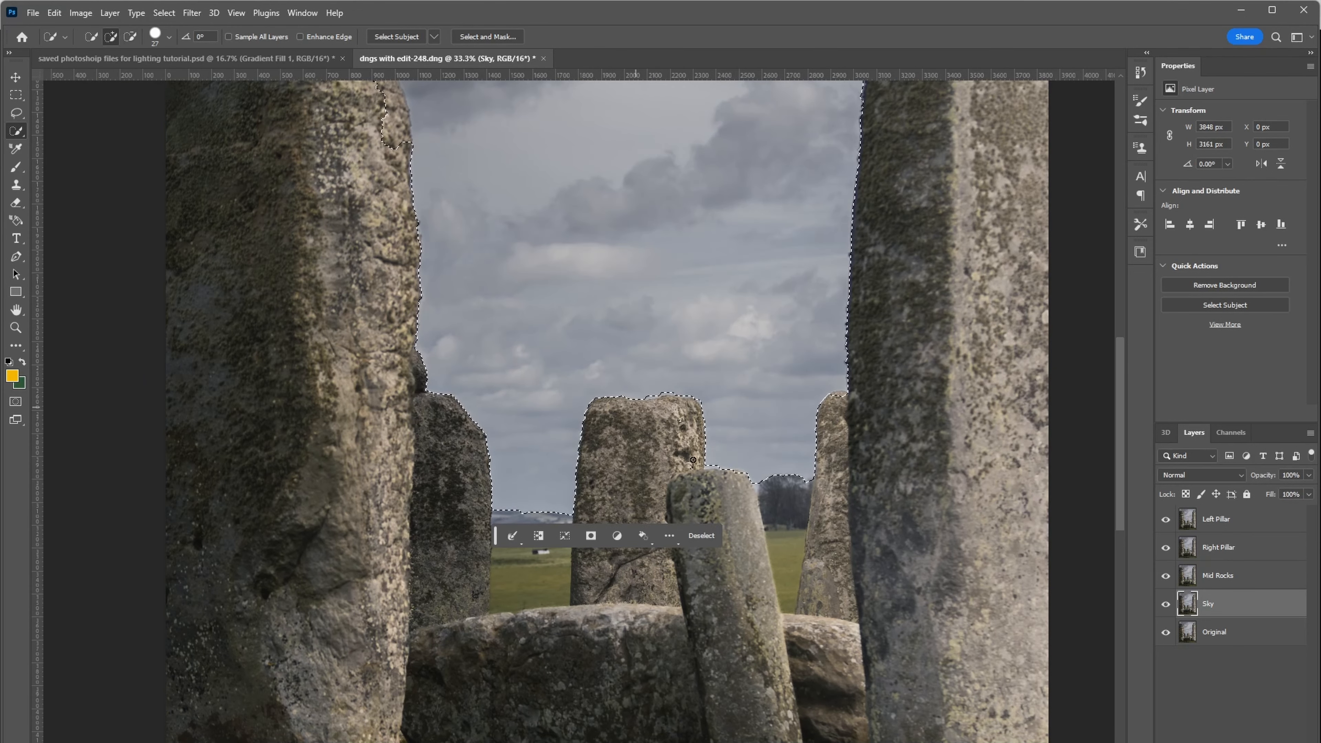
pyautogui.moveTo(837, 472); pyautogui.dragTo(796, 437)
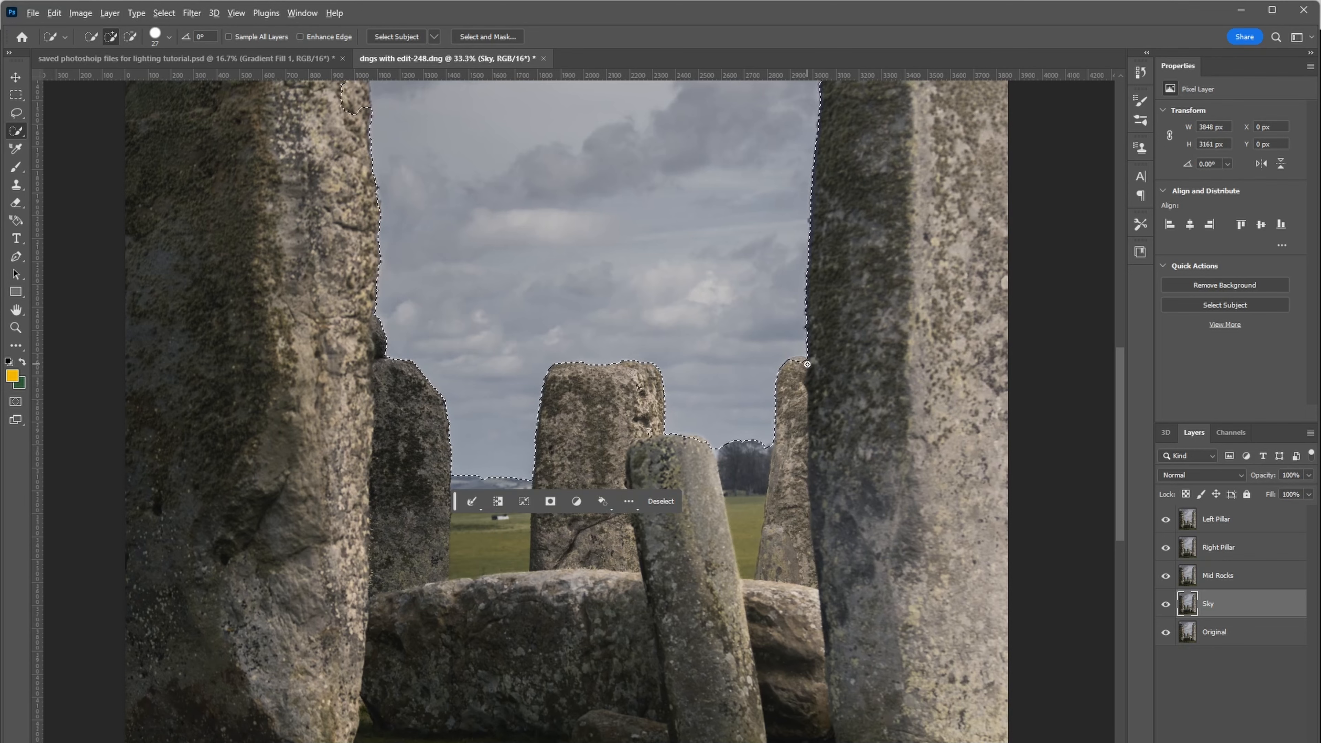
pyautogui.moveTo(804, 364); pyautogui.dragTo(795, 363)
pyautogui.moveTo(801, 434); pyautogui.dragTo(808, 397)
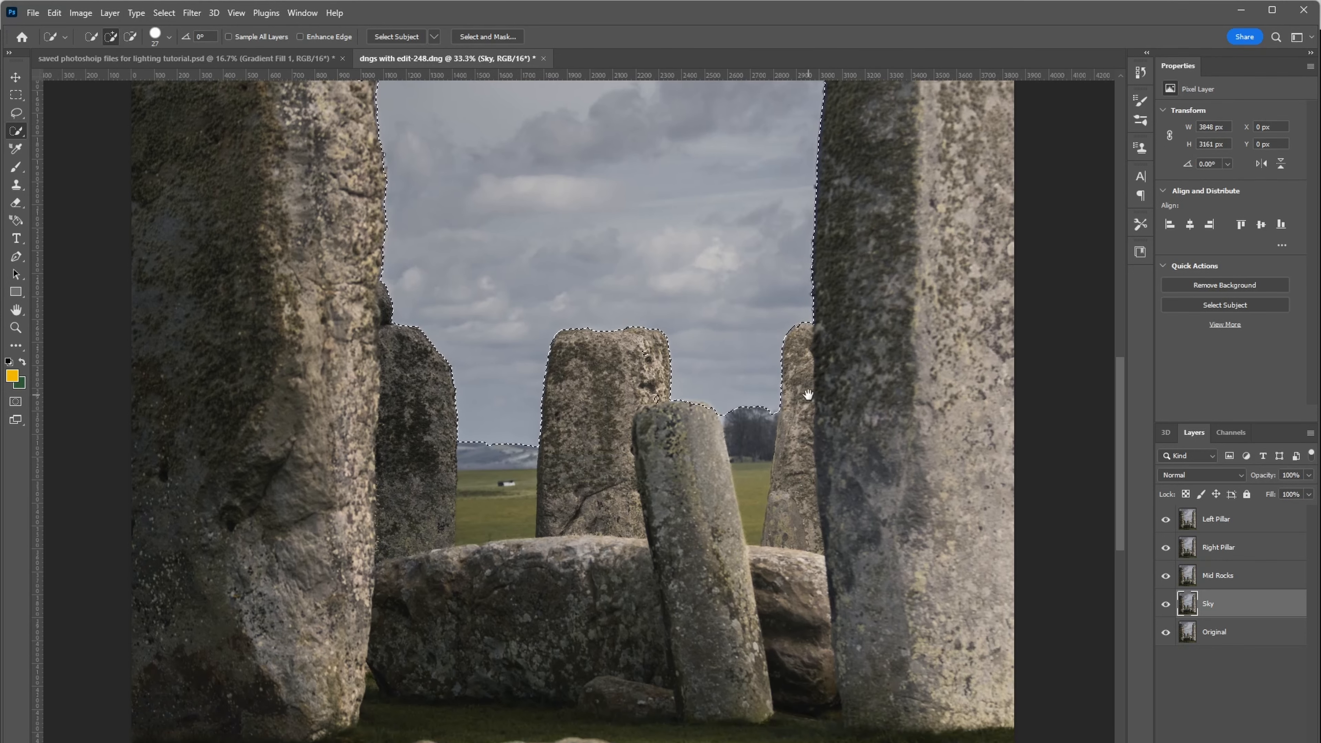
# Add the trees and grass in the gap beside the leaning stone to the selection, keeping the stones out of it
pyautogui.moveTo(735, 420)
pyautogui.mouseDown()
pyautogui.moveTo(751, 459)
pyautogui.moveTo(755, 390)
pyautogui.moveTo(752, 472)
pyautogui.mouseUp()
pyautogui.moveTo(738, 405); pyautogui.dragTo(743, 431)
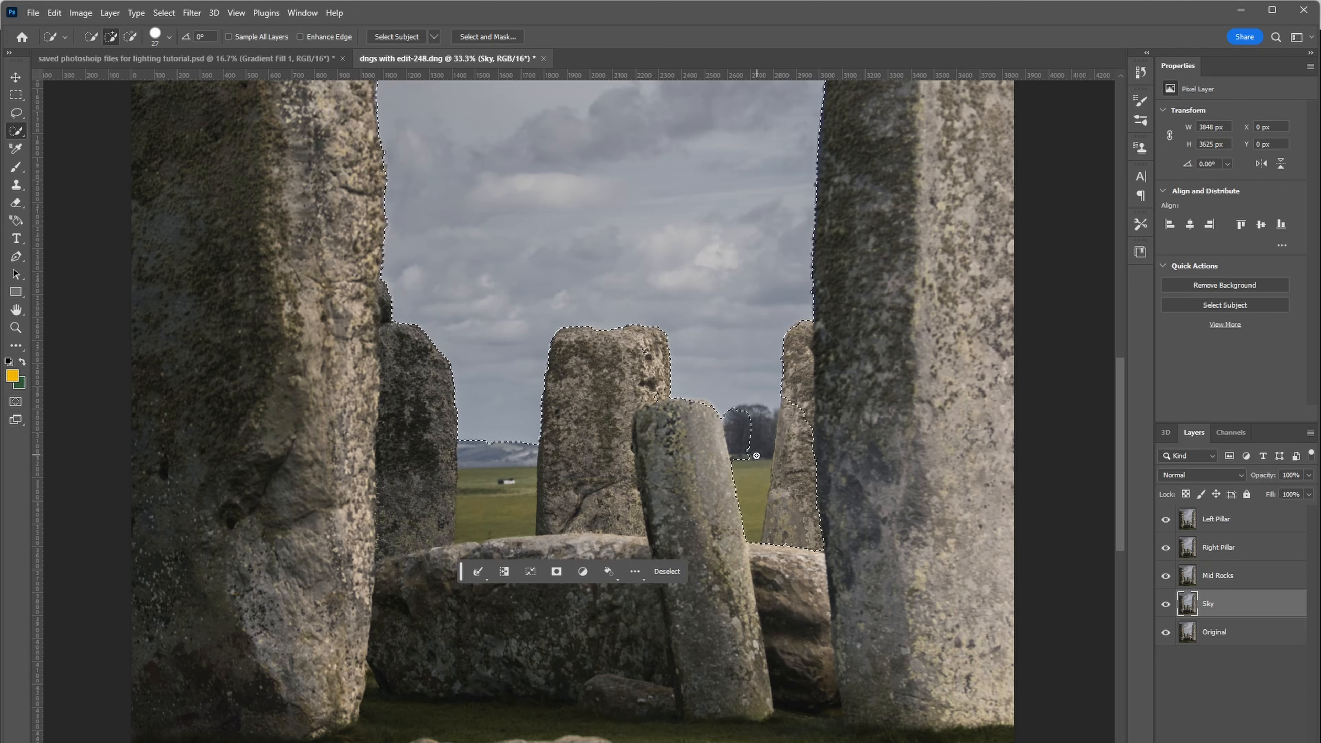
pyautogui.press('alt')
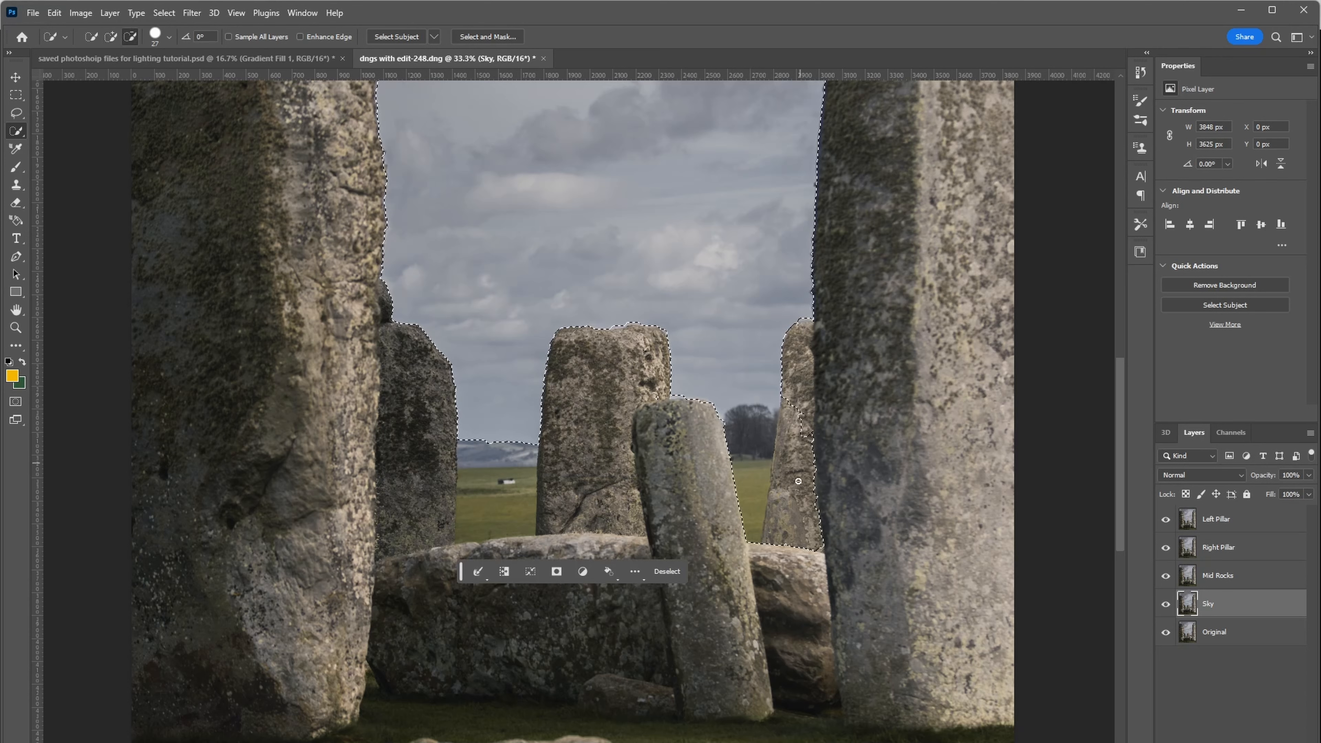
pyautogui.moveTo(813, 409)
pyautogui.mouseDown()
pyautogui.moveTo(794, 538)
pyautogui.moveTo(780, 543)
pyautogui.moveTo(794, 401)
pyautogui.moveTo(807, 418)
pyautogui.moveTo(775, 419)
pyautogui.moveTo(775, 405)
pyautogui.mouseUp()
pyautogui.press('alt')
pyautogui.press('alt')
# Add the hills and grass between the left and central stones to the selection and clean up the left pillar's edge
pyautogui.moveTo(689, 446); pyautogui.dragTo(778, 422)
pyautogui.moveTo(578, 384); pyautogui.dragTo(584, 492)
pyautogui.moveTo(703, 131); pyautogui.dragTo(615, 470)
pyautogui.moveTo(651, 366)
pyautogui.mouseDown()
pyautogui.moveTo(676, 462)
pyautogui.moveTo(691, 425)
pyautogui.mouseUp()
pyautogui.hotkey('ctrl', '-')
pyautogui.moveTo(683, 491); pyautogui.dragTo(703, 400)
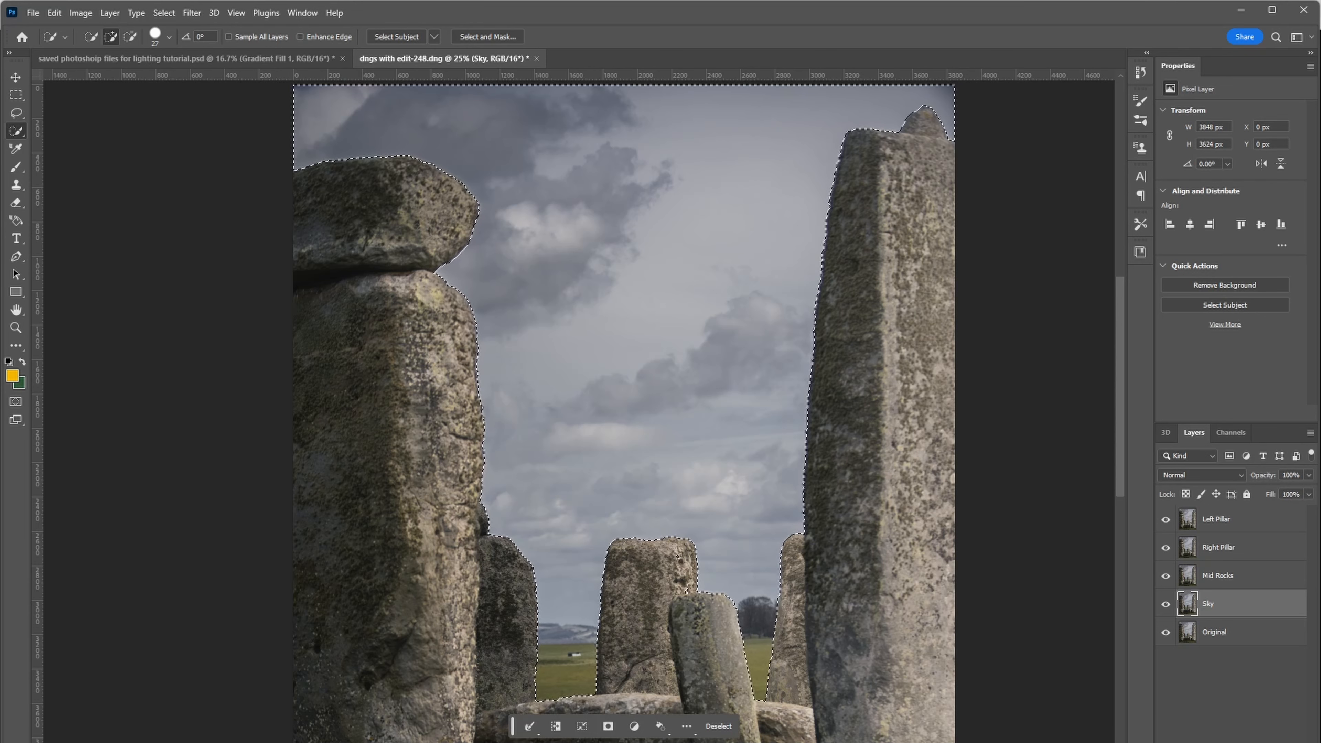
# Turn the selection into a mask on the Sky layer and hide all the other layers
pyautogui.click(608, 726)
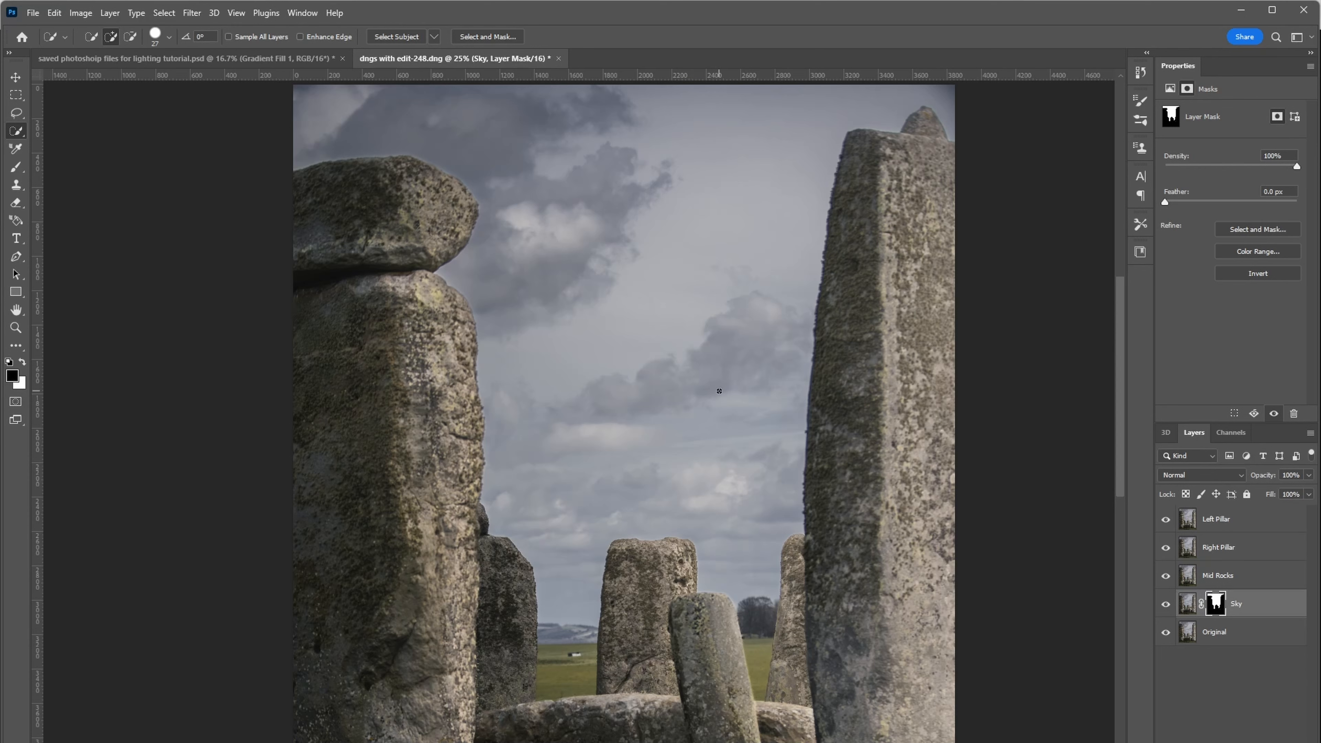
pyautogui.click(1167, 520)
pyautogui.click(1166, 547)
pyautogui.click(1166, 576)
pyautogui.click(1165, 633)
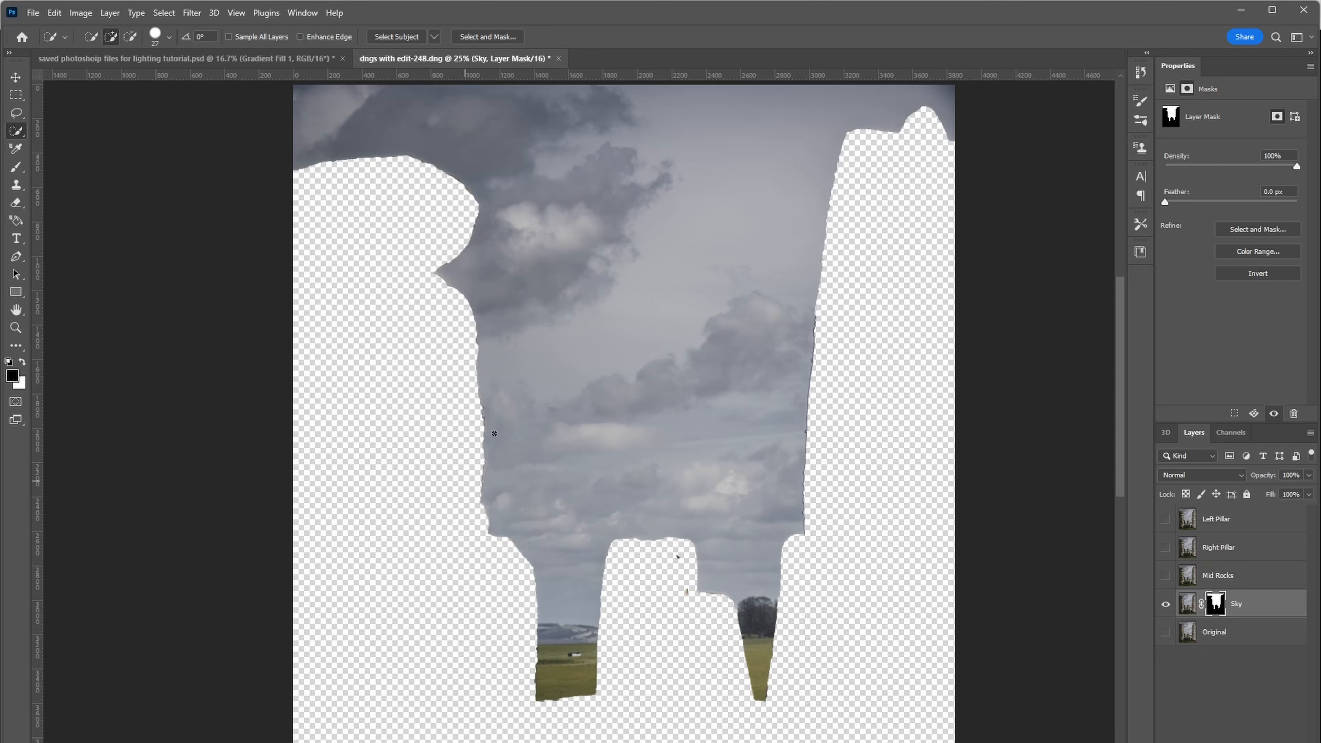
# Hide the Sky layer and show the Original, Mid Rocks, Right Pillar and Left Pillar layers again
pyautogui.click(1166, 603)
pyautogui.click(1166, 633)
pyautogui.click(1165, 575)
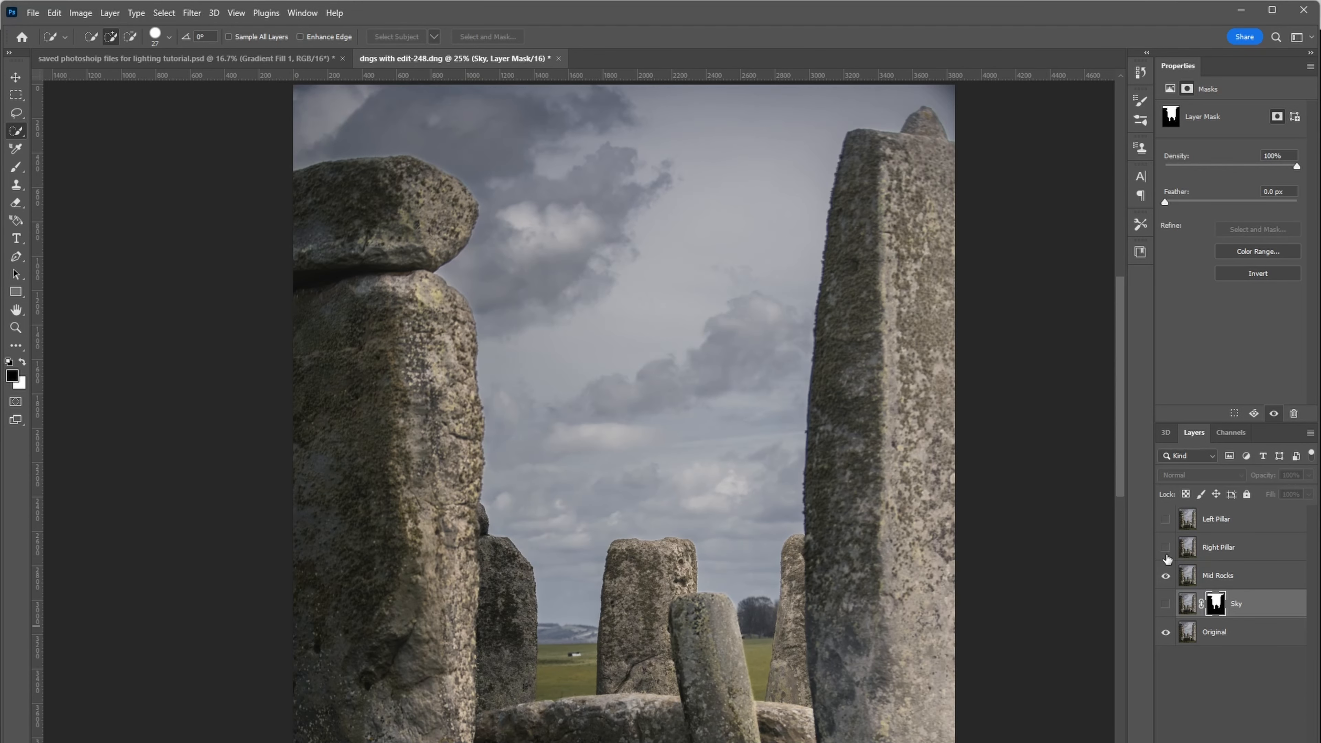
pyautogui.click(1166, 547)
pyautogui.click(1166, 520)
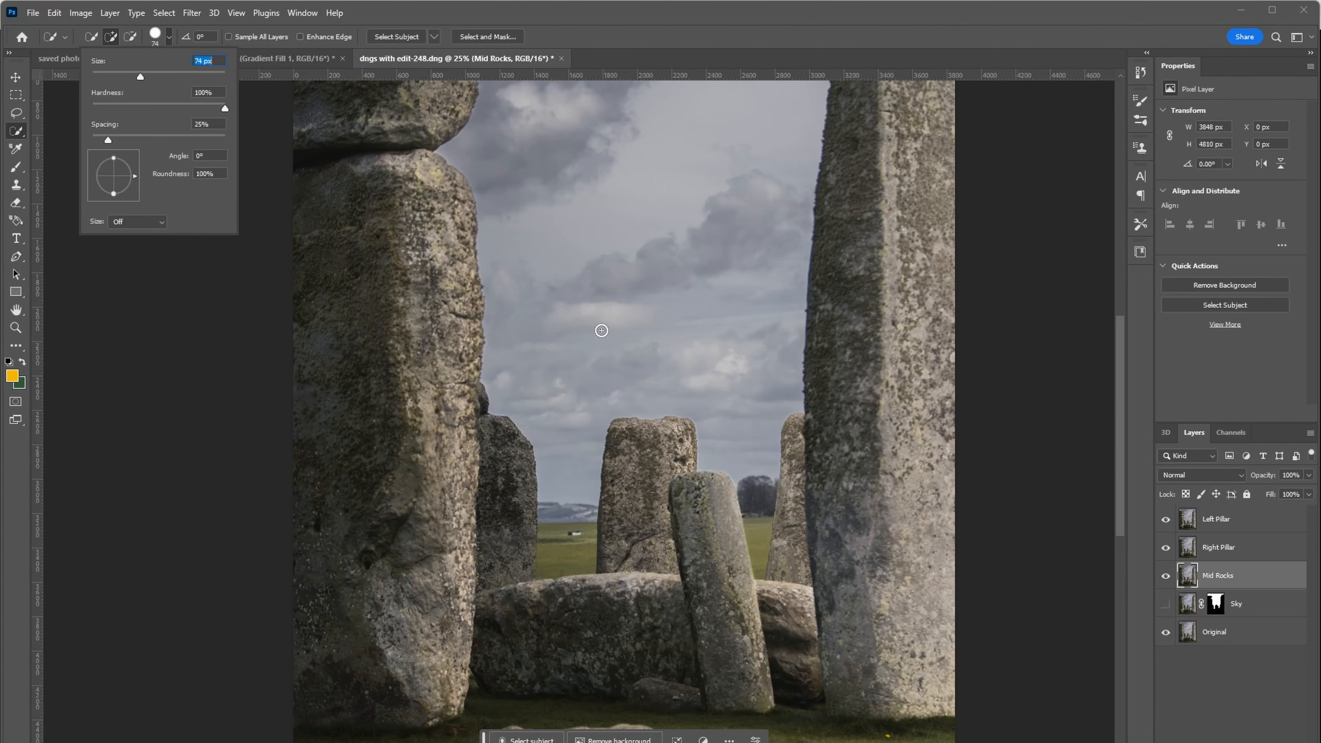
# Select the group of central stones on the Mid Rocks layer with the Quick Selection tool
pyautogui.moveTo(643, 434); pyautogui.dragTo(787, 589)
pyautogui.moveTo(814, 434)
pyautogui.mouseDown()
pyautogui.moveTo(813, 470)
pyautogui.moveTo(814, 432)
pyautogui.moveTo(800, 506)
pyautogui.moveTo(756, 501)
pyautogui.moveTo(777, 576)
pyautogui.moveTo(699, 592)
pyautogui.moveTo(670, 623)
pyautogui.moveTo(556, 670)
pyautogui.moveTo(493, 449)
pyautogui.moveTo(470, 428)
pyautogui.moveTo(472, 522)
pyautogui.mouseUp()
pyautogui.click(487, 502)
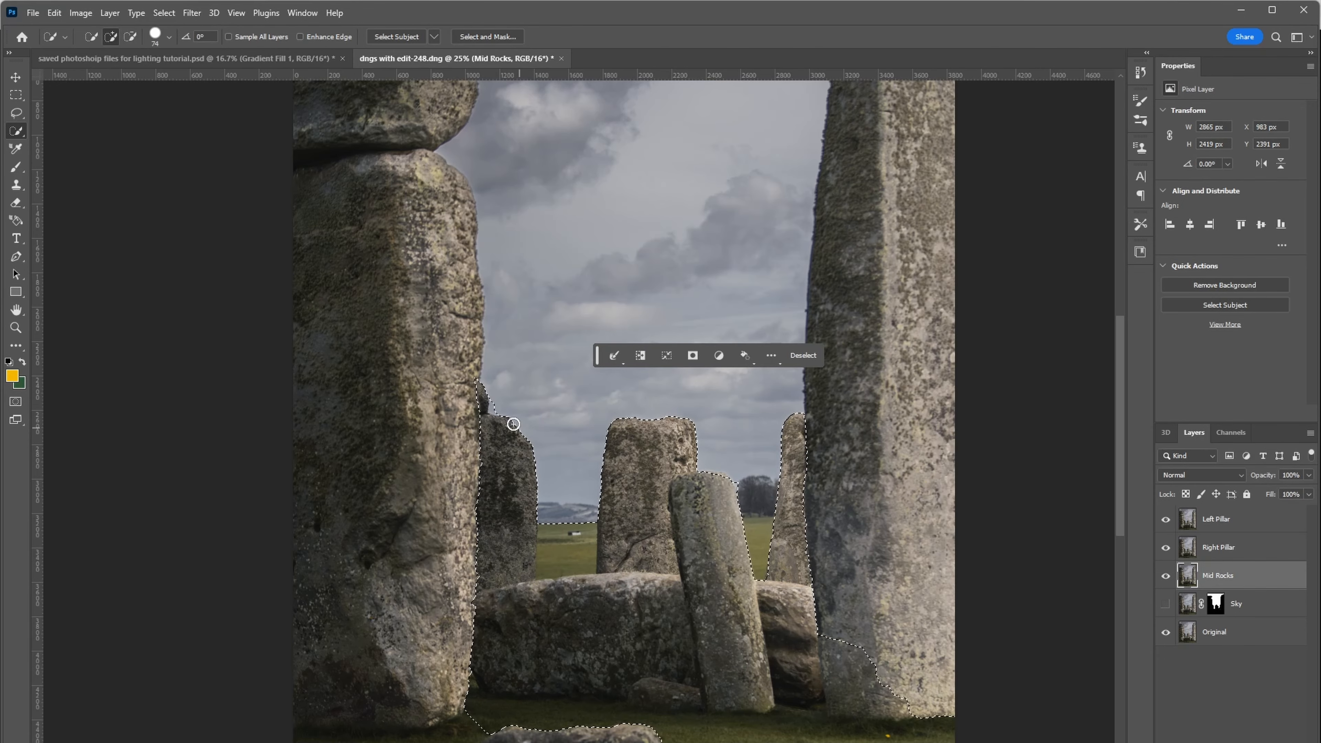
pyautogui.keyDown('alt'); pyautogui.click(500, 410); pyautogui.keyUp('alt')
# Subtract the foreground boulder, the lawn and the right pillar's base from the central stones selection
pyautogui.hotkey('ctrl', '+')
pyautogui.hotkey('ctrl', '+')
pyautogui.moveTo(473, 438); pyautogui.dragTo(583, 468)
pyautogui.moveTo(622, 582); pyautogui.dragTo(639, 173)
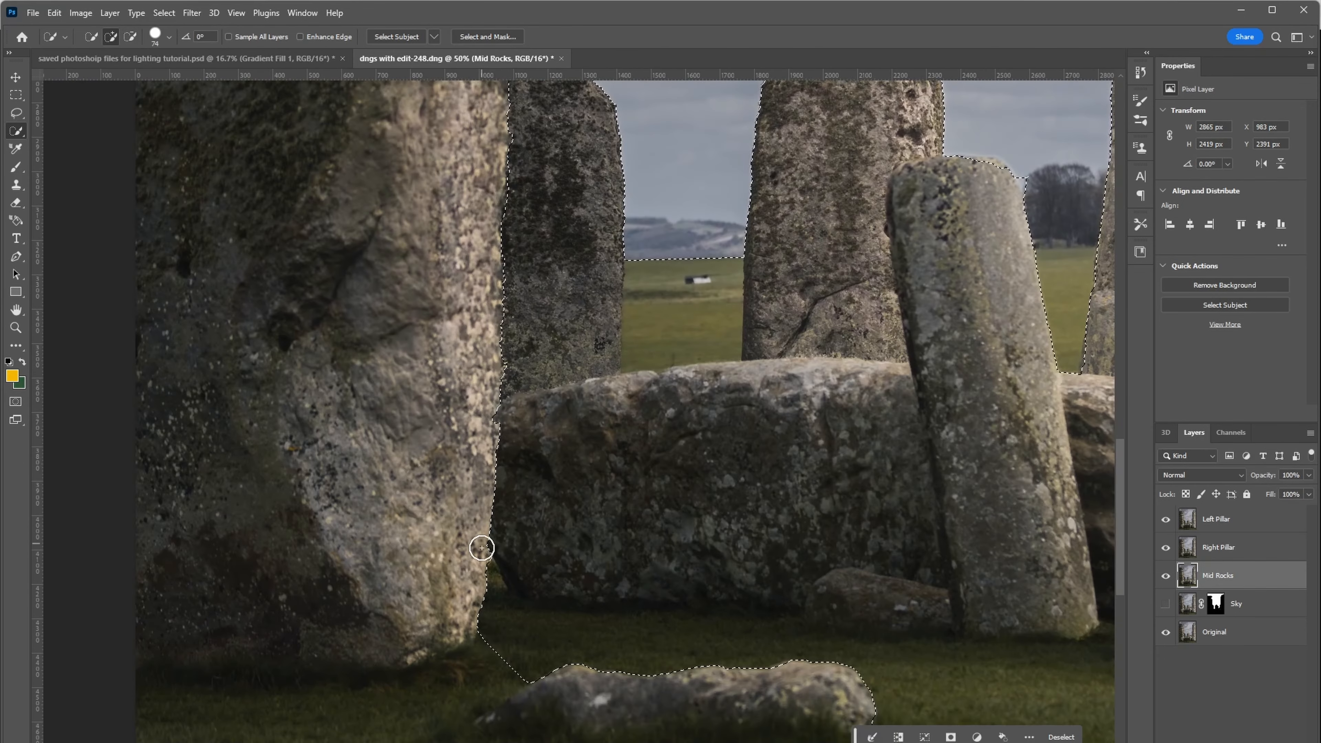
pyautogui.moveTo(504, 600)
pyautogui.mouseDown()
pyautogui.moveTo(749, 633)
pyautogui.moveTo(484, 577)
pyautogui.moveTo(350, 483)
pyautogui.moveTo(208, 481)
pyautogui.mouseUp()
pyautogui.moveTo(550, 461); pyautogui.dragTo(289, 464)
pyautogui.moveTo(608, 463)
pyautogui.mouseDown()
pyautogui.moveTo(618, 415)
pyautogui.moveTo(611, 451)
pyautogui.mouseUp()
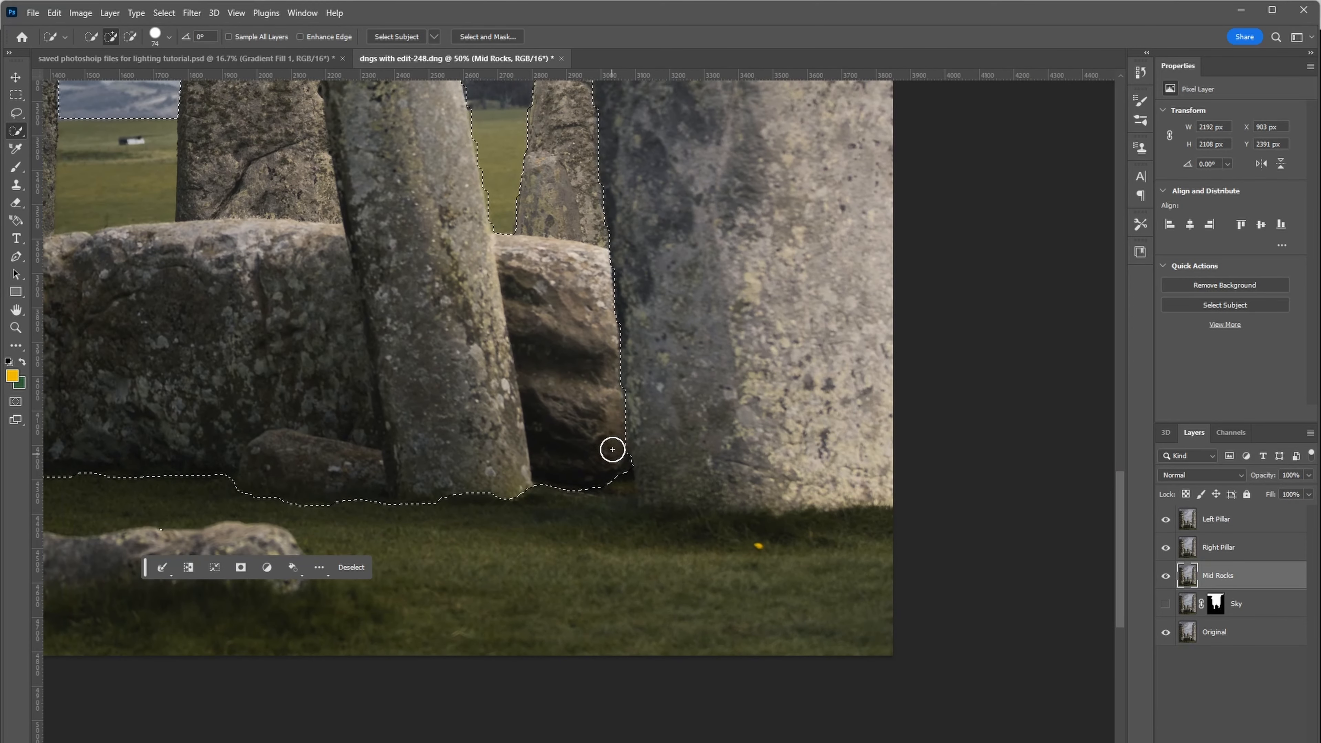
# Refine the selection edge where the central stones meet the right pillar
pyautogui.moveTo(654, 346); pyautogui.dragTo(678, 448)
pyautogui.moveTo(611, 293); pyautogui.dragTo(650, 409)
pyautogui.moveTo(669, 234); pyautogui.dragTo(669, 165)
pyautogui.moveTo(289, 288); pyautogui.dragTo(411, 356)
pyautogui.hotkey('ctrl', '-')
pyautogui.moveTo(725, 385); pyautogui.dragTo(820, 381)
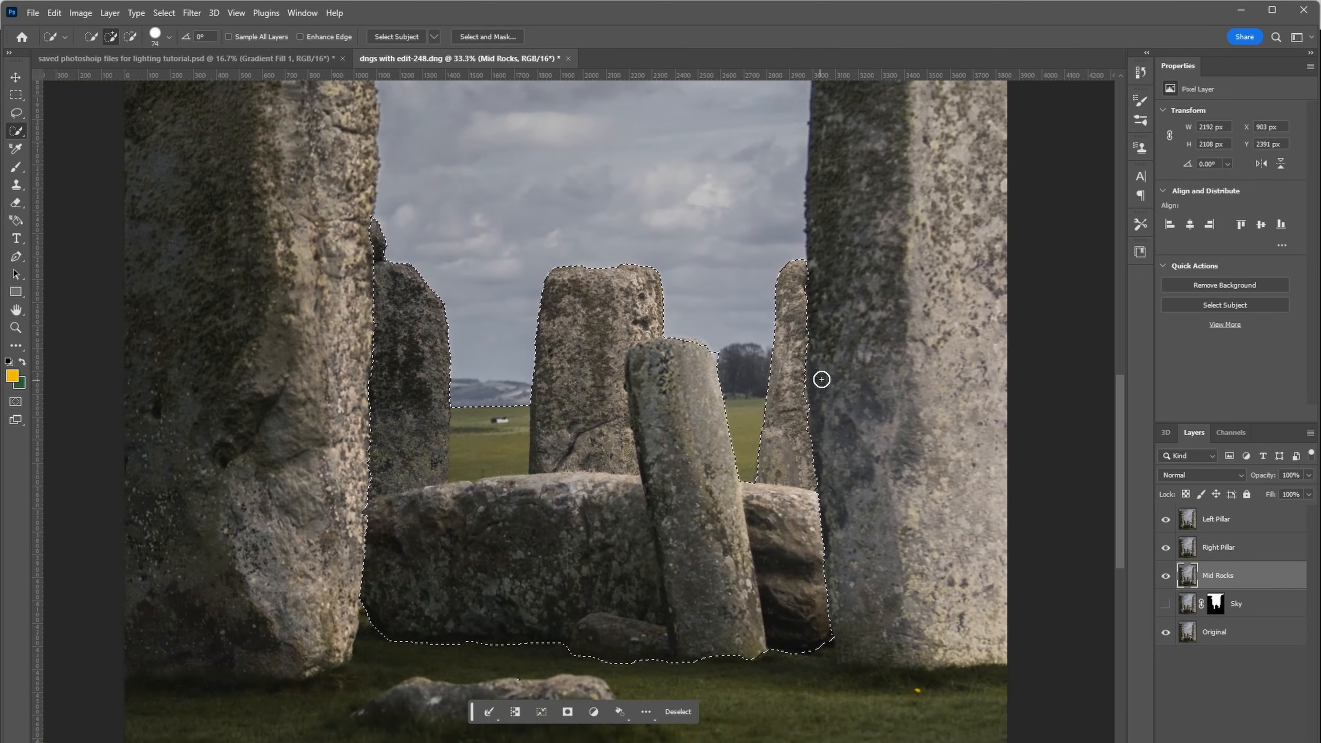
pyautogui.hotkey('ctrl', '+')
pyautogui.hotkey('ctrl', '+')
pyautogui.hotkey('ctrl', '+')
pyautogui.moveTo(949, 376)
pyautogui.mouseDown()
pyautogui.moveTo(953, 451)
pyautogui.moveTo(731, 474)
pyautogui.mouseUp()
pyautogui.moveTo(722, 331); pyautogui.dragTo(642, 312)
# Reduce the selection brush to 20 px and trim the selection where the leaning stone meets the central standing stone
pyautogui.press('[')
pyautogui.press('[')
pyautogui.press('[')
pyautogui.press('[')
pyautogui.press('[')
pyautogui.press('[')
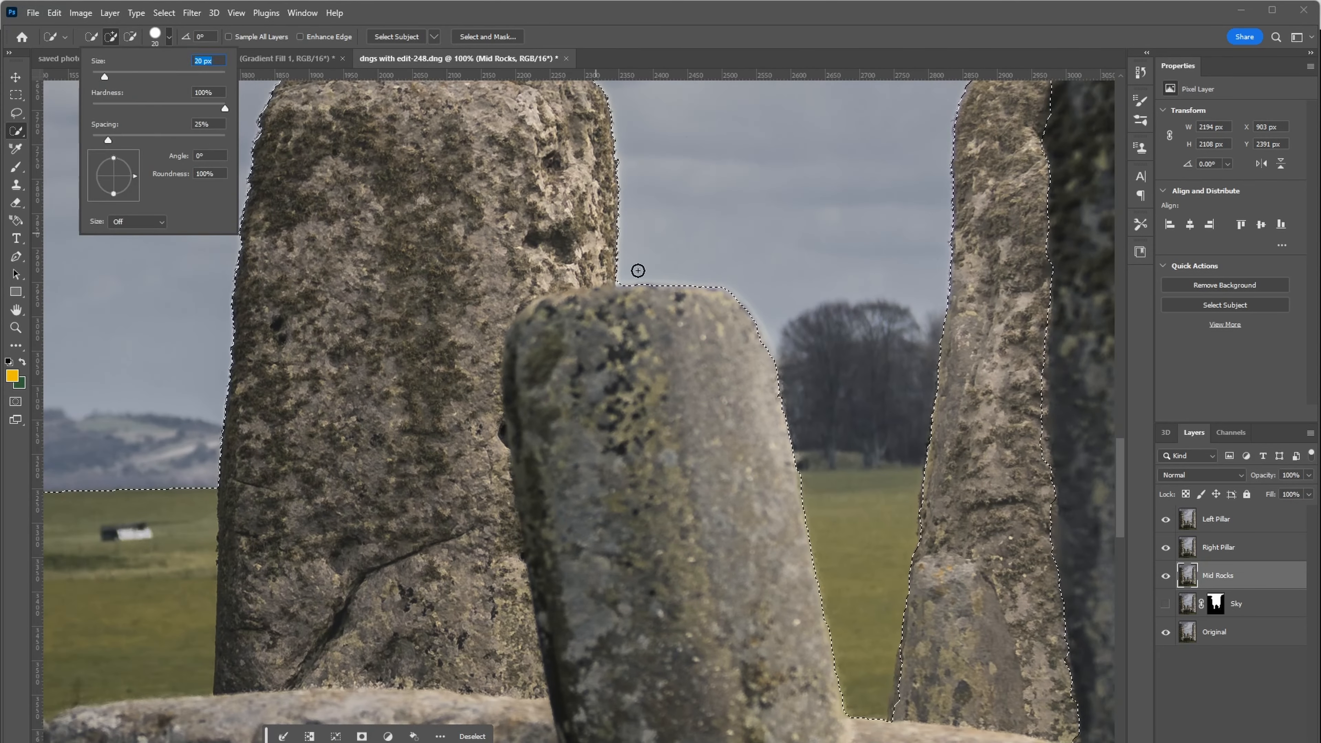
pyautogui.keyDown('alt'); pyautogui.click(627, 279); pyautogui.keyUp('alt')
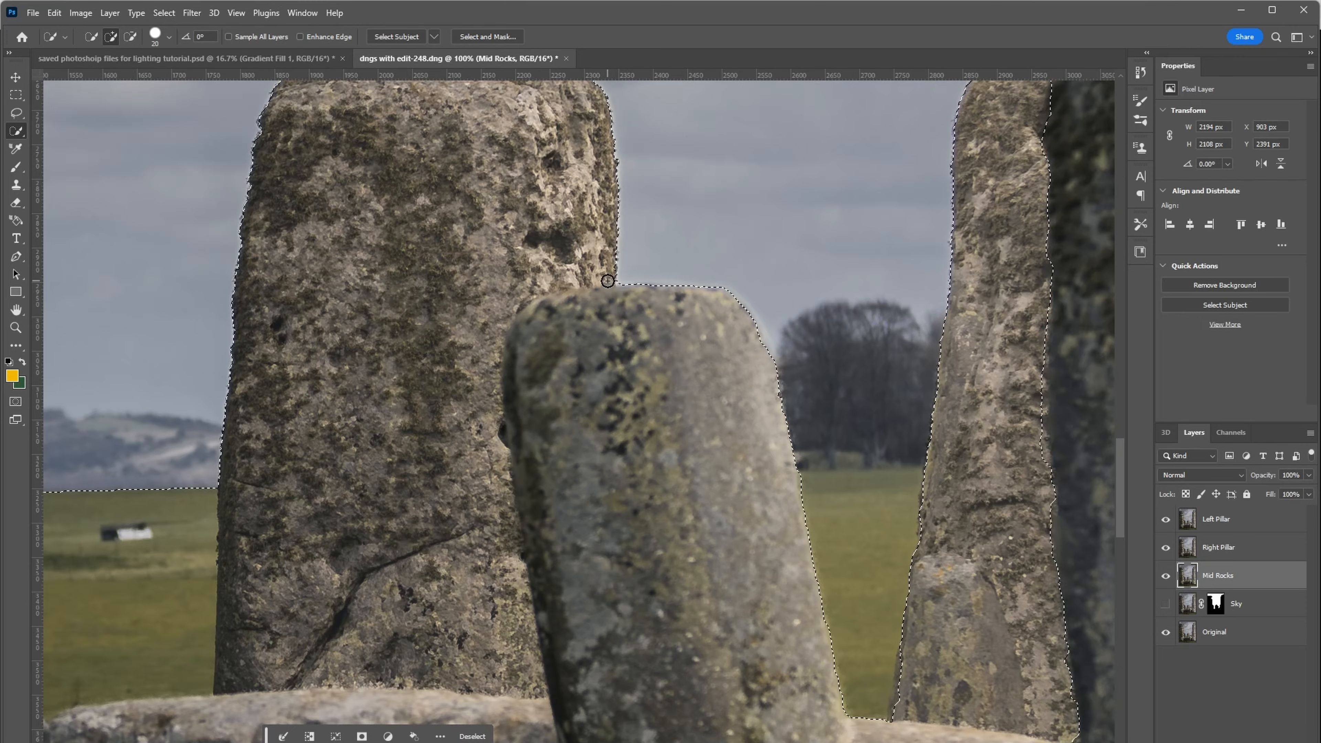
# Subtract the grass between the left and central standing stones from the selection
pyautogui.moveTo(124, 481); pyautogui.dragTo(468, 444)
pyautogui.keyDown('alt'); pyautogui.click(327, 513); pyautogui.keyUp('alt')
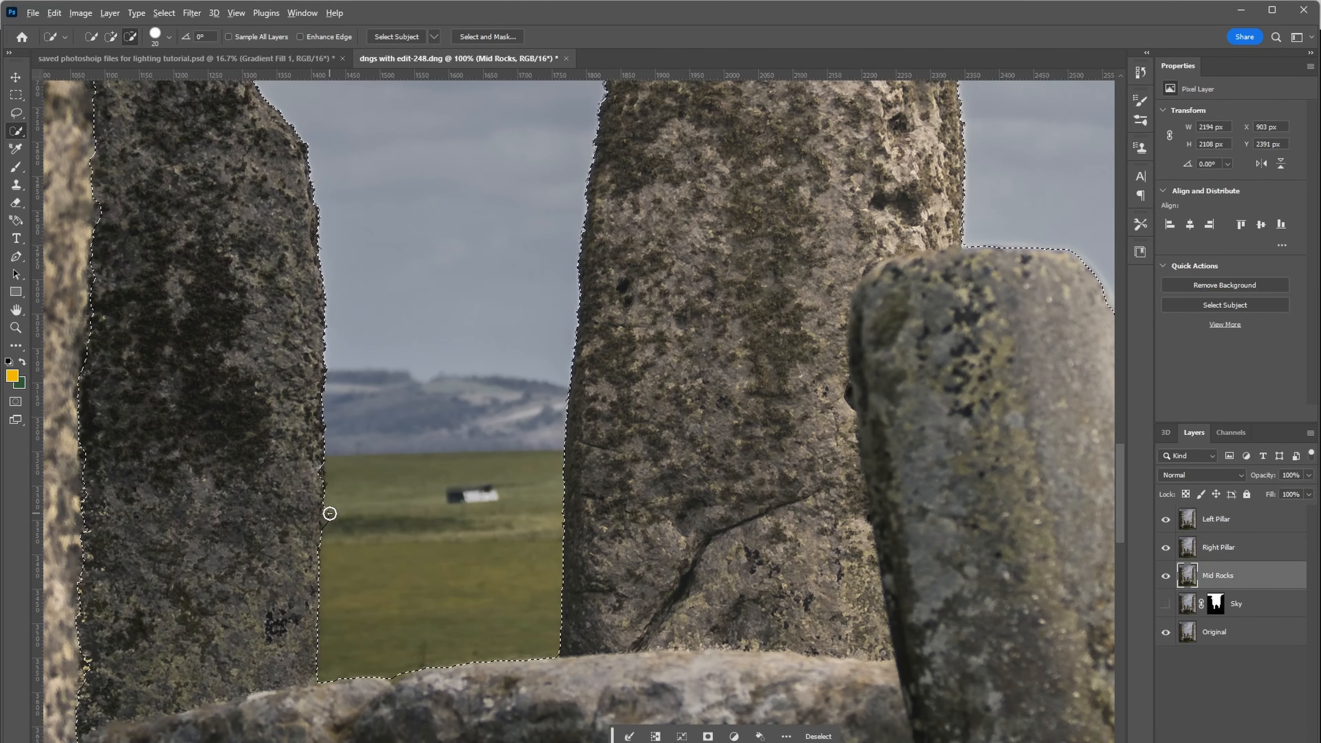
pyautogui.hotkey('ctrl', '-')
pyautogui.moveTo(992, 506); pyautogui.dragTo(624, 500)
# Refine the central stones selection at the narrow standing stone's base and along its edge against the right-hand pillar
pyautogui.hotkey('ctrl', '+')
pyautogui.moveTo(726, 497); pyautogui.dragTo(726, 453)
pyautogui.click(698, 657)
pyautogui.keyDown('alt'); pyautogui.click(670, 647); pyautogui.keyUp('alt')
pyautogui.hotkey('ctrl', '-')
pyautogui.hotkey('ctrl', '+')
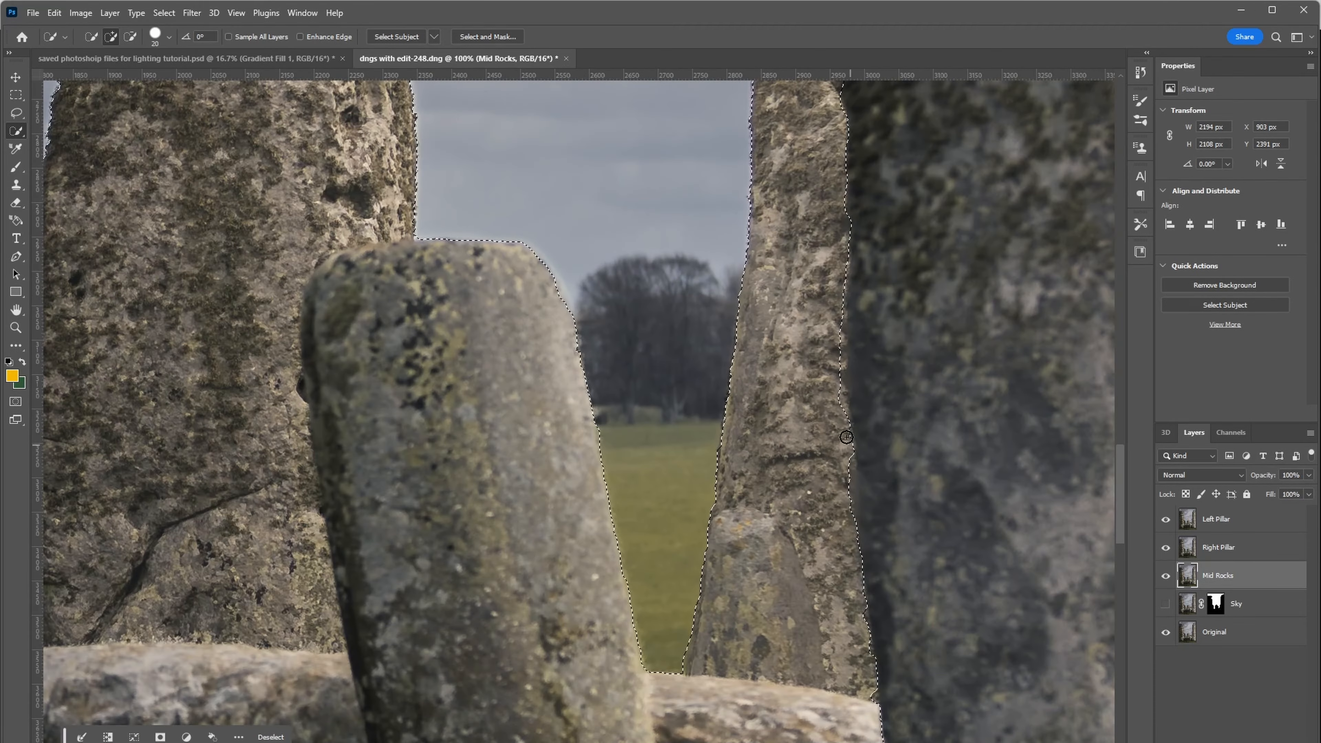
pyautogui.moveTo(846, 437); pyautogui.dragTo(842, 372)
pyautogui.moveTo(832, 318); pyautogui.dragTo(834, 369)
# Mask the Mid Rocks layer with the finished central stones selection
pyautogui.hotkey('ctrl', '-')
pyautogui.hotkey('ctrl', '-')
pyautogui.hotkey('ctrl', '-')
pyautogui.hotkey('ctrl', '-')
pyautogui.hotkey('ctrl', '-')
pyautogui.moveTo(610, 311); pyautogui.dragTo(706, 384)
pyautogui.click(591, 656)
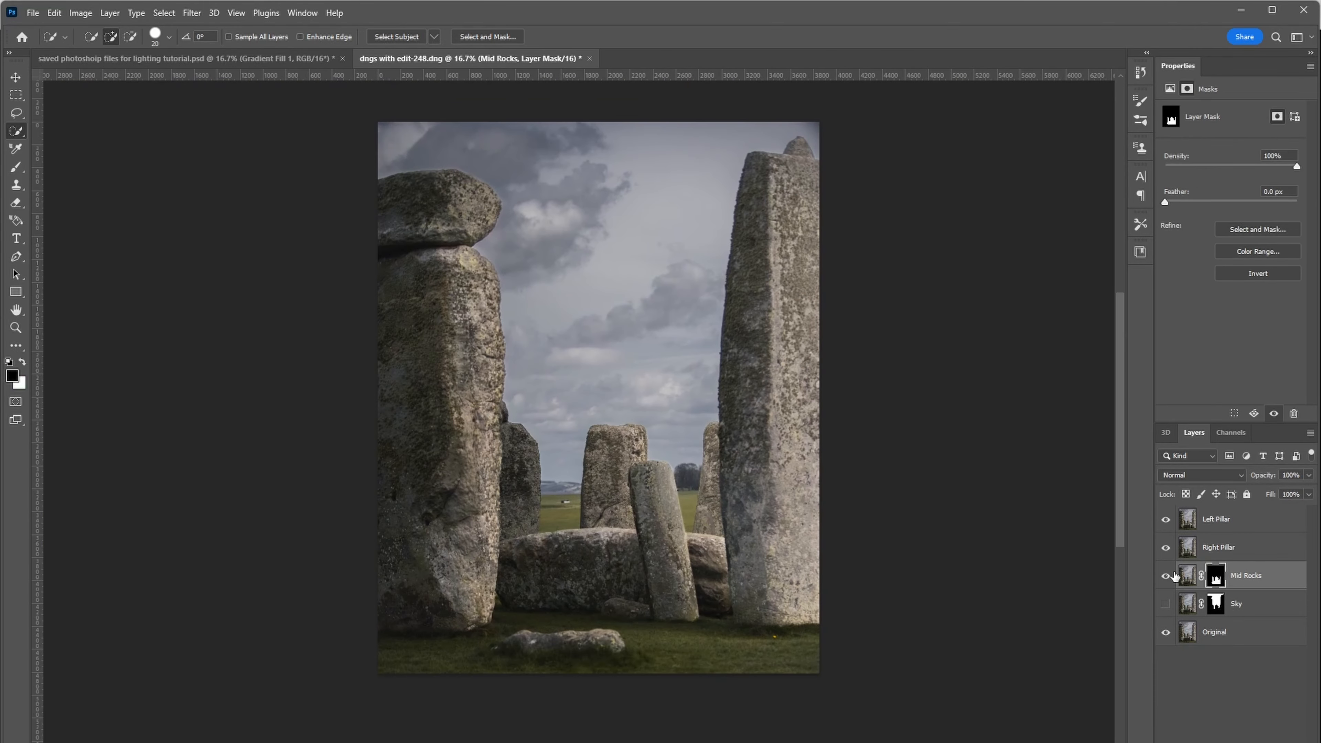
# Check the Mid Rocks cutout without the Original layer and the pillar layers, and hide Mid Rocks
pyautogui.click(1165, 632)
pyautogui.moveTo(1166, 548)
pyautogui.mouseDown()
pyautogui.moveTo(1165, 520)
pyautogui.moveTo(1165, 549)
pyautogui.mouseUp()
pyautogui.click(1166, 633)
pyautogui.click(1166, 576)
# On the Right Pillar layer, quick-select the lintel stone and the left-hand pillar beneath it
pyautogui.click(1219, 548)
pyautogui.hotkey('ctrl', '+')
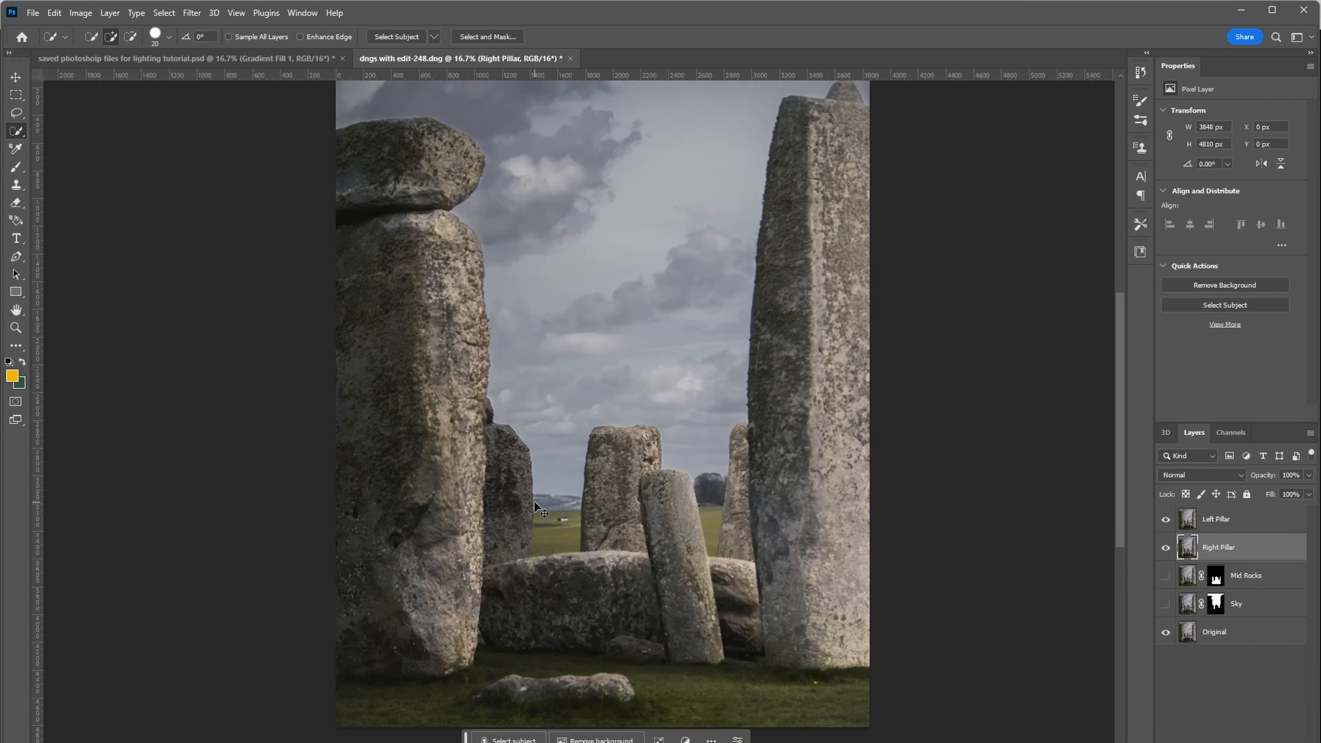
pyautogui.moveTo(468, 229); pyautogui.dragTo(508, 358)
pyautogui.moveTo(363, 230)
pyautogui.mouseDown()
pyautogui.moveTo(460, 249)
pyautogui.moveTo(372, 437)
pyautogui.mouseUp()
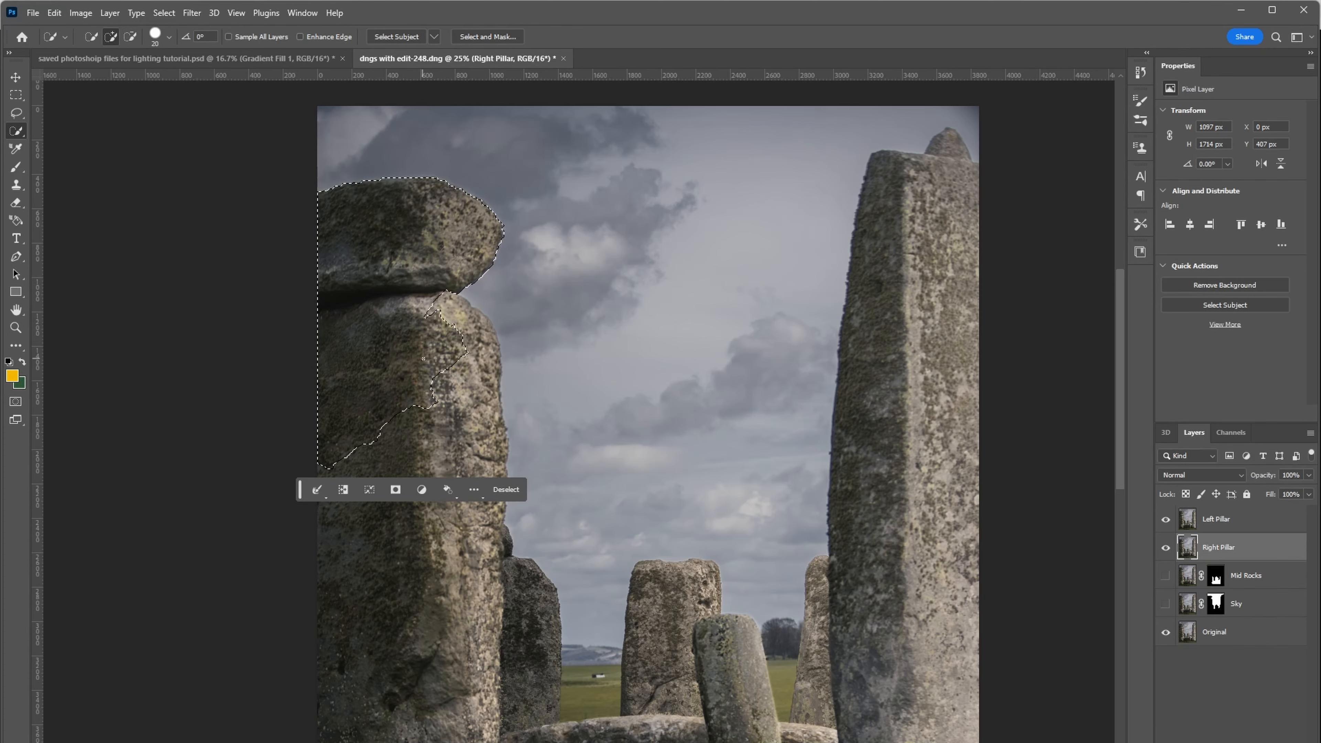
pyautogui.moveTo(442, 305)
pyautogui.mouseDown()
pyautogui.moveTo(461, 303)
pyautogui.moveTo(444, 520)
pyautogui.moveTo(463, 551)
pyautogui.mouseUp()
# Refine the left-hand pillar selection along its inner edge, subtracting the neighbouring stones and background
pyautogui.hotkey('ctrl', '+')
pyautogui.hotkey('ctrl', '+')
pyautogui.moveTo(468, 550)
pyautogui.mouseDown()
pyautogui.moveTo(491, 369)
pyautogui.moveTo(488, 423)
pyautogui.moveTo(504, 383)
pyautogui.mouseUp()
pyautogui.moveTo(526, 416)
pyautogui.keyDown('alt'); pyautogui.mouseDown()
pyautogui.moveTo(555, 143)
pyautogui.moveTo(502, 473)
pyautogui.moveTo(526, 526)
pyautogui.mouseUp(); pyautogui.keyUp('alt')
pyautogui.moveTo(526, 526)
pyautogui.mouseDown()
pyautogui.moveTo(599, 358)
pyautogui.moveTo(540, 495)
pyautogui.moveTo(618, 349)
pyautogui.mouseUp()
pyautogui.moveTo(618, 349); pyautogui.dragTo(601, 442)
pyautogui.keyDown('alt'); pyautogui.moveTo(572, 484); pyautogui.dragTo(297, 447); pyautogui.keyUp('alt')
# Inspect the selection edge of the left-hand pillar from its base up to the lintel stone
pyautogui.moveTo(717, 140); pyautogui.dragTo(610, 396)
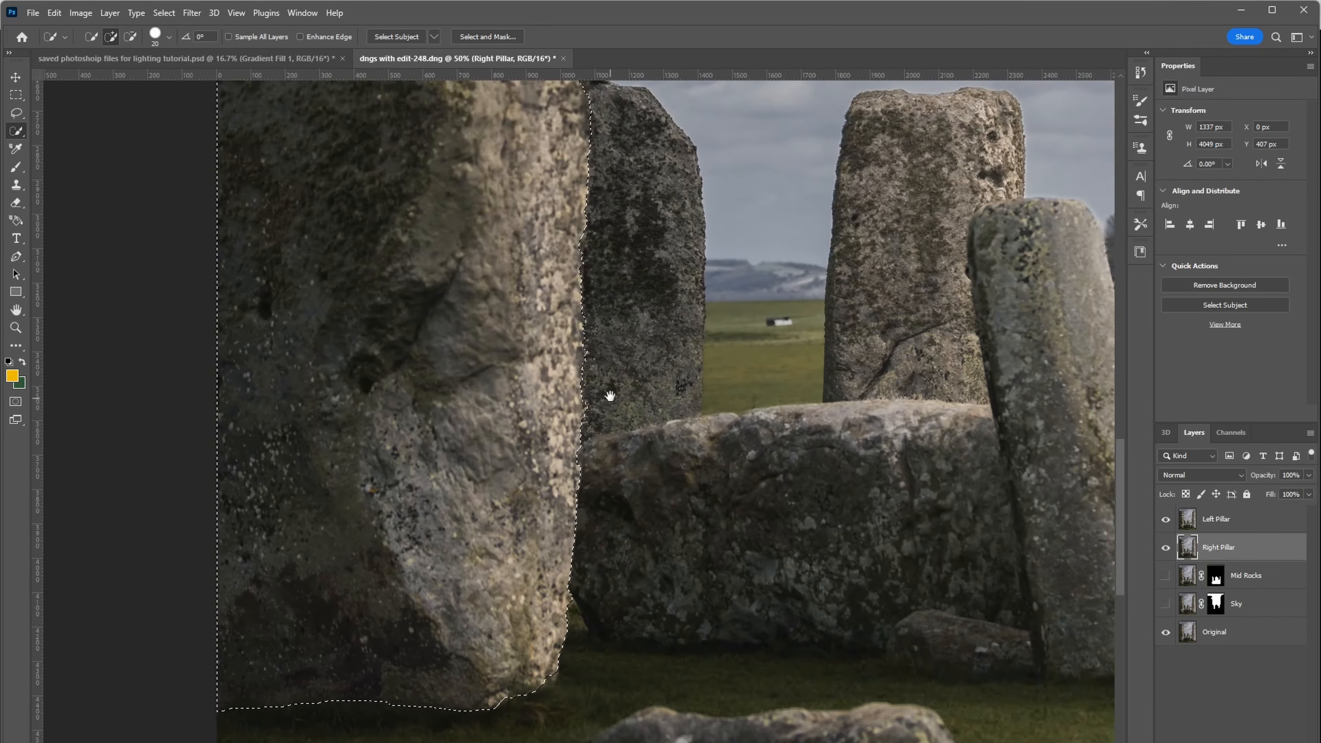
pyautogui.scroll(-1, 607, 385)
pyautogui.moveTo(605, 234); pyautogui.dragTo(575, 520)
pyautogui.scroll(2, 538, 160)
pyautogui.moveTo(524, 165); pyautogui.dragTo(602, 537)
pyautogui.hotkey('ctrl', '-')
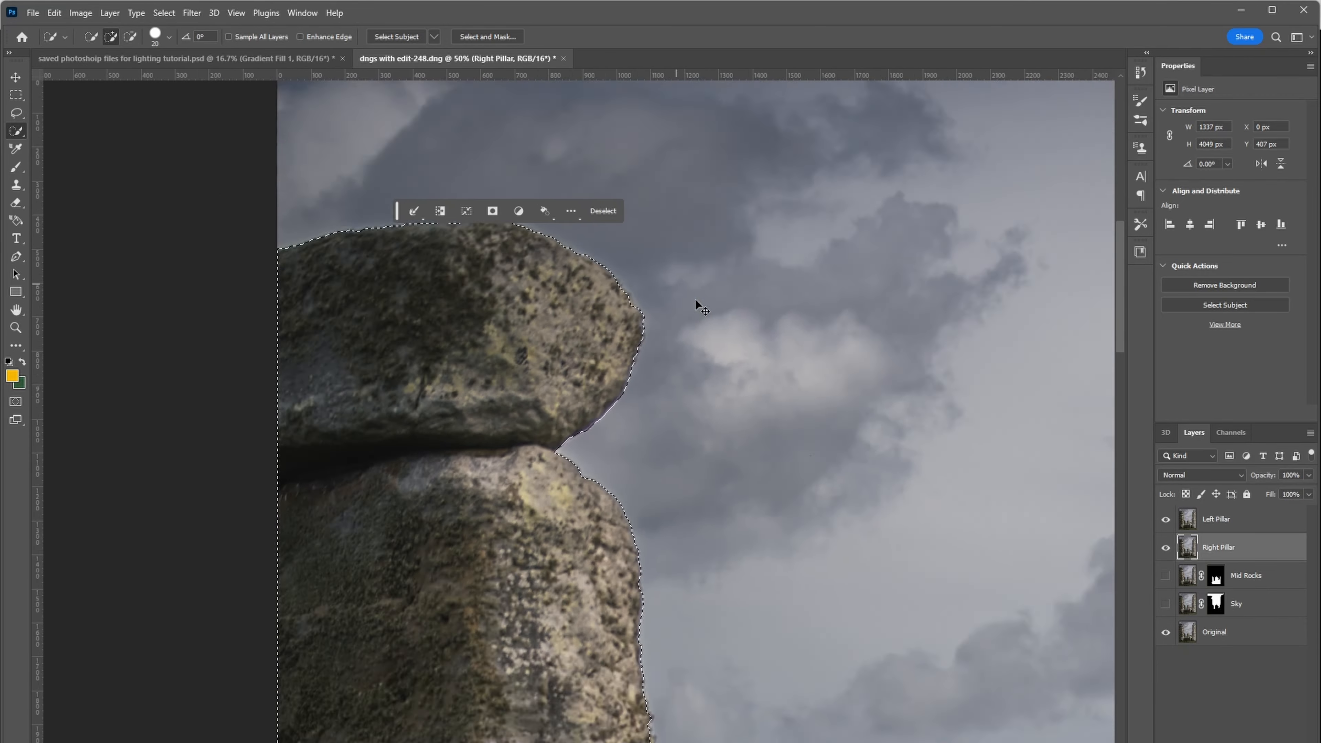
pyautogui.hotkey('ctrl', '-')
pyautogui.hotkey('ctrl', '-')
pyautogui.moveTo(696, 304); pyautogui.dragTo(535, 142)
pyautogui.hotkey('ctrl', '-')
pyautogui.moveTo(899, 504); pyautogui.dragTo(906, 440)
# Mask the Right Pillar layer with the selection and hide that layer
pyautogui.click(1220, 741)
pyautogui.keyDown('alt'); pyautogui.click(1166, 548); pyautogui.keyUp('alt')
pyautogui.keyDown('alt'); pyautogui.click(1166, 548); pyautogui.keyUp('alt')
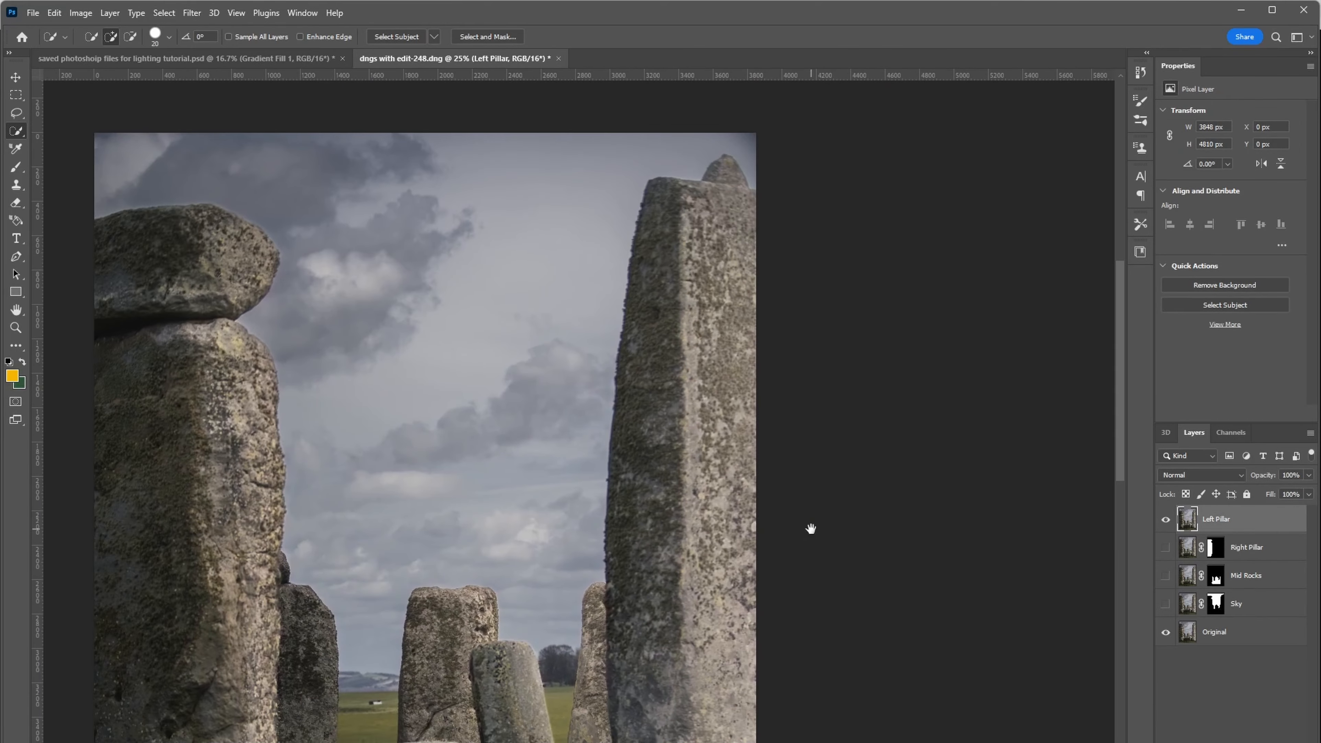
# On the Left Pillar layer, quick-select the right-hand pillar and subtract the boulder and grass beside its base
pyautogui.scroll(-5, 681, 562)
pyautogui.click(681, 562)
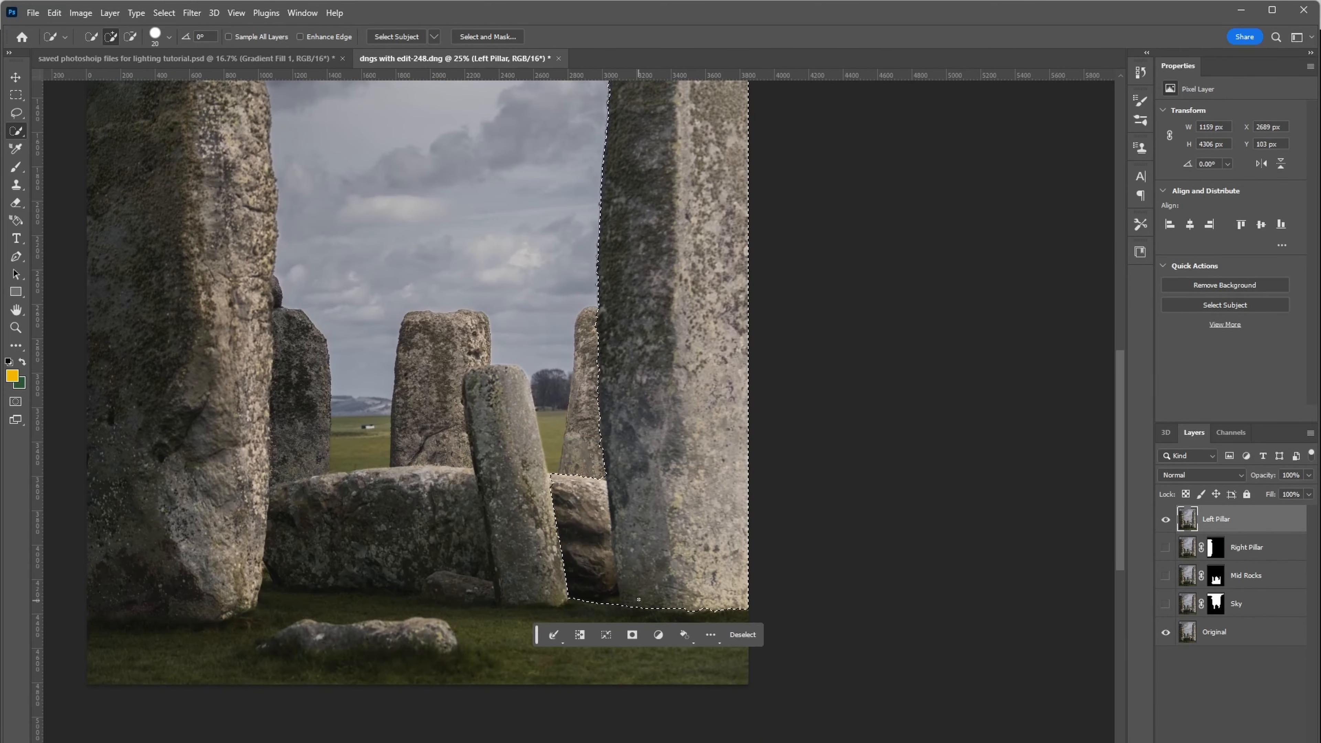
pyautogui.hotkey('ctrl', '+')
pyautogui.keyDown('alt'); pyautogui.click(630, 645); pyautogui.keyUp('alt')
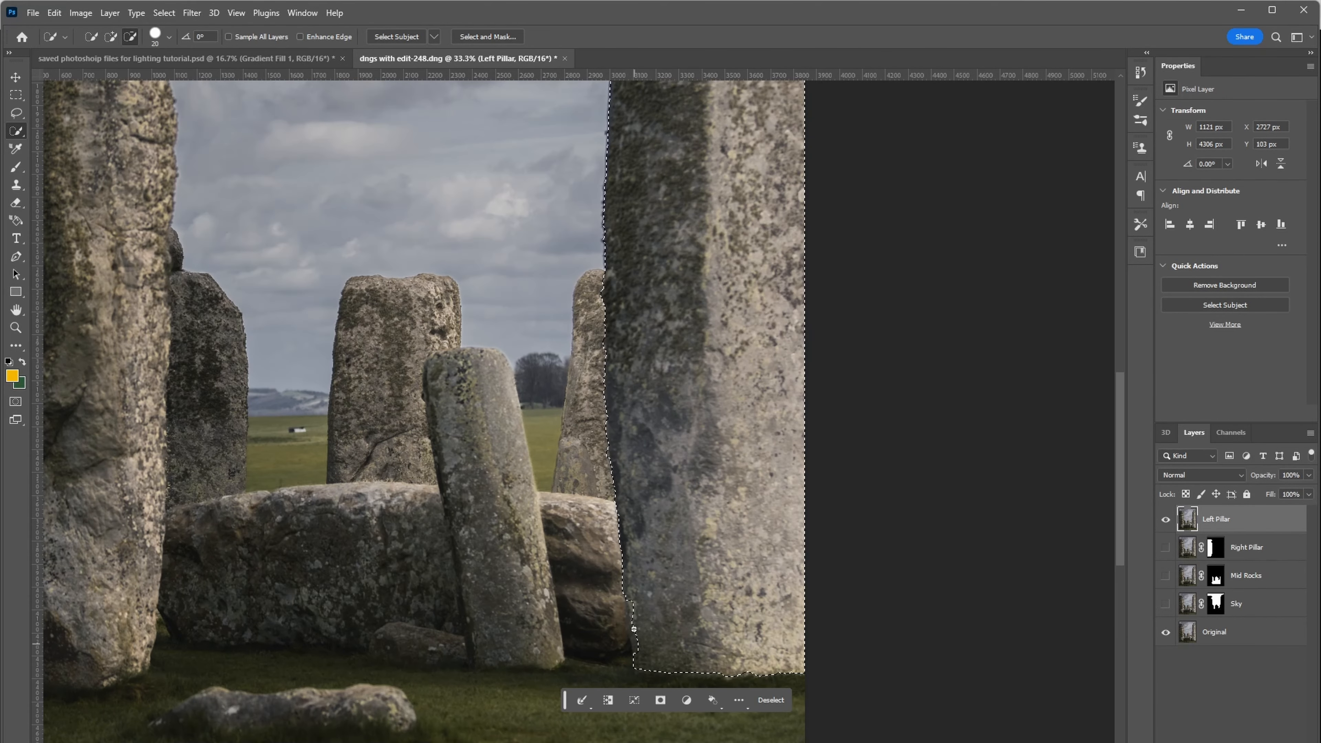
pyautogui.click(632, 624)
pyautogui.keyDown('alt'); pyautogui.click(631, 662); pyautogui.keyUp('alt')
# Inspect the selection edge of the right-hand pillar from its base to its top
pyautogui.hotkey('ctrl', '+')
pyautogui.hotkey('ctrl', '+')
pyautogui.moveTo(759, 699); pyautogui.dragTo(737, 430)
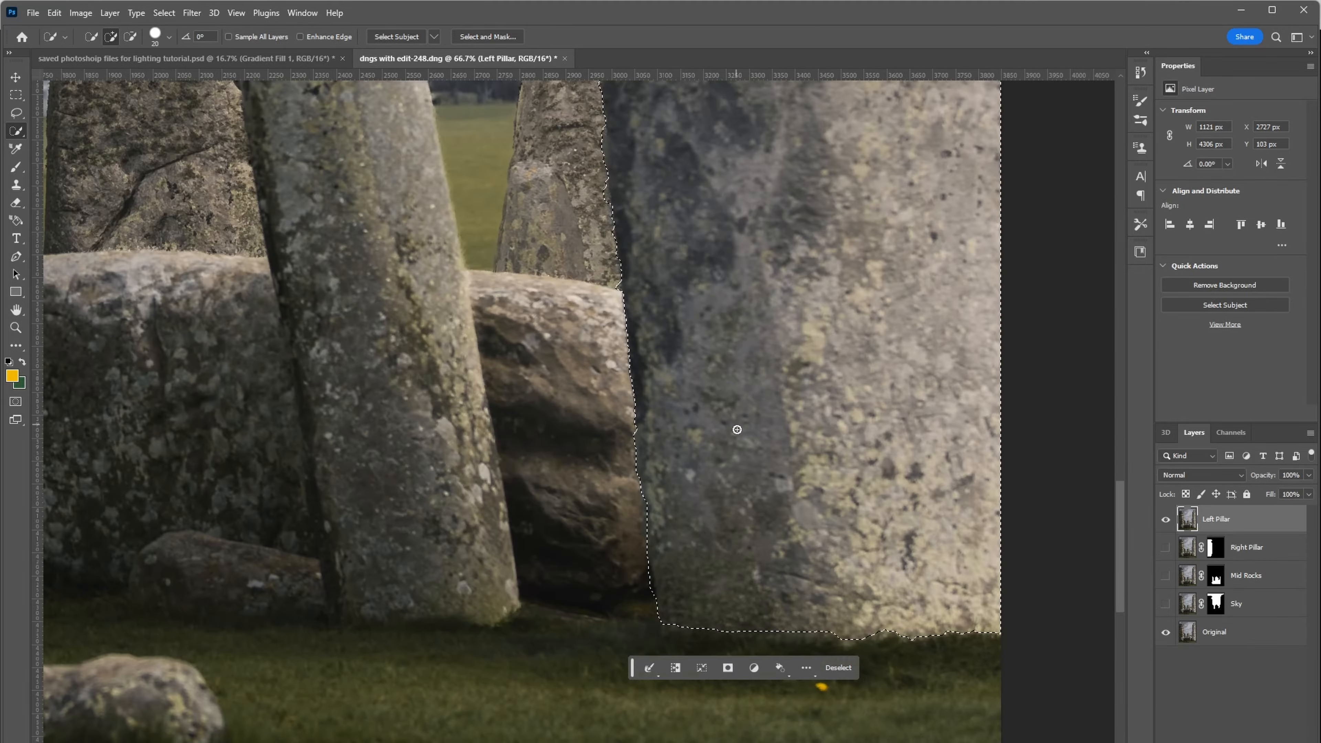
pyautogui.moveTo(739, 265); pyautogui.dragTo(803, 738)
pyautogui.moveTo(783, 89); pyautogui.dragTo(733, 726)
pyautogui.moveTo(816, 99); pyautogui.dragTo(778, 483)
pyautogui.hotkey('ctrl', '-')
pyautogui.hotkey('ctrl', '-')
pyautogui.hotkey('ctrl', '-')
pyautogui.hotkey('ctrl', '-')
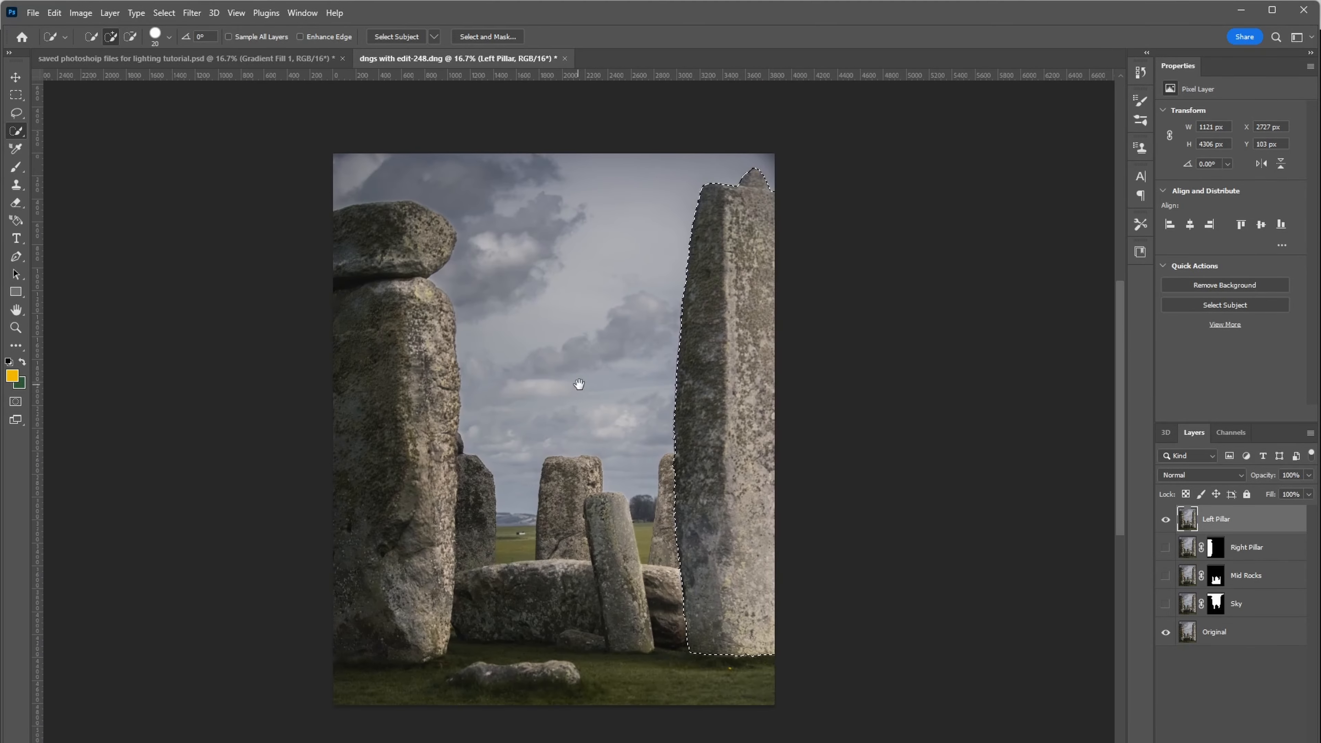
# Mask the Left Pillar layer with the selection and make all the layers visible
pyautogui.click(1226, 740)
pyautogui.click(1165, 632)
pyautogui.moveTo(1165, 633); pyautogui.dragTo(1166, 521)
pyautogui.click(1165, 632)
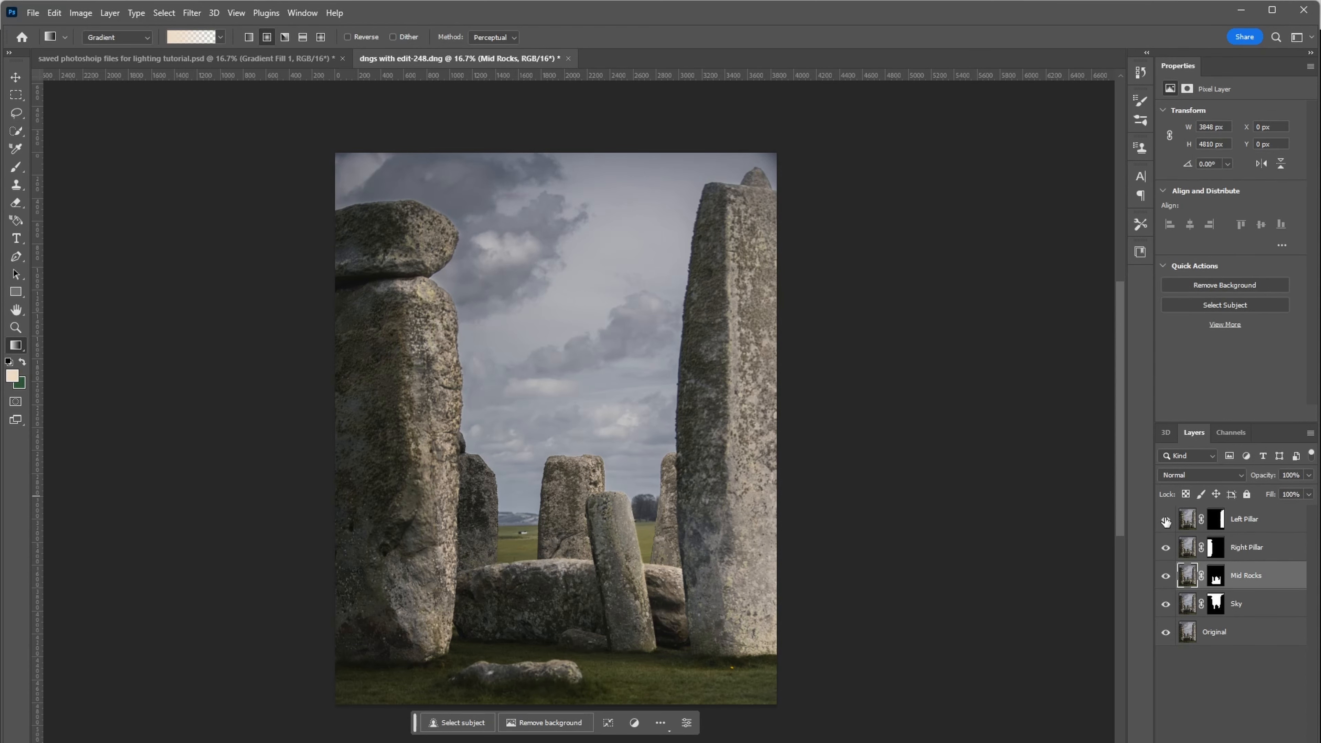
# Review the Left Pillar, Right Pillar, Mid Rocks and Sky cutouts one at a time, and restore every layer's visibility
pyautogui.moveTo(1165, 522); pyautogui.dragTo(1166, 643)
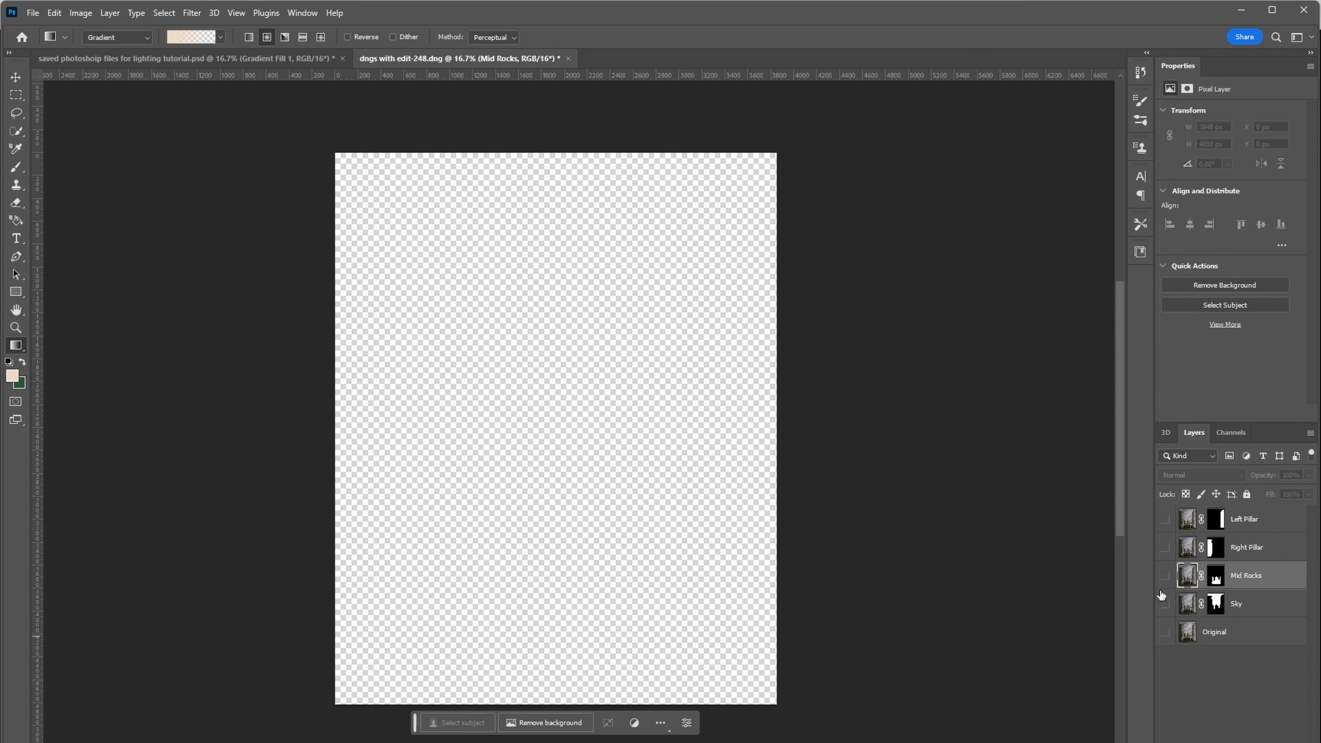
pyautogui.click(1163, 519)
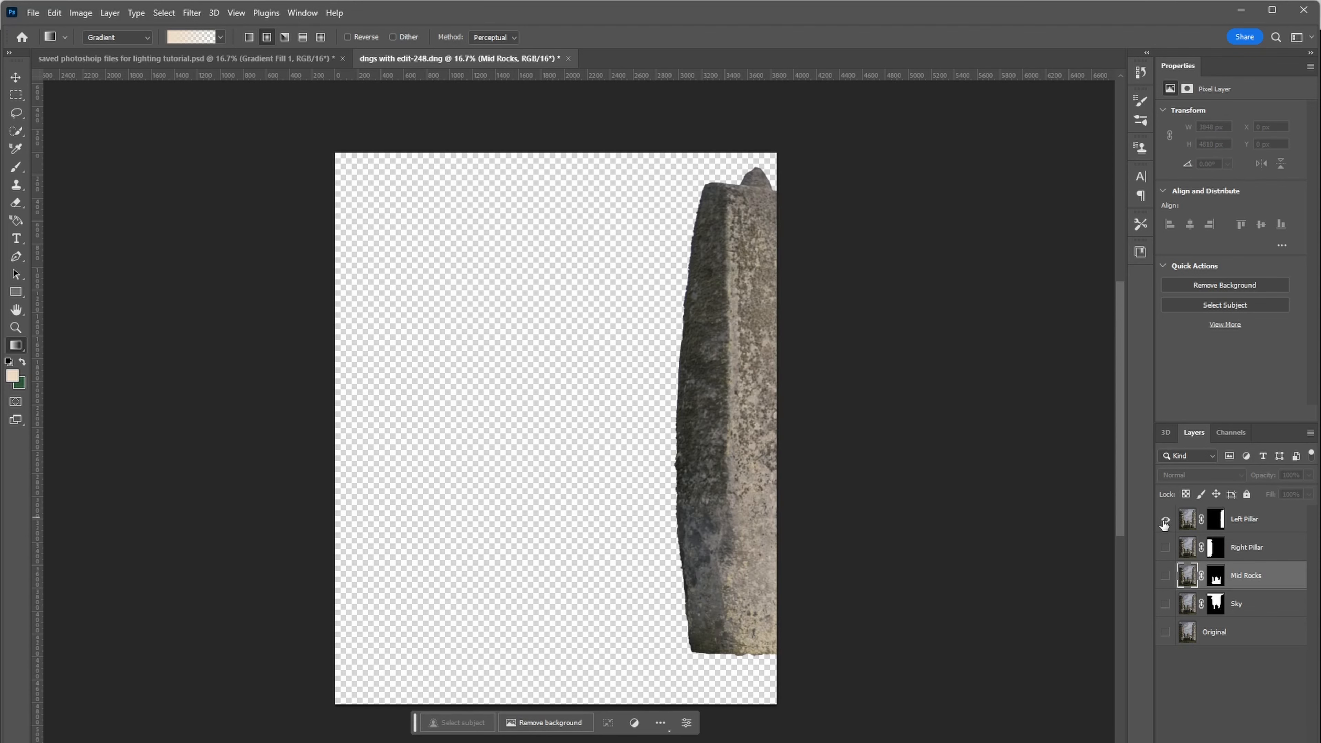
pyautogui.click(1164, 522)
pyautogui.click(1164, 548)
pyautogui.click(1165, 548)
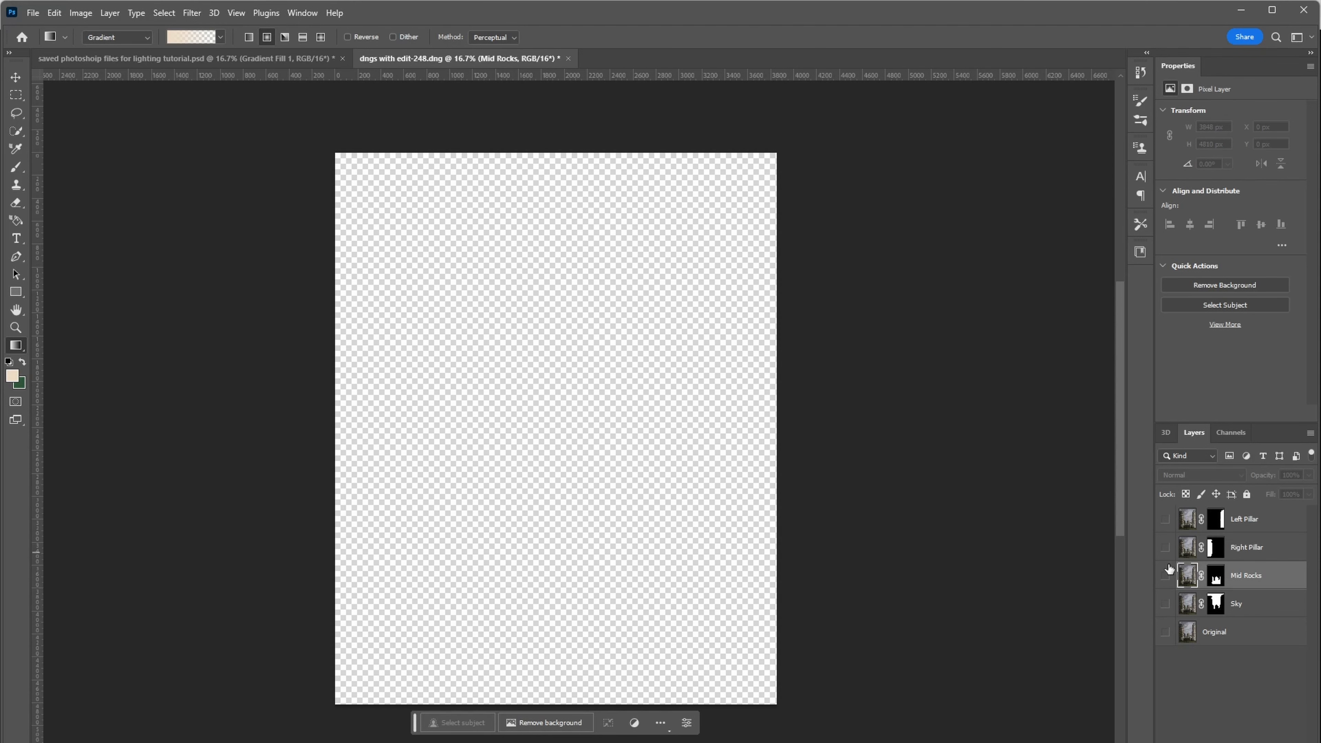
pyautogui.click(1166, 576)
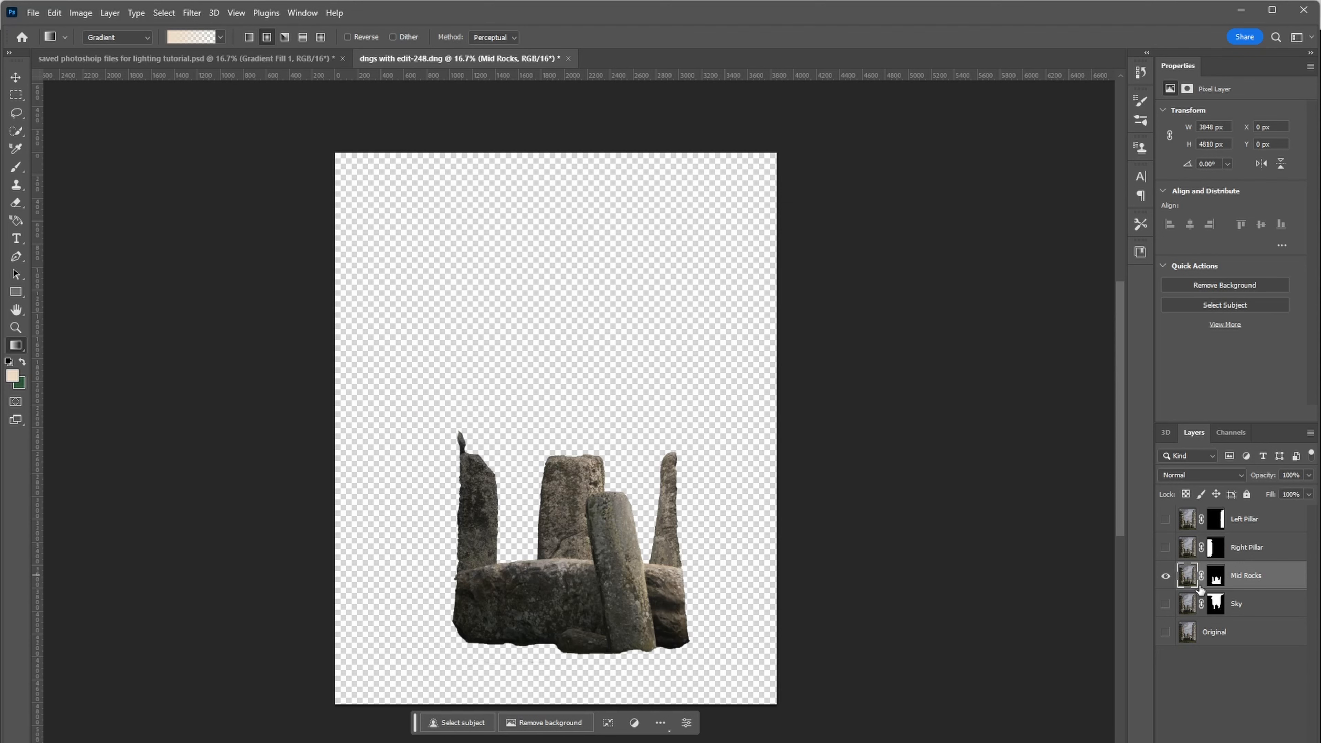
pyautogui.click(1165, 578)
pyautogui.click(1164, 605)
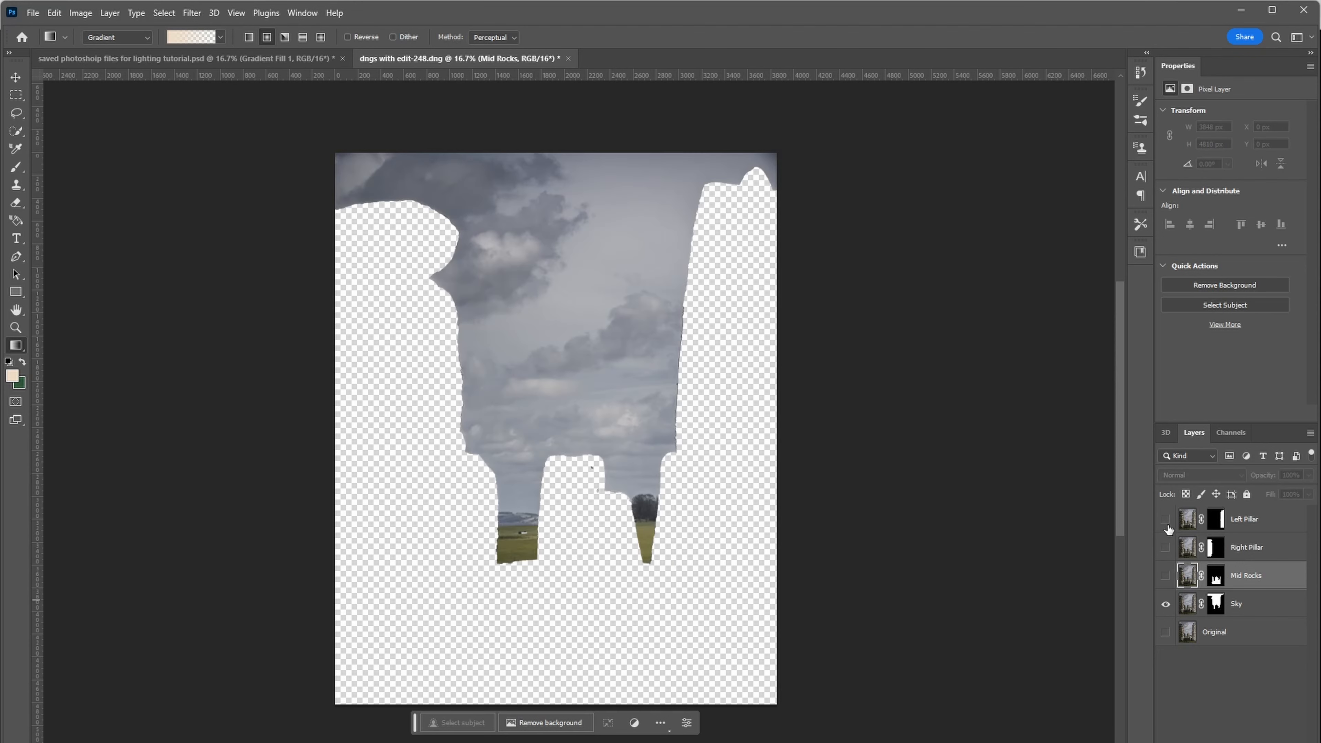
pyautogui.moveTo(1164, 522); pyautogui.dragTo(1162, 580)
pyautogui.click(1164, 631)
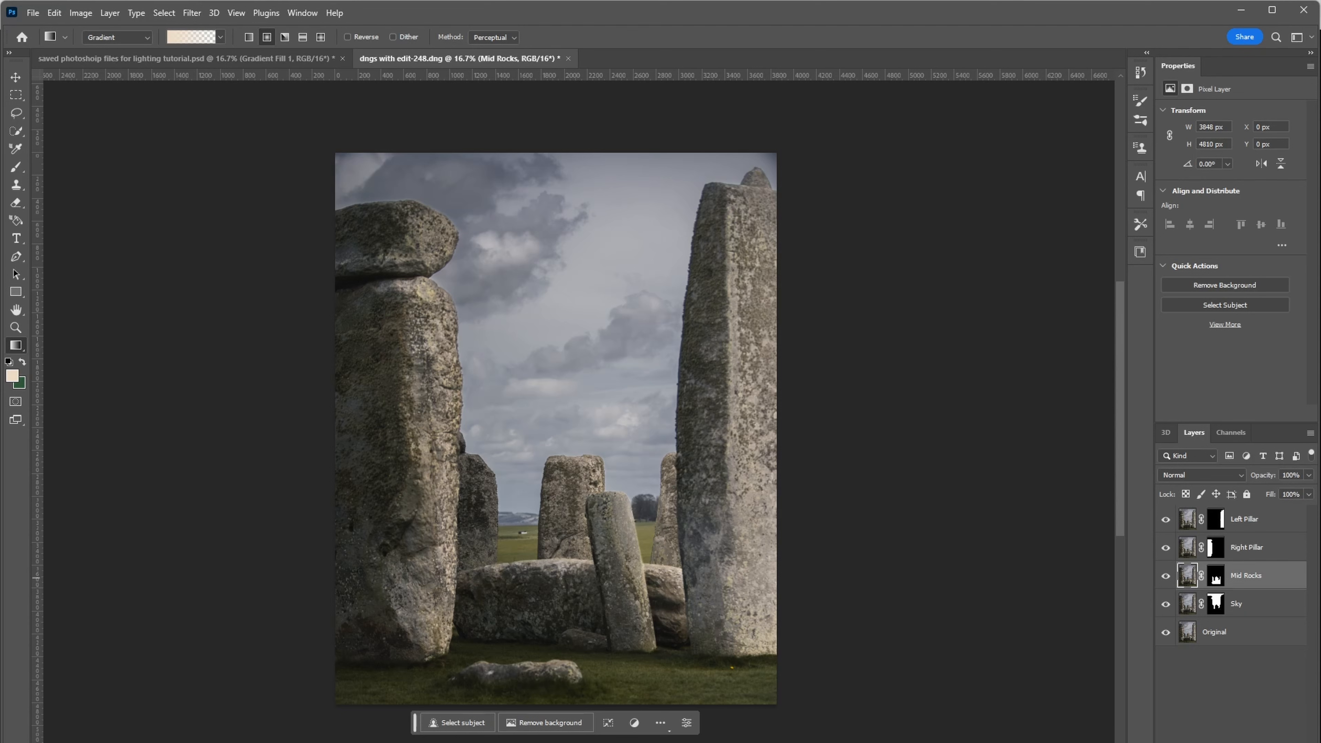
# Add a Gradient fill layer above Mid Rocks and shift its linear cream-to-transparent fade upward over the stones
pyautogui.click(1237, 742)
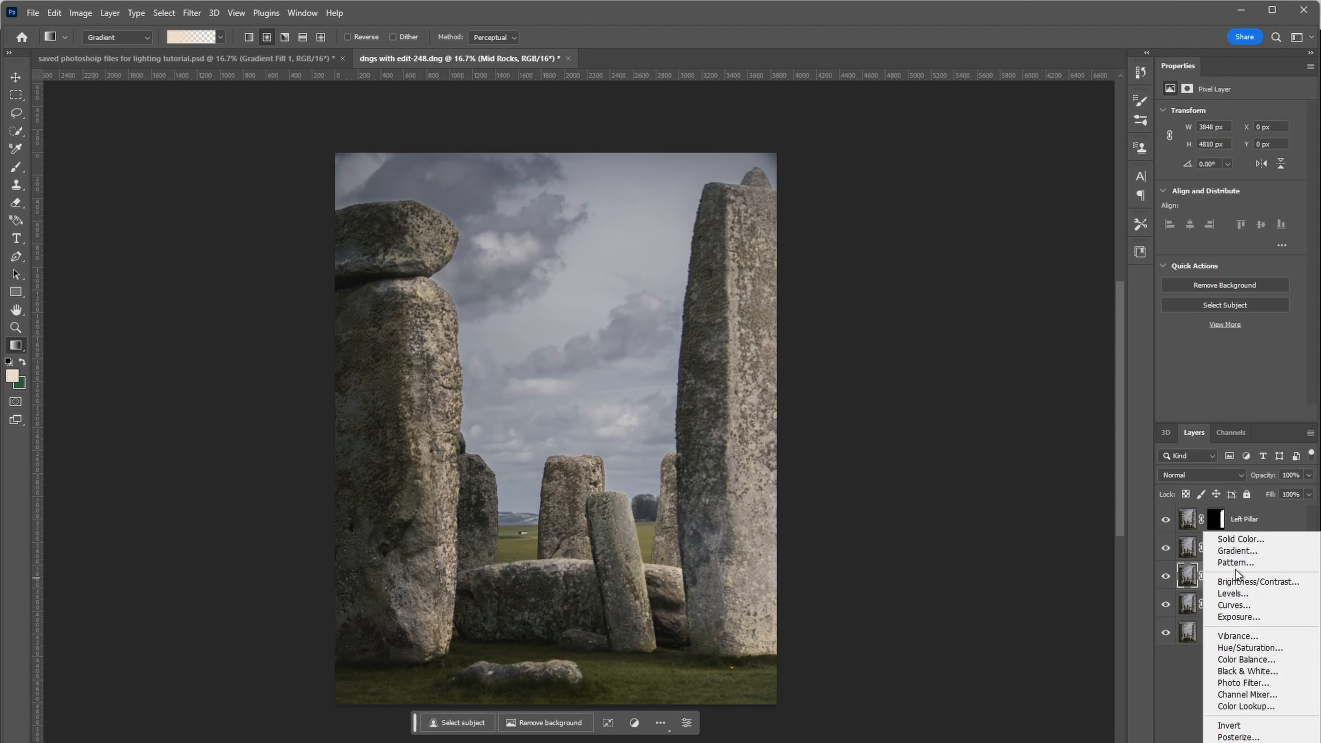
pyautogui.click(1270, 552)
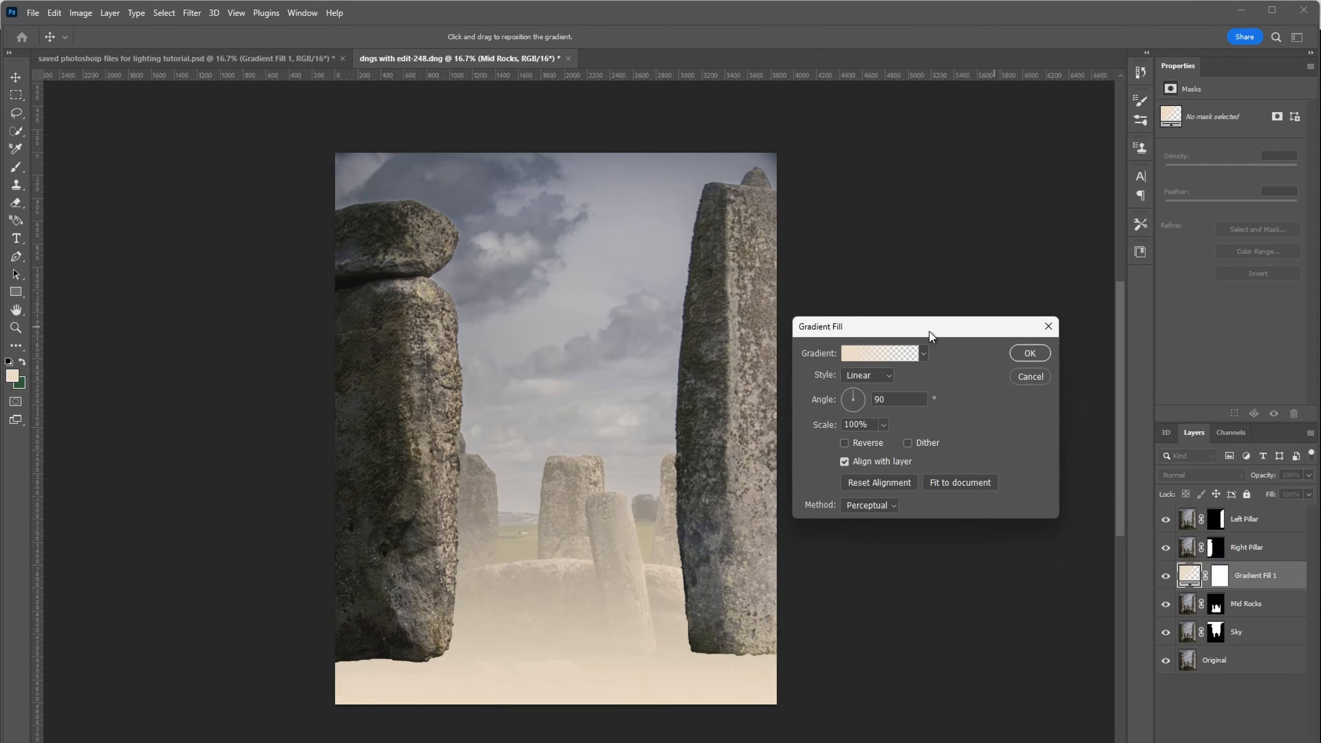
pyautogui.moveTo(929, 332); pyautogui.dragTo(927, 278)
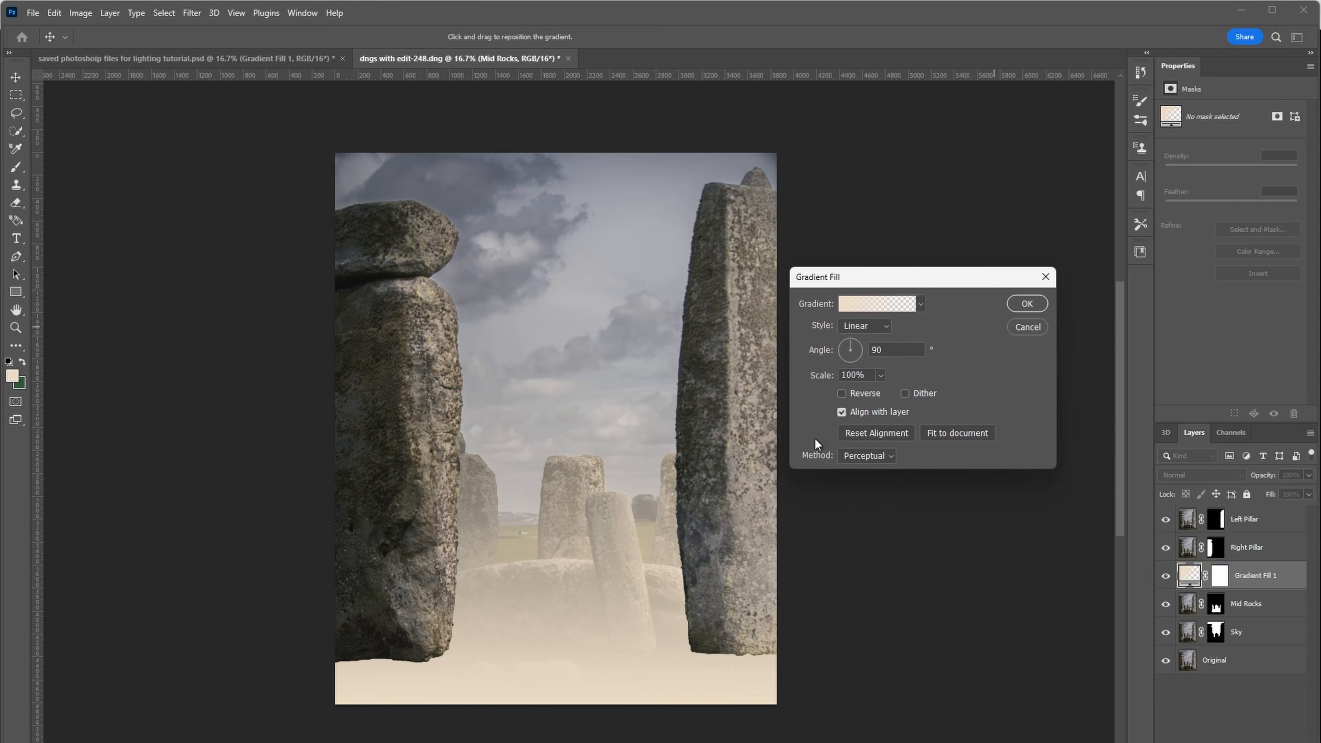
pyautogui.moveTo(571, 617); pyautogui.dragTo(592, 537)
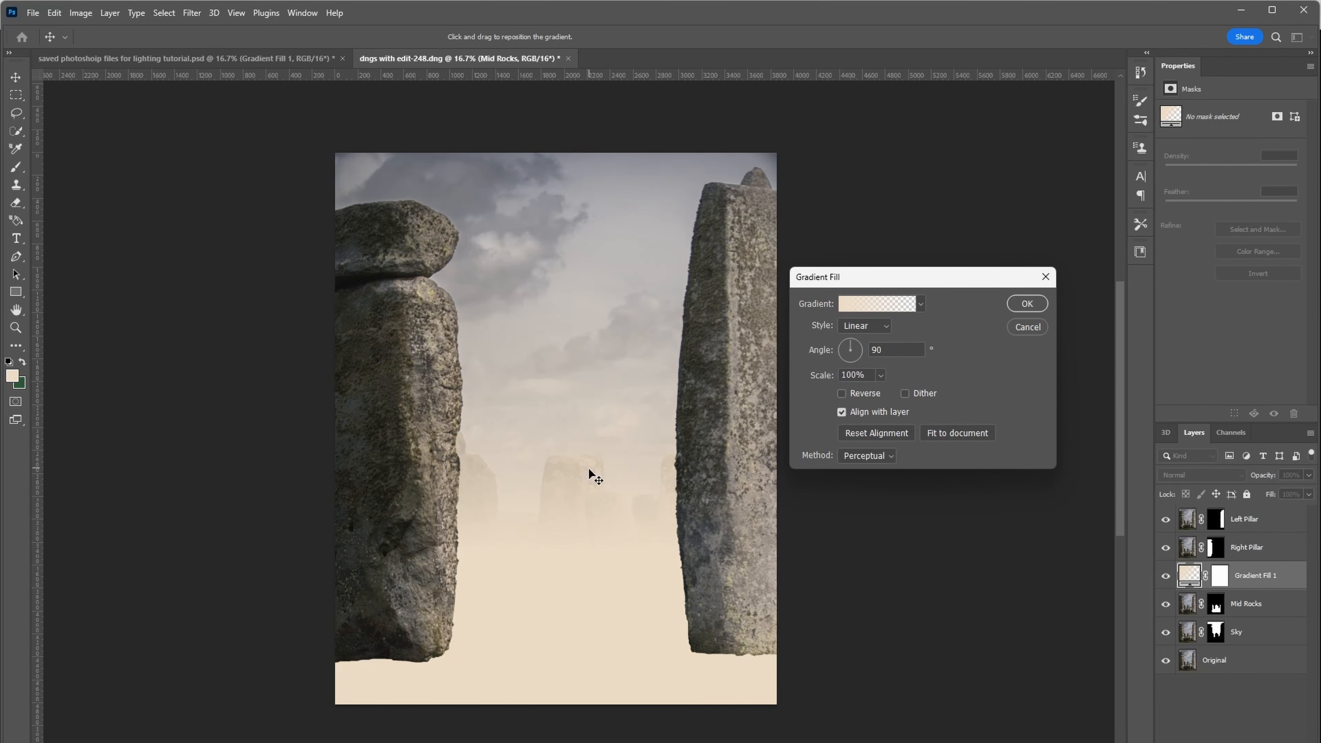
# Open the gradient's starting colour stop in the colour picker and accept its cream colour e4dac2
pyautogui.click(845, 303)
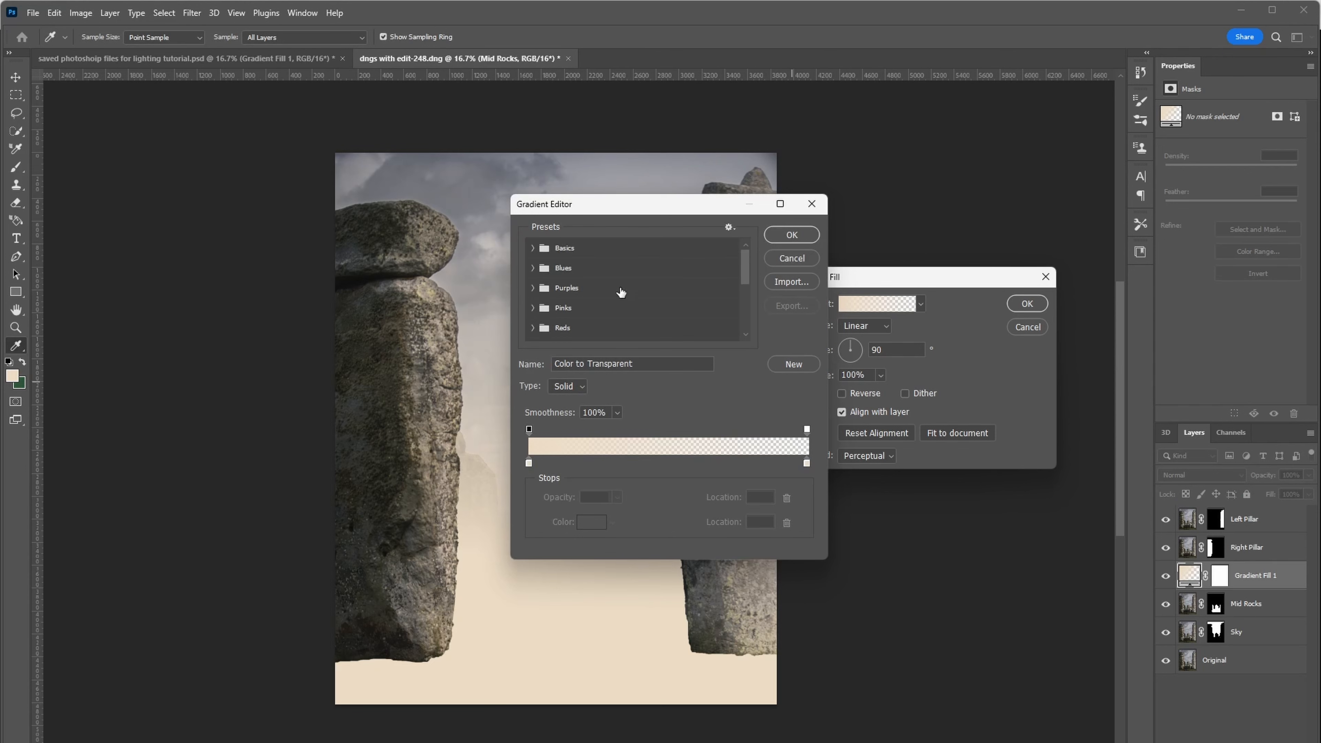
pyautogui.moveTo(617, 212); pyautogui.dragTo(568, 229)
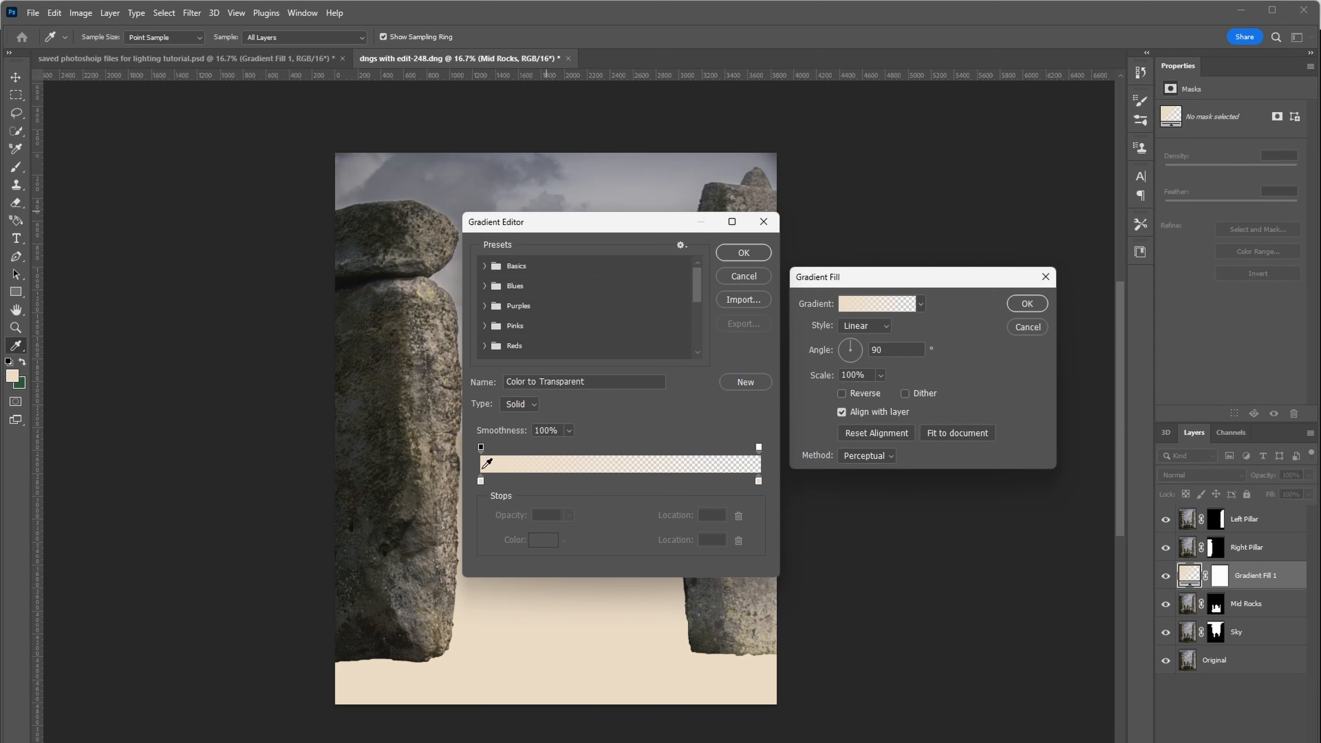
pyautogui.doubleClick(479, 484)
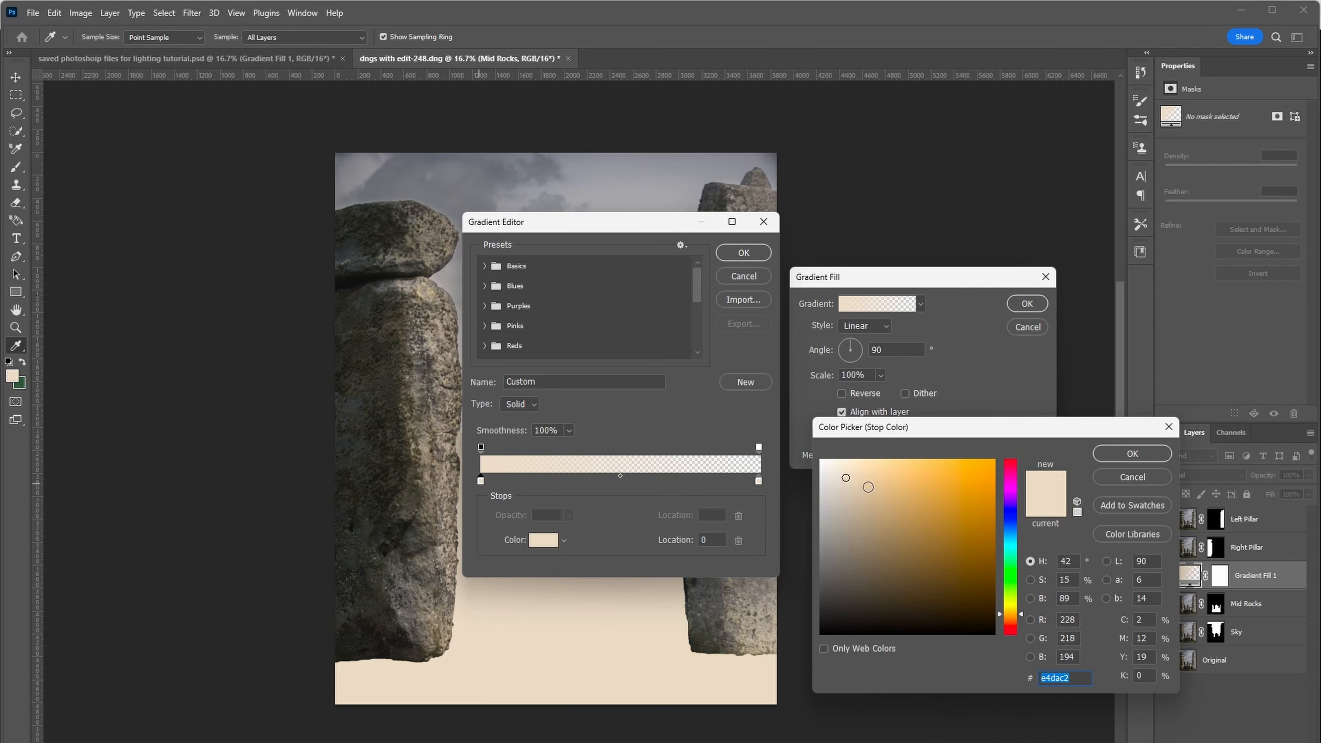
pyautogui.moveTo(1018, 431); pyautogui.dragTo(1029, 411)
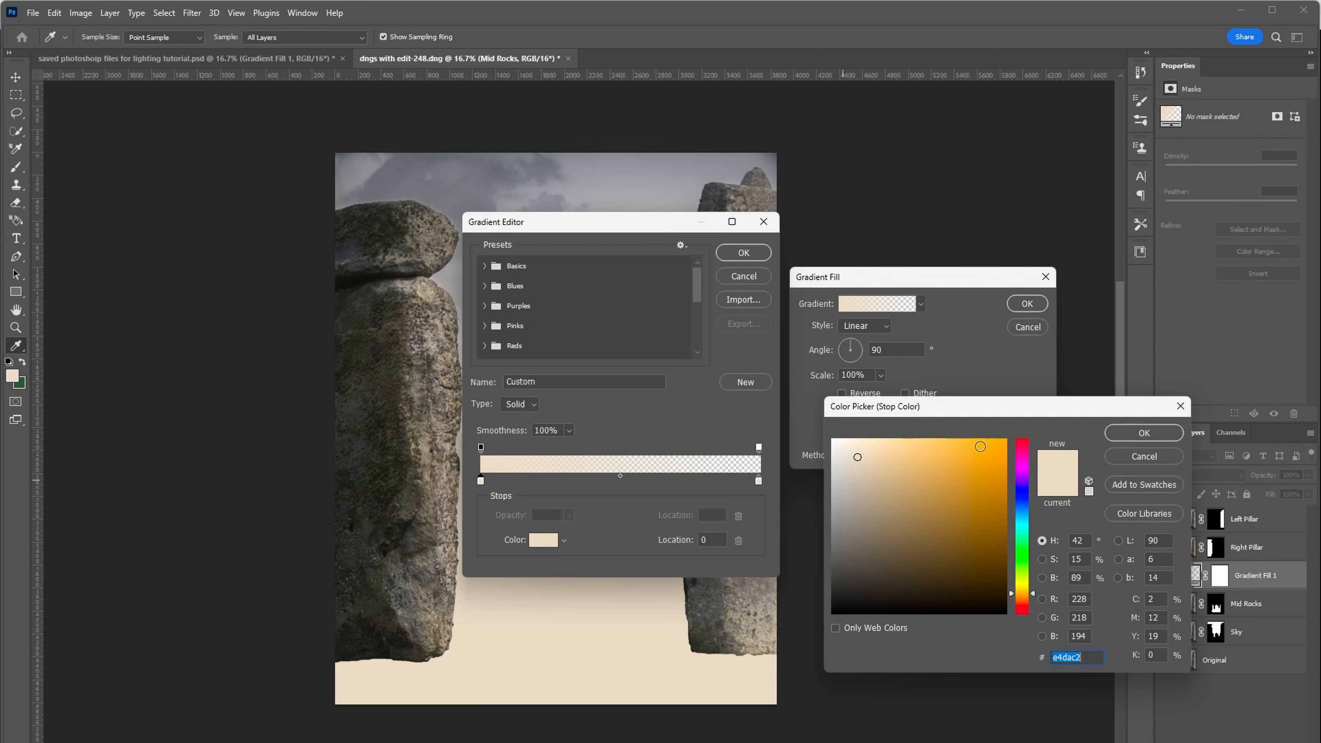
pyautogui.click(1146, 435)
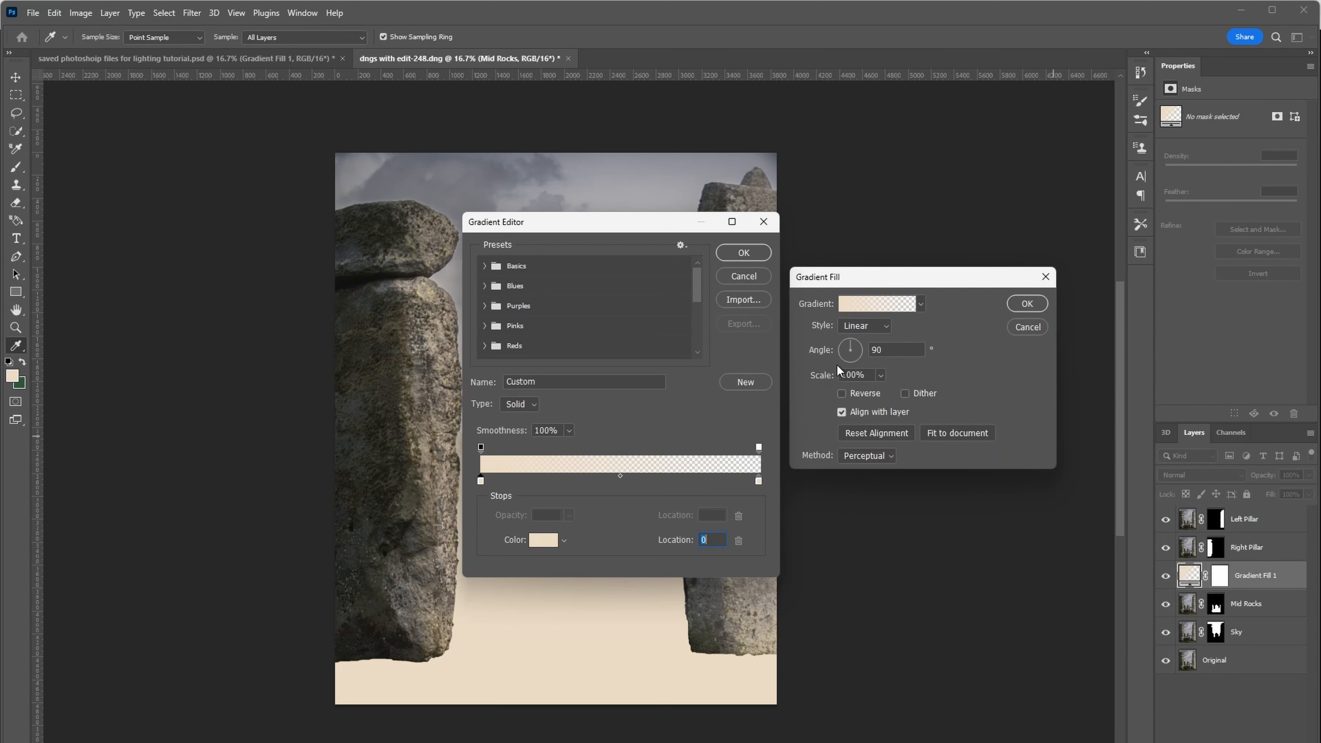
pyautogui.click(742, 254)
# Reposition the linear gradient so its haze fades lower across the mid rocks
pyautogui.moveTo(977, 283); pyautogui.dragTo(989, 255)
pyautogui.moveTo(578, 543)
pyautogui.mouseDown()
pyautogui.moveTo(581, 434)
pyautogui.moveTo(589, 552)
pyautogui.mouseUp()
pyautogui.moveTo(622, 439); pyautogui.dragTo(596, 489)
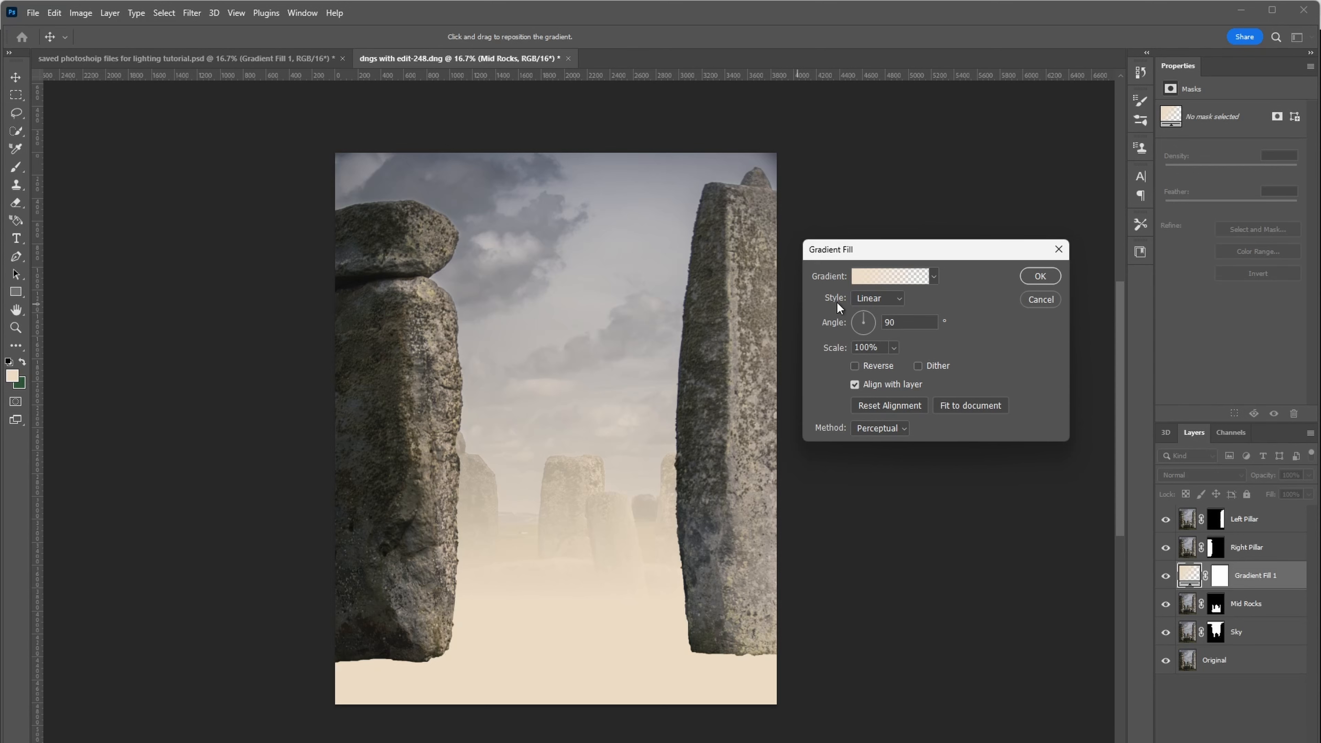
# Change the gradient style to Radial and place the glow in the sky between the two pillars
pyautogui.click(879, 298)
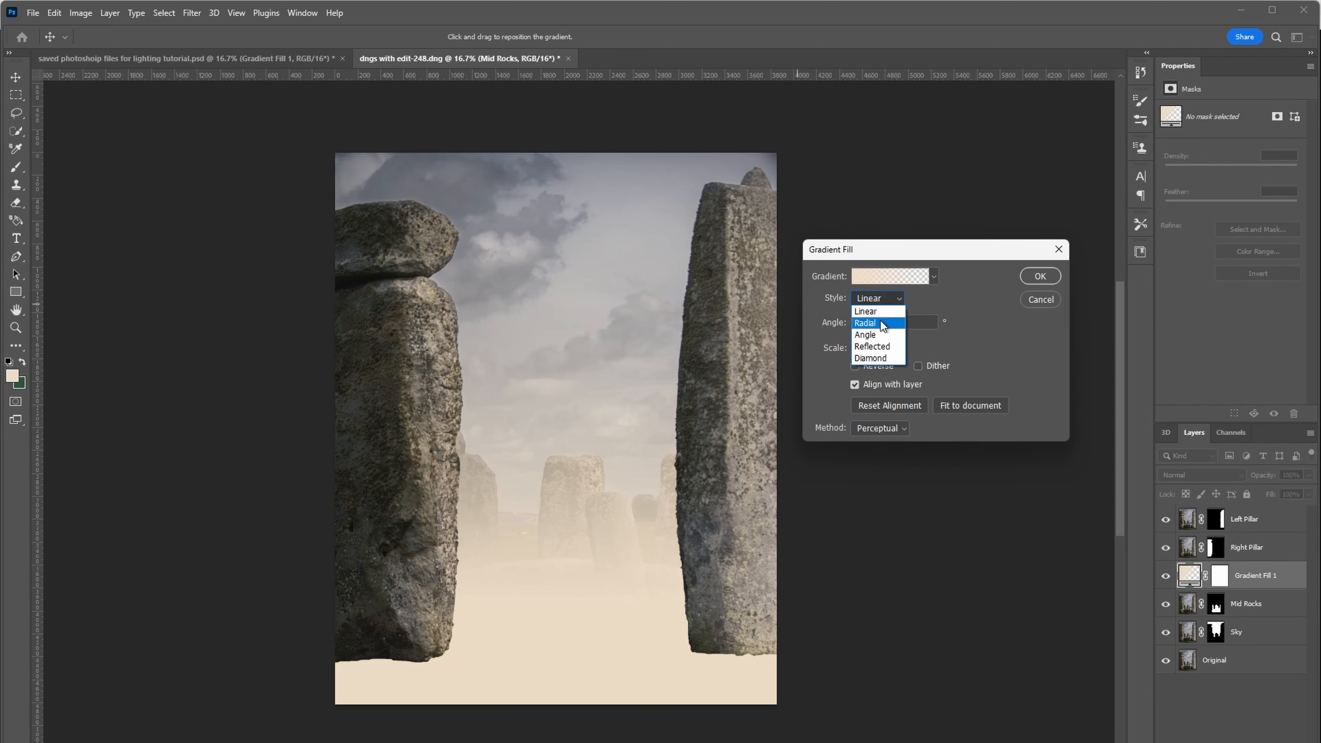
pyautogui.click(874, 312)
pyautogui.moveTo(622, 351); pyautogui.dragTo(764, 447)
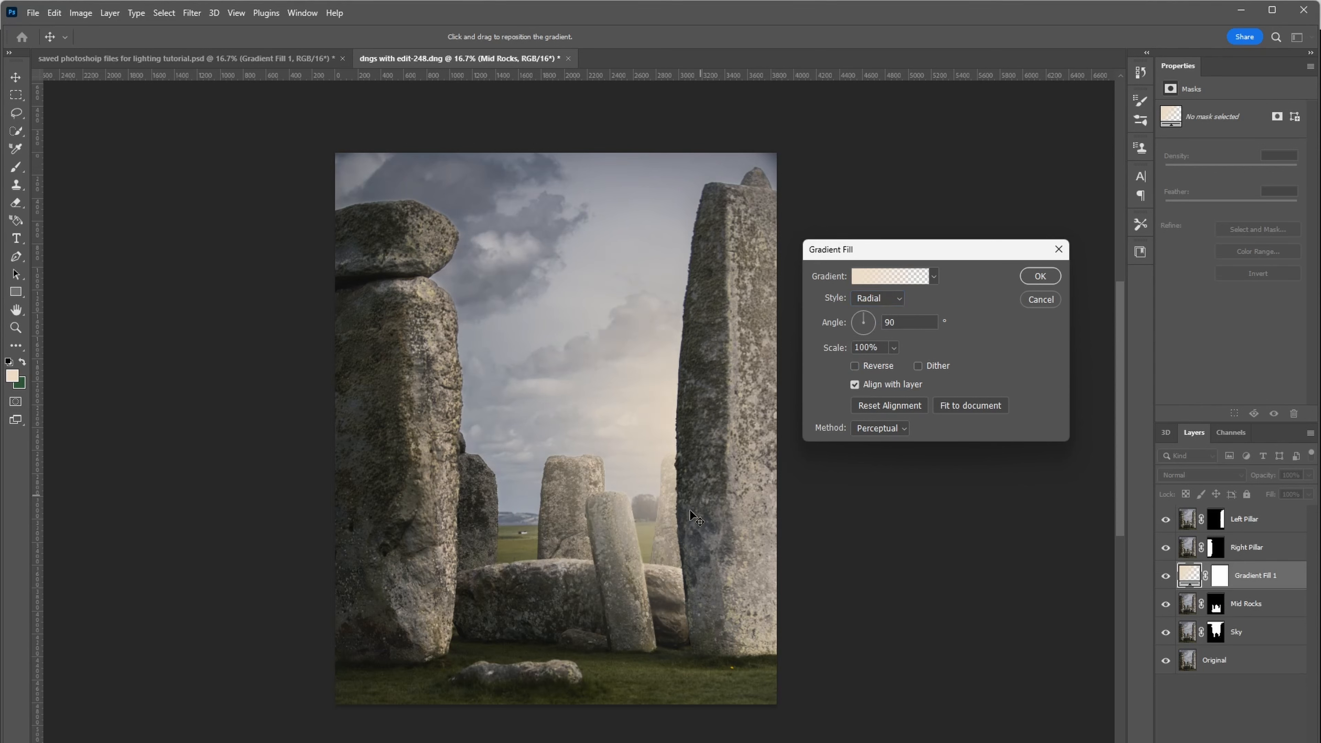
pyautogui.moveTo(690, 510); pyautogui.dragTo(621, 380)
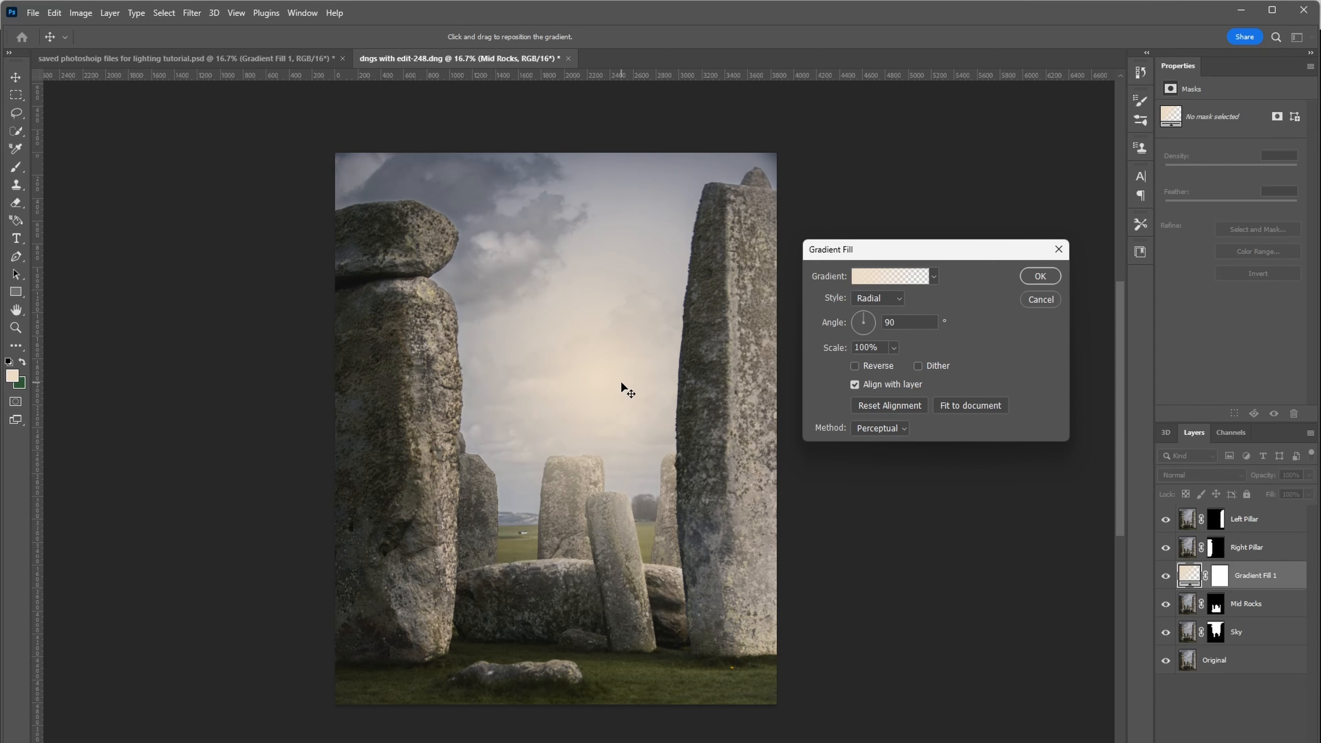
# Set the gradient scale to 141%, move the glow's centre behind the right-hand pillar and accept the fill
pyautogui.click(899, 298)
pyautogui.click(899, 304)
pyautogui.moveTo(901, 366); pyautogui.dragTo(892, 364)
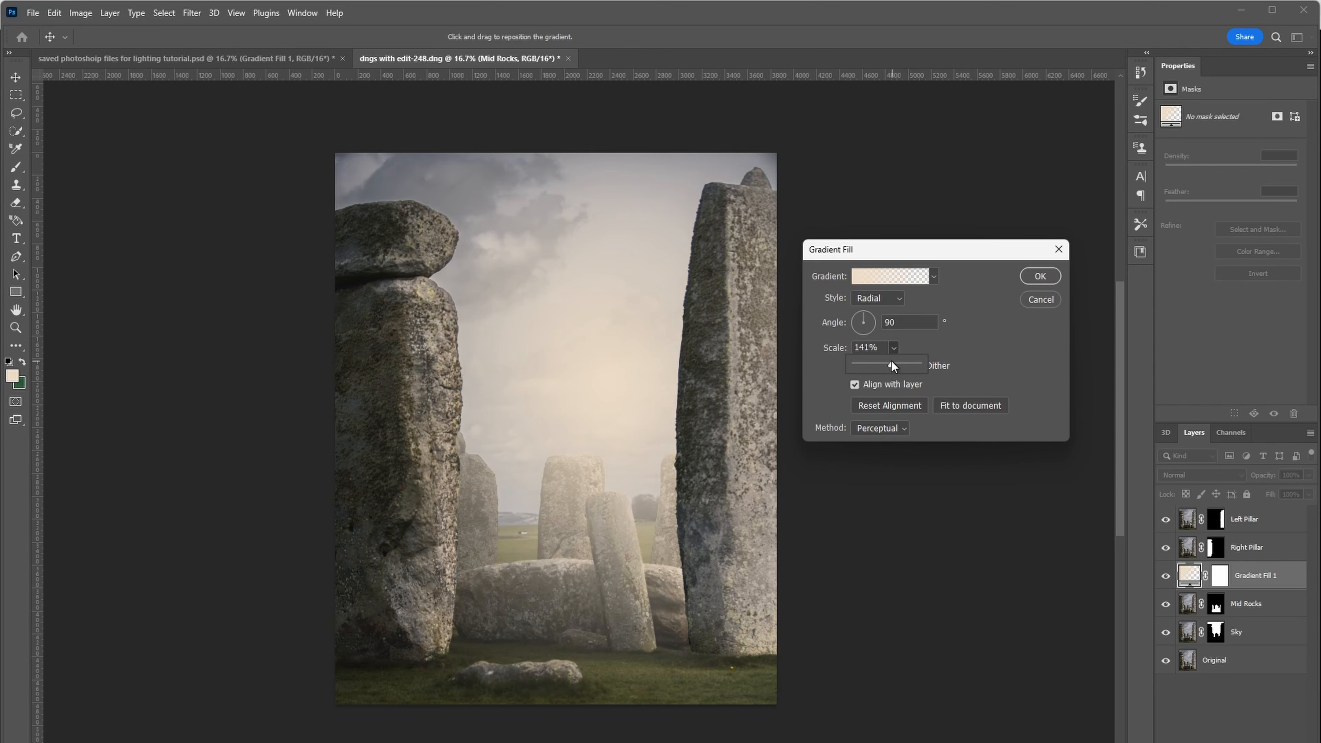
pyautogui.moveTo(891, 362); pyautogui.dragTo(891, 361)
pyautogui.moveTo(569, 422); pyautogui.dragTo(764, 378)
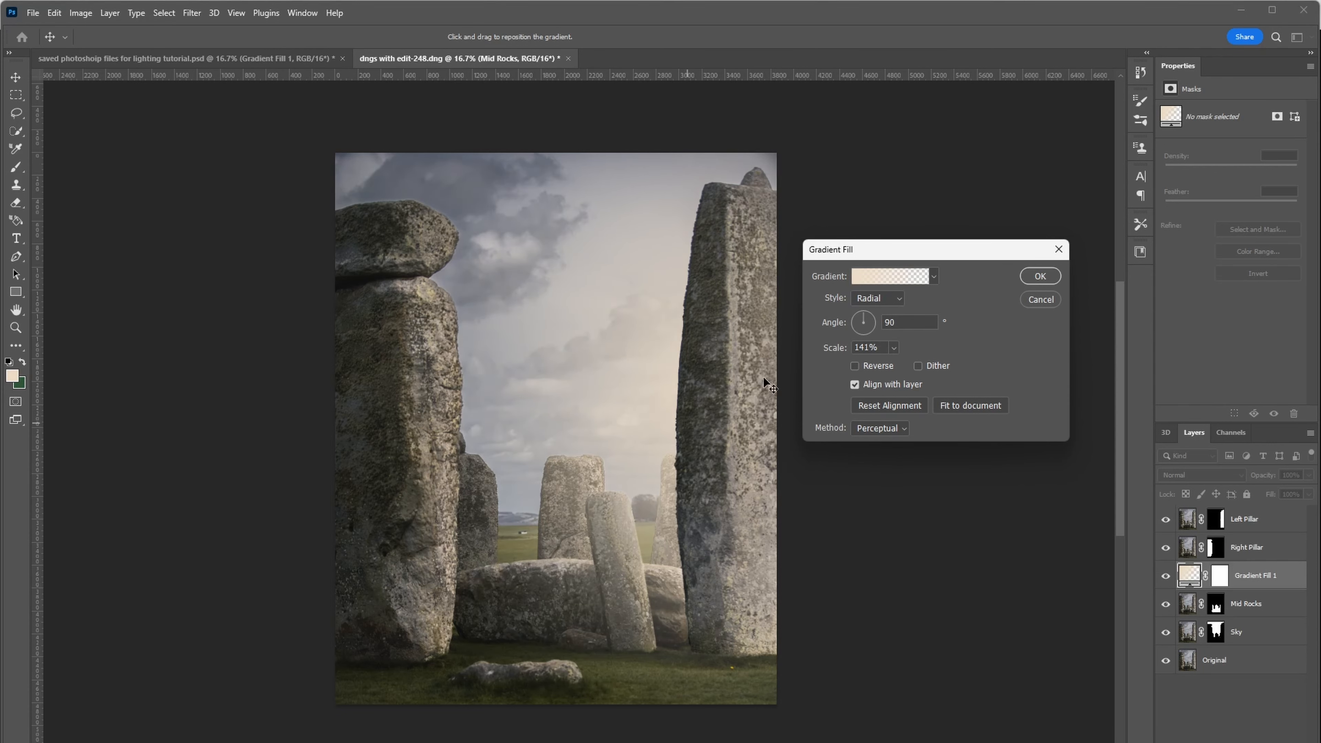
pyautogui.click(1038, 277)
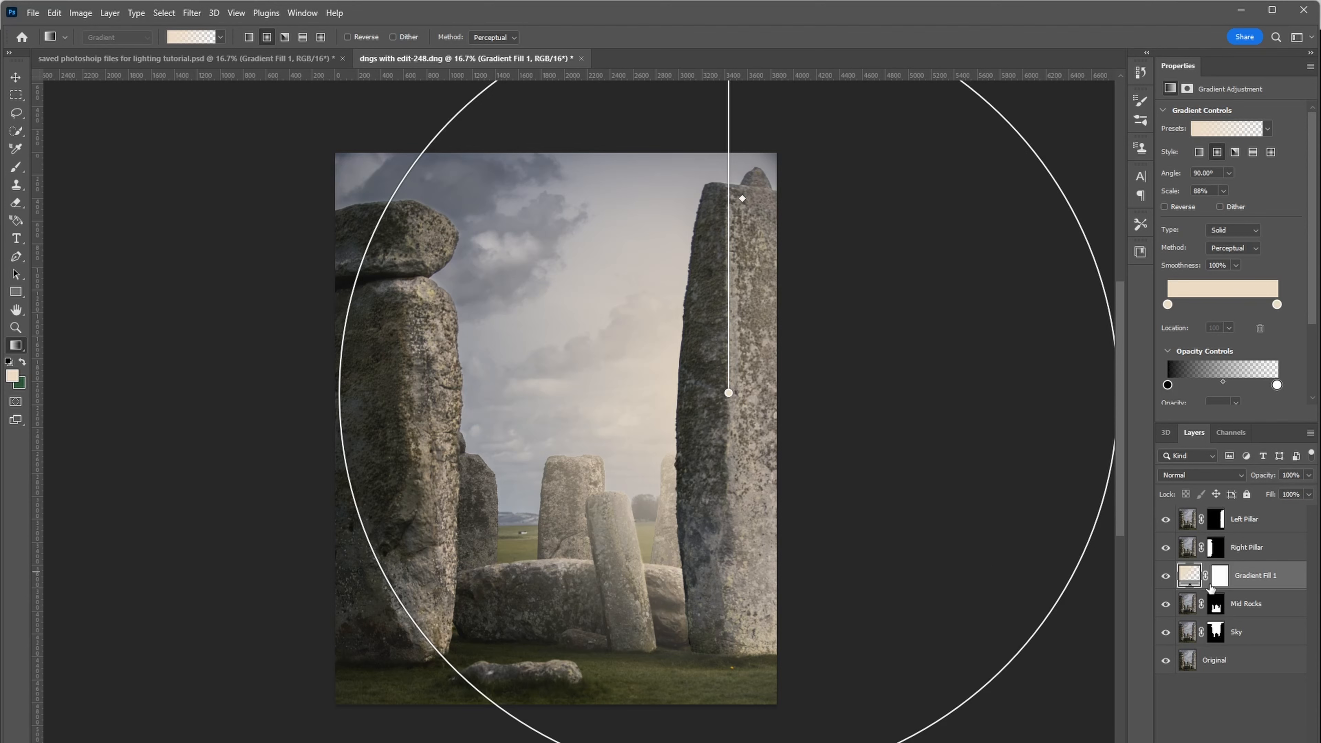
# Clip the Gradient Fill 1 layer to the Mid Rocks layer with a clipping mask
pyautogui.rightClick(1286, 573)
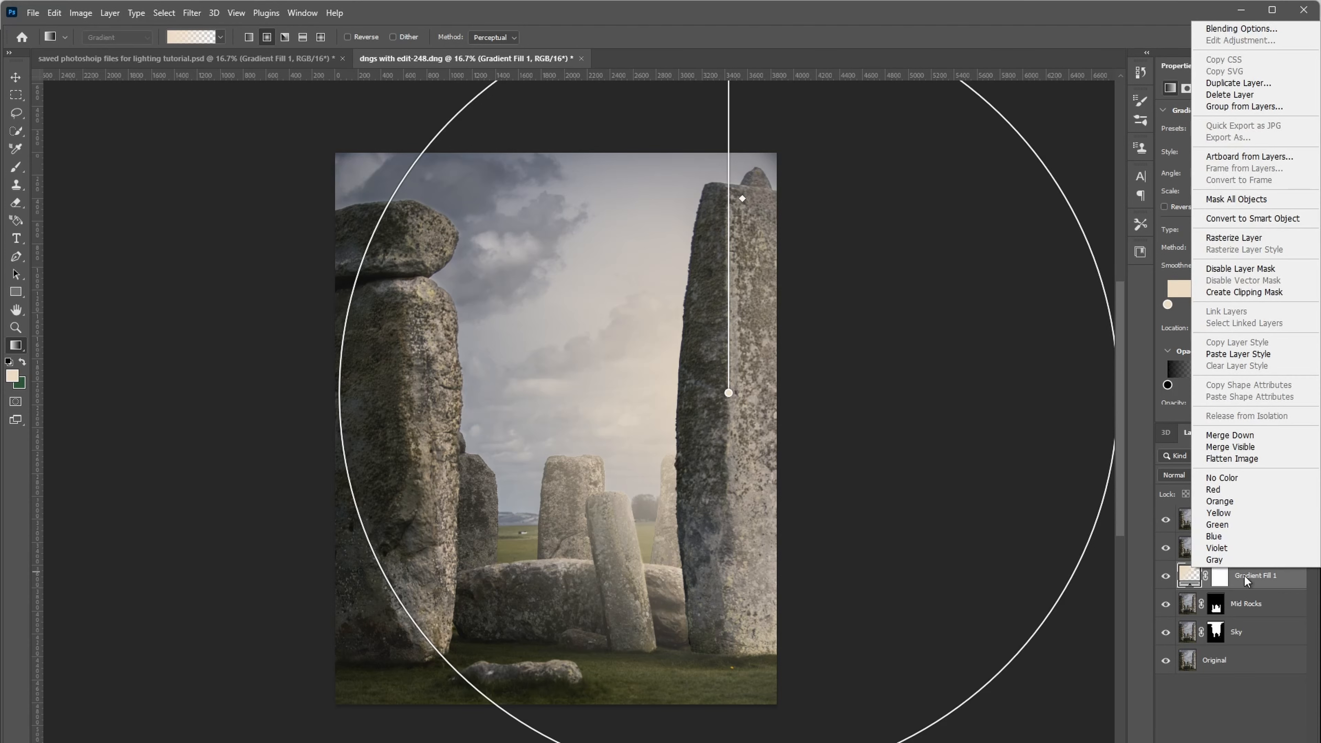
pyautogui.click(1225, 292)
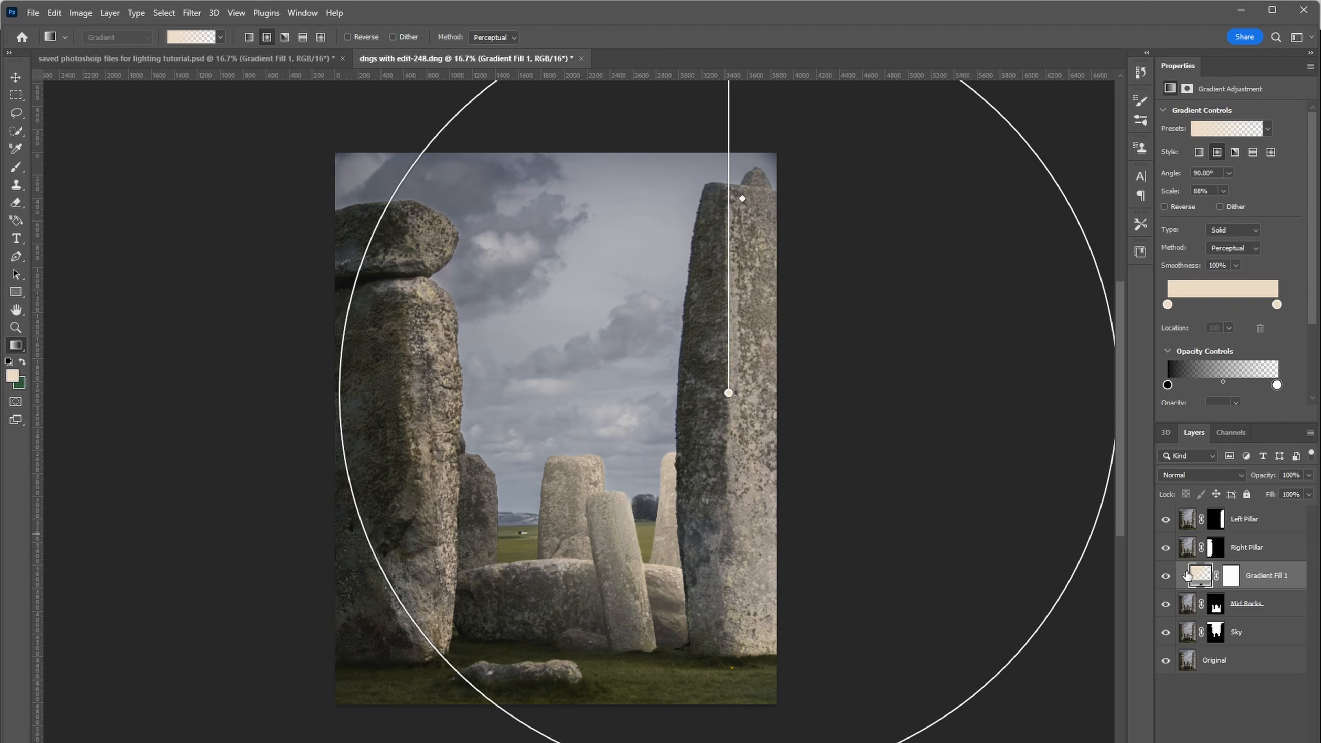
pyautogui.hotkey('ctrl', 'alt', 'g')
# Reopen the mid rocks gradient fill, move the glow slightly behind the right-hand pillar, set its scale to 97% and accept it
pyautogui.doubleClick(1197, 576)
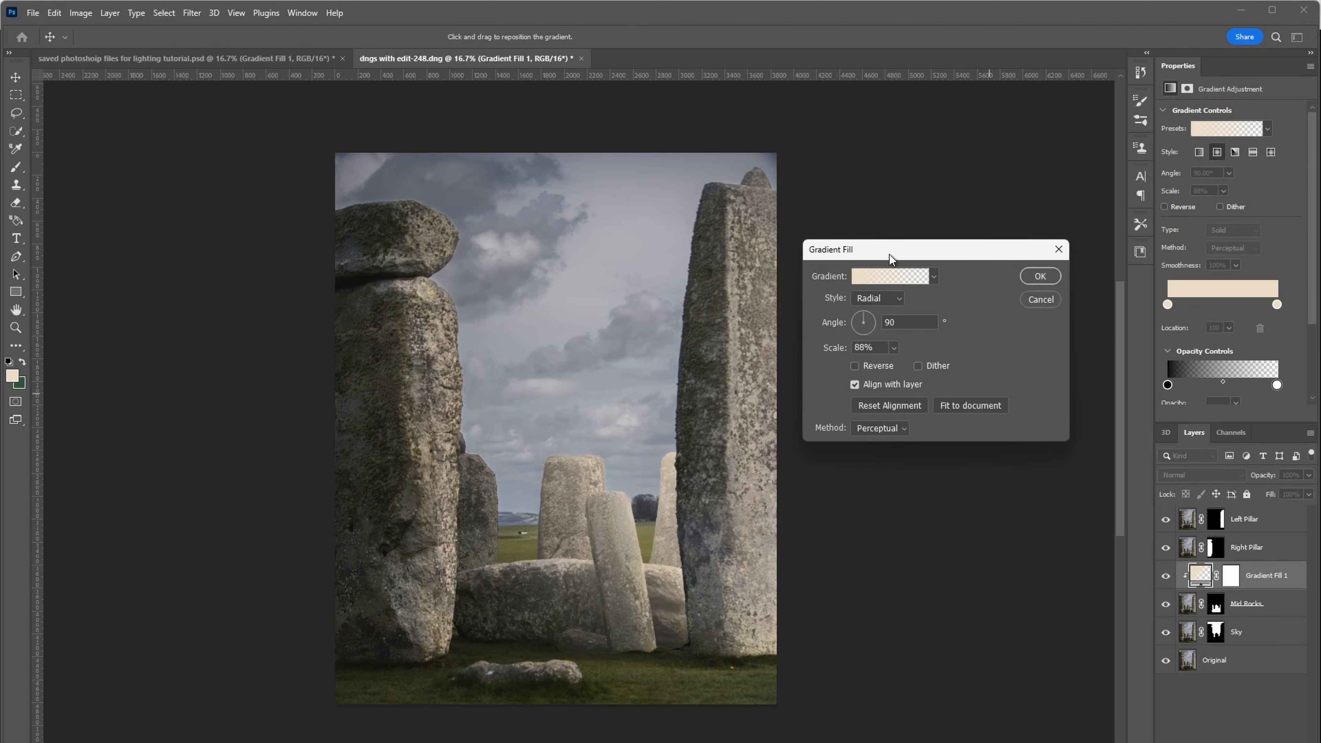
pyautogui.moveTo(889, 258); pyautogui.dragTo(879, 249)
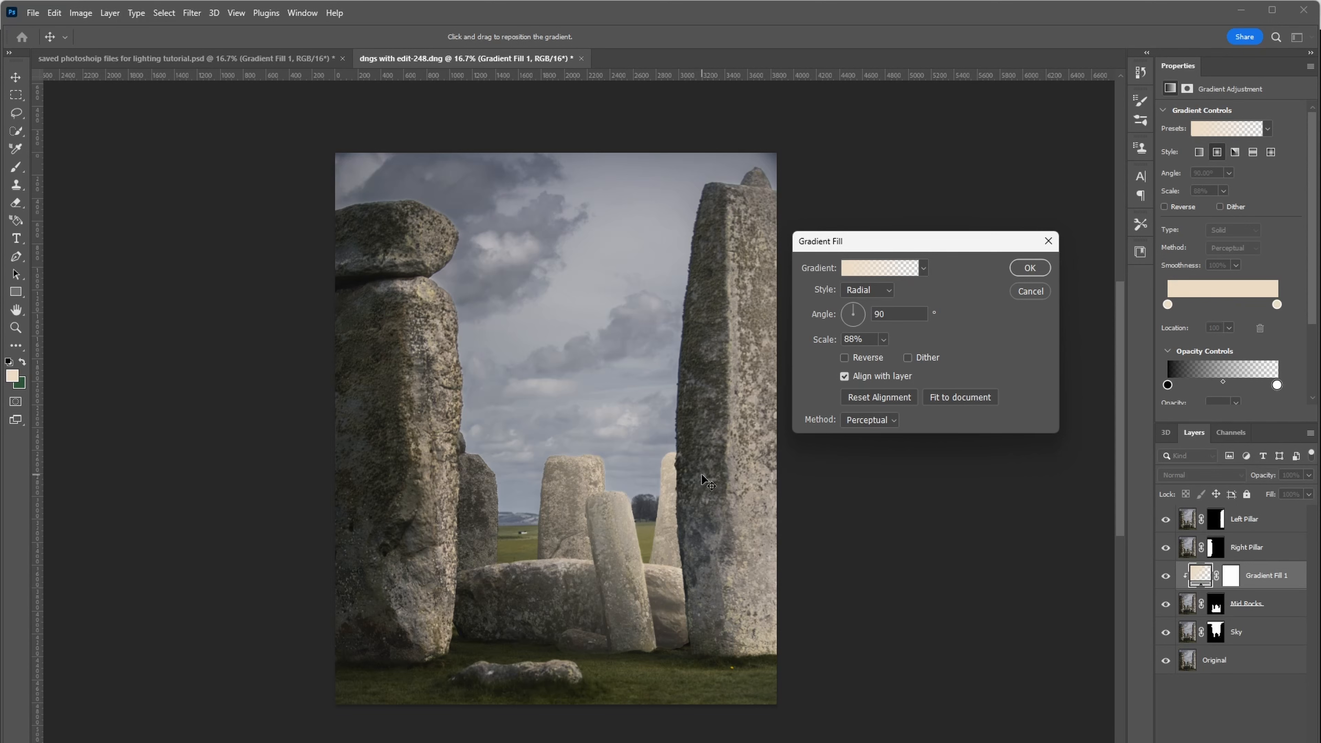
pyautogui.moveTo(700, 474); pyautogui.dragTo(713, 472)
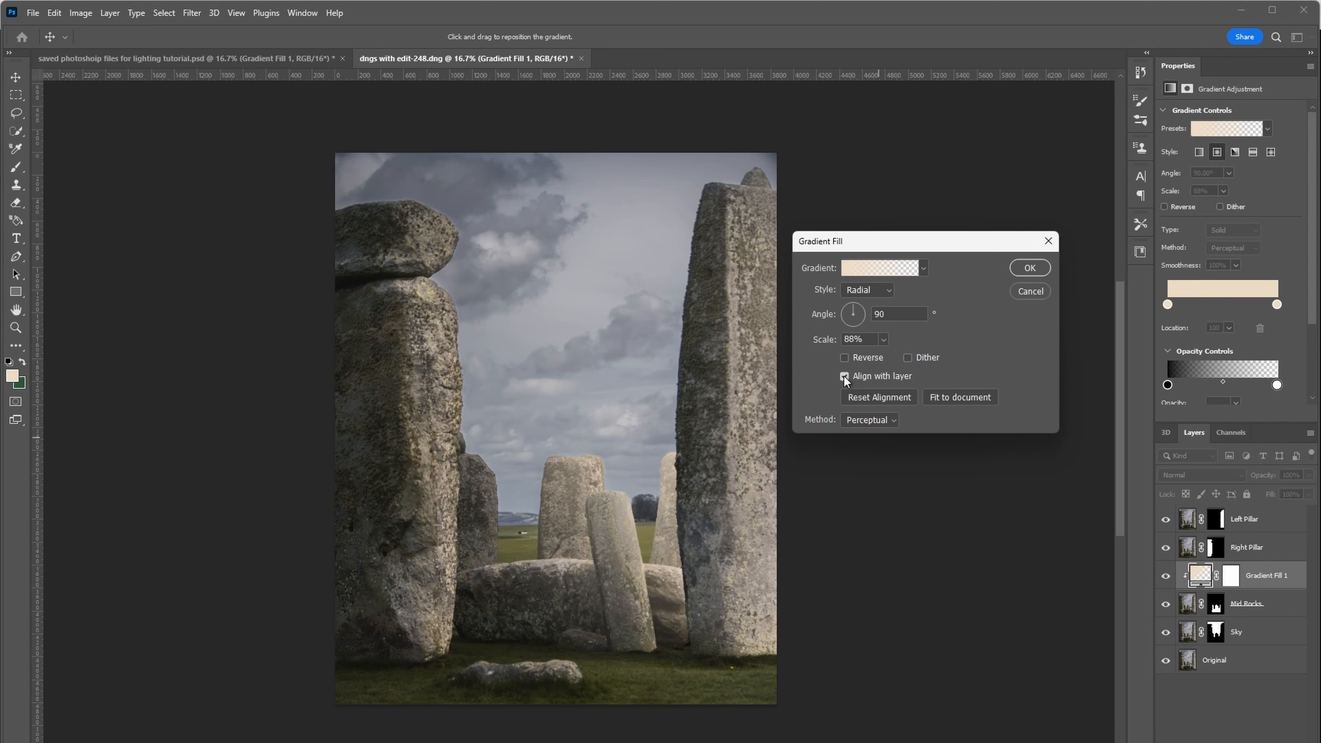
pyautogui.moveTo(867, 250); pyautogui.dragTo(891, 235)
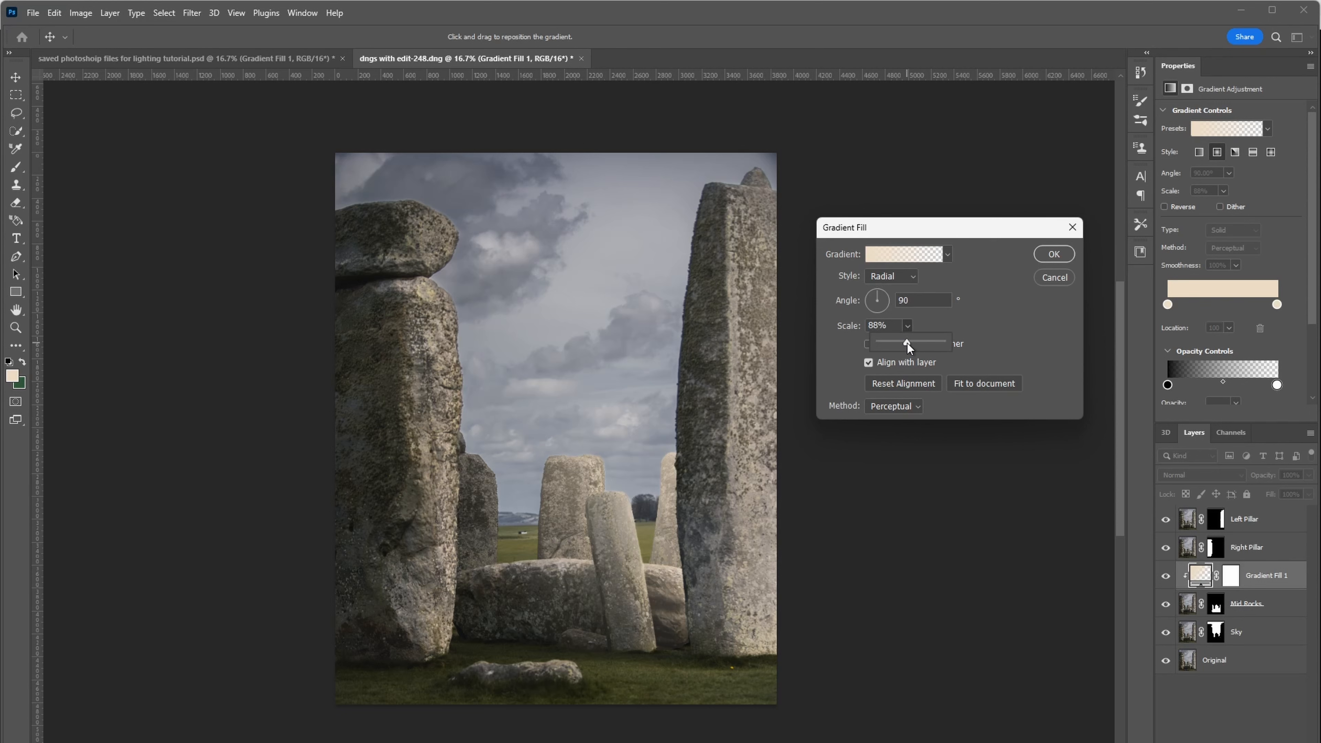
pyautogui.moveTo(910, 343); pyautogui.dragTo(911, 343)
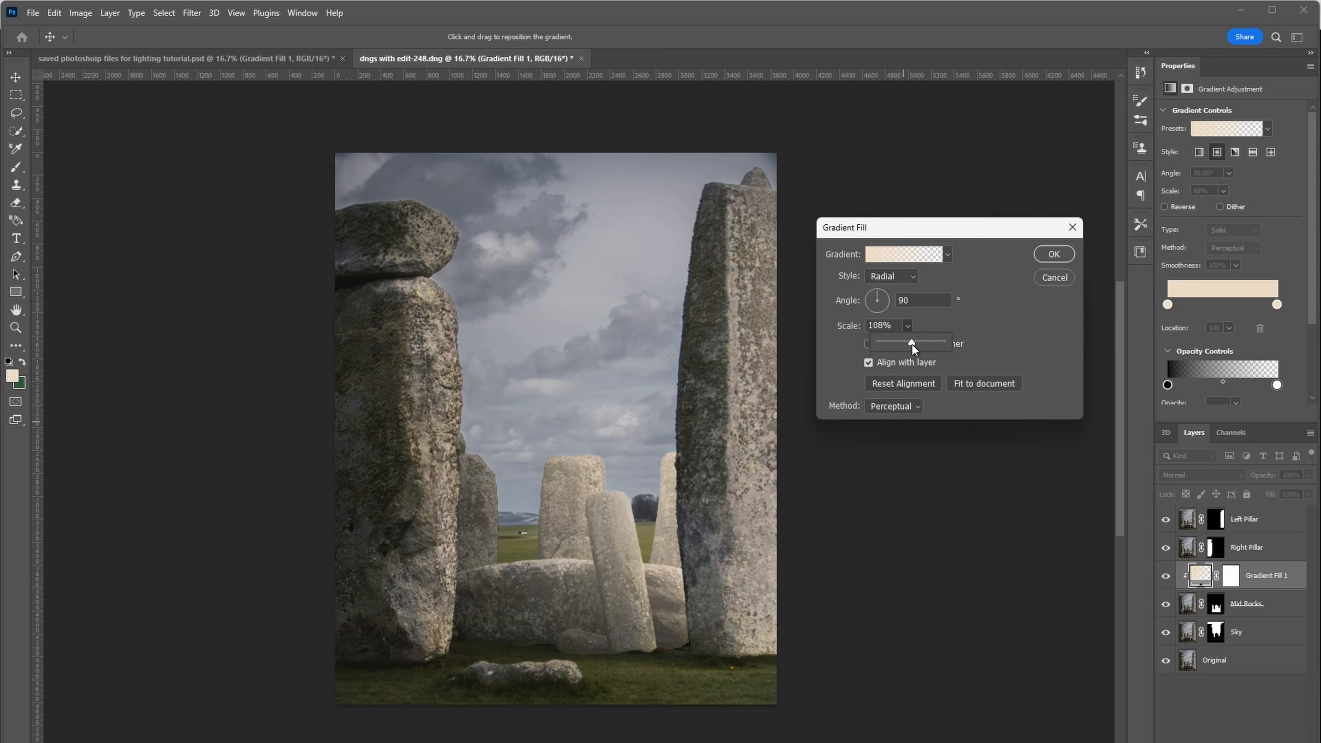
pyautogui.moveTo(912, 346); pyautogui.dragTo(910, 345)
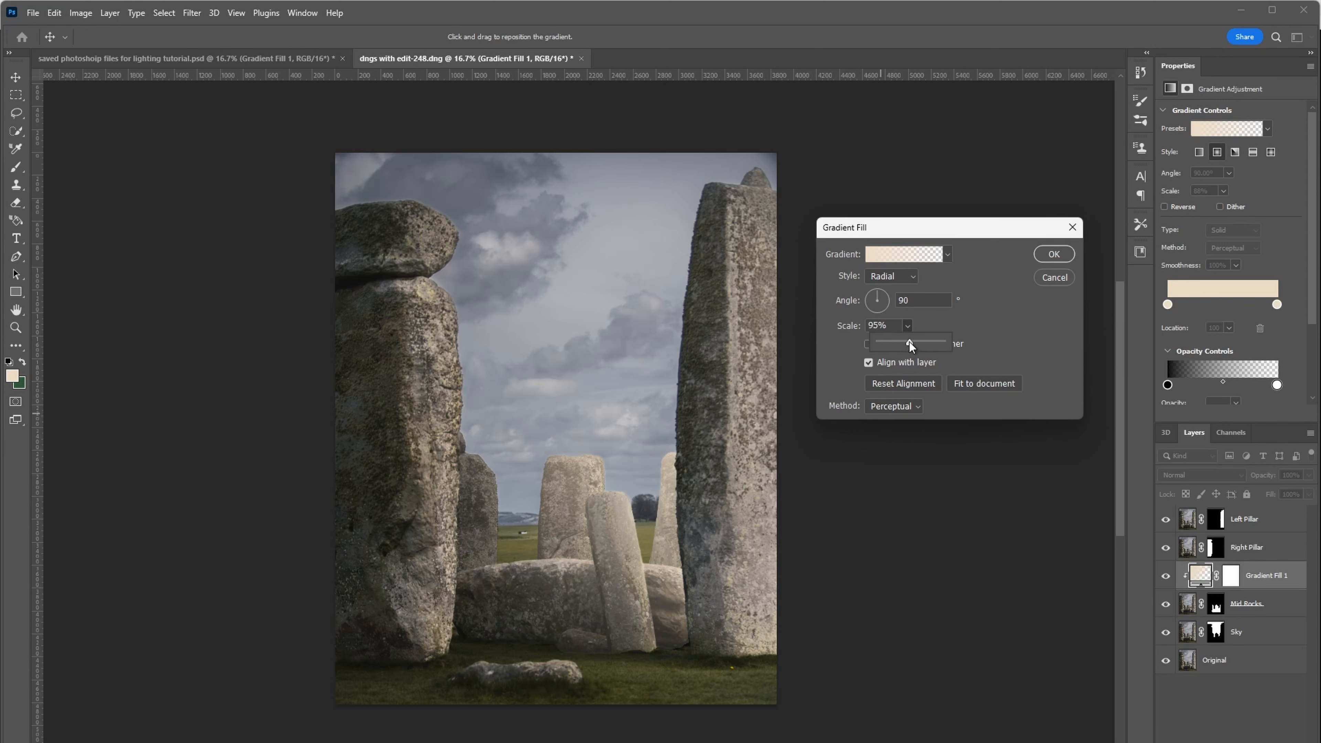
pyautogui.moveTo(907, 343); pyautogui.dragTo(908, 342)
pyautogui.click(1051, 254)
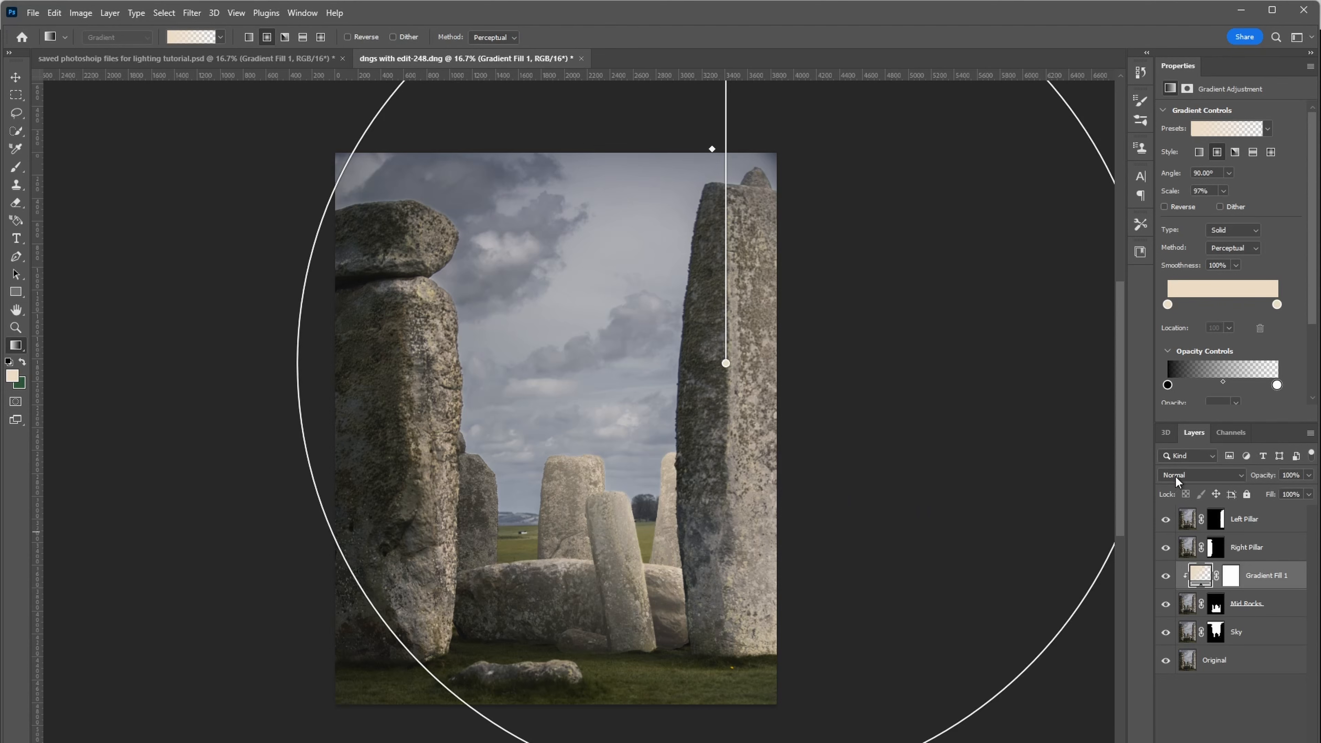
# Set the Gradient Fill 1 layer's blend mode to Screen, lower its opacity to roughly half and deselect the layer
pyautogui.click(1222, 473)
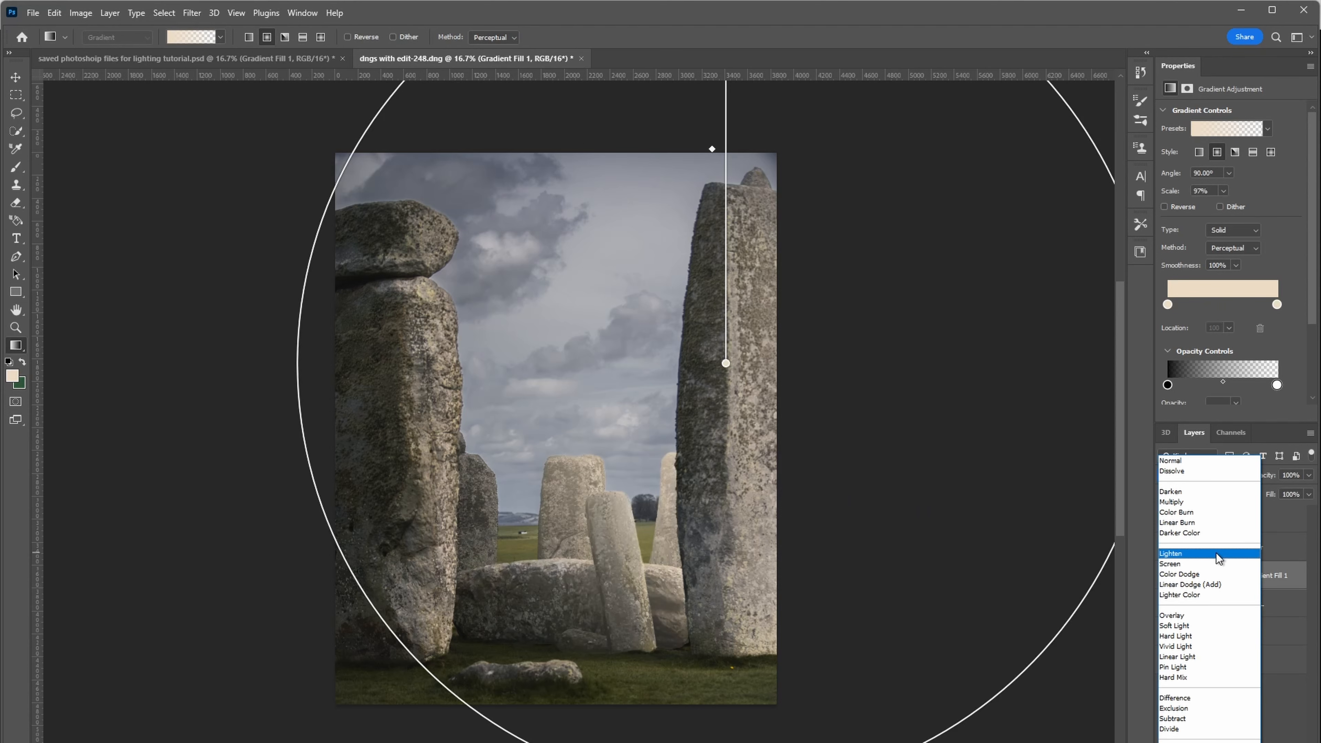
pyautogui.click(1206, 563)
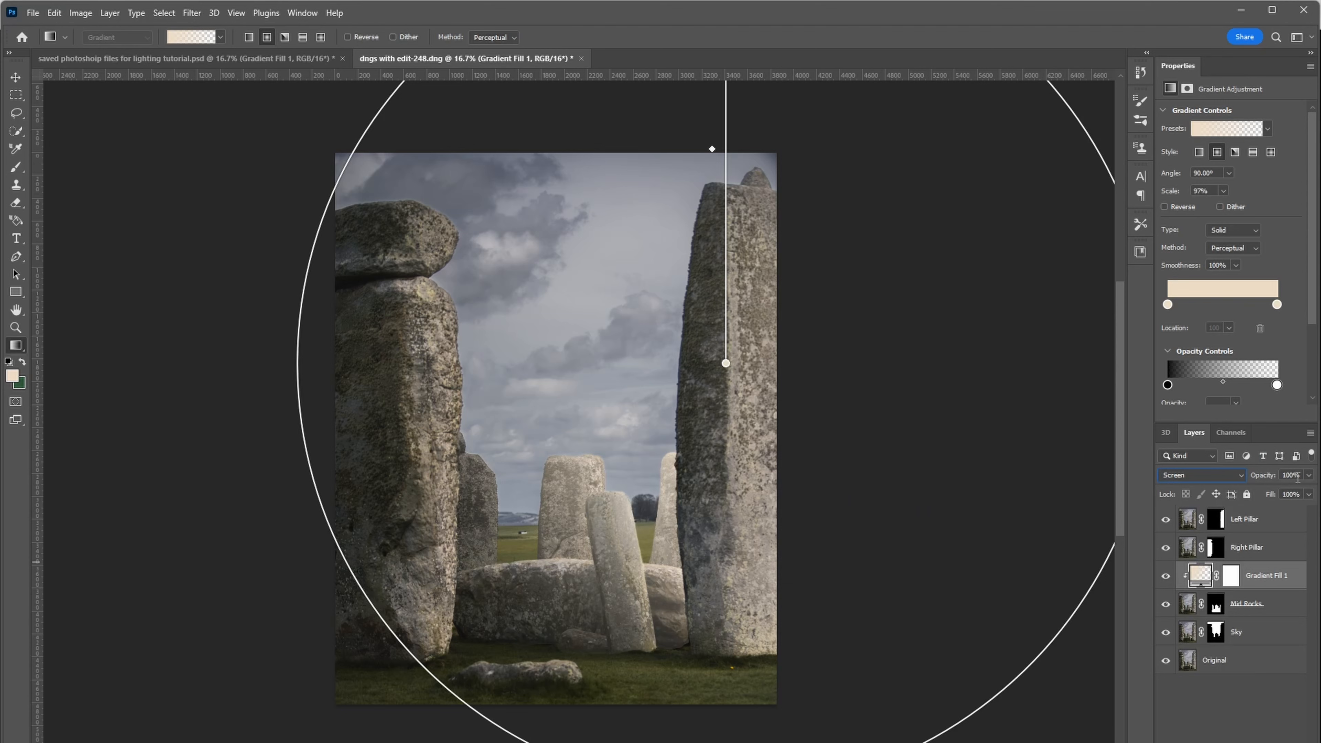
pyautogui.click(1309, 475)
pyautogui.moveTo(1310, 490); pyautogui.dragTo(1292, 491)
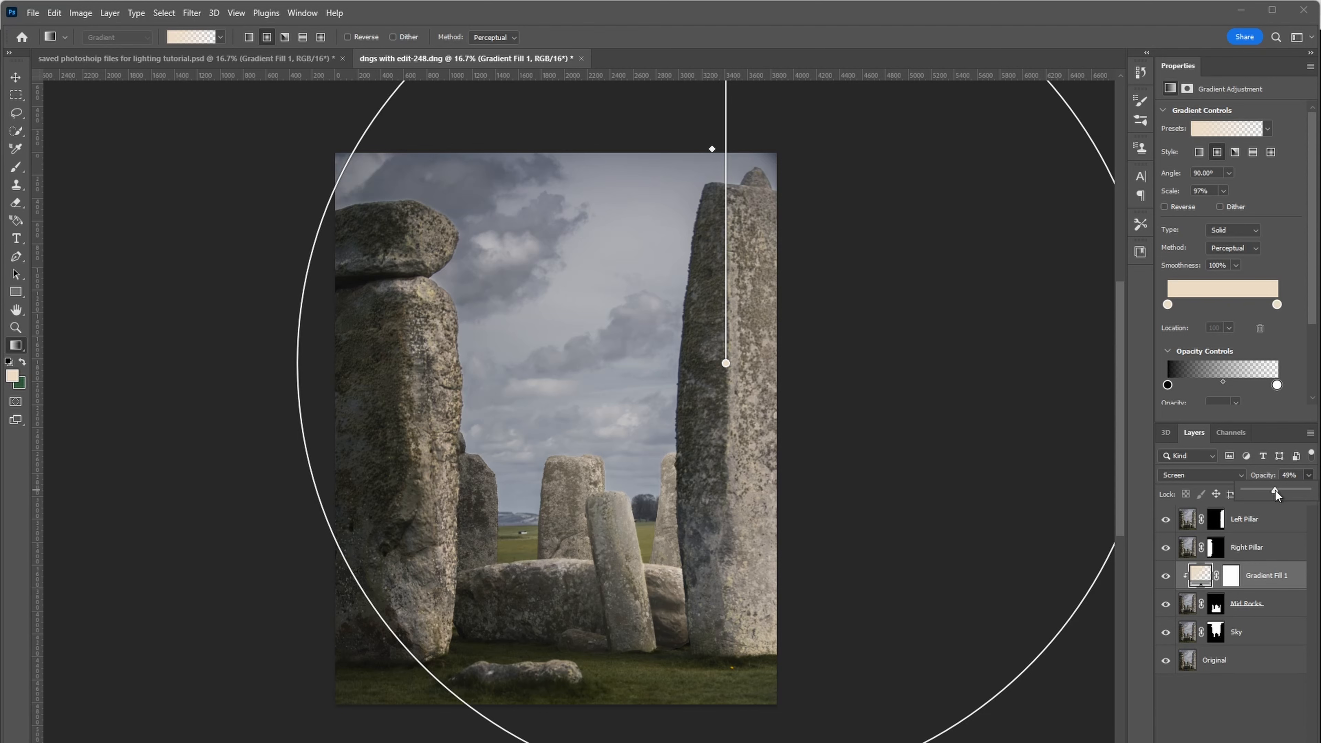
pyautogui.moveTo(1278, 493); pyautogui.dragTo(1282, 494)
pyautogui.click(1194, 710)
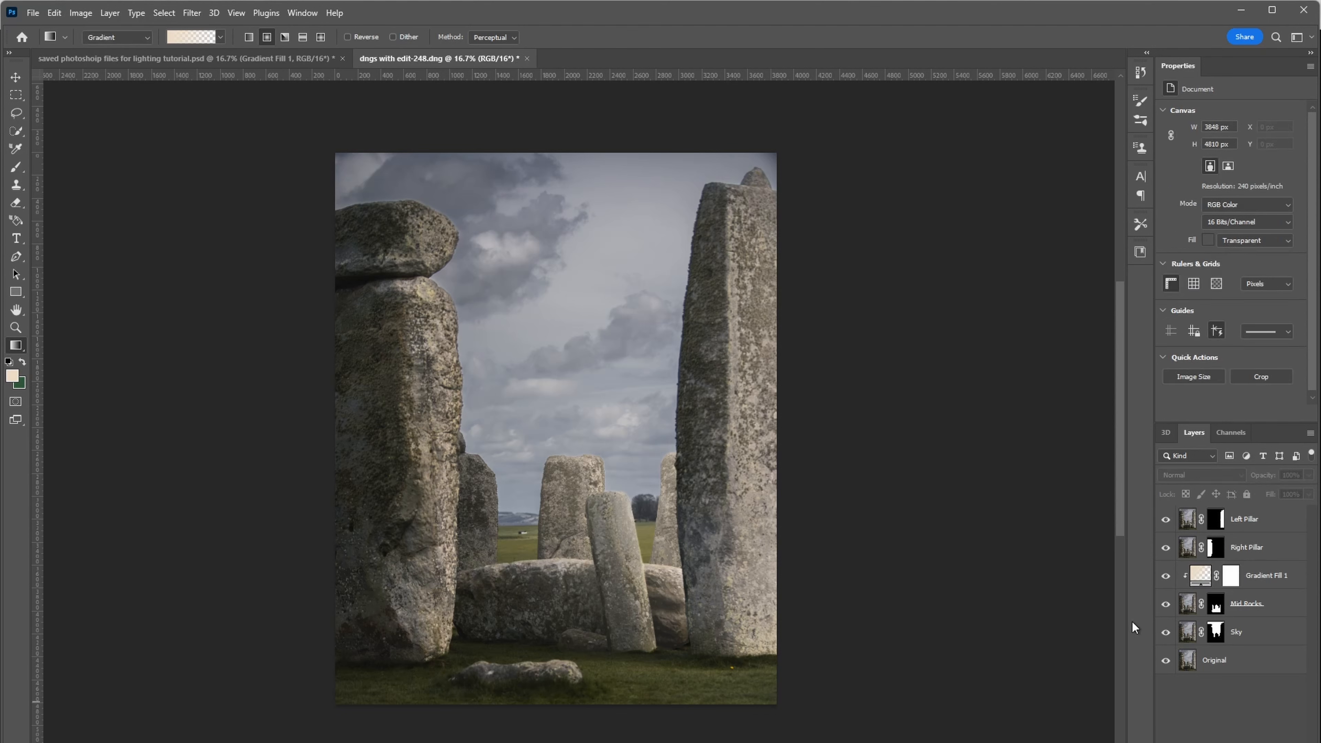
# Compare the mid rocks with and without the Gradient Fill 1 glow by toggling that layer's visibility
pyautogui.click(1165, 575)
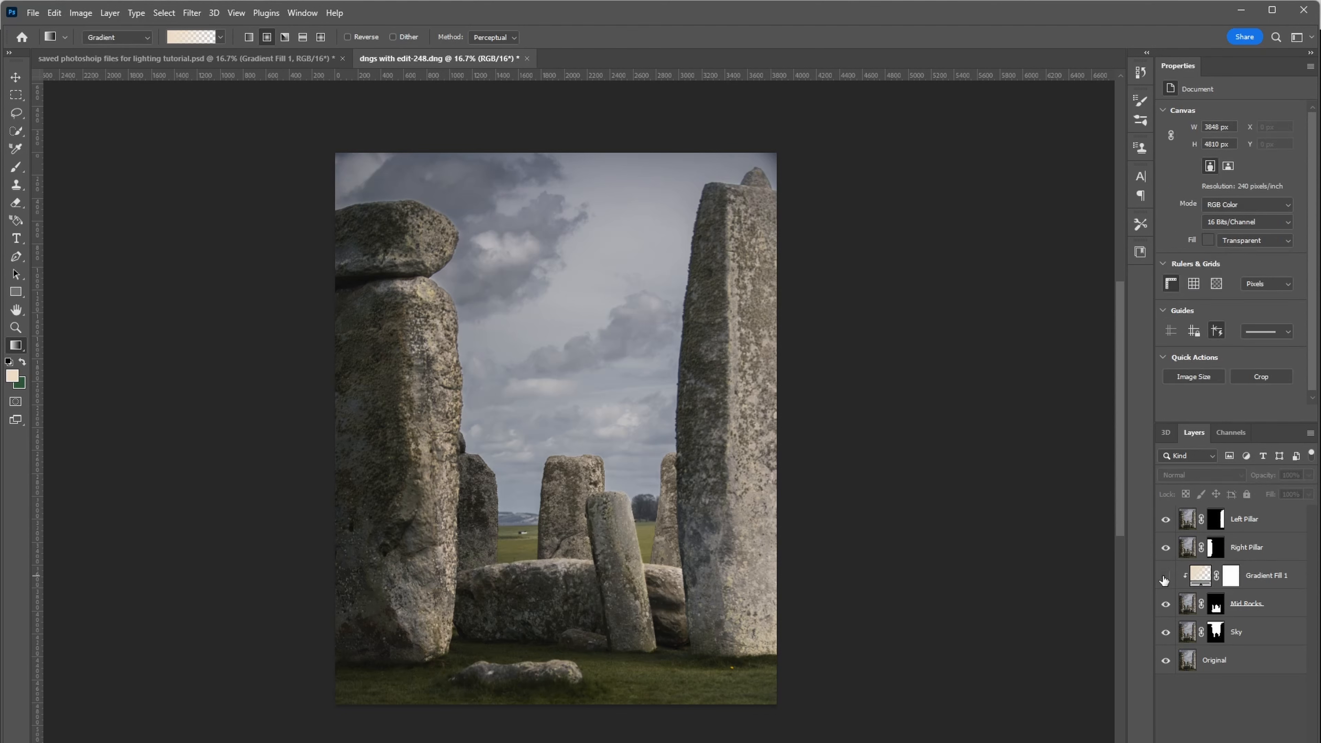
pyautogui.click(1165, 575)
pyautogui.click(1165, 576)
pyautogui.click(1163, 578)
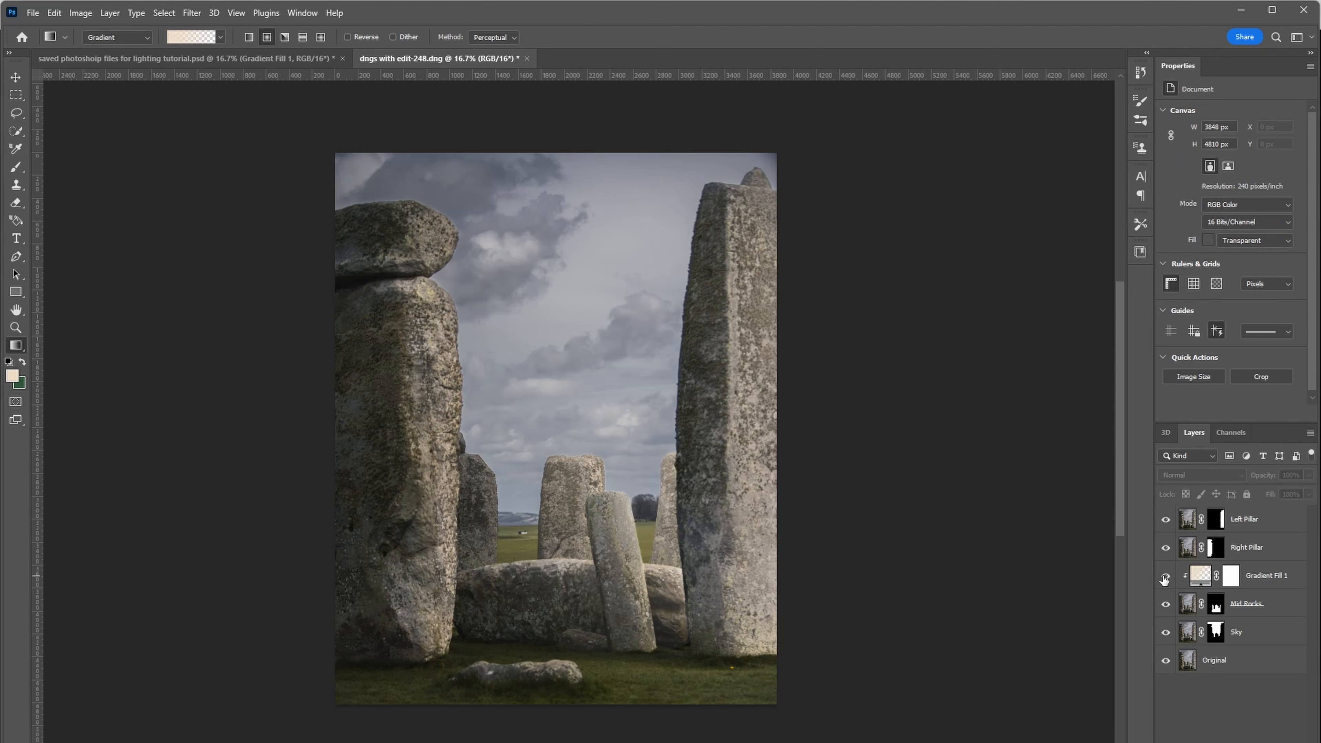
pyautogui.click(1163, 577)
pyautogui.click(1163, 578)
pyautogui.click(1164, 578)
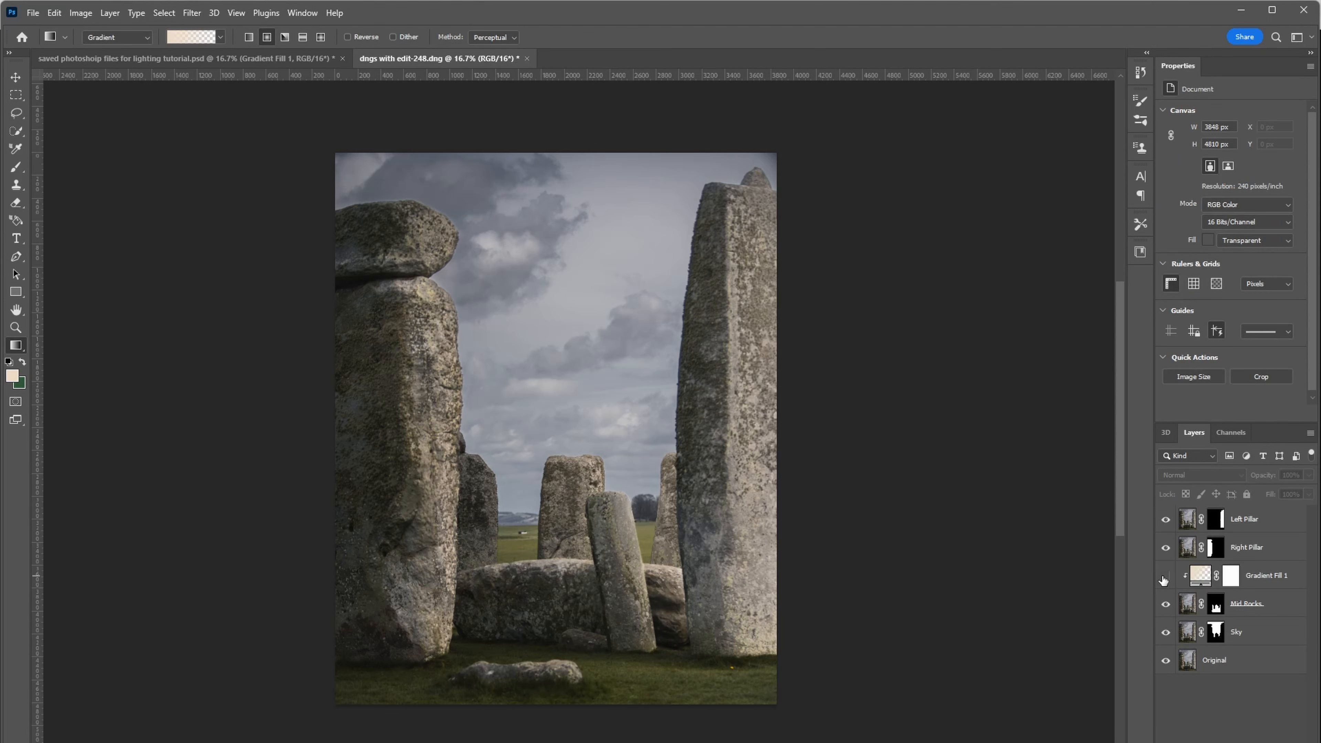
pyautogui.click(1164, 578)
pyautogui.click(1164, 578)
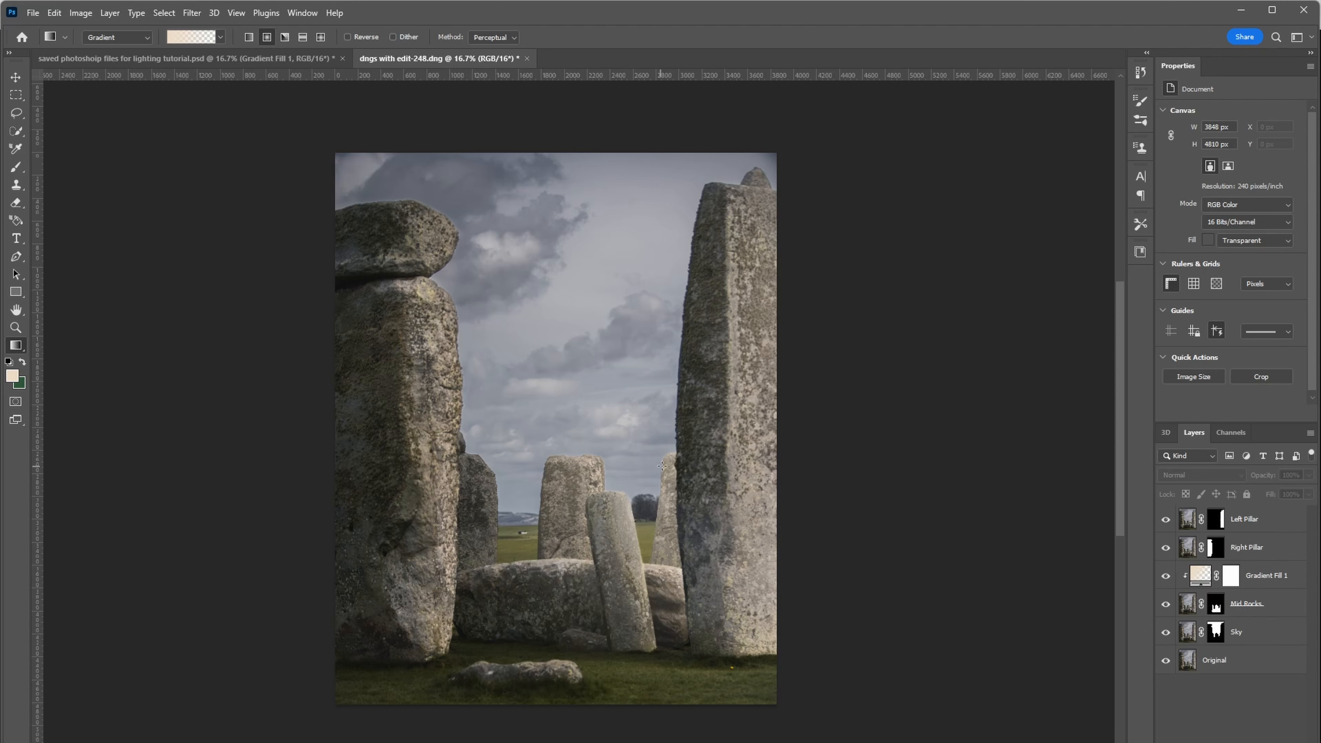
# Add a linear gradient fill above the Sky layer and clip it to that layer
pyautogui.click(1256, 632)
pyautogui.click(1234, 742)
pyautogui.click(1232, 555)
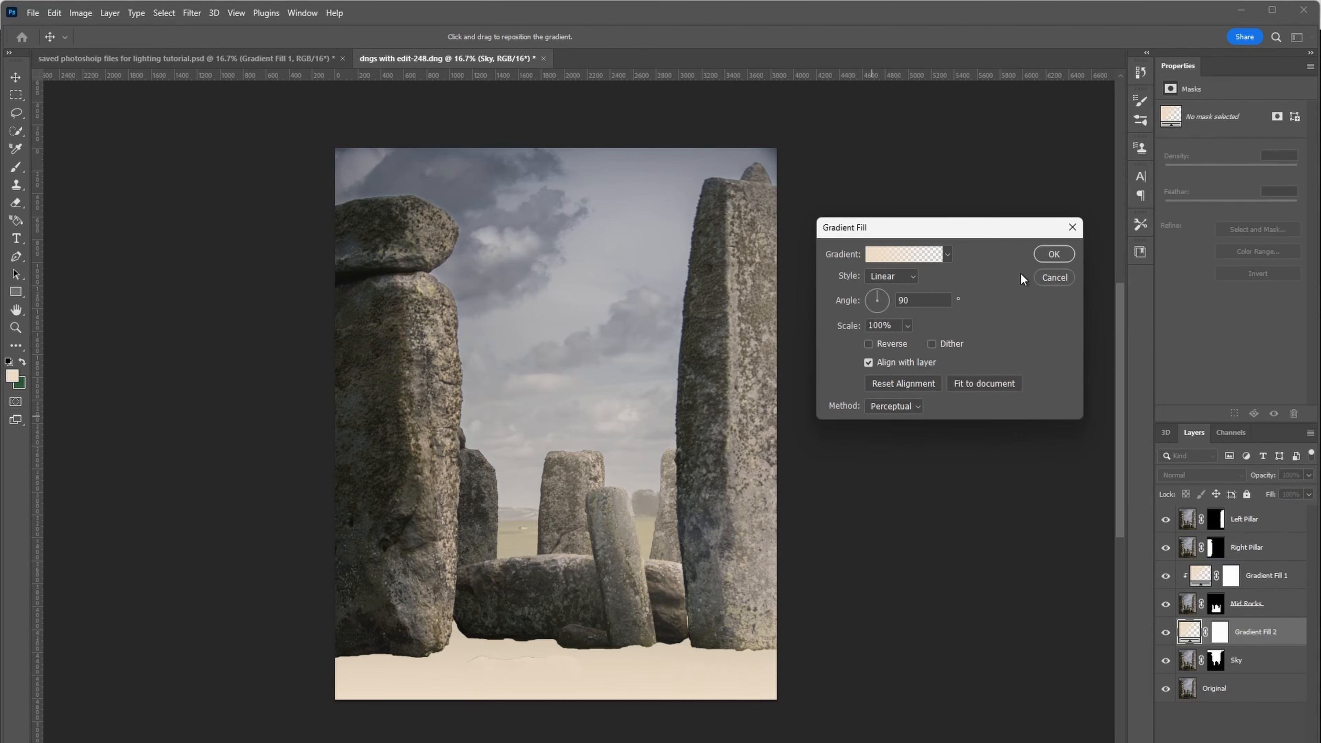
pyautogui.click(1054, 254)
pyautogui.rightClick(1259, 632)
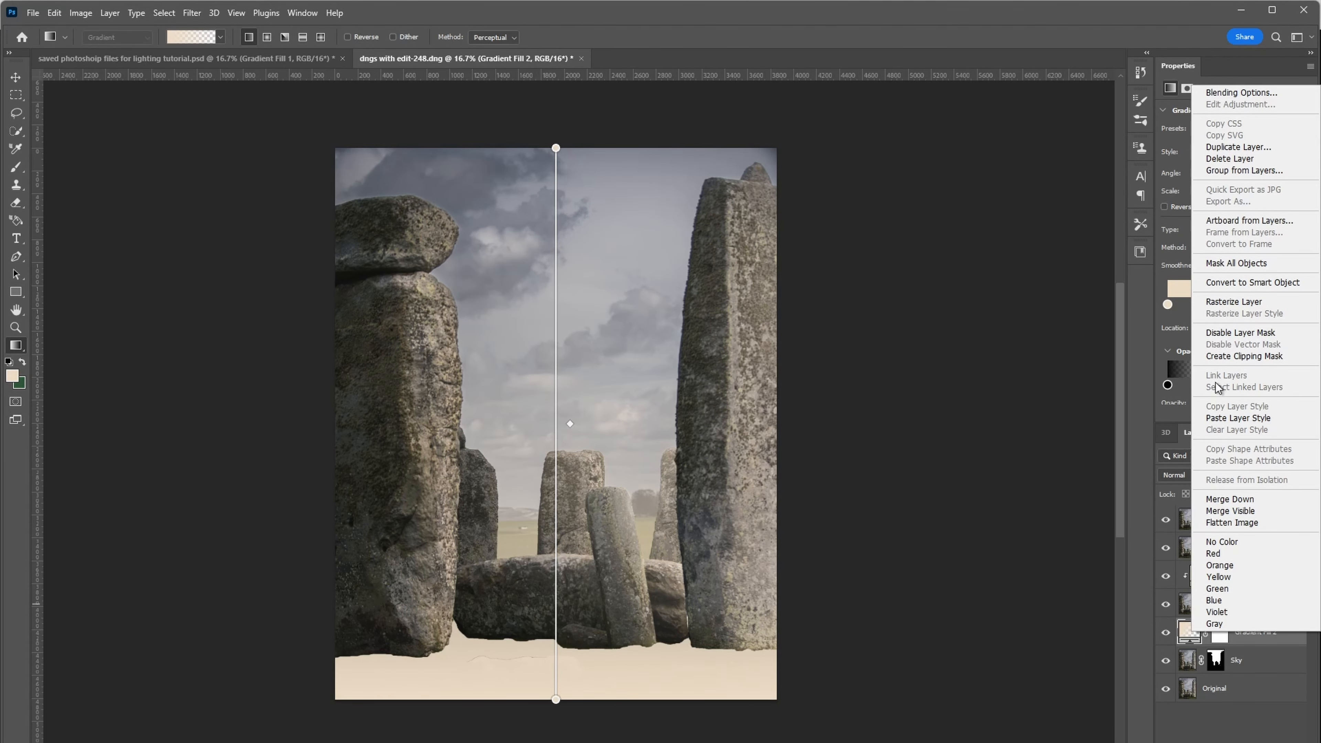
pyautogui.click(1244, 356)
# Set the sky gradient's angle to -175.31° and scale to 206%, reposition its haze toward the right-hand pillar and accept it
pyautogui.doubleClick(1199, 633)
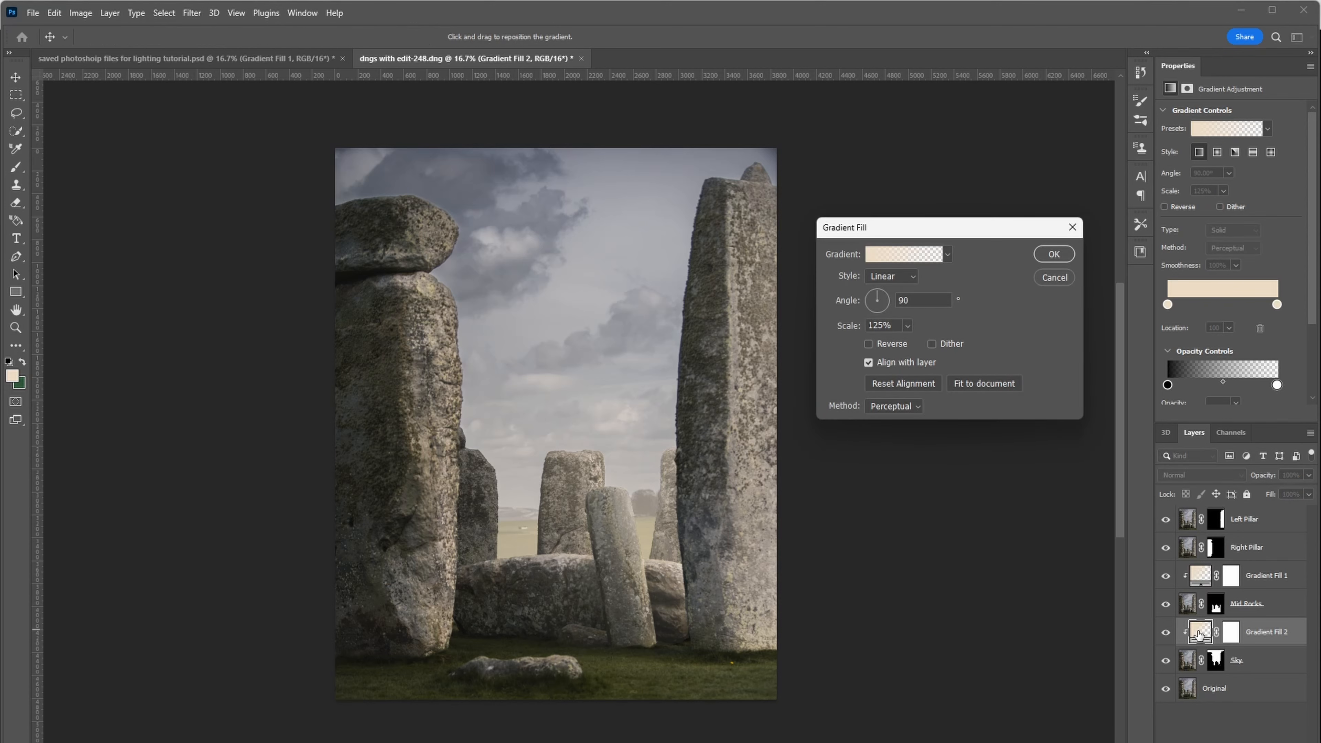
pyautogui.moveTo(853, 227)
pyautogui.mouseDown()
pyautogui.moveTo(834, 237)
pyautogui.moveTo(859, 209)
pyautogui.mouseUp()
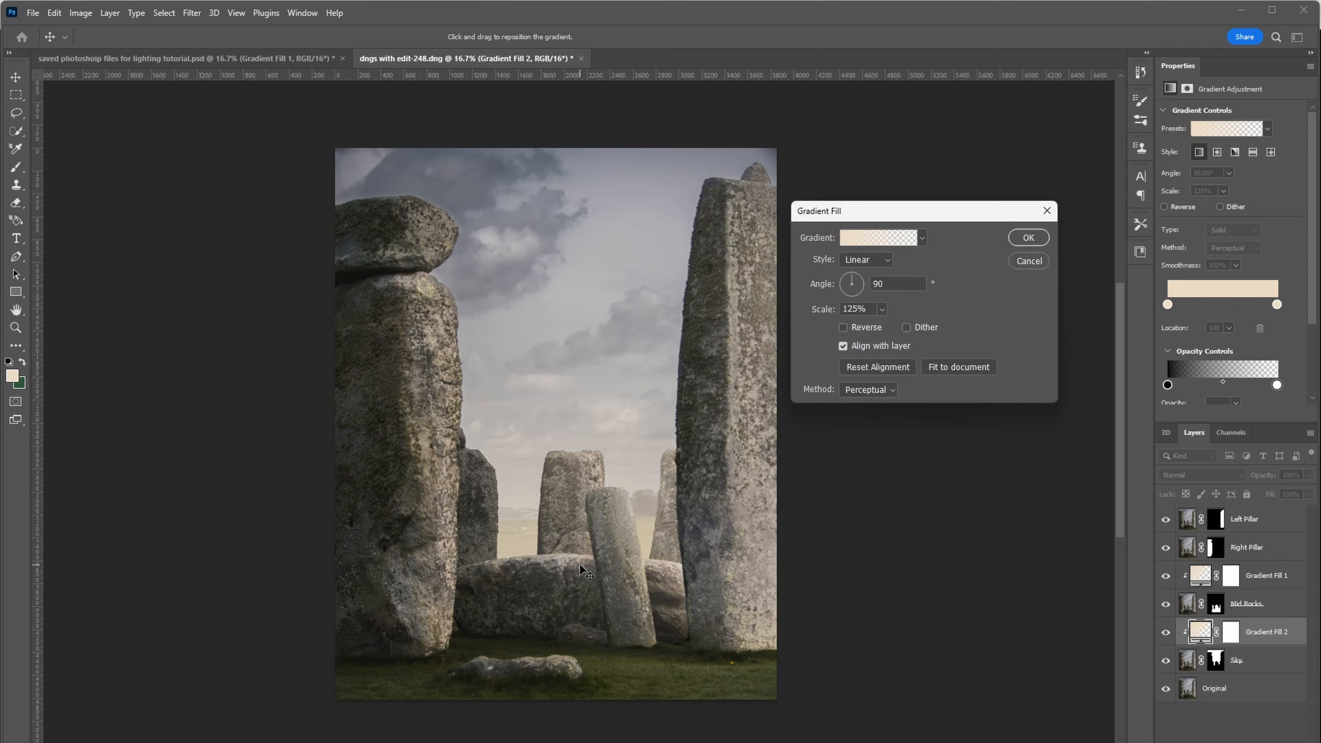
pyautogui.moveTo(852, 284); pyautogui.dragTo(840, 285)
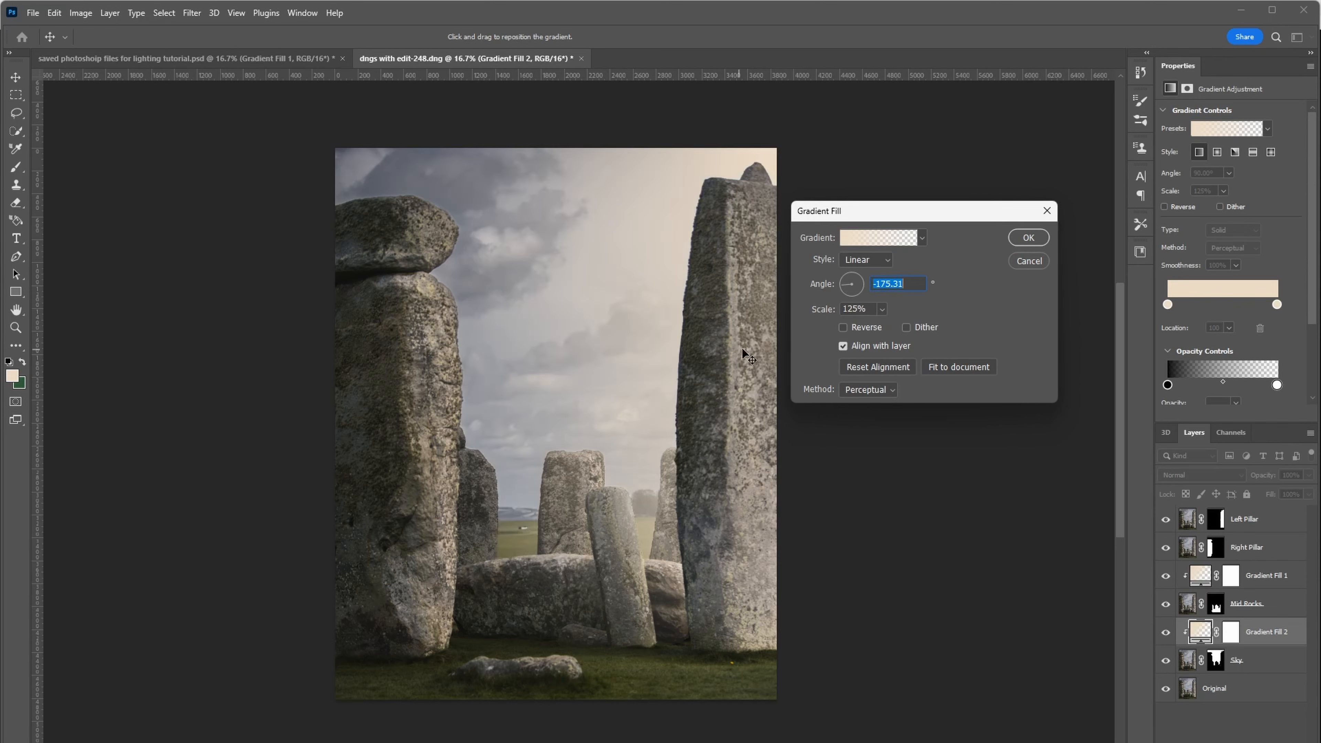
pyautogui.moveTo(678, 213); pyautogui.dragTo(720, 218)
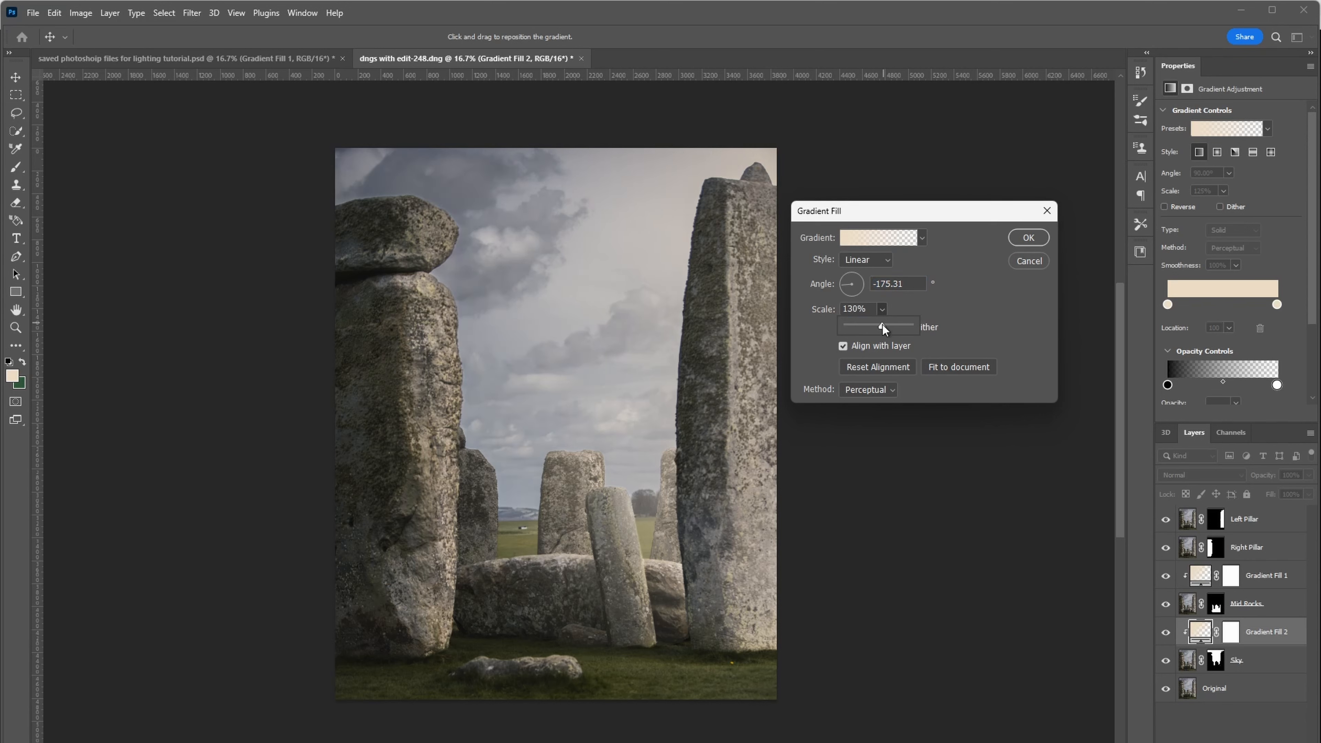
pyautogui.moveTo(883, 324); pyautogui.dragTo(884, 325)
pyautogui.click(1035, 239)
# Set the sky gradient's blend mode to Screen and opacity to 64%, and compare the sky with and without it
pyautogui.click(1196, 474)
pyautogui.click(1170, 563)
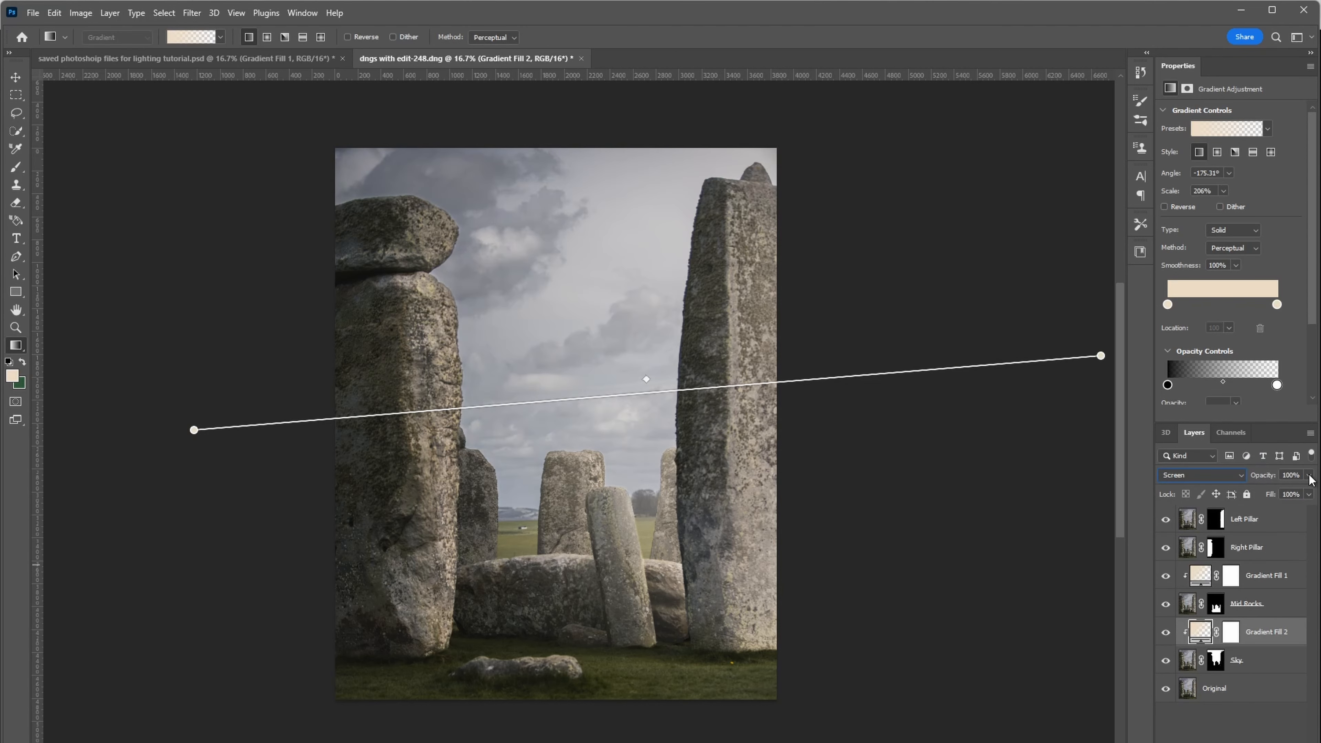
pyautogui.click(1308, 474)
pyautogui.moveTo(1309, 489); pyautogui.dragTo(1280, 491)
pyautogui.click(1165, 633)
pyautogui.click(1166, 633)
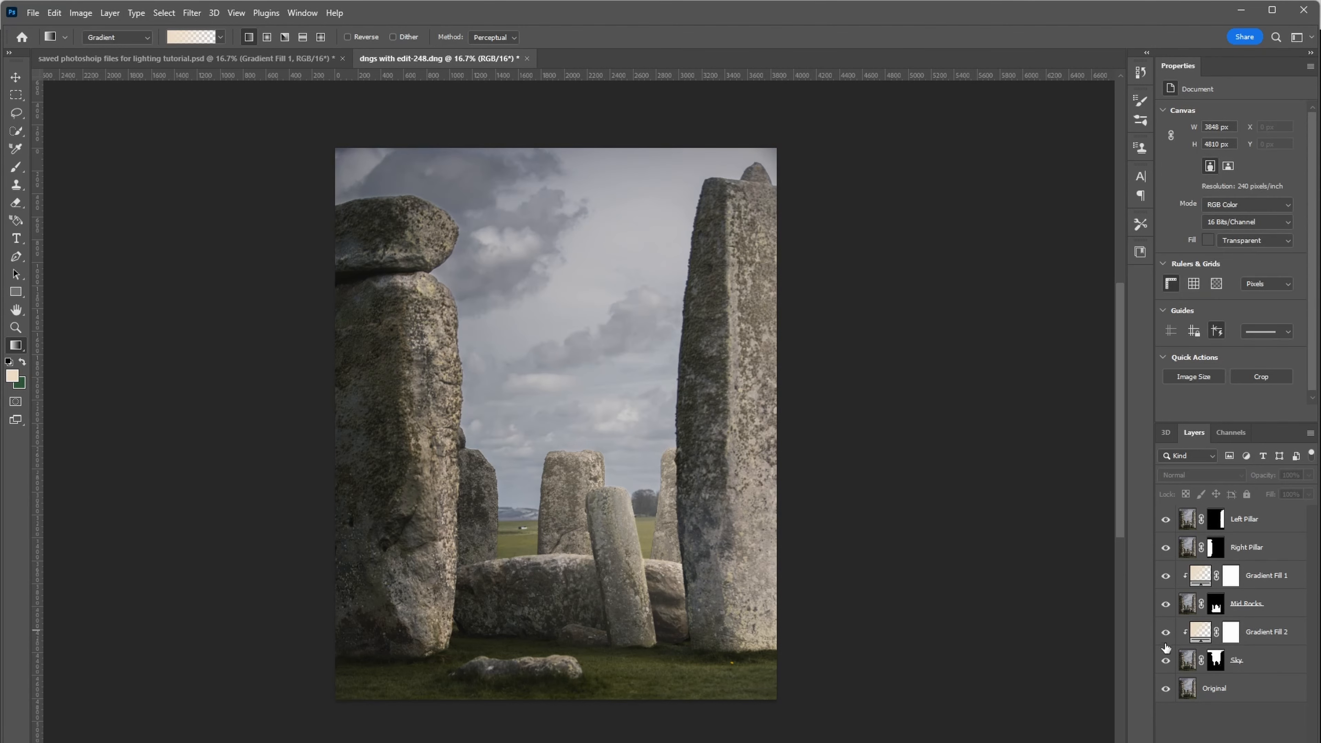
pyautogui.click(1165, 633)
pyautogui.click(1166, 634)
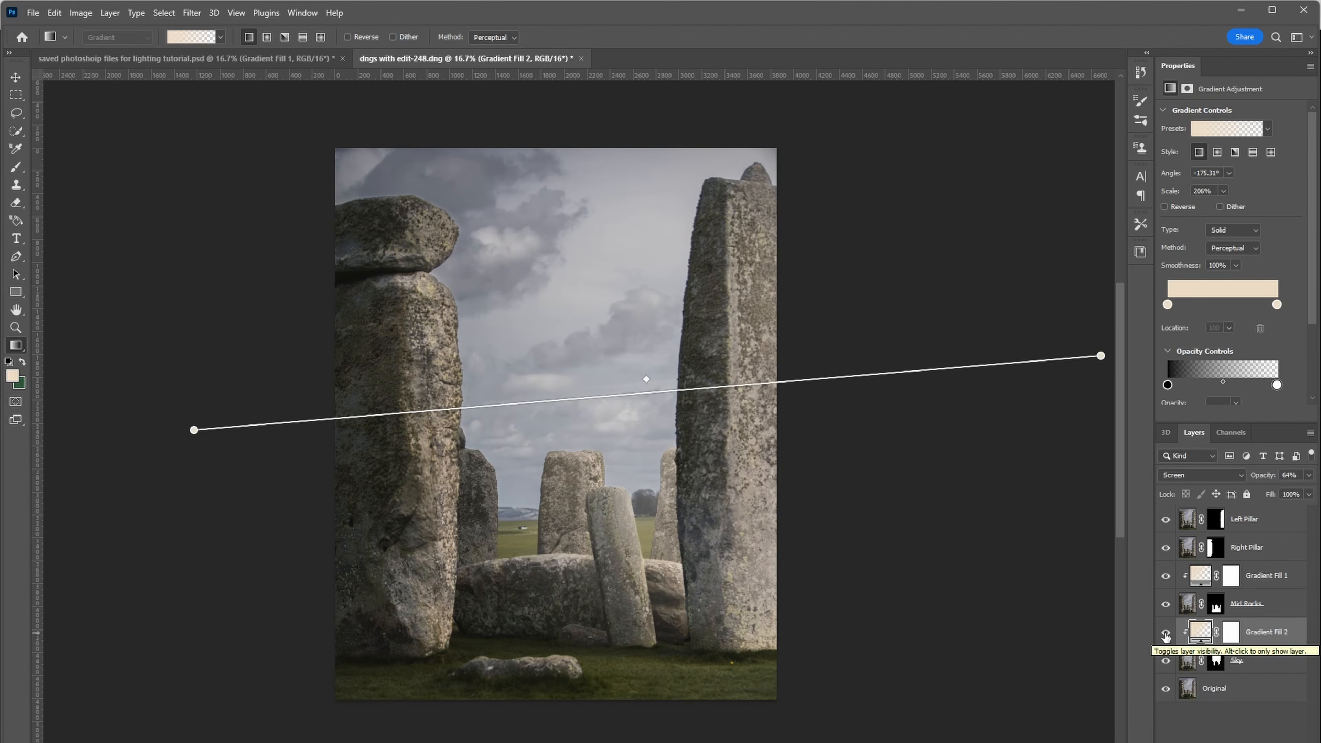
# Add a linear gradient fill above the Right Pillar layer and set its angle to -172.98°
pyautogui.click(1190, 546)
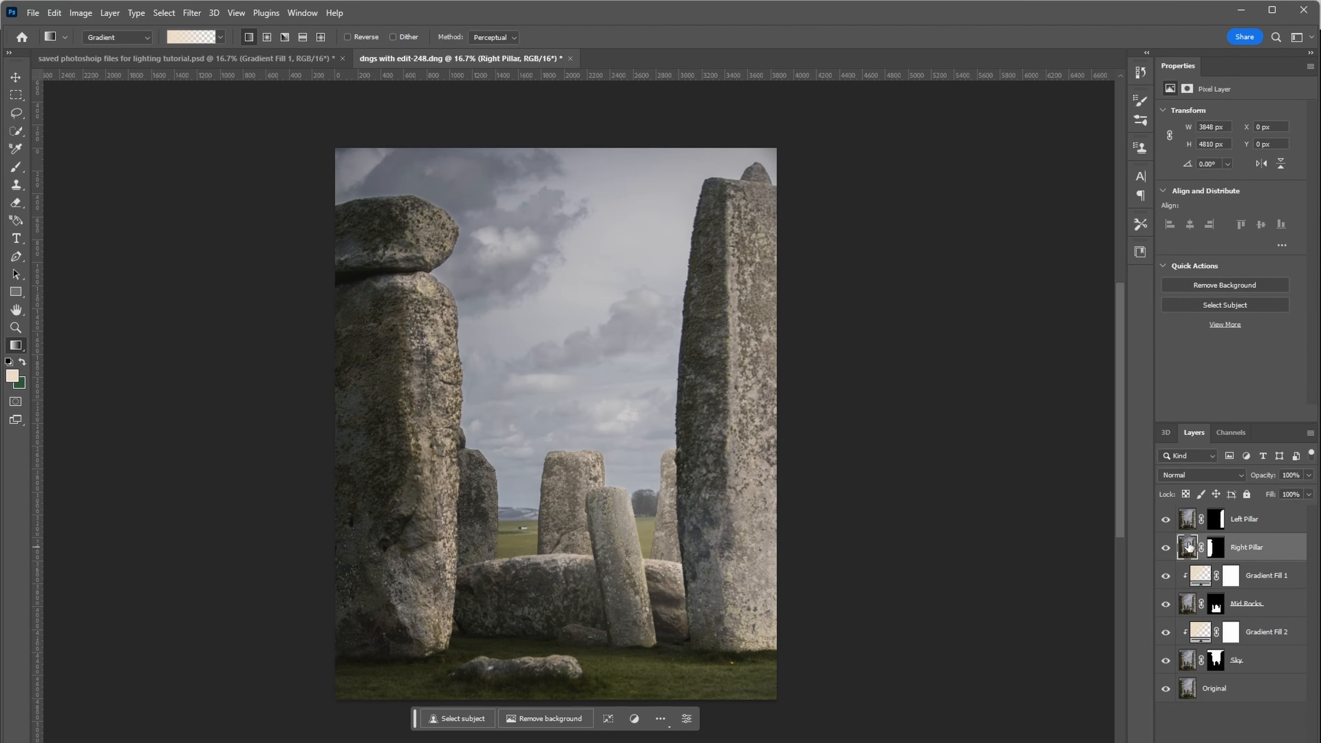
pyautogui.click(1234, 742)
pyautogui.click(1239, 553)
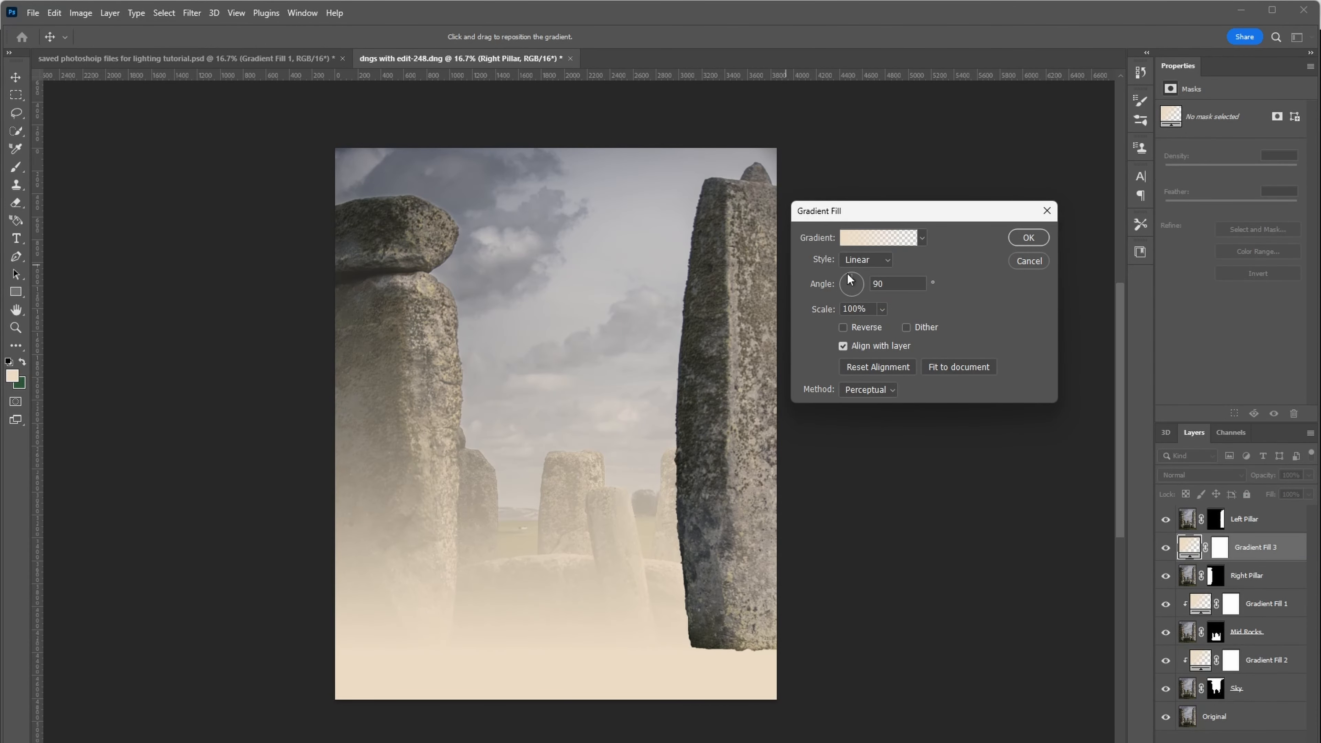
pyautogui.moveTo(850, 274); pyautogui.dragTo(828, 286)
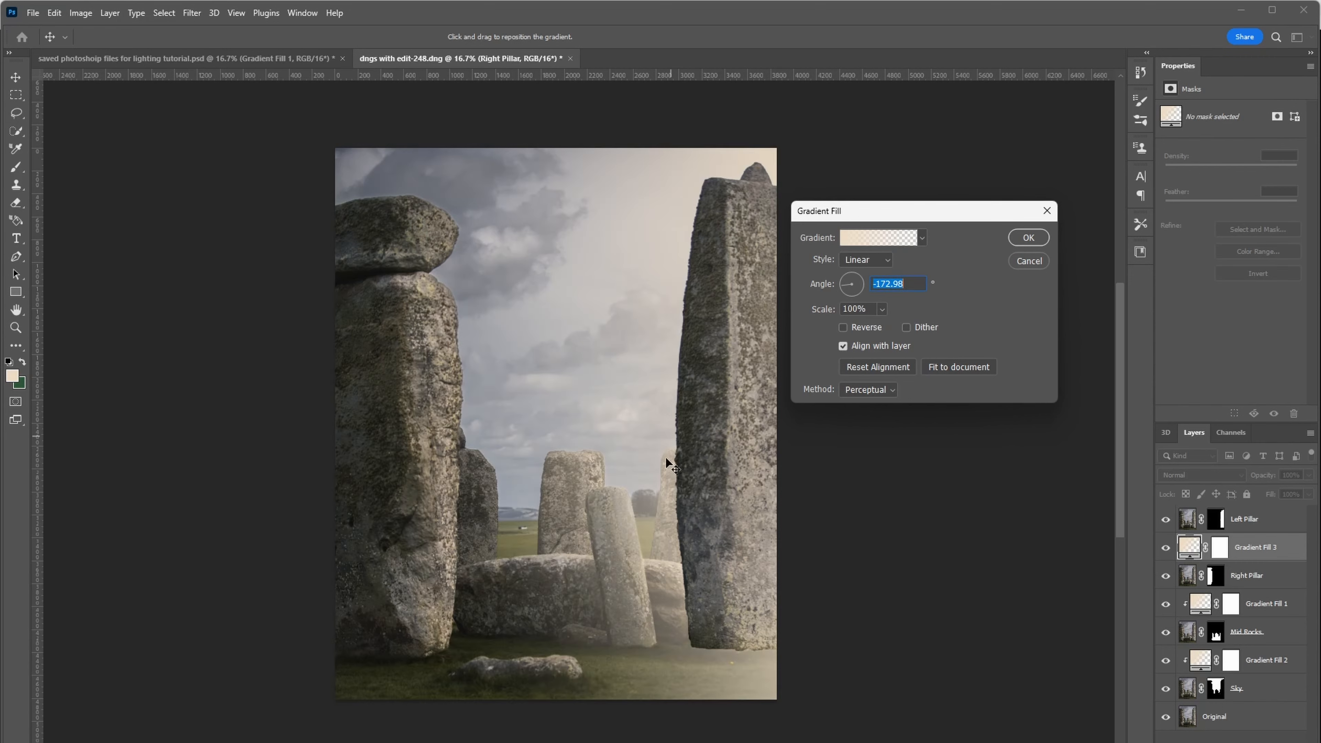
# Set the new gradient's scale to 51%, move it over the left-hand pillar, accept it and clip it to the Right Pillar layer
pyautogui.moveTo(666, 458); pyautogui.dragTo(543, 346)
pyautogui.moveTo(882, 309); pyautogui.dragTo(866, 325)
pyautogui.moveTo(543, 375); pyautogui.dragTo(561, 425)
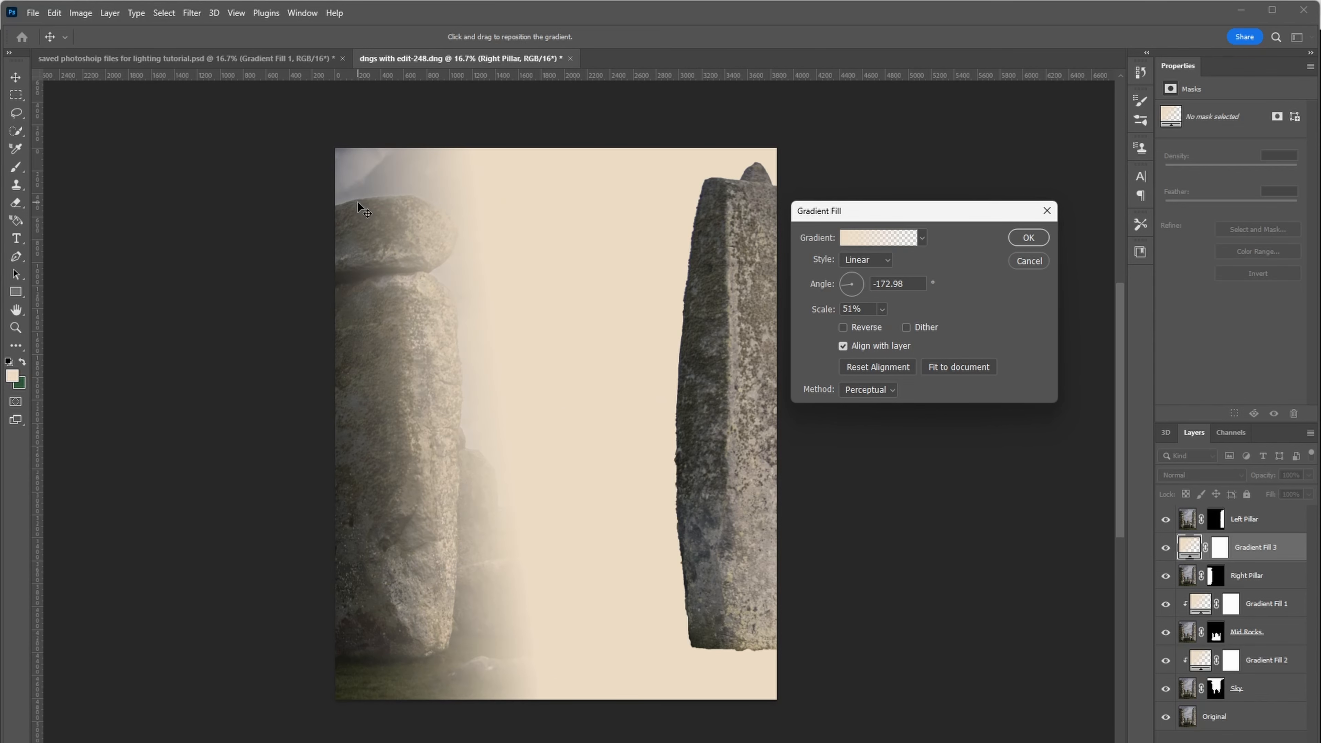
pyautogui.click(1028, 237)
pyautogui.rightClick(1291, 552)
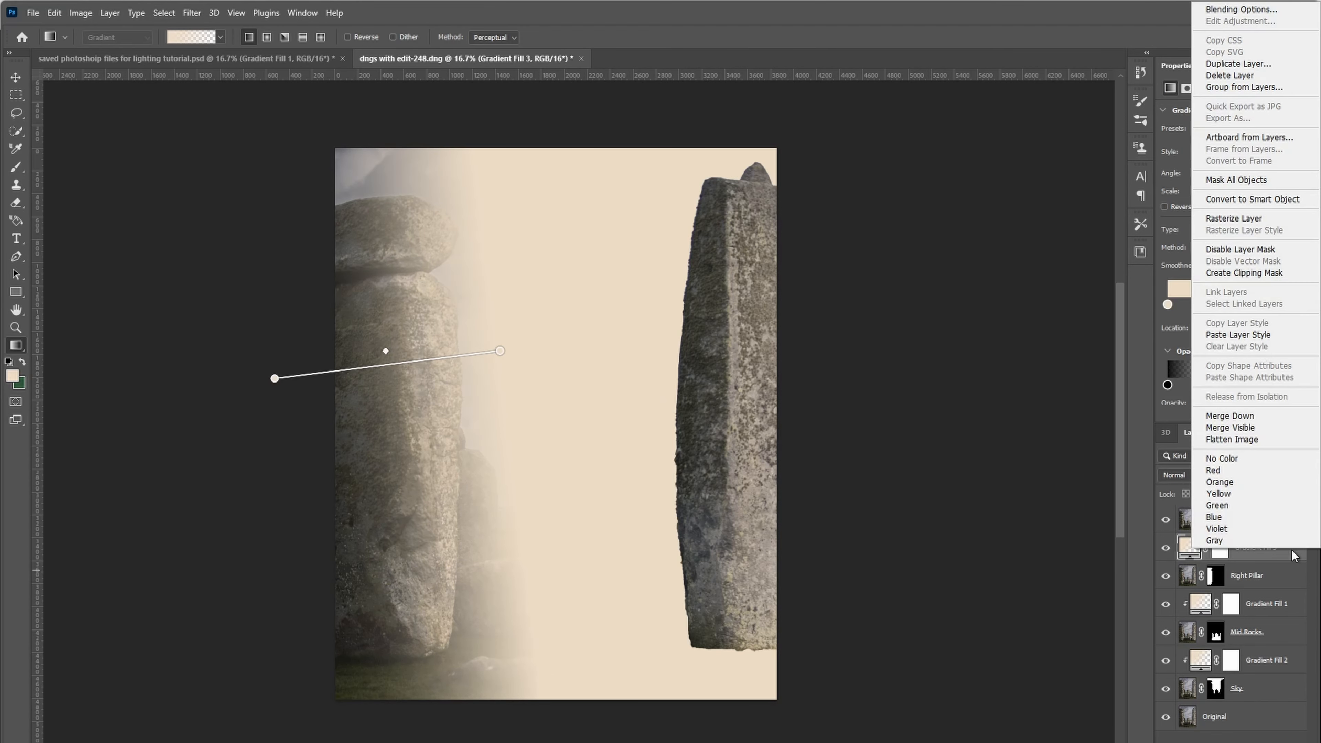
pyautogui.click(1243, 275)
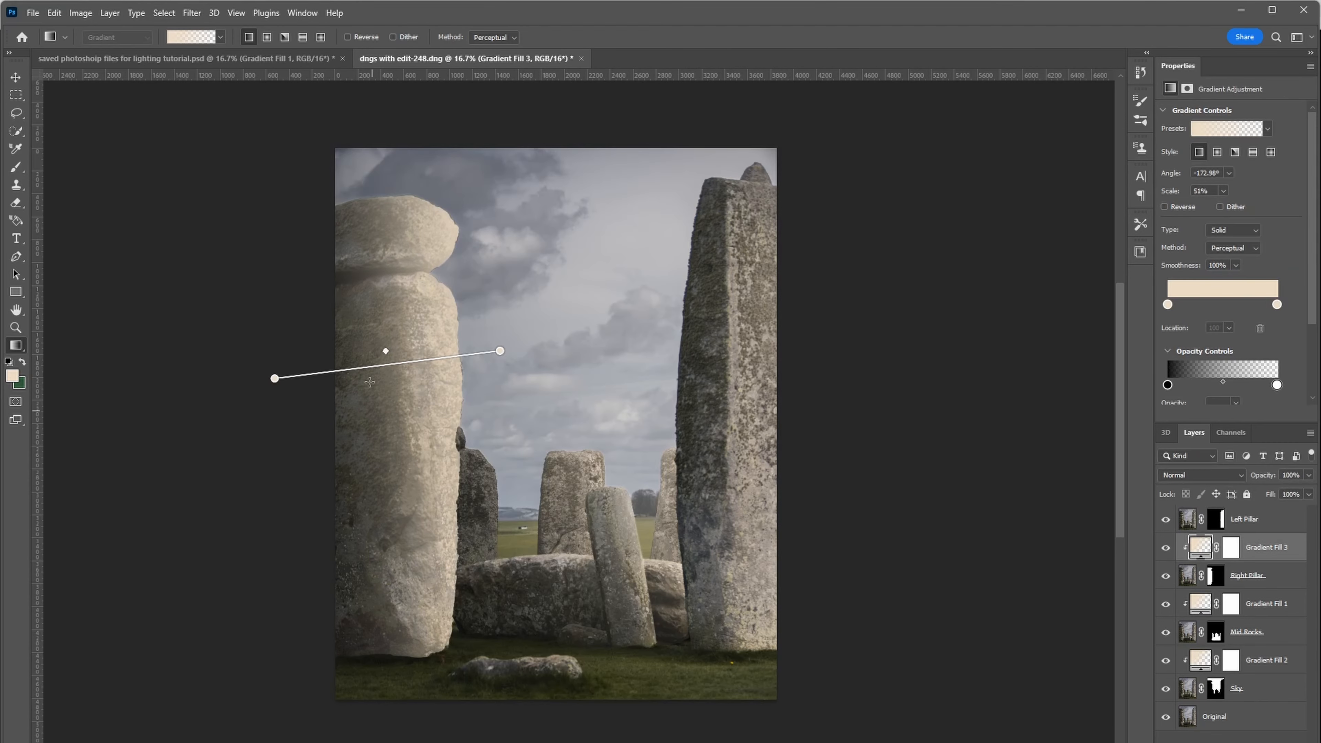
# Reposition the clipped pillar gradient so its haze only touches the left-hand pillar's inner edge, and accept it
pyautogui.doubleClick(1197, 549)
pyautogui.moveTo(575, 384); pyautogui.dragTo(547, 444)
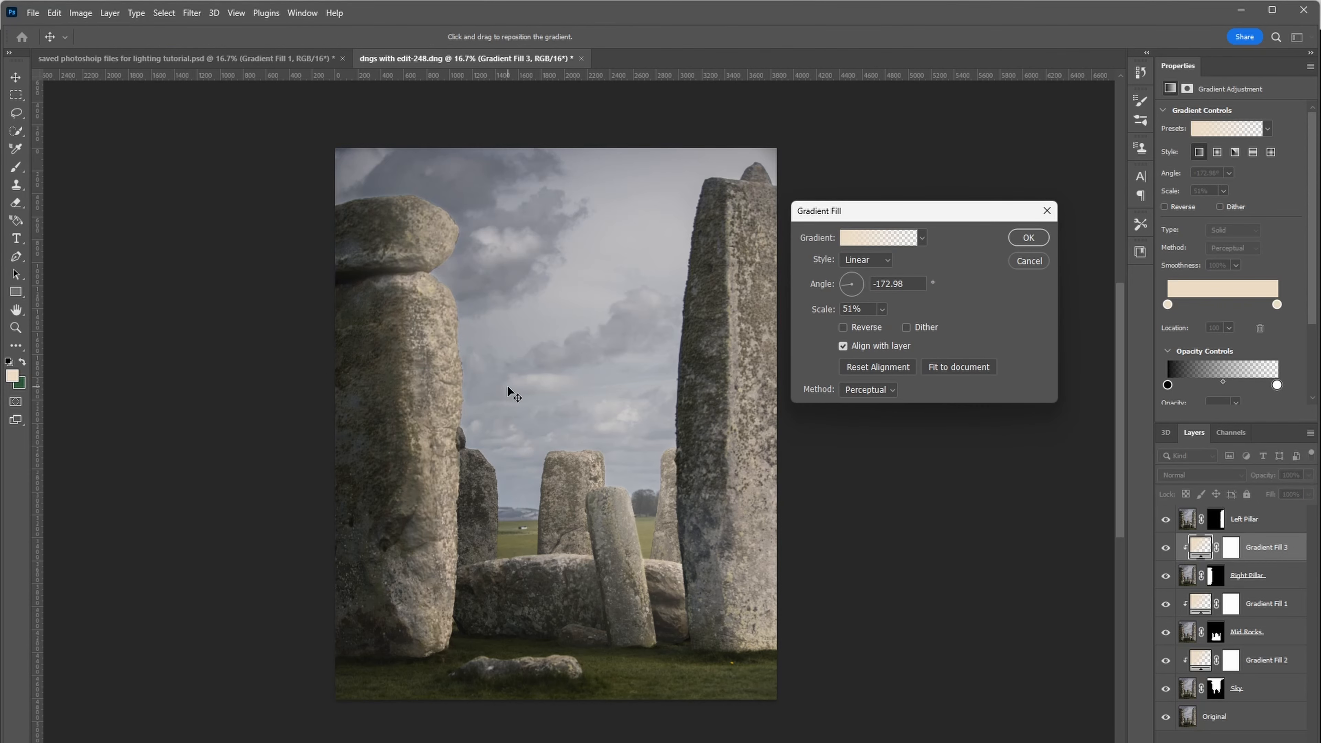
pyautogui.click(882, 309)
pyautogui.moveTo(544, 388); pyautogui.dragTo(501, 387)
pyautogui.click(882, 309)
pyautogui.moveTo(881, 327); pyautogui.dragTo(881, 327)
pyautogui.click(522, 400)
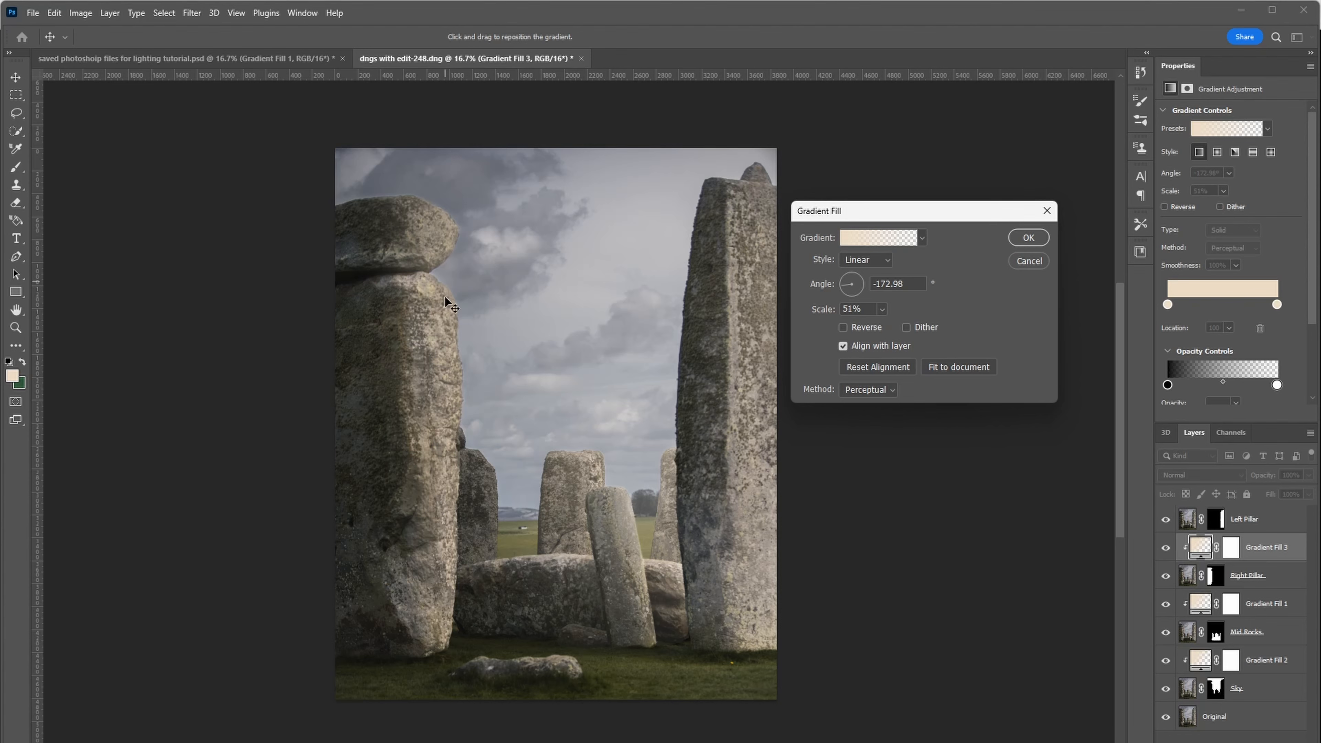
pyautogui.press('Return')
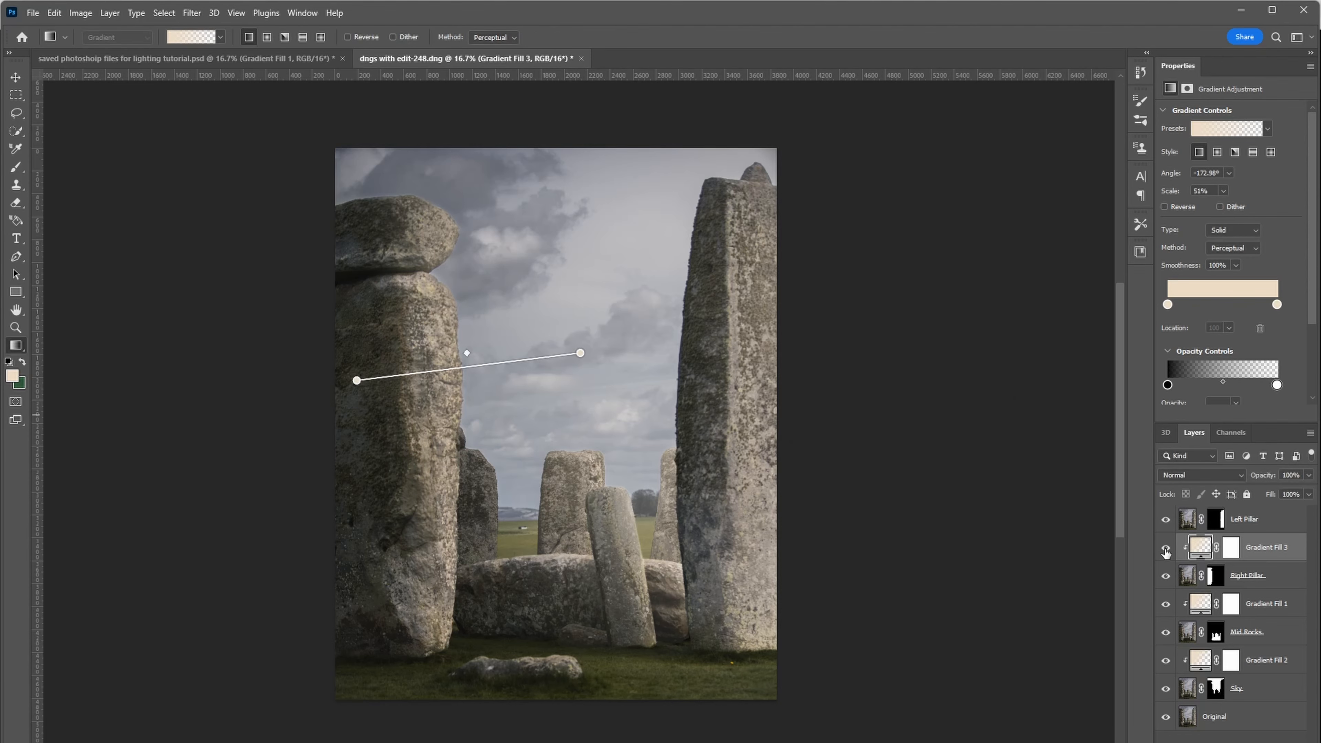
# Set the left-hand pillar gradient's blend mode to Screen and opacity to 60%, and compare the pillar with and without it
pyautogui.click(1166, 549)
pyautogui.click(1165, 549)
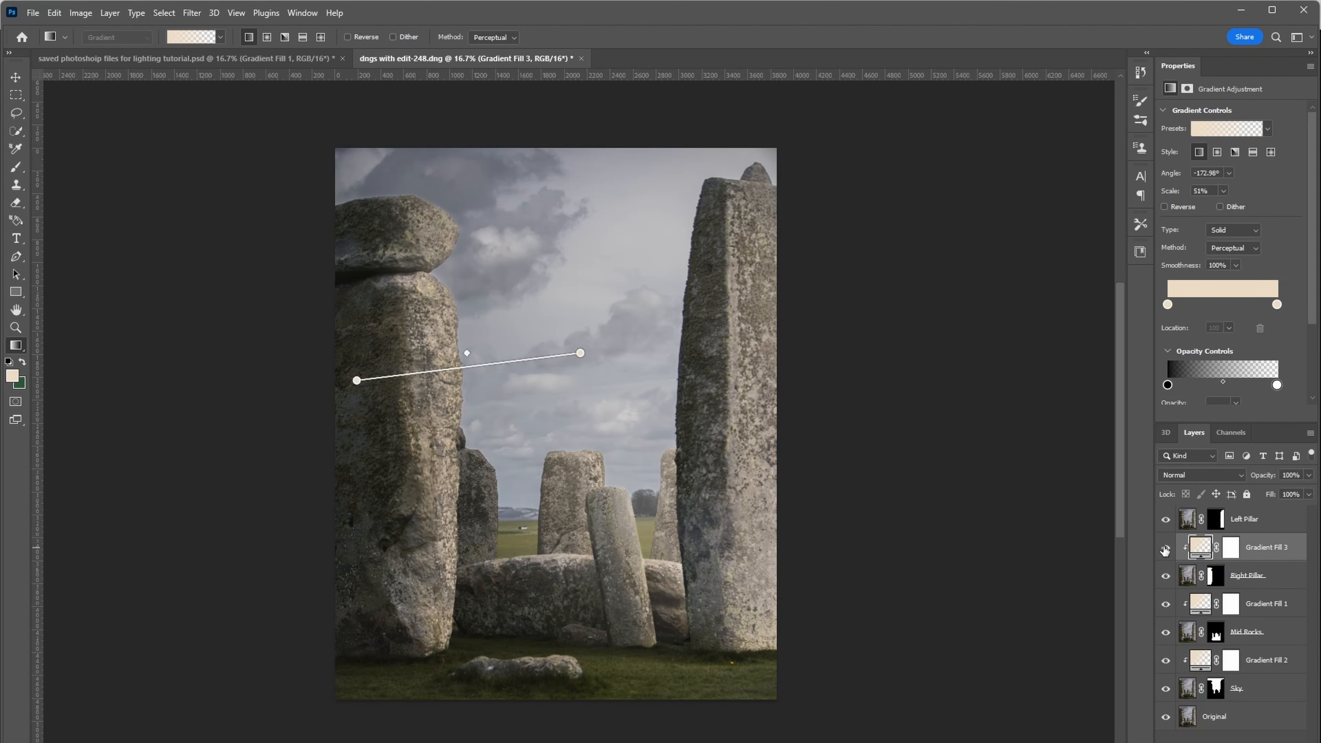
pyautogui.click(1209, 476)
pyautogui.click(1191, 565)
pyautogui.click(1310, 476)
pyautogui.moveTo(1309, 493); pyautogui.dragTo(1283, 493)
pyautogui.click(1166, 549)
pyautogui.click(1167, 550)
pyautogui.click(1309, 476)
pyautogui.click(1167, 550)
pyautogui.click(1309, 476)
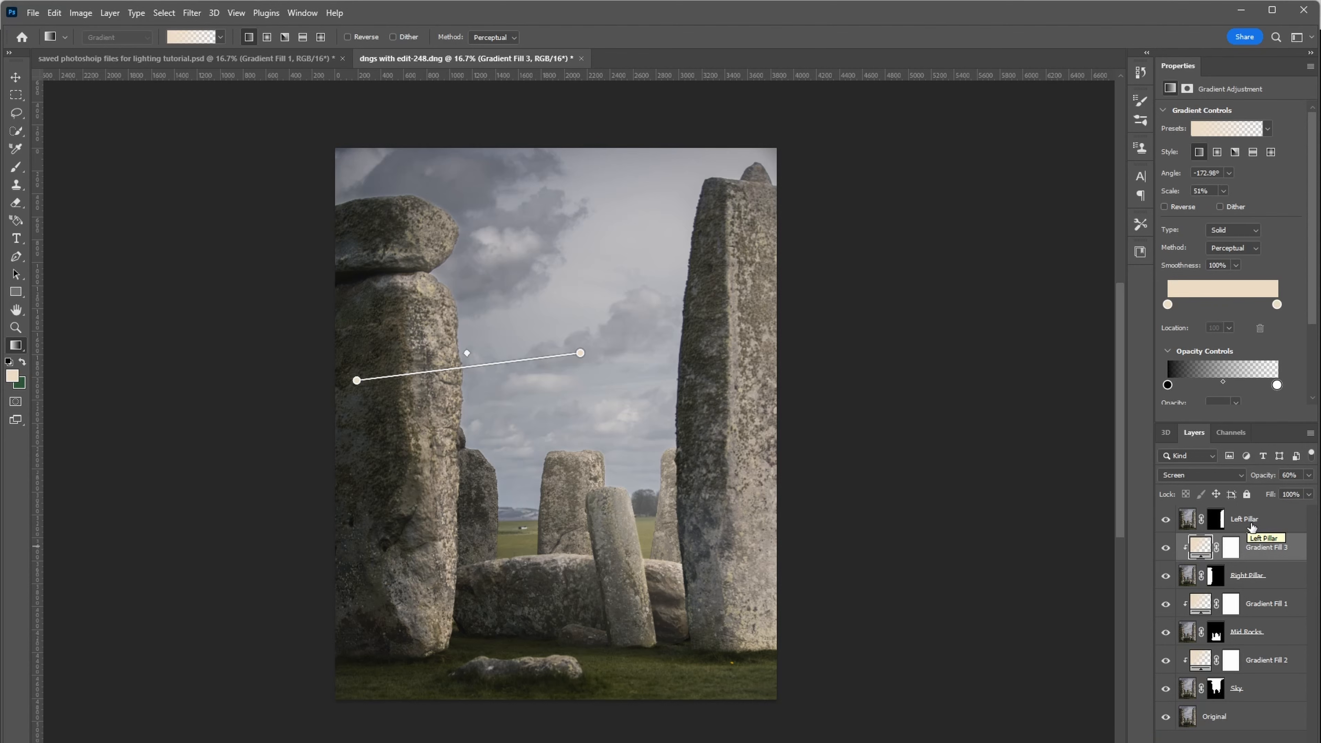
# Add a linear gradient fill above the Left Pillar layer and set its angle to -173.52°
pyautogui.click(1252, 525)
pyautogui.click(1235, 741)
pyautogui.click(1234, 552)
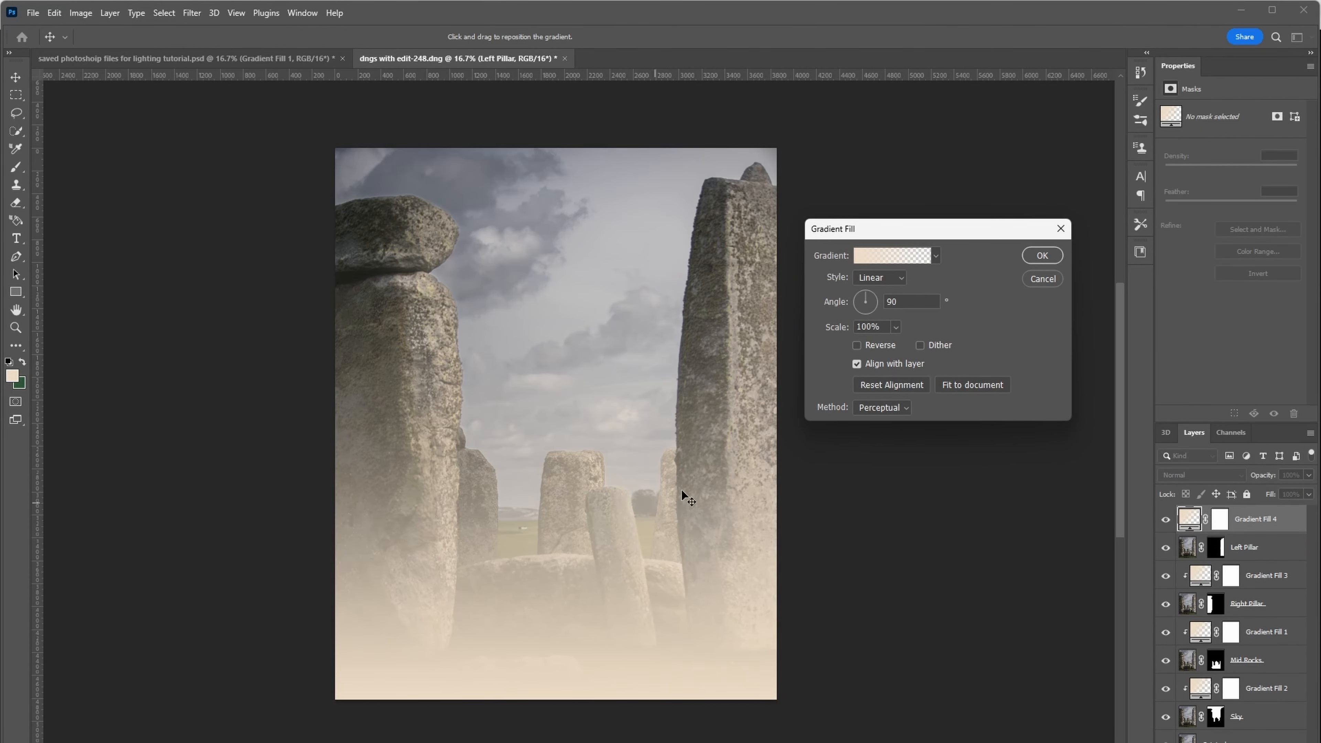
pyautogui.moveTo(865, 296); pyautogui.dragTo(818, 307)
# Set the new gradient's scale to 51%, move it toward the image's right edge, accept it and clip it to the Left Pillar layer
pyautogui.click(895, 327)
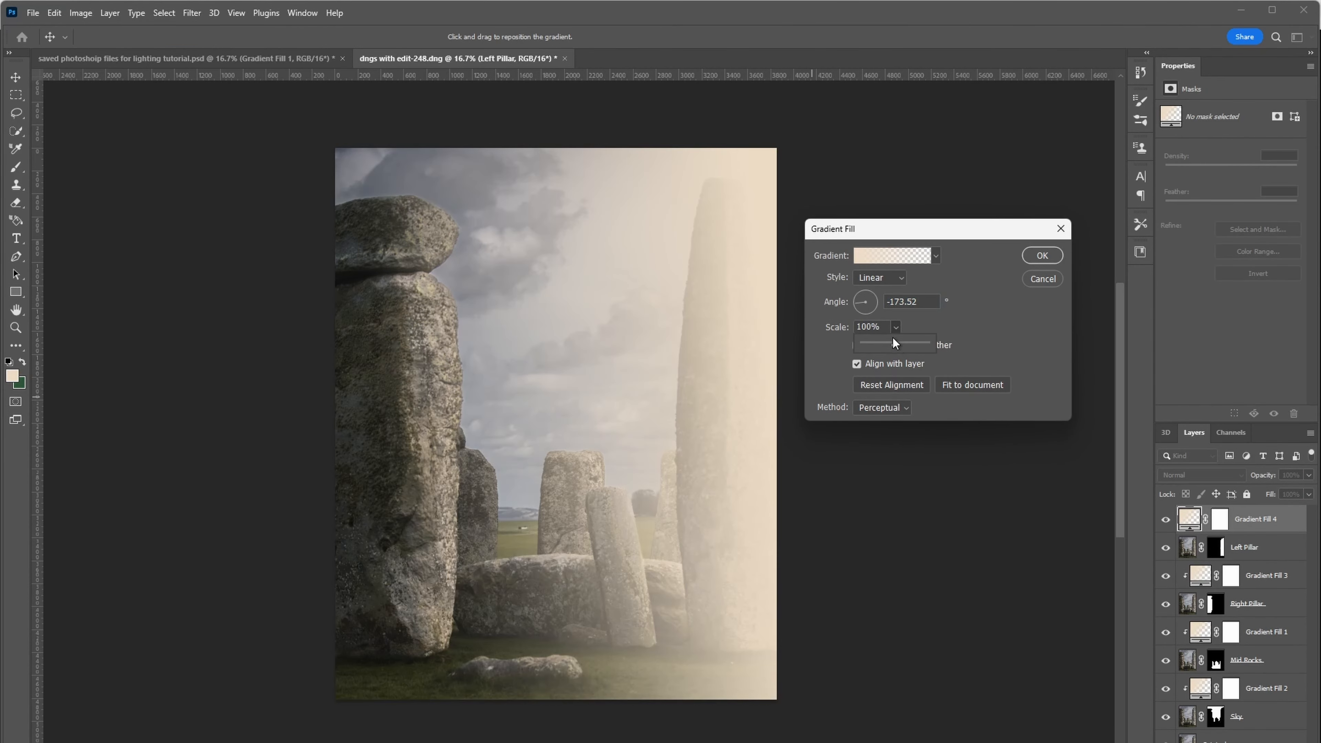
pyautogui.moveTo(880, 347); pyautogui.dragTo(878, 345)
pyautogui.moveTo(774, 413); pyautogui.dragTo(887, 407)
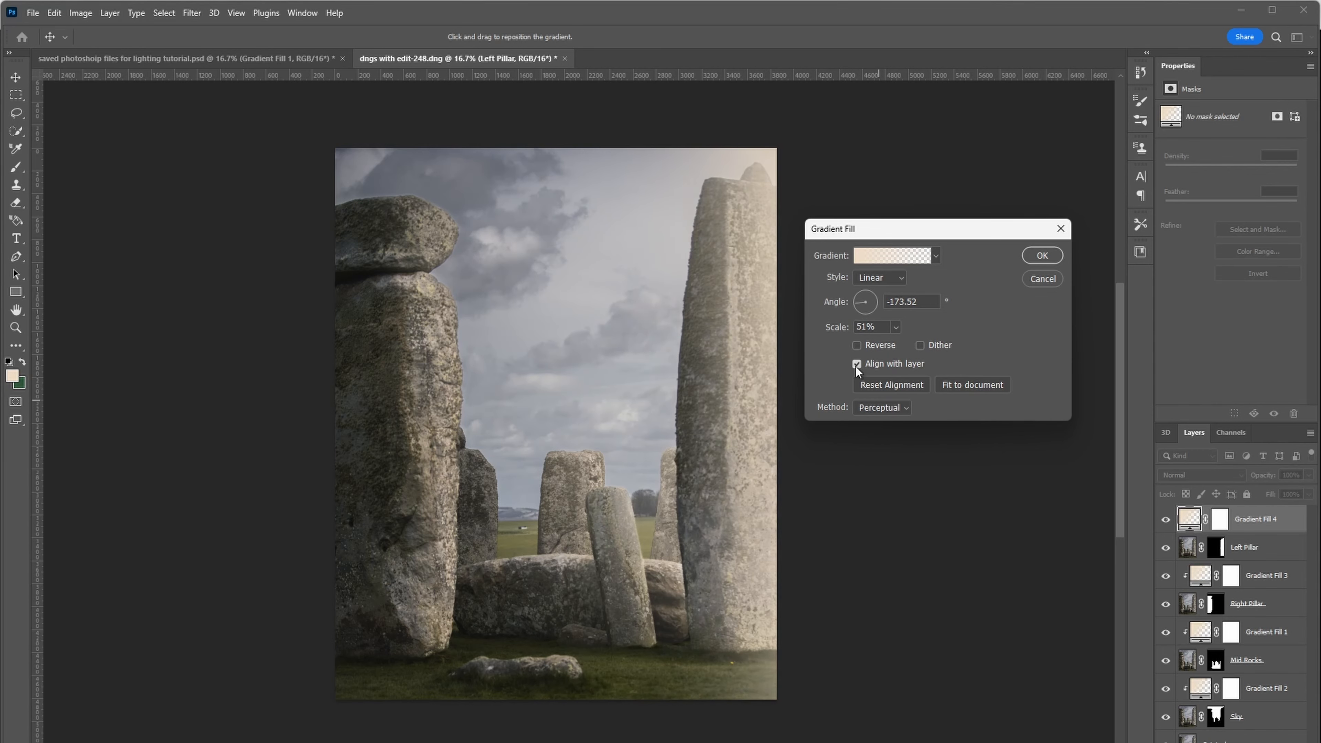
pyautogui.click(1037, 256)
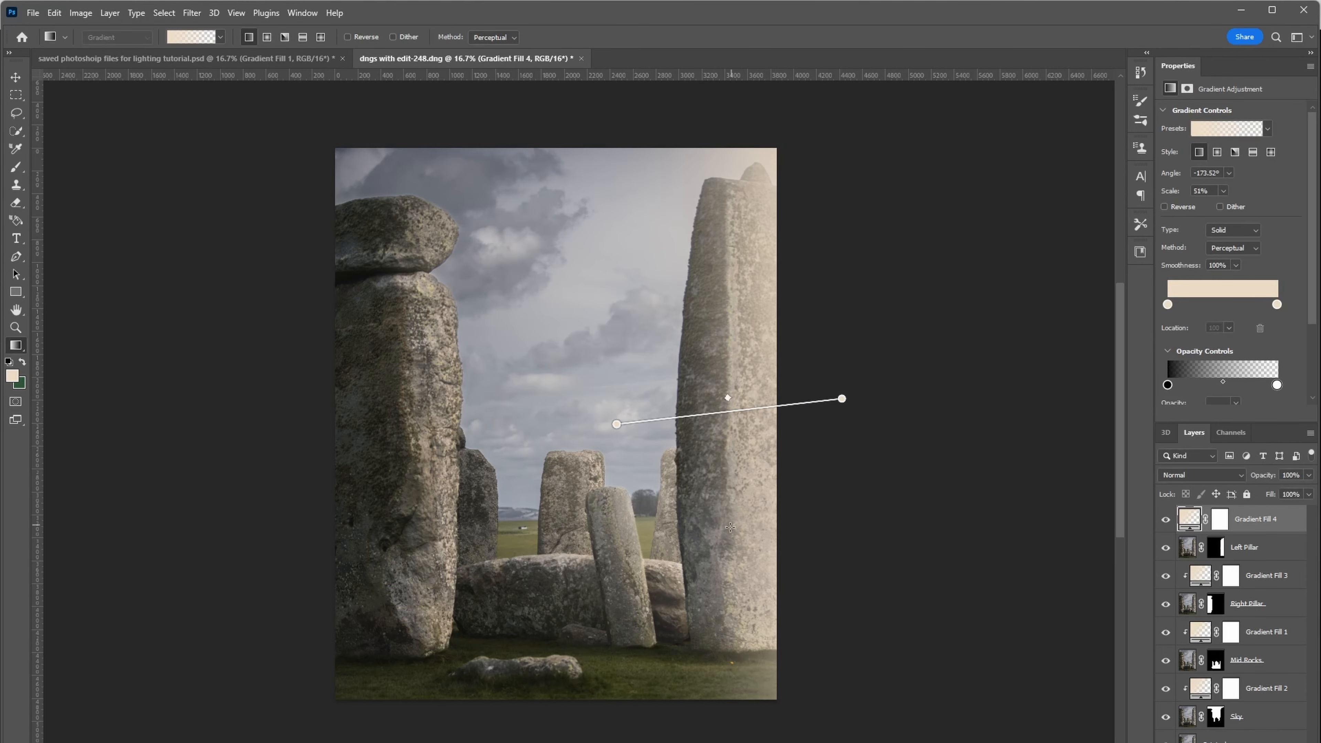
pyautogui.rightClick(1257, 526)
pyautogui.click(1212, 509)
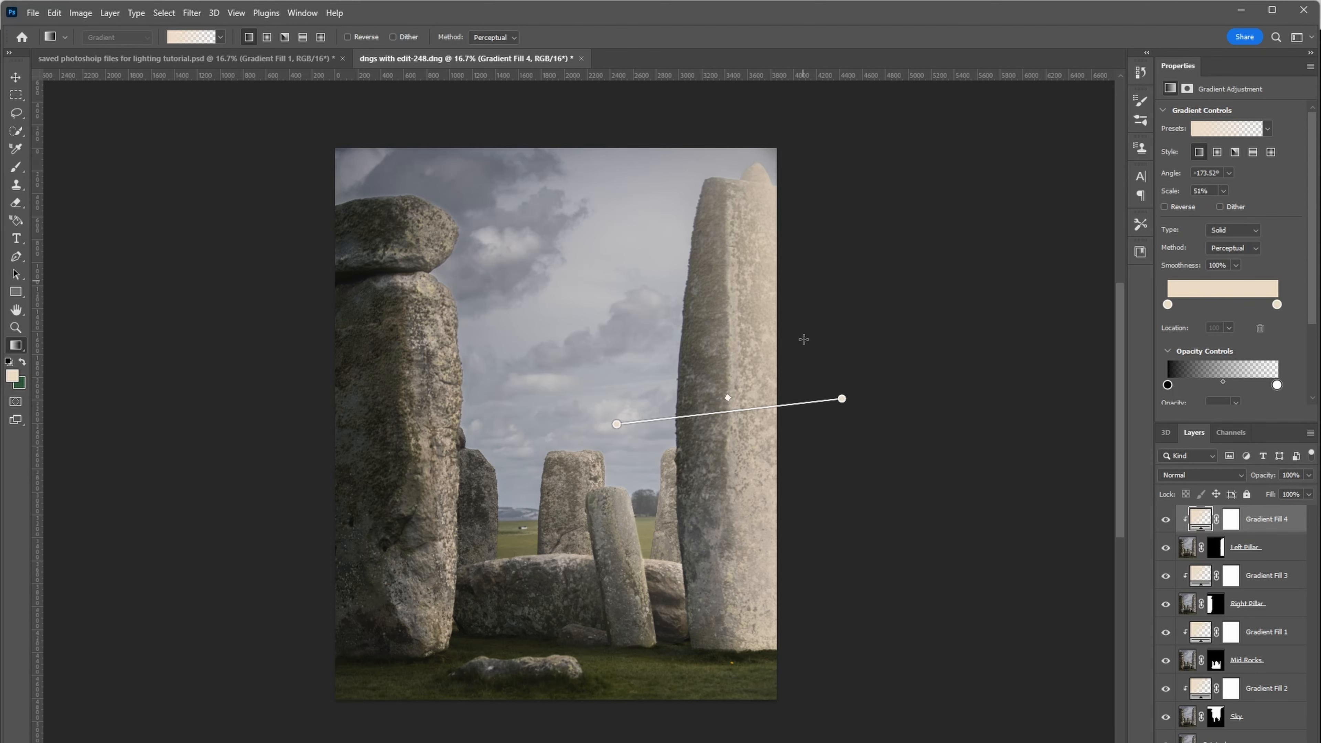
# Shift the clipped gradient toward the right-hand pillar's outer edge, set its scale to 40% and accept it
pyautogui.doubleClick(1200, 520)
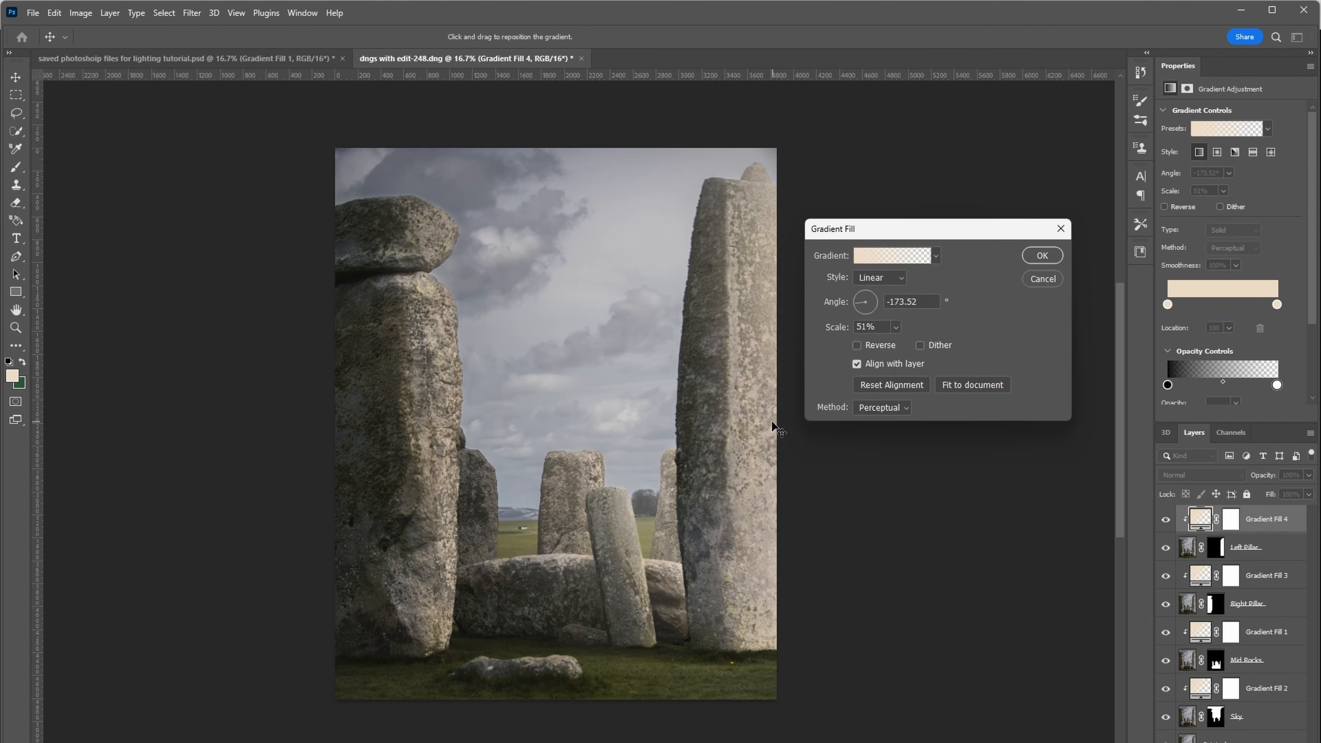
pyautogui.click(895, 327)
pyautogui.moveTo(898, 343); pyautogui.dragTo(892, 343)
pyautogui.click(895, 327)
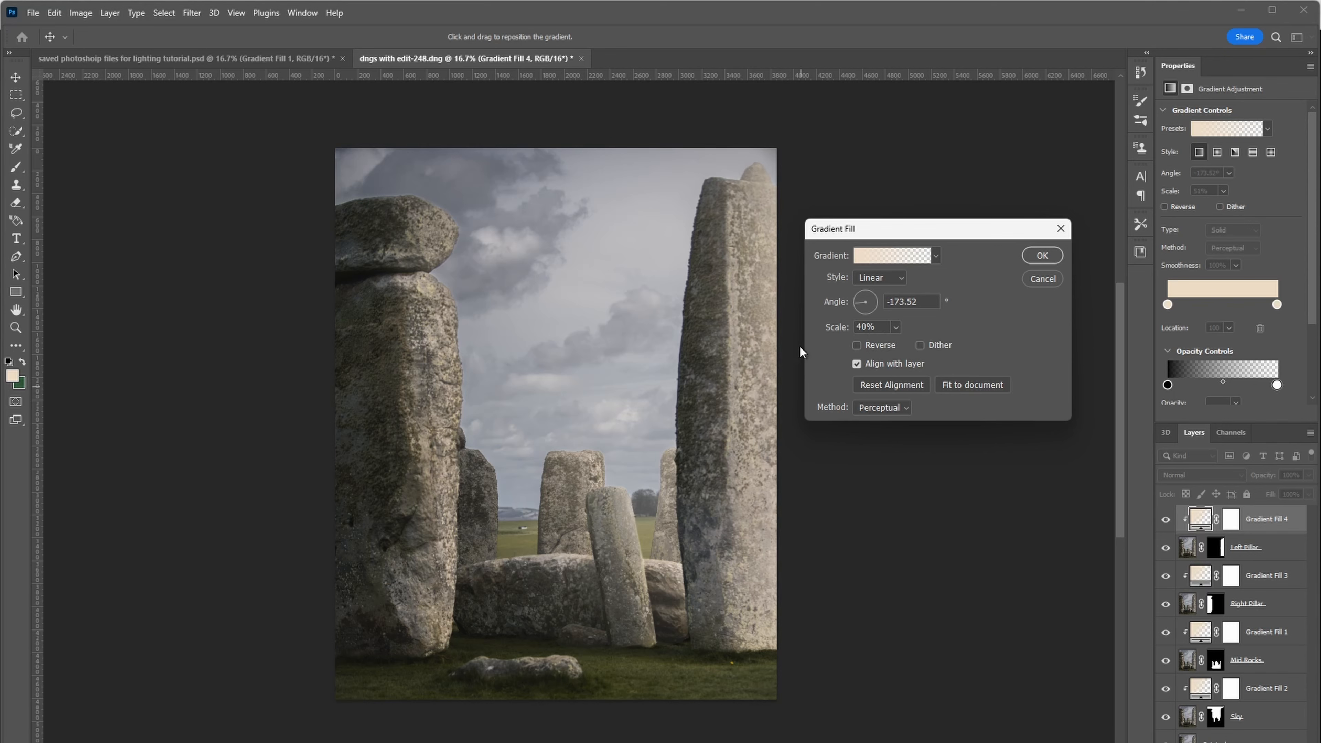
pyautogui.press('Return')
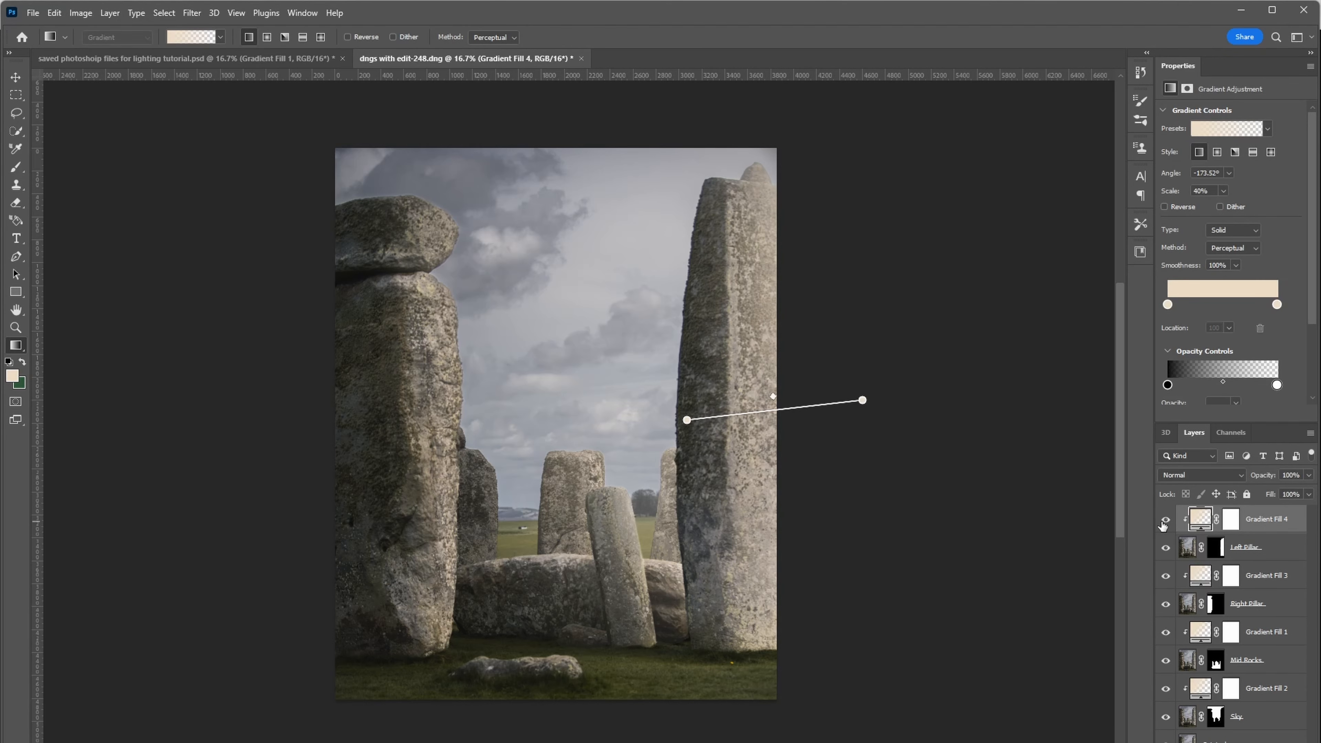
# Set the right-hand pillar gradient's blend mode to Screen and its opacity to 90%
pyautogui.click(1202, 475)
pyautogui.click(1212, 593)
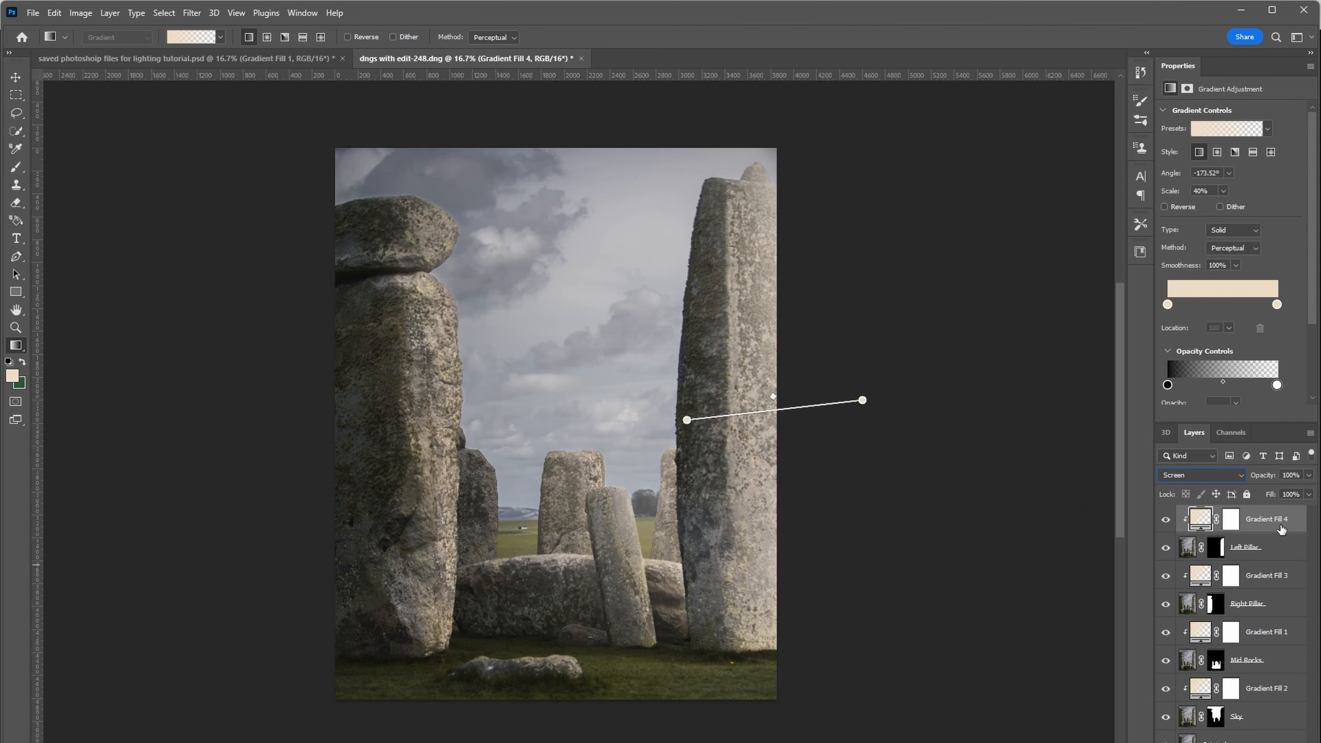
pyautogui.click(1308, 475)
pyautogui.moveTo(1305, 490)
pyautogui.mouseDown()
pyautogui.moveTo(1285, 492)
pyautogui.moveTo(1301, 494)
pyautogui.mouseUp()
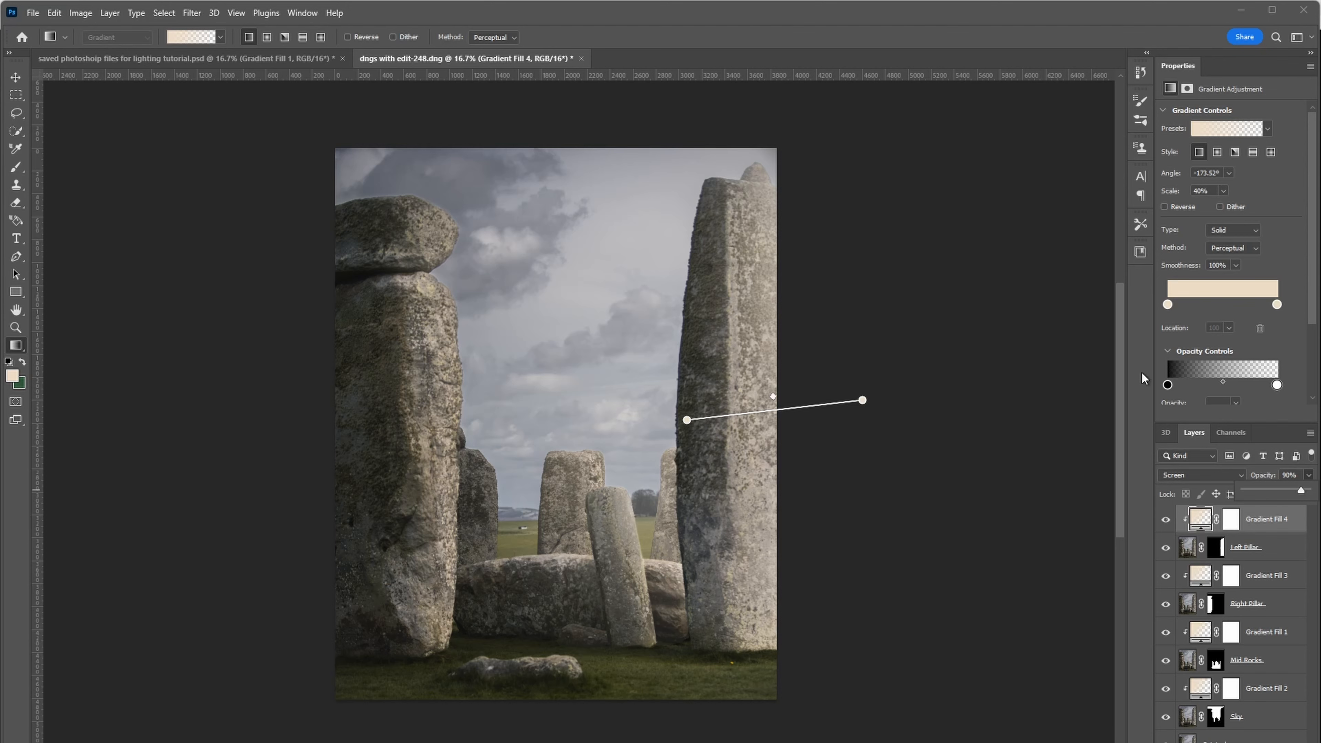
# Compare the image with and without the gradients on the left-hand pillar and the sky
pyautogui.click(1188, 547)
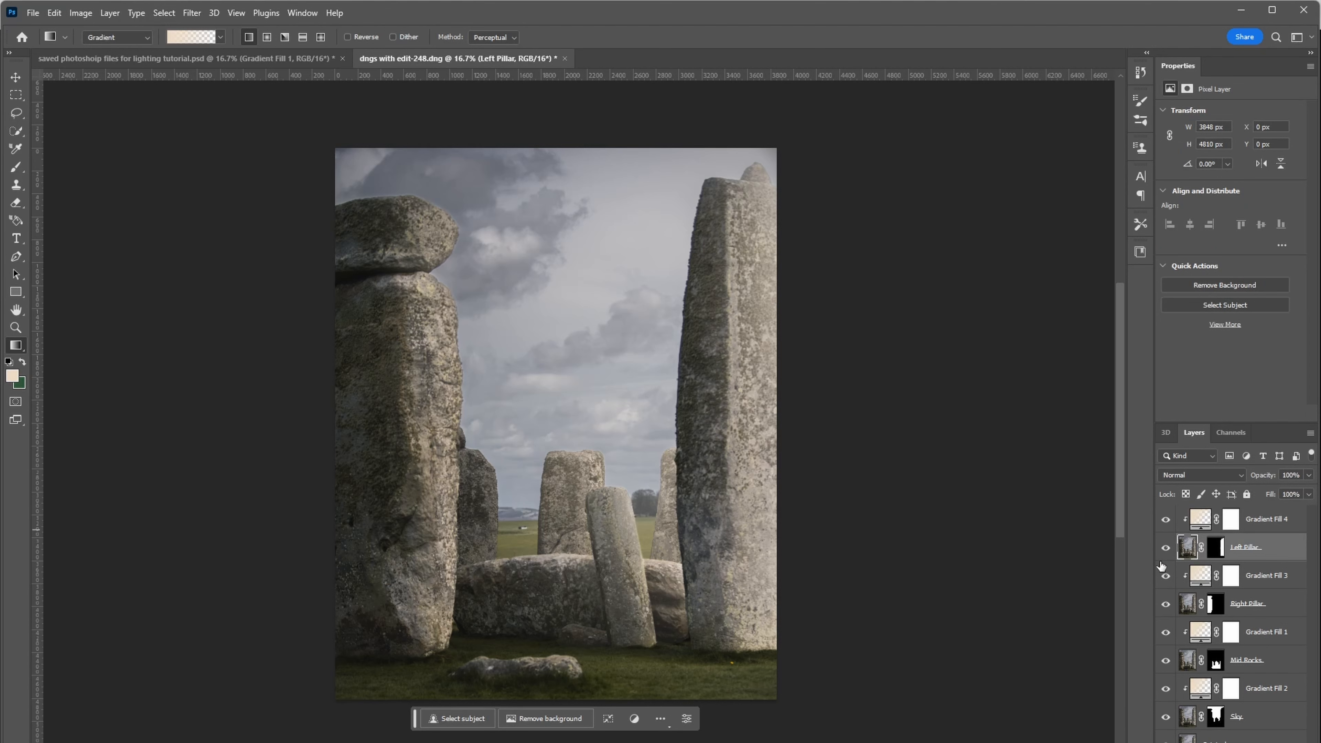
pyautogui.click(1166, 574)
pyautogui.click(1166, 574)
pyautogui.click(1166, 688)
pyautogui.click(1166, 688)
# Add a linear gradient fill directly above the Mid Rocks layer's clipped gradient and set its angle to -171.1°
pyautogui.press('p')
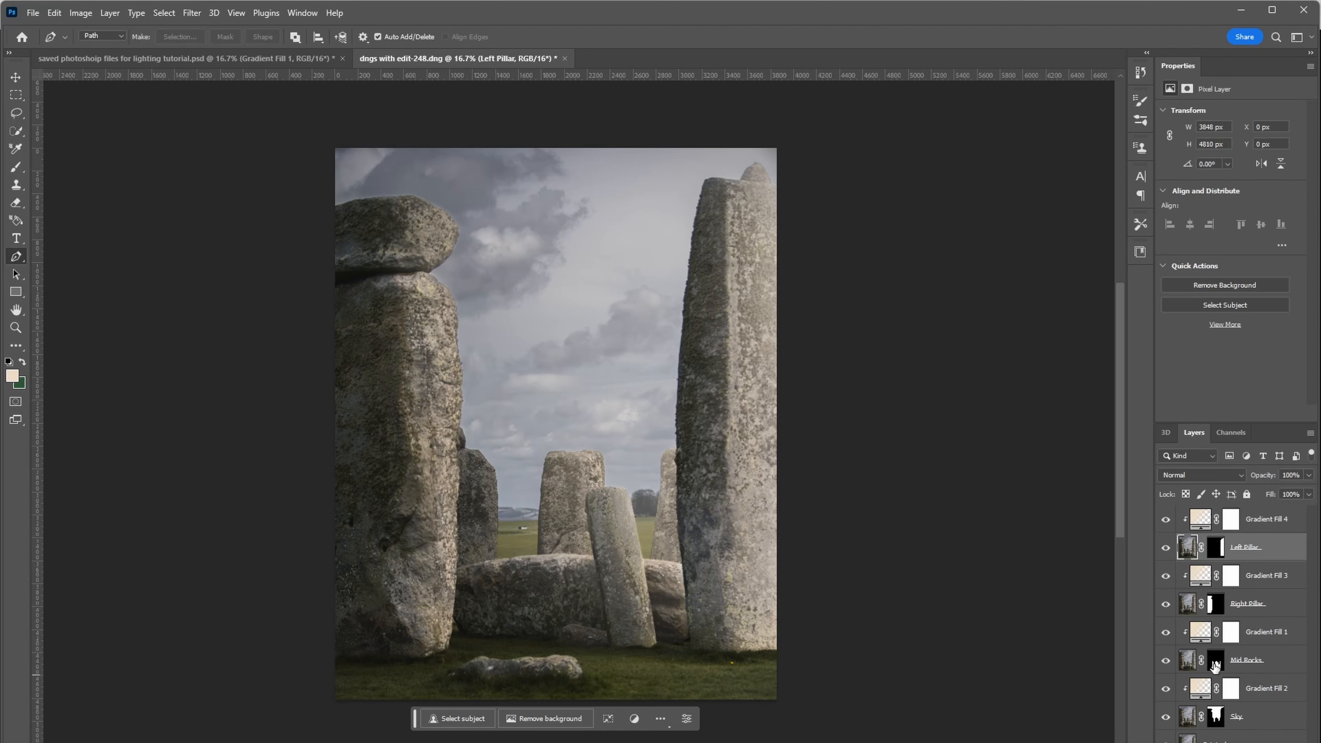
pyautogui.click(1284, 663)
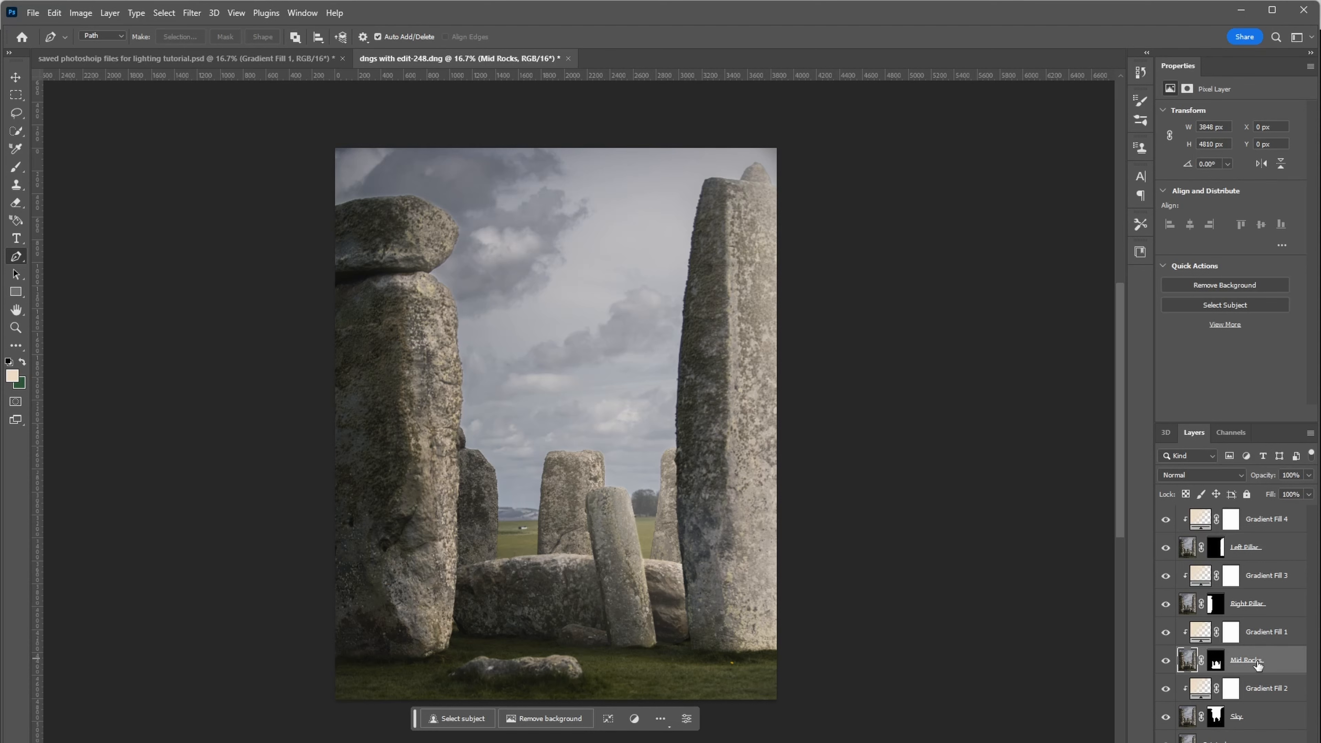
pyautogui.click(1291, 636)
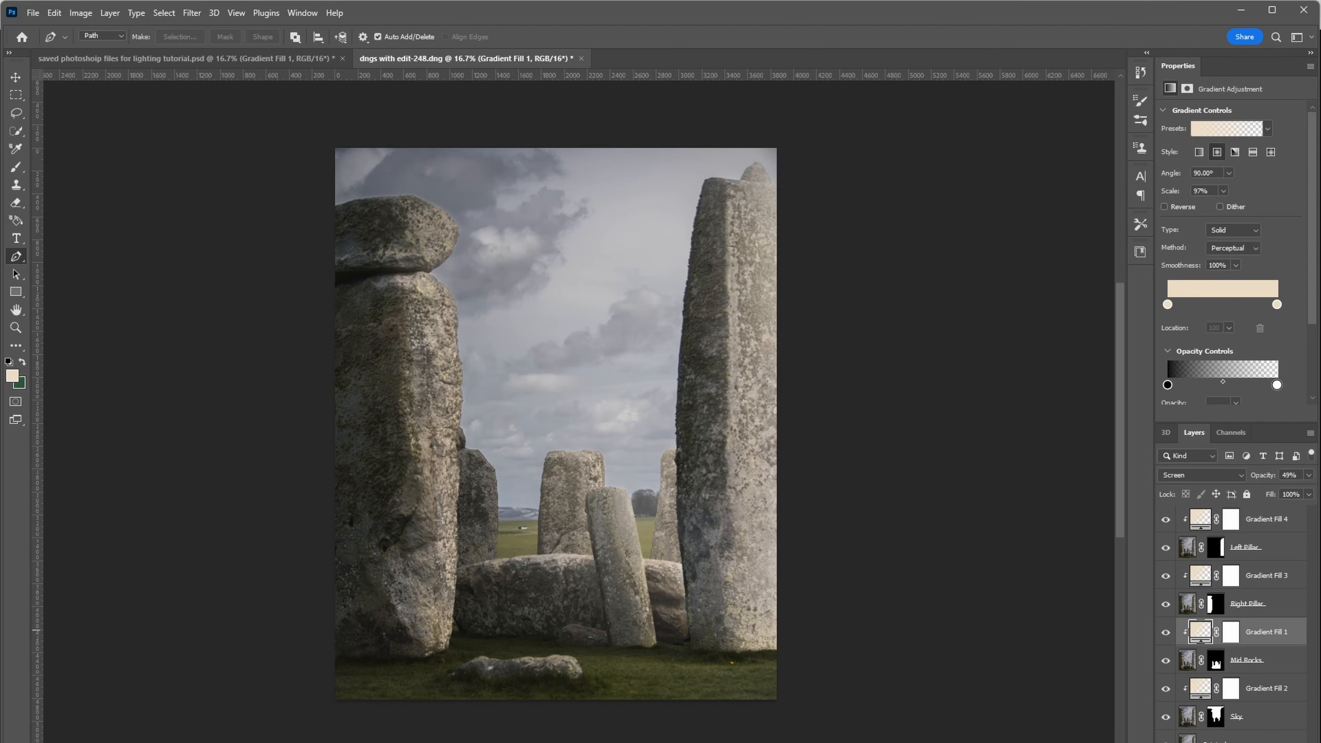
pyautogui.click(1238, 742)
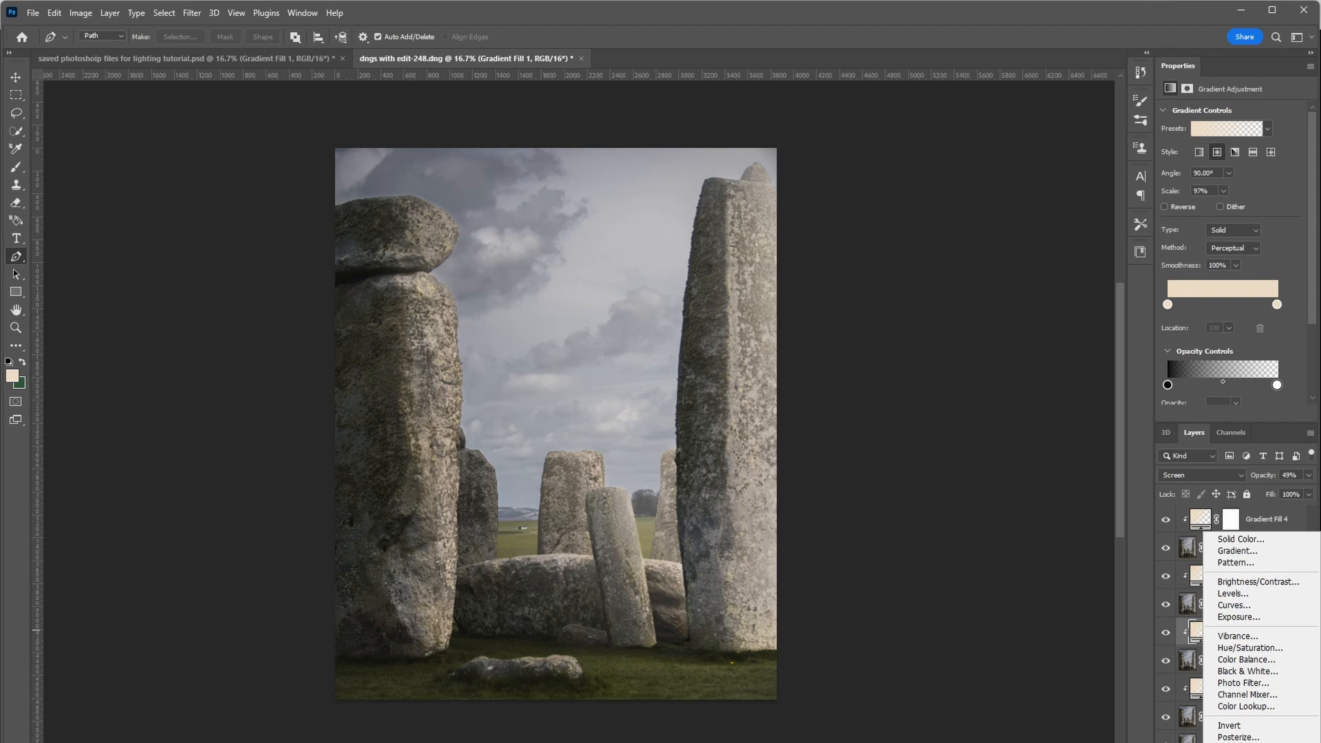
pyautogui.click(1225, 552)
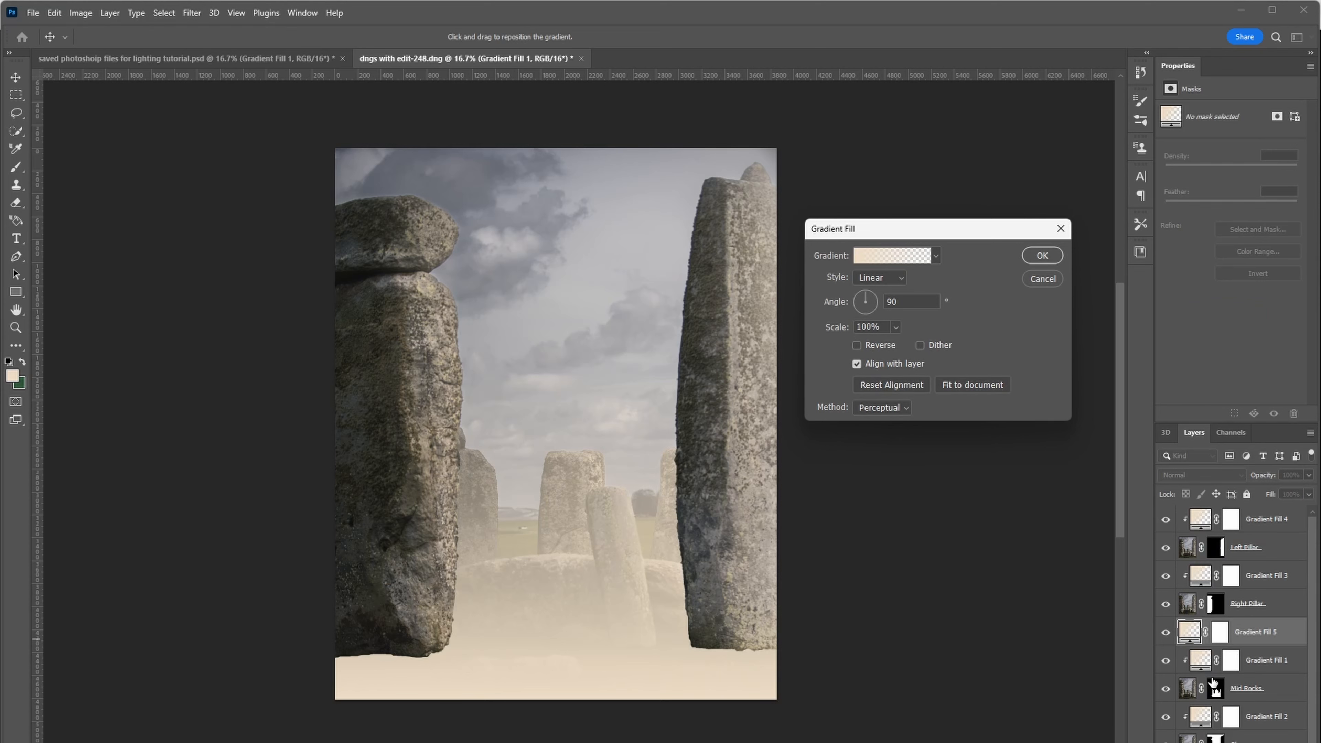
pyautogui.moveTo(878, 235); pyautogui.dragTo(865, 218)
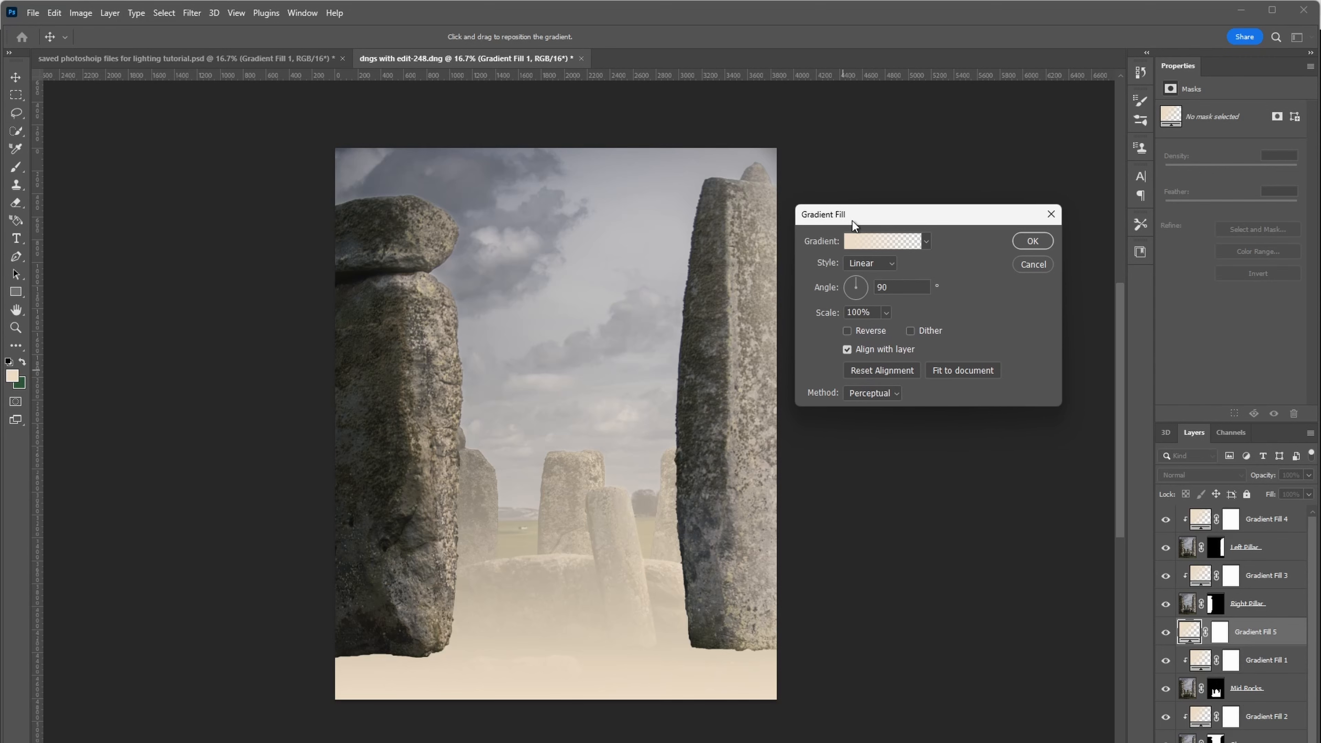
pyautogui.moveTo(544, 594); pyautogui.dragTo(558, 497)
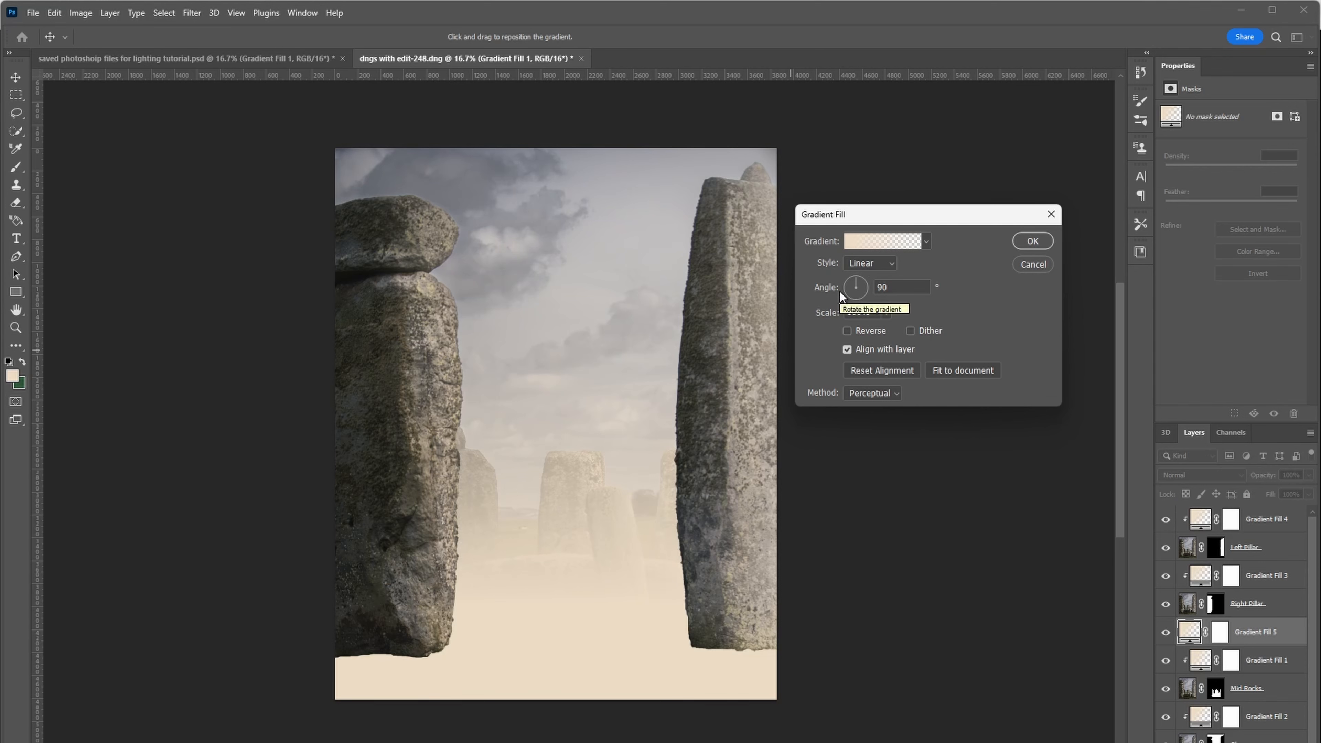
pyautogui.moveTo(852, 282); pyautogui.dragTo(838, 291)
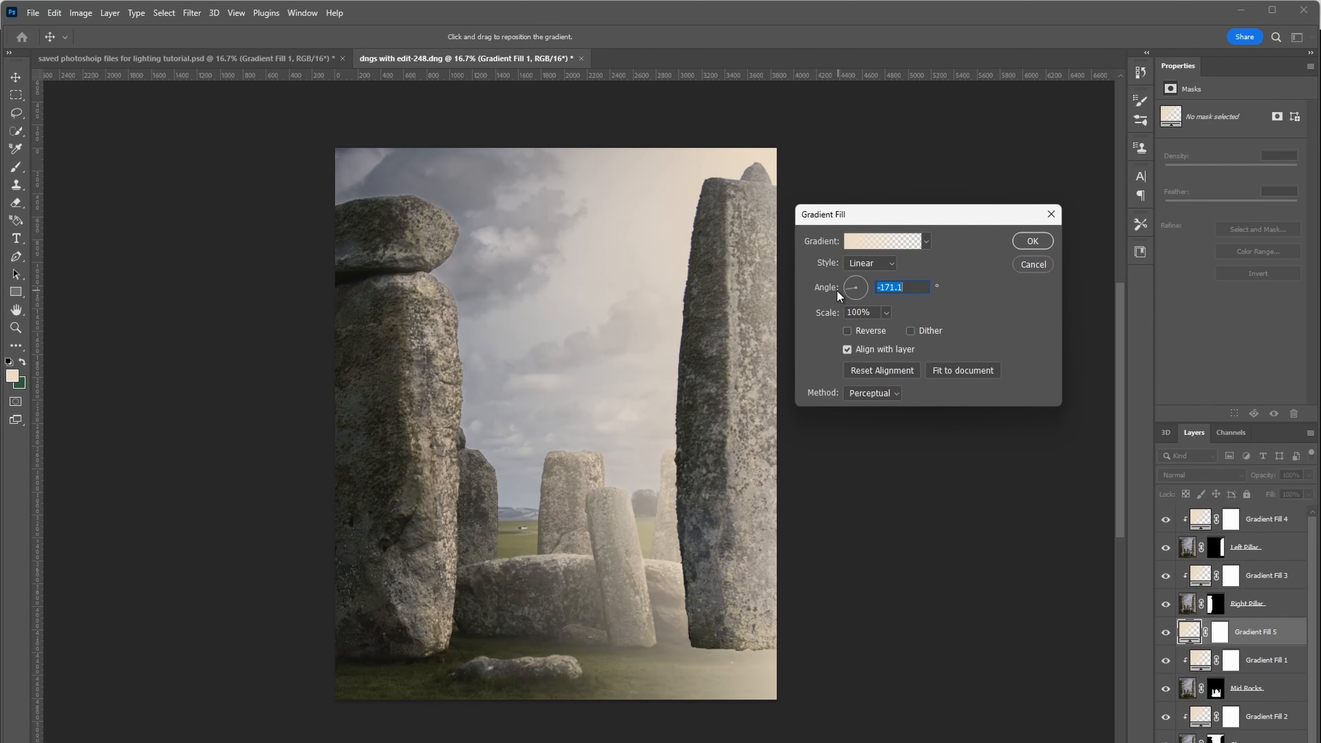
# Set the unclipped gradient's scale to 373% and reposition it so a soft haze spreads in from the image's right side
pyautogui.moveTo(695, 401); pyautogui.dragTo(729, 389)
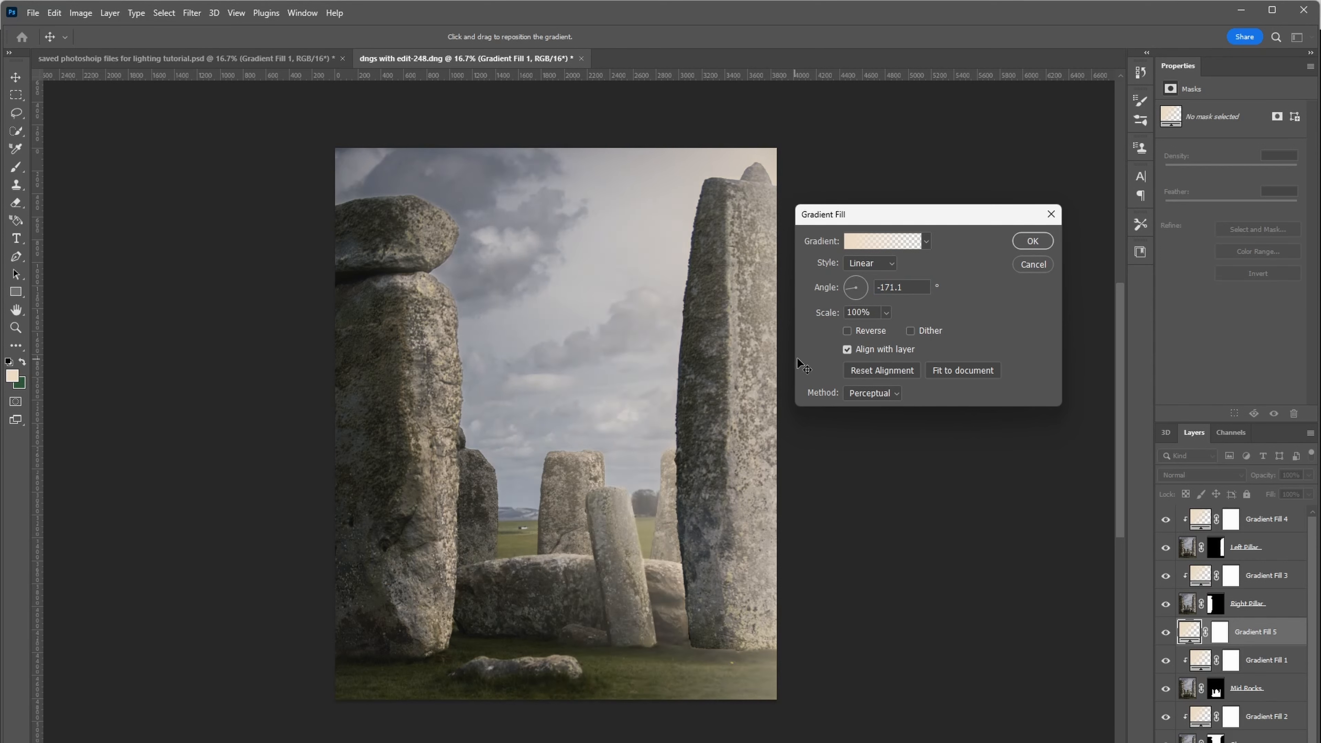
pyautogui.moveTo(801, 358); pyautogui.dragTo(799, 368)
pyautogui.click(886, 317)
pyautogui.moveTo(887, 330); pyautogui.dragTo(899, 330)
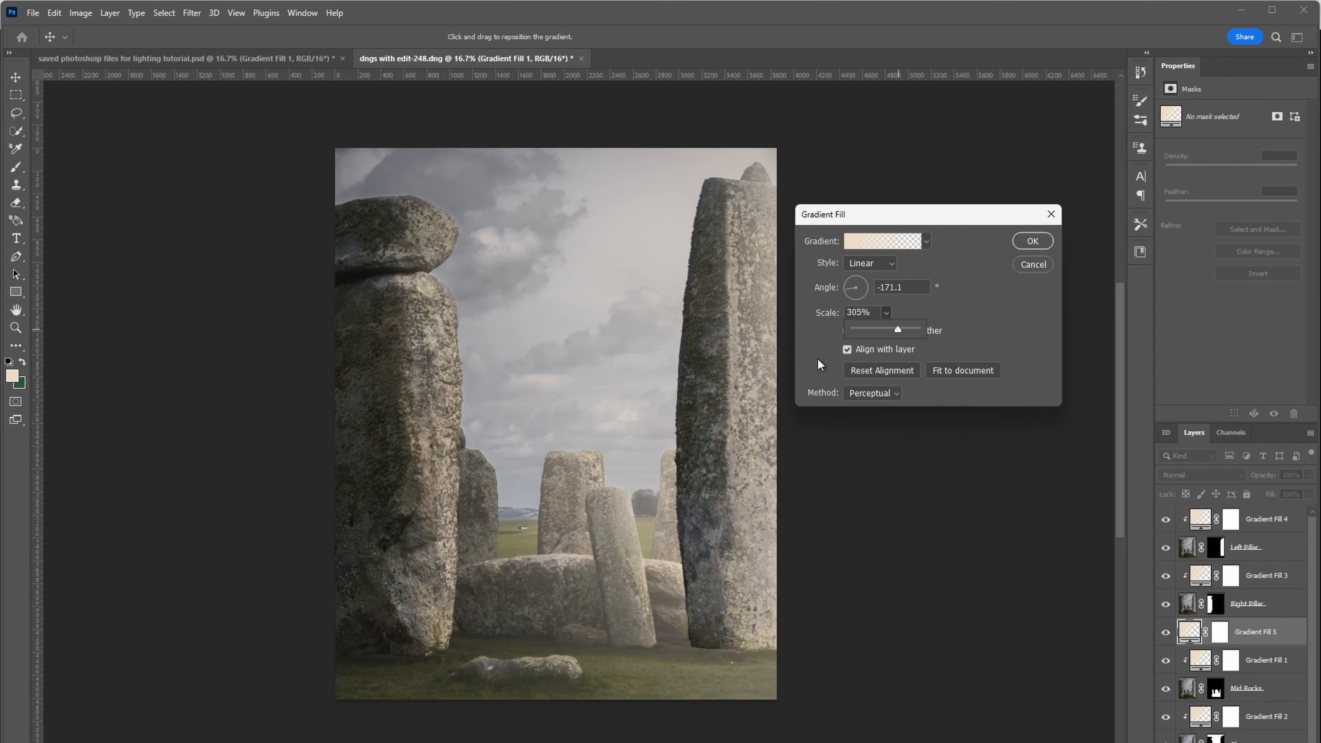
pyautogui.click(666, 412)
pyautogui.moveTo(595, 438); pyautogui.dragTo(746, 369)
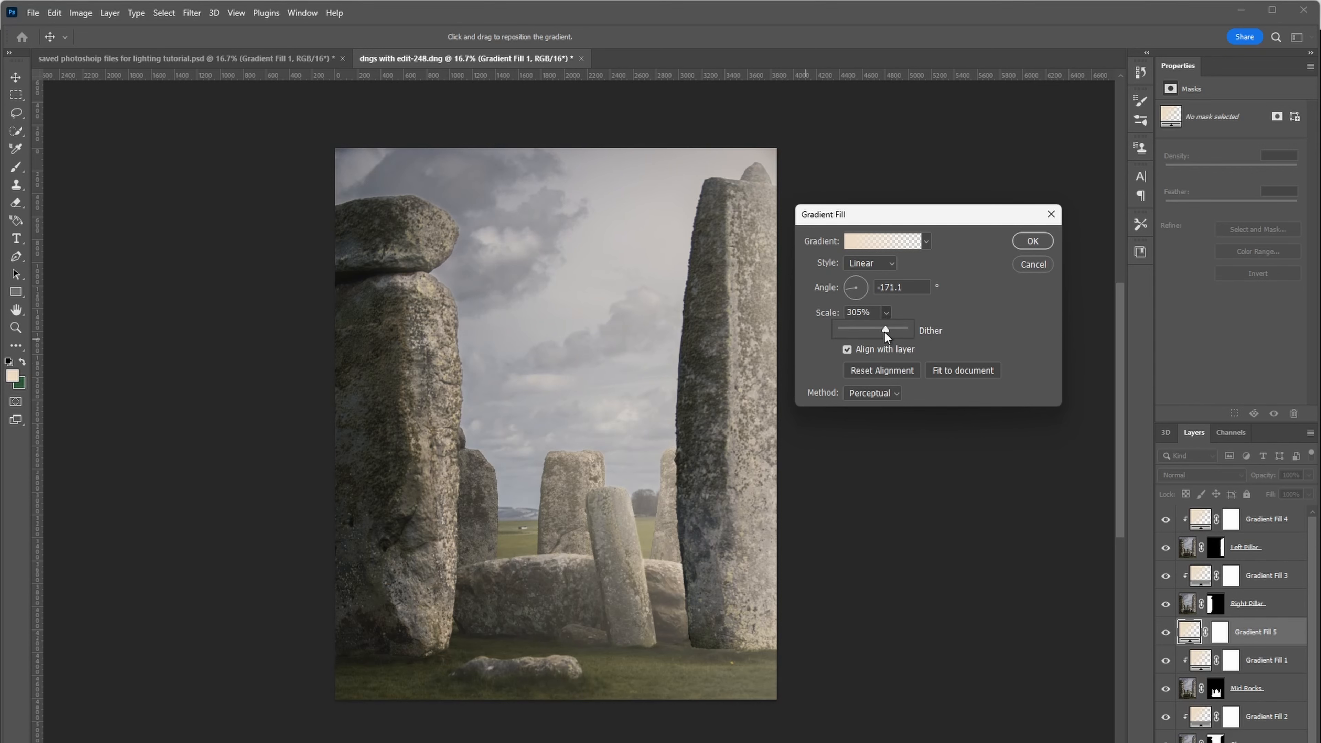
pyautogui.moveTo(887, 327); pyautogui.dragTo(889, 329)
pyautogui.click(765, 410)
pyautogui.moveTo(884, 333); pyautogui.dragTo(888, 335)
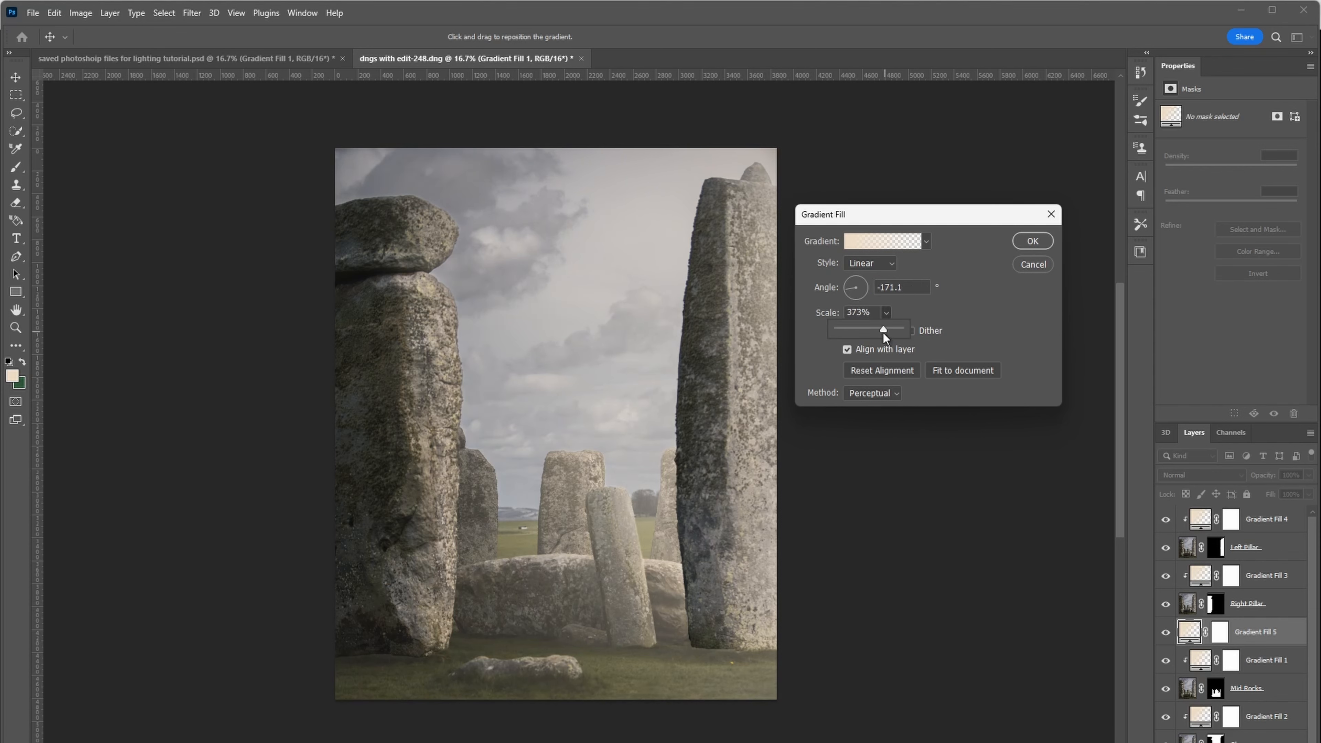
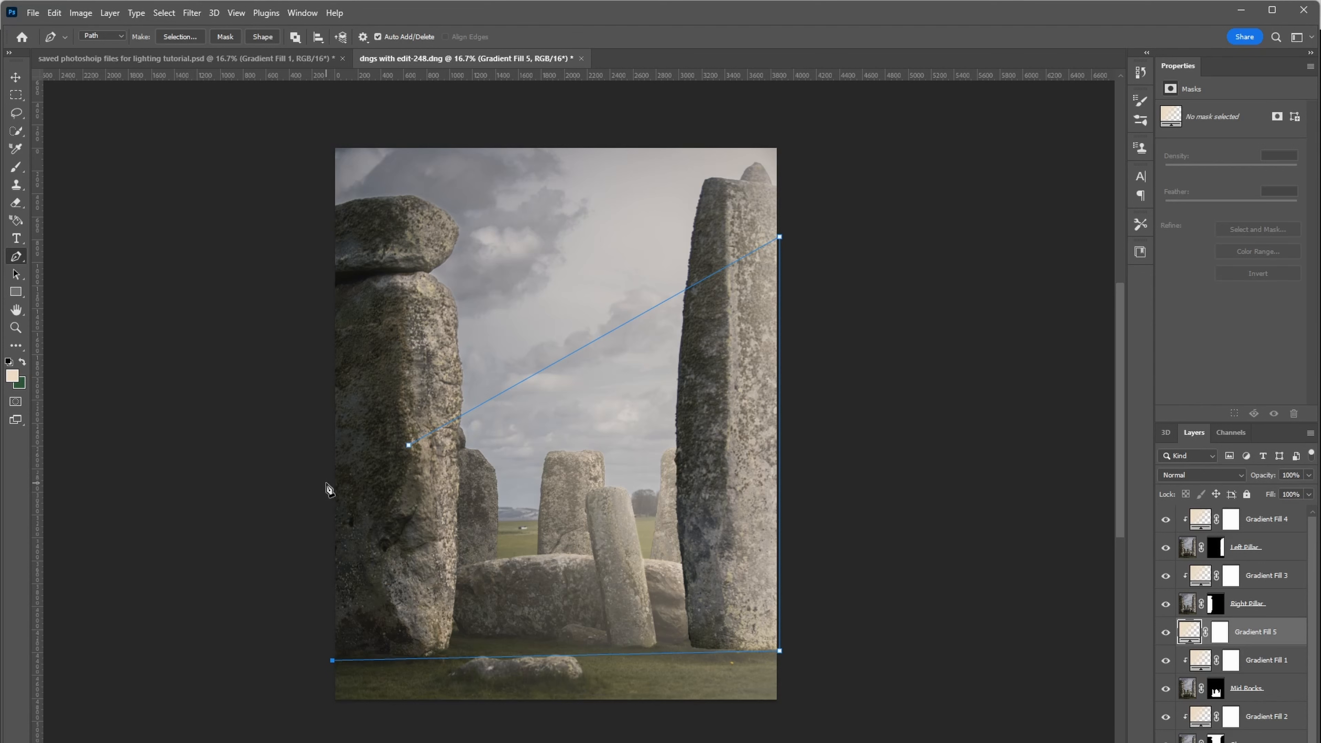
# Close the pen path around the area below the diagonal between the pillars and convert it to a new selection with 0.2 px feather
pyautogui.click(326, 483)
pyautogui.click(409, 445)
pyautogui.rightClick(645, 474)
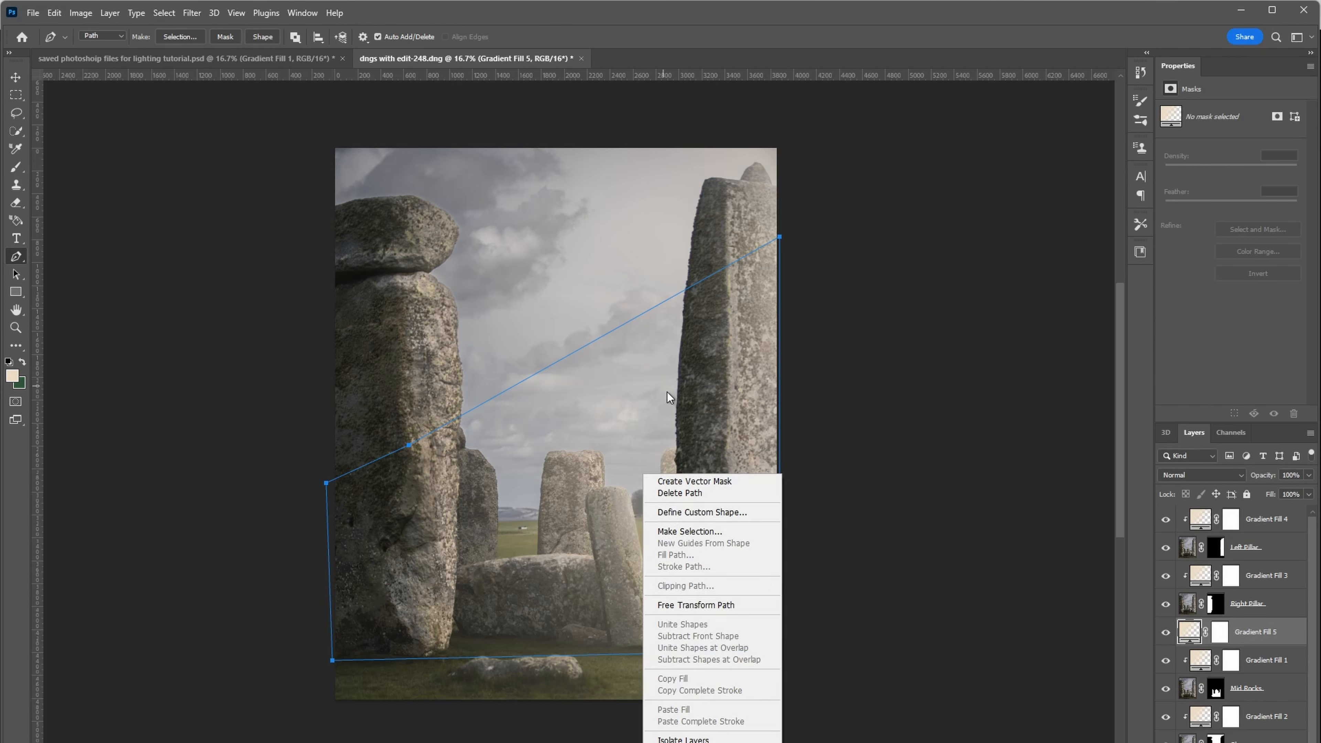
pyautogui.click(666, 534)
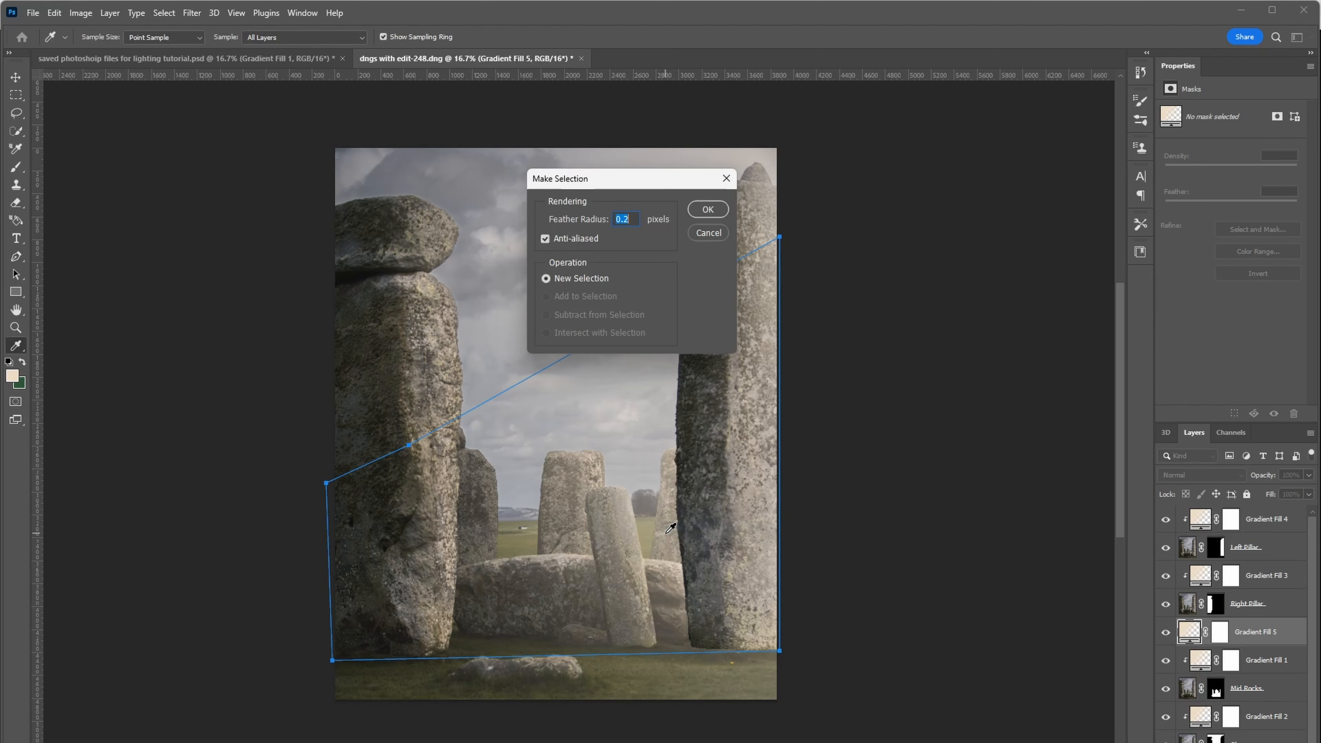
pyautogui.click(708, 209)
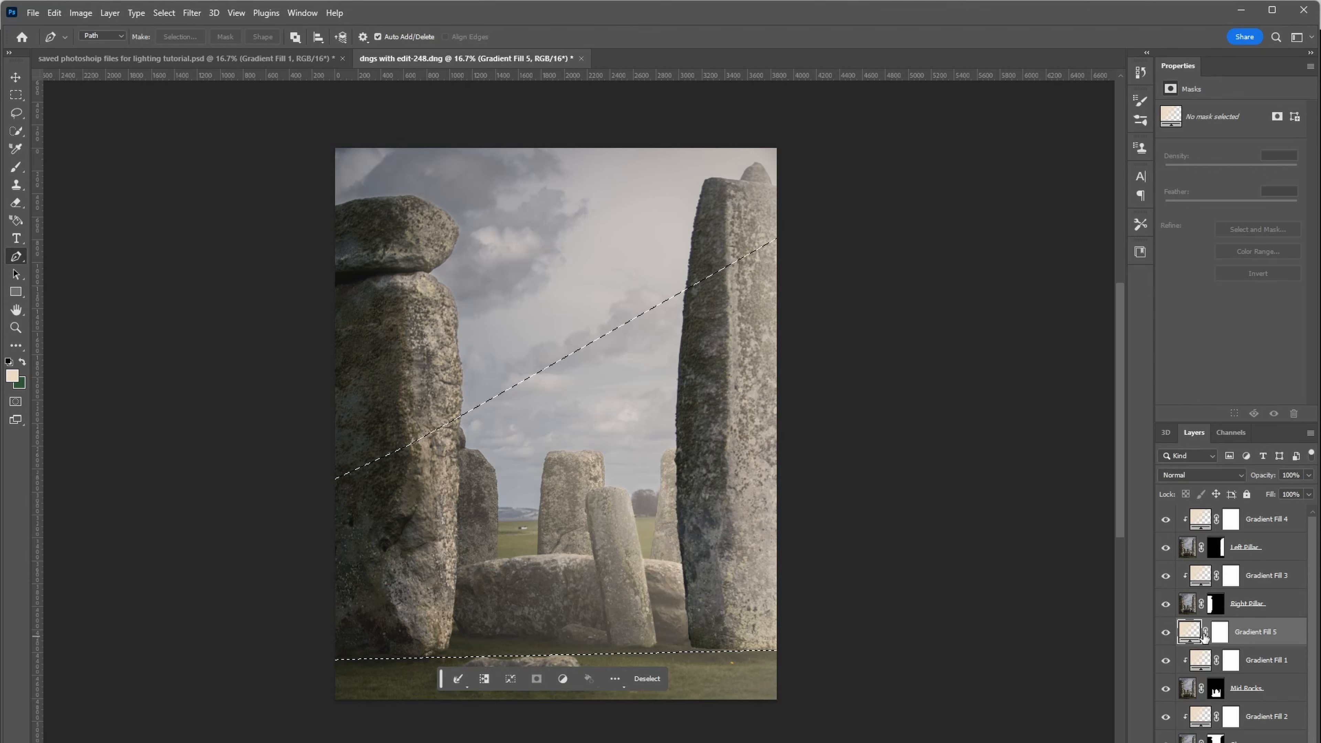
# Rename the new unclipped gradient fill layer as Ray
pyautogui.doubleClick(1256, 632)
pyautogui.write('Ray')
pyautogui.press('Return')
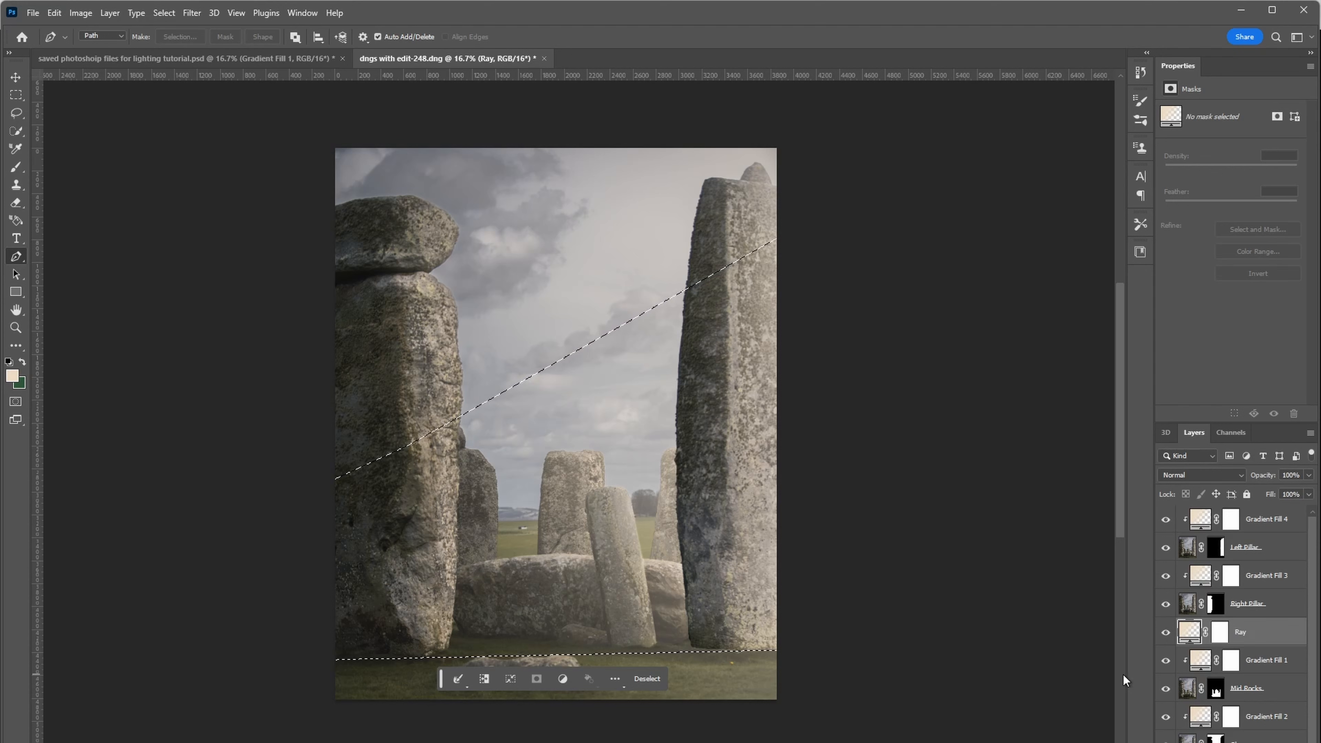
# Invert the selection, fill it with black on the Ray layer's mask using the Paint Bucket, and deselect
pyautogui.click(1220, 633)
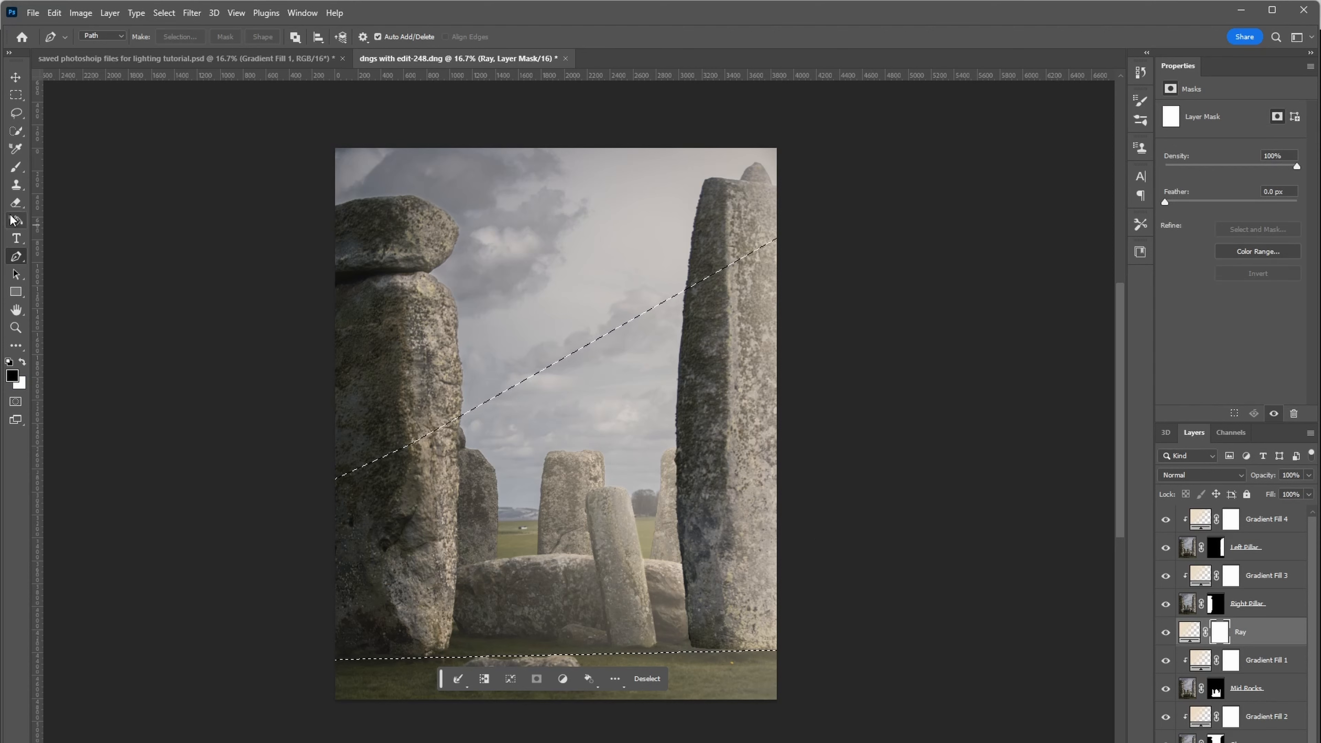
pyautogui.click(16, 347)
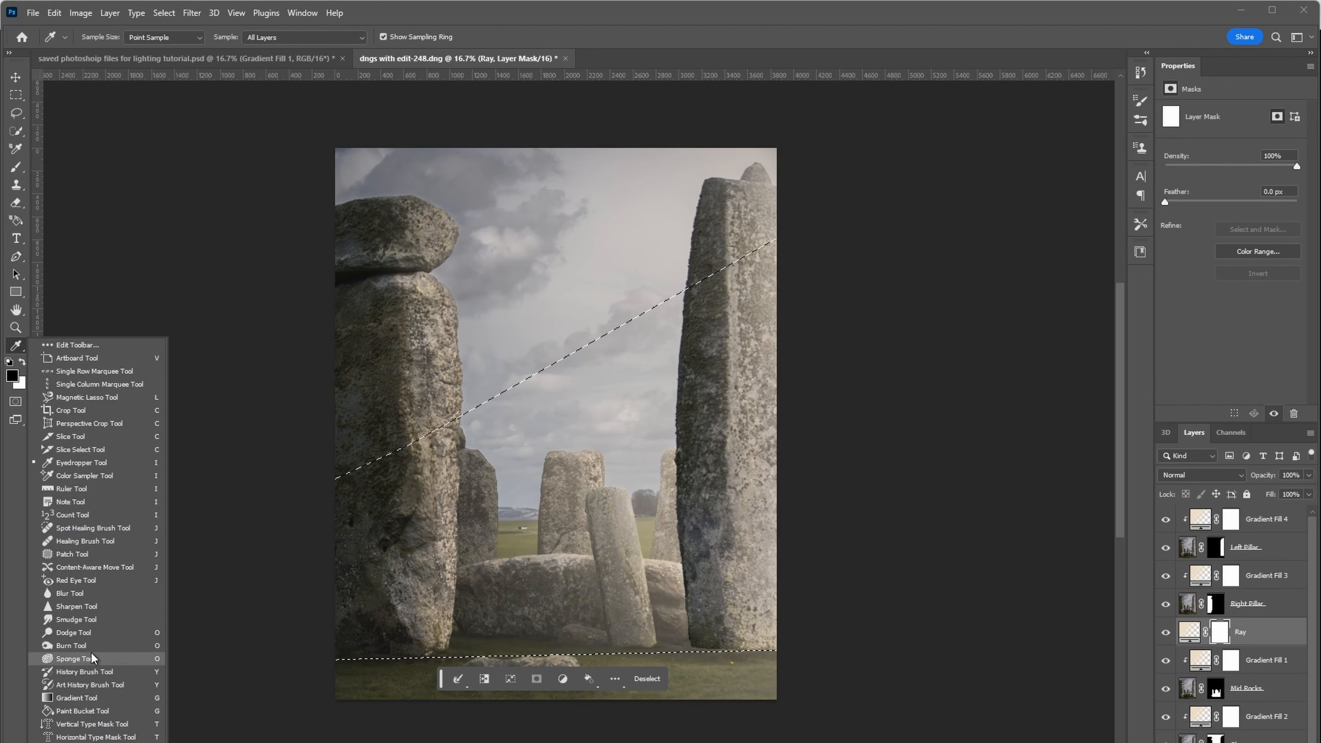
pyautogui.click(88, 714)
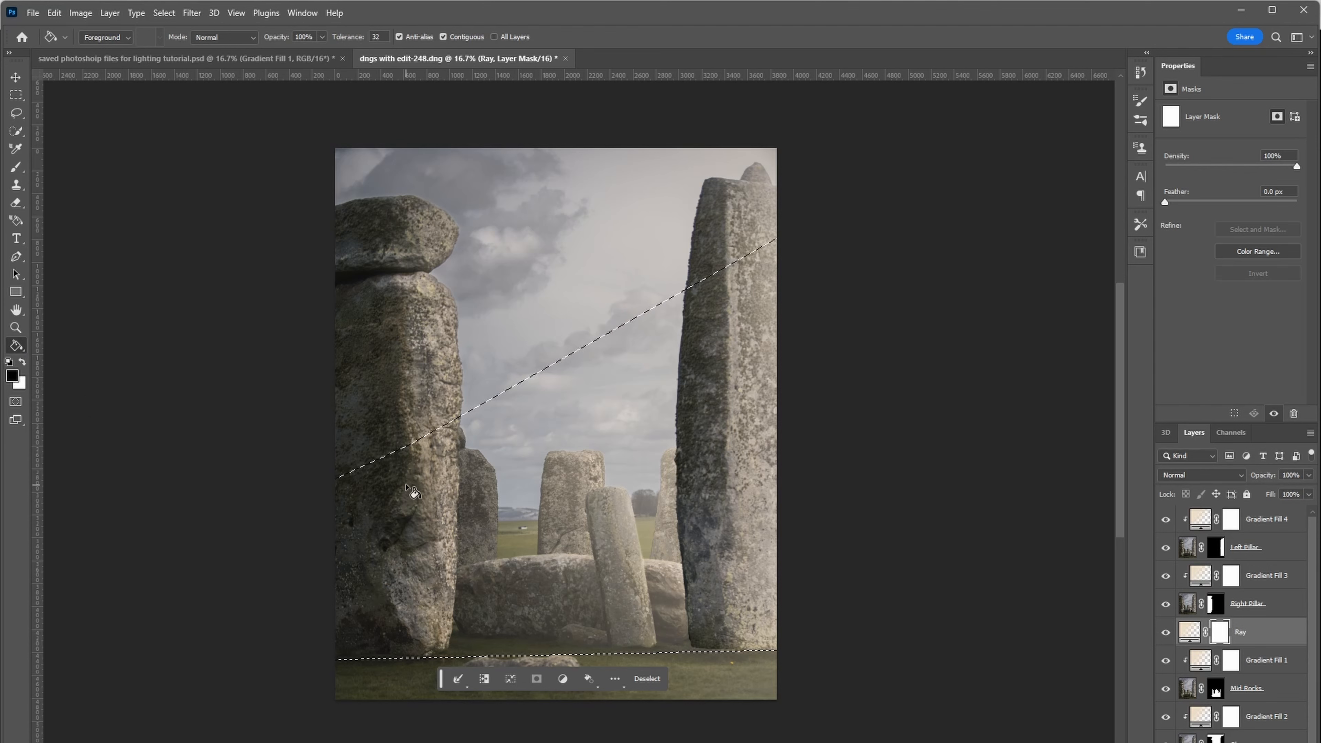
pyautogui.click(460, 491)
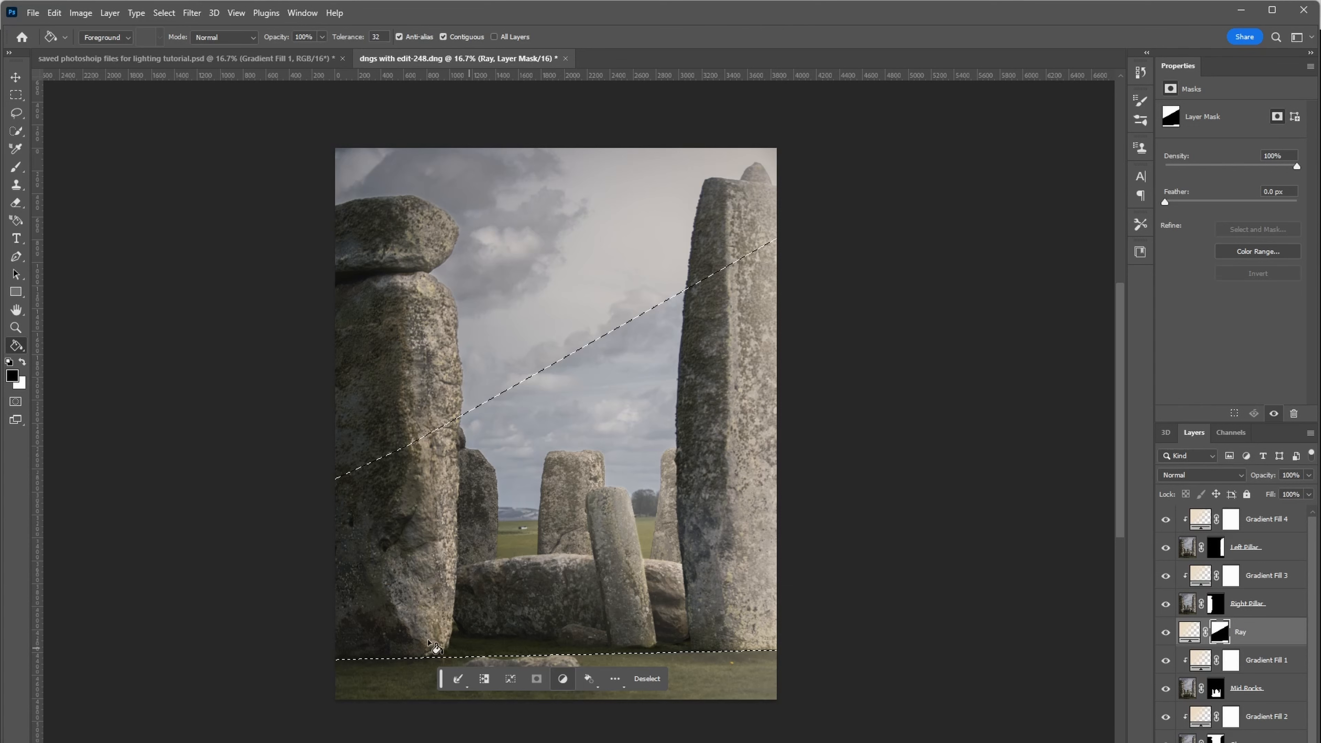
pyautogui.click(587, 462)
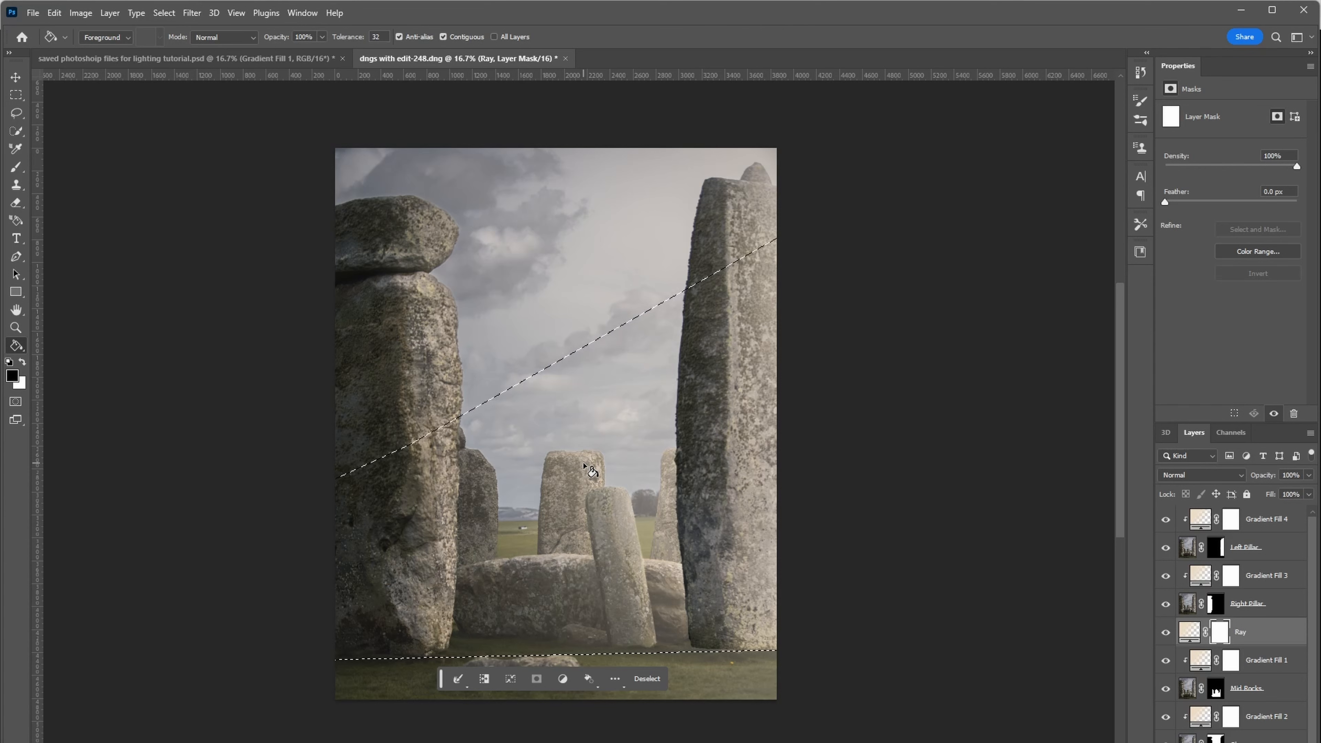
pyautogui.hotkey('ctrl', 'shift', 'i')
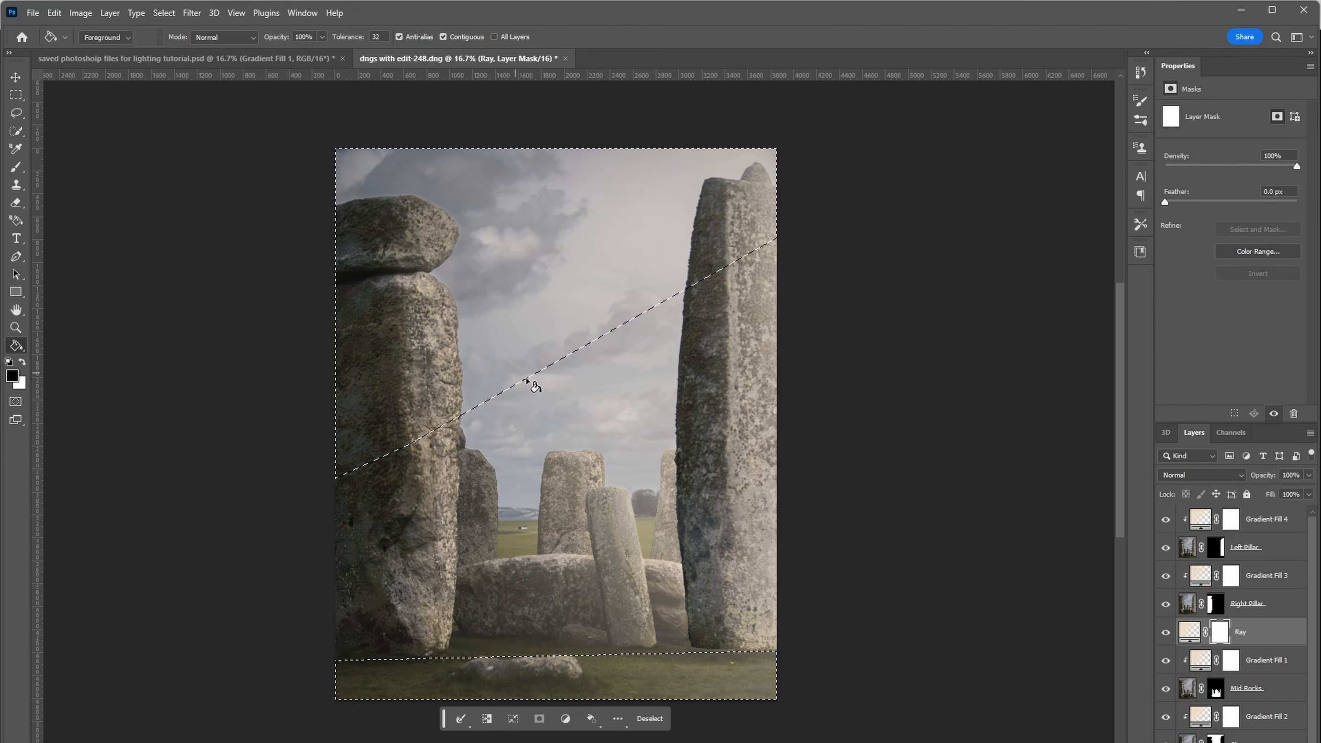
pyautogui.click(572, 416)
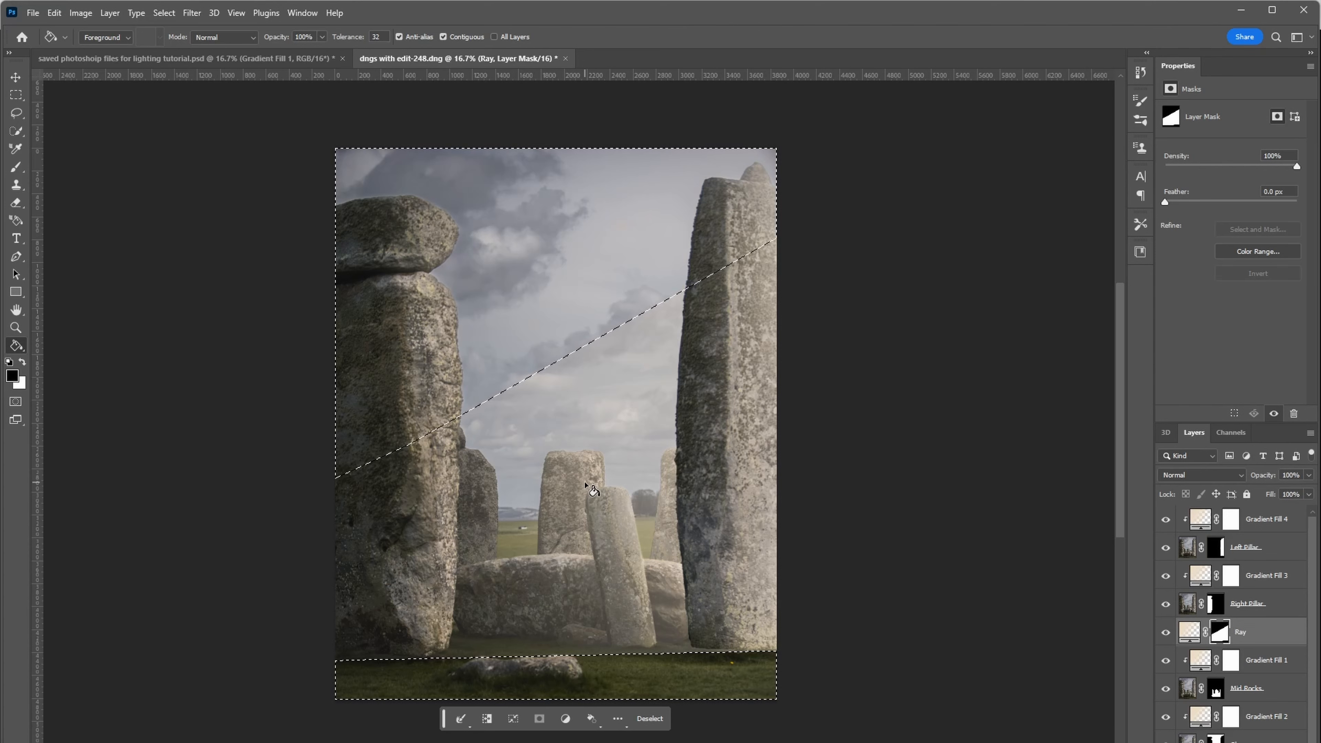
pyautogui.hotkey('ctrl', 'd')
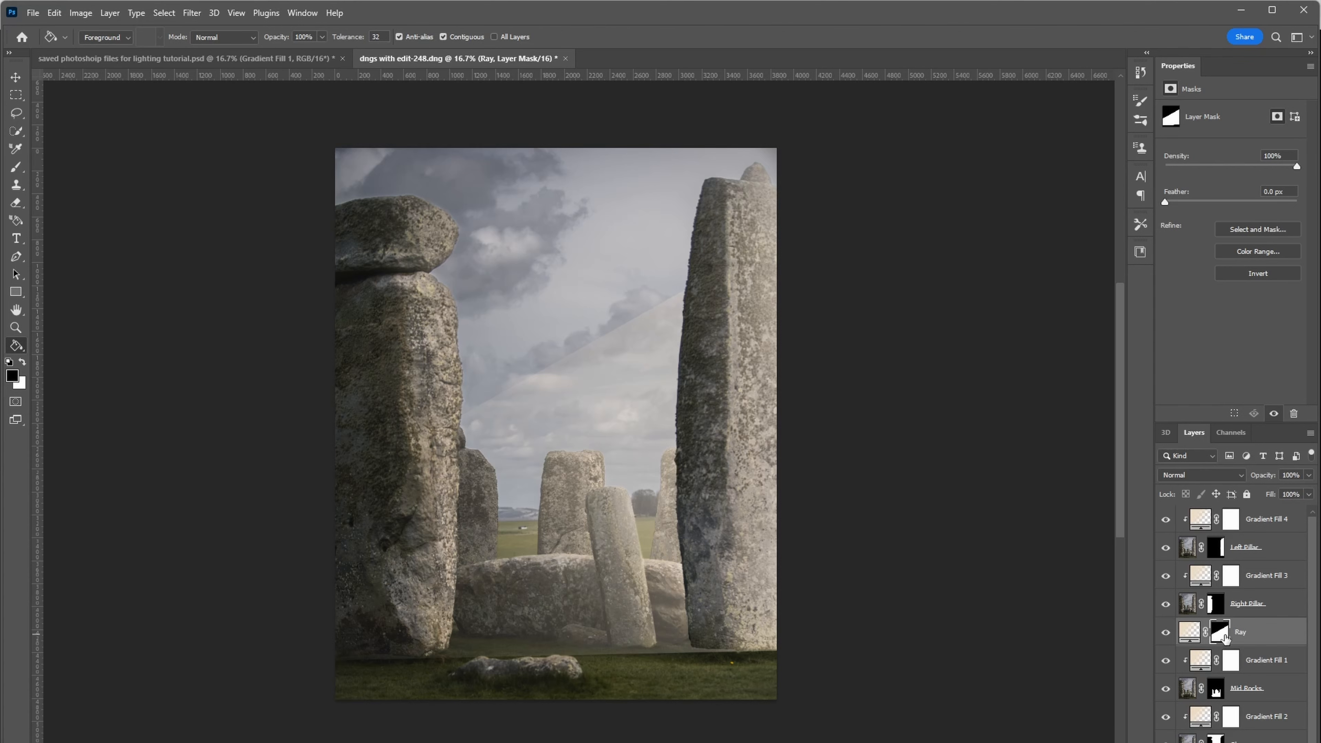
# Set up the Brush tool with a soft 291 px tip, 0% hardness and black as the foreground color
pyautogui.click(19, 170)
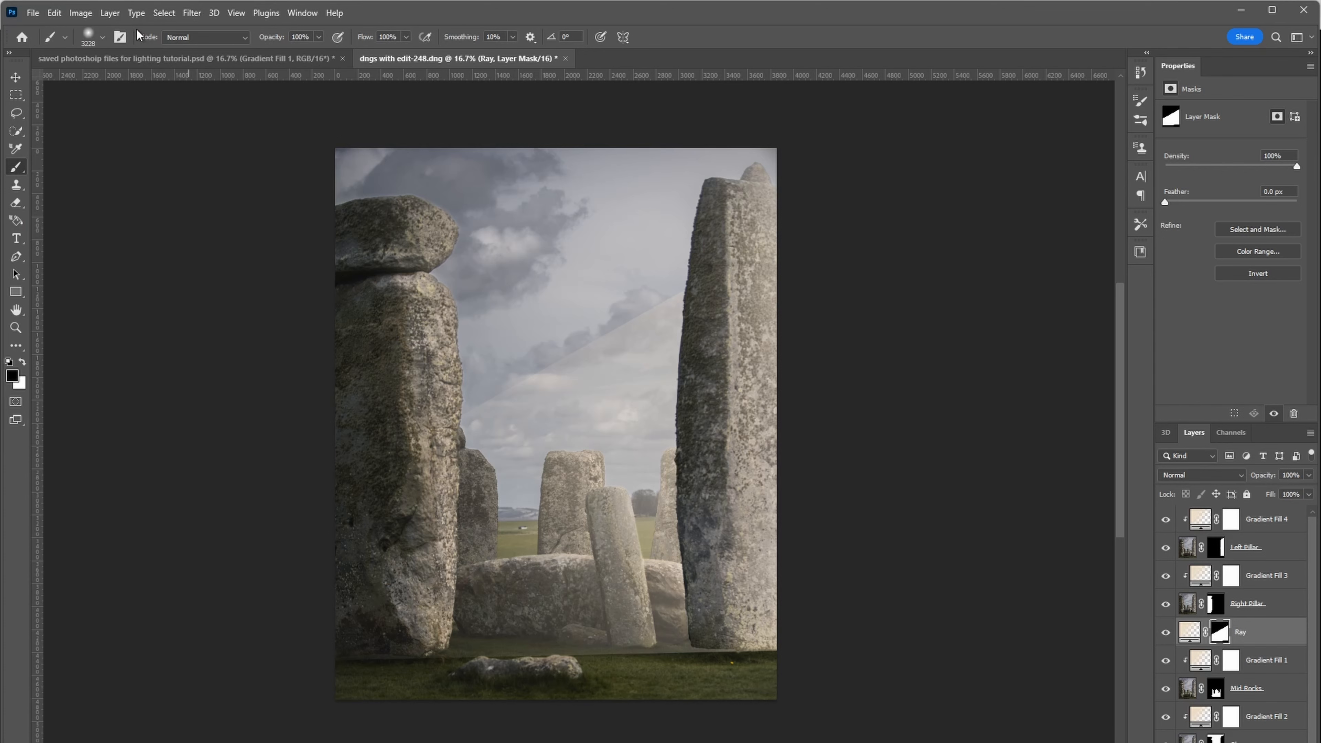
pyautogui.click(102, 39)
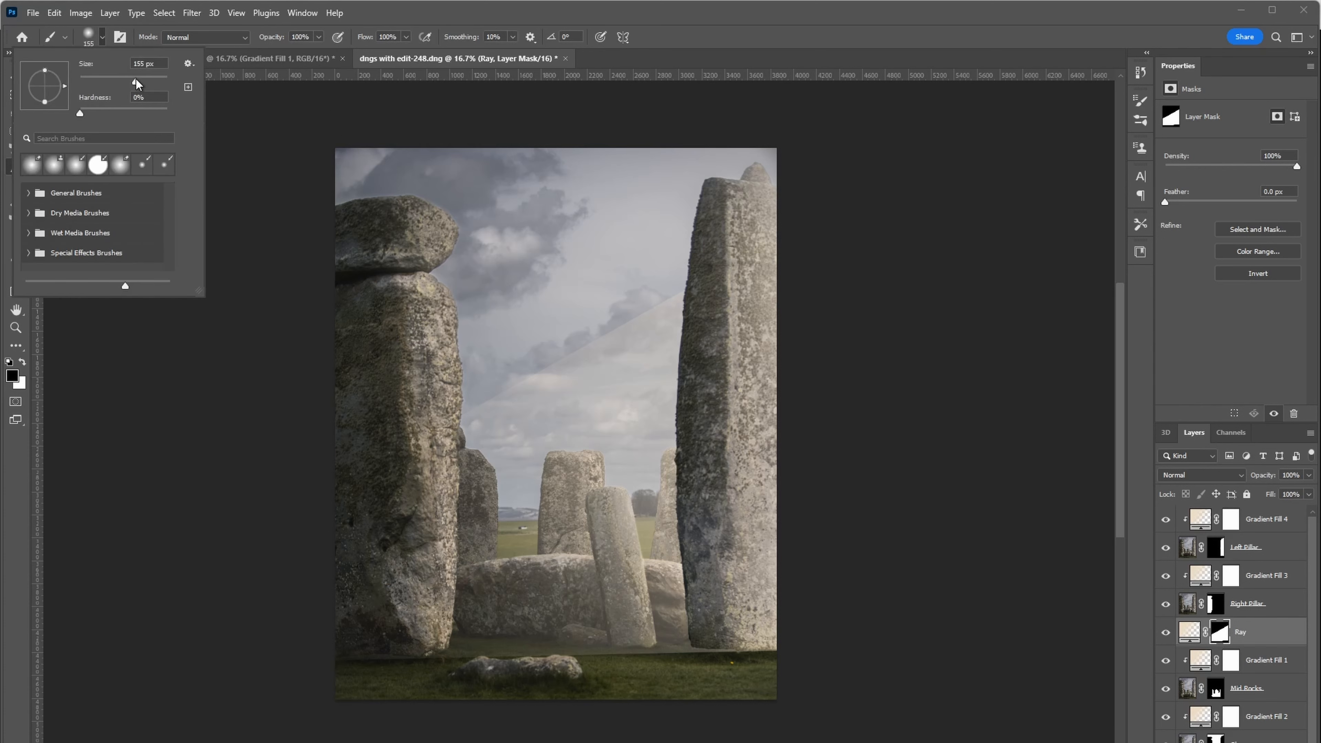
pyautogui.moveTo(136, 78); pyautogui.dragTo(150, 78)
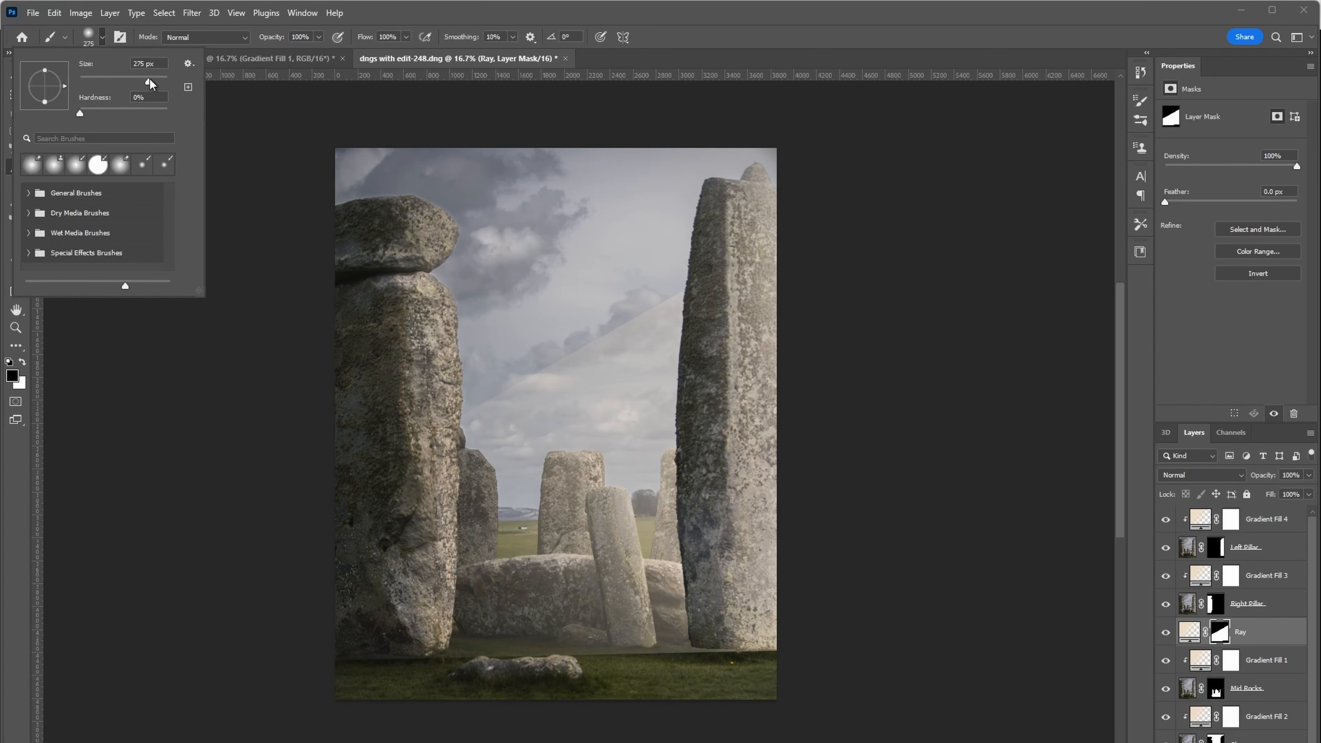
pyautogui.click(15, 376)
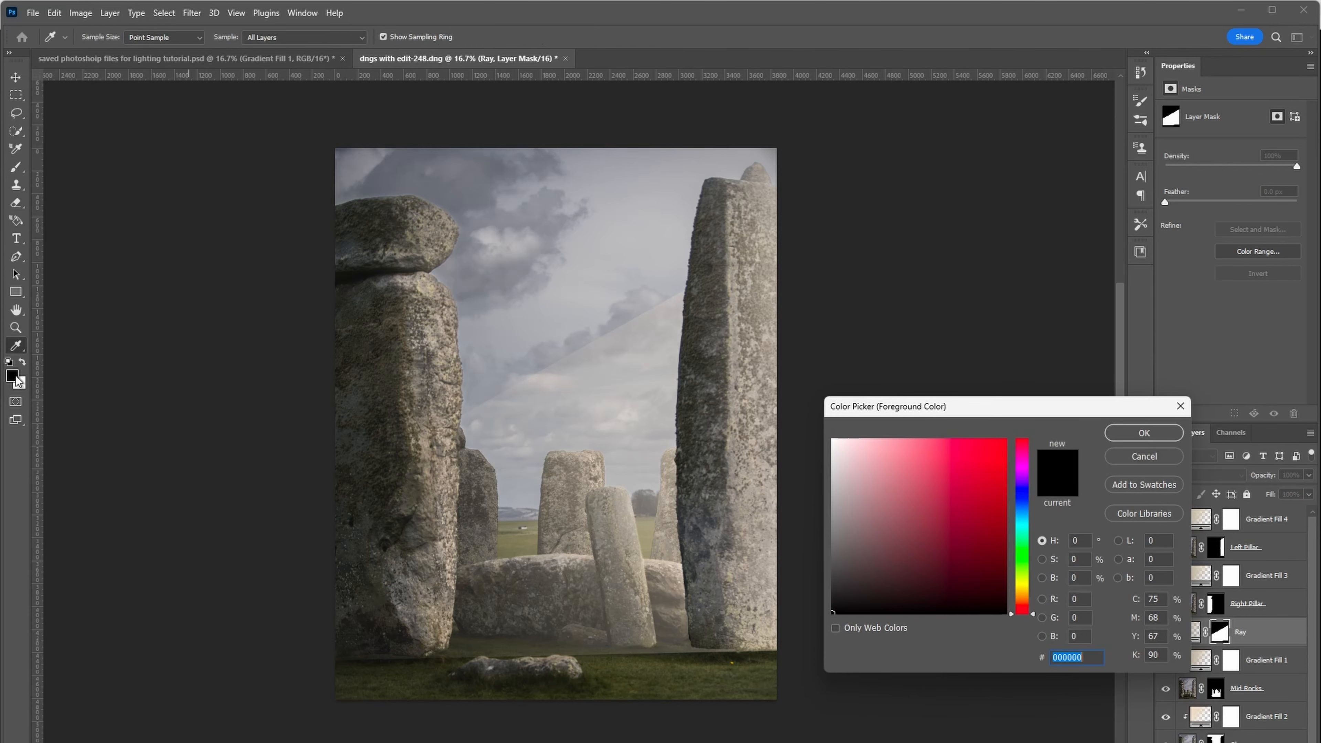
pyautogui.click(1120, 436)
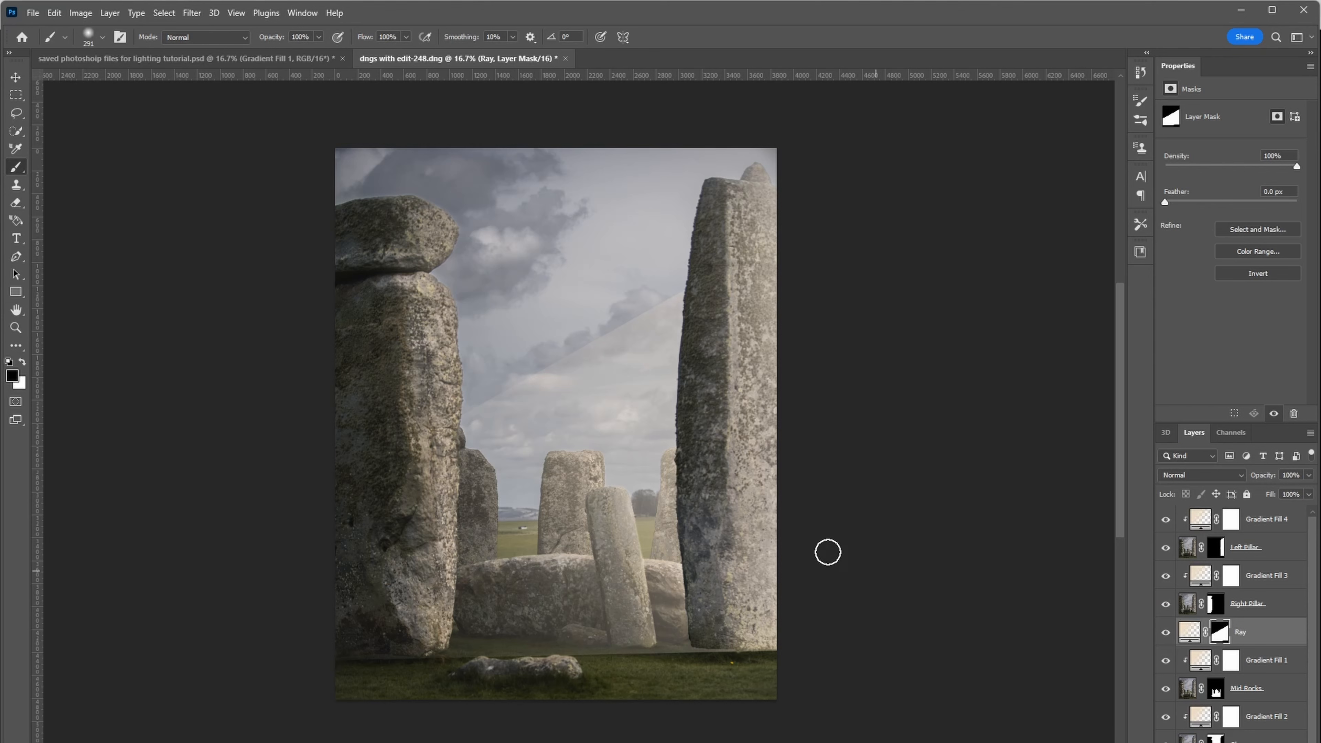
# Paint black along the ray's diagonal upper edge on the Ray mask, using 0% brush hardness to soften the edge
pyautogui.moveTo(634, 293)
pyautogui.mouseDown()
pyautogui.moveTo(586, 363)
pyautogui.moveTo(545, 359)
pyautogui.moveTo(603, 314)
pyautogui.moveTo(557, 377)
pyautogui.moveTo(549, 432)
pyautogui.mouseUp()
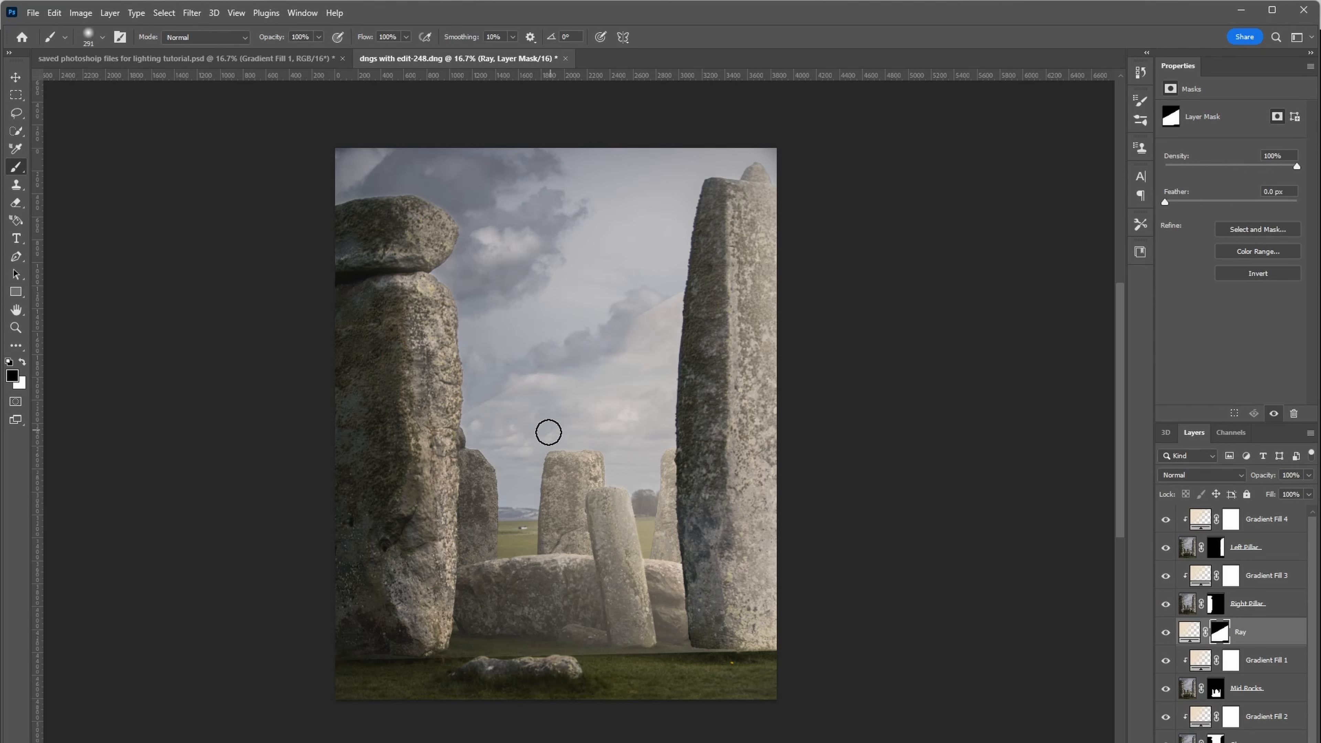
pyautogui.hotkey('ctrl', 'z')
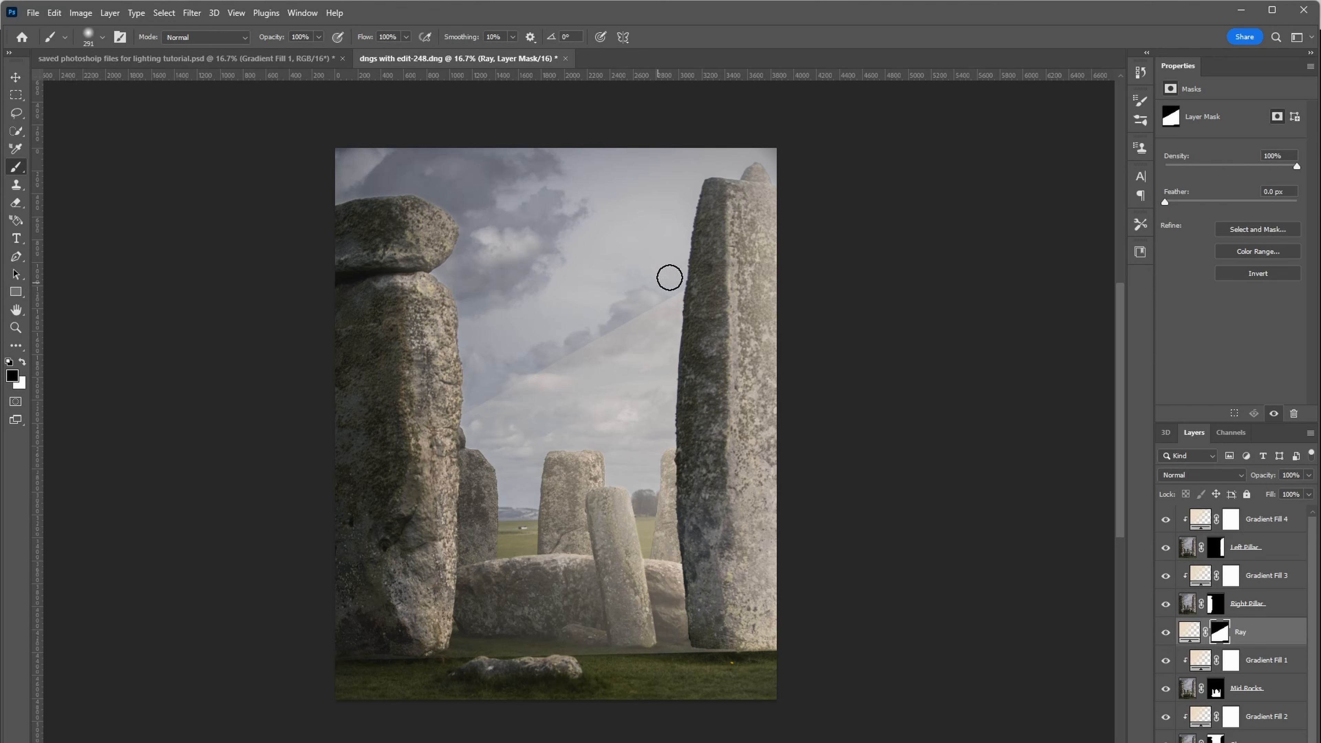
pyautogui.moveTo(686, 279); pyautogui.dragTo(344, 464)
pyautogui.click(101, 37)
pyautogui.moveTo(79, 113)
pyautogui.mouseDown()
pyautogui.moveTo(139, 114)
pyautogui.moveTo(38, 124)
pyautogui.mouseUp()
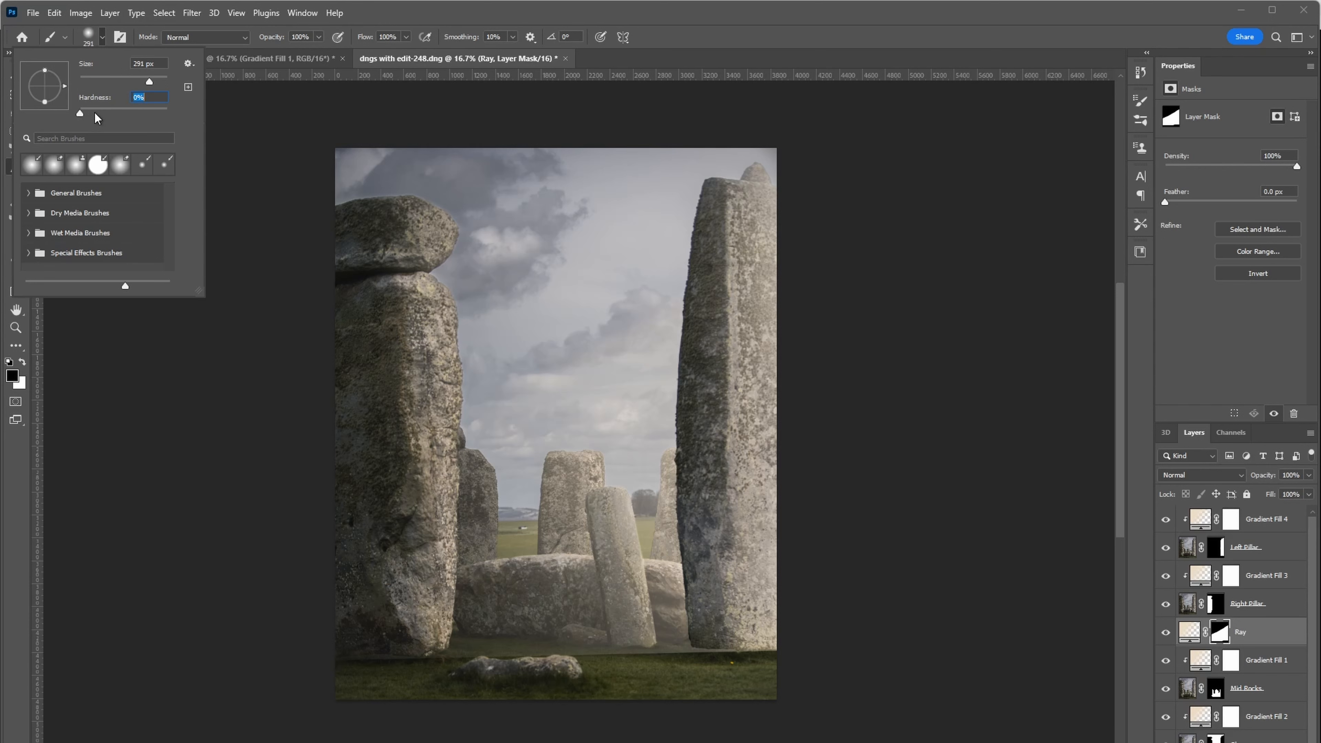
pyautogui.moveTo(77, 119)
pyautogui.mouseDown()
pyautogui.moveTo(169, 129)
pyautogui.moveTo(67, 128)
pyautogui.mouseUp()
pyautogui.click(103, 37)
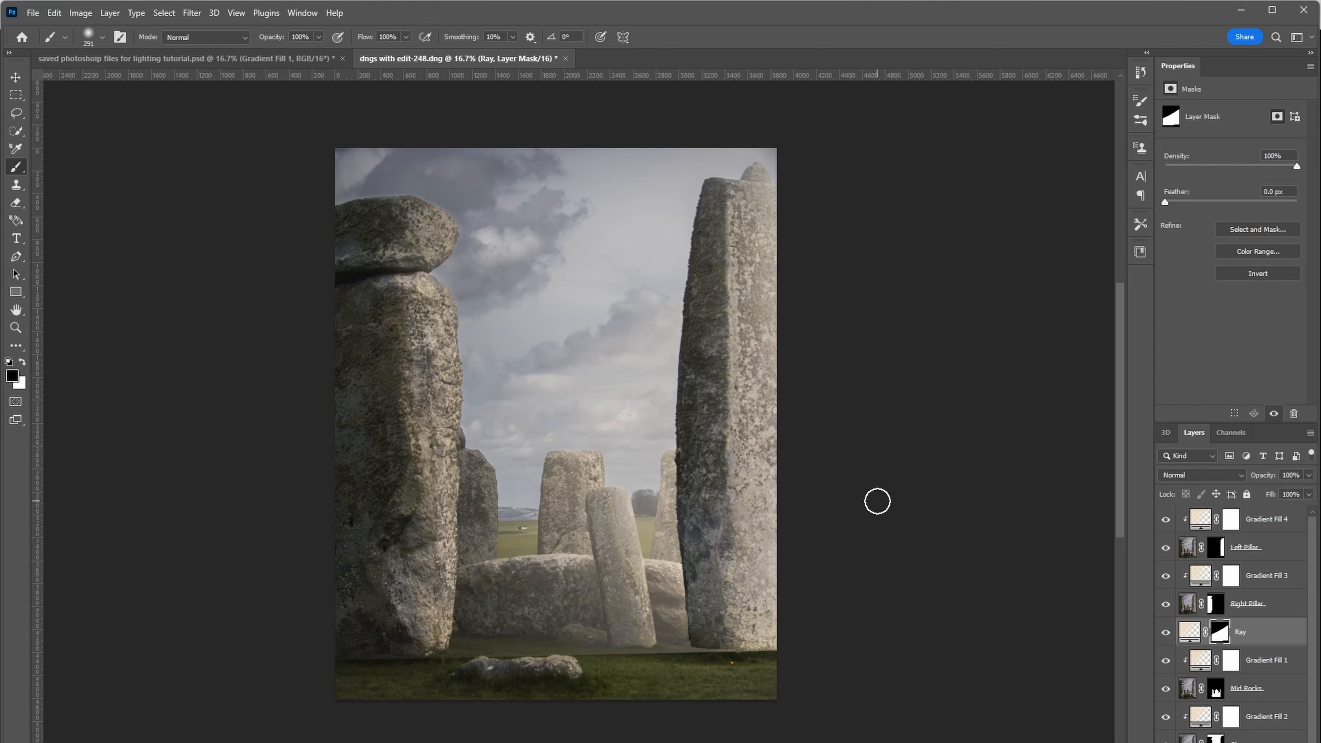
pyautogui.hotkey('ctrl', 'z')
pyautogui.hotkey('ctrl', 'shift', 'z')
# Try the Color Dodge, Screen and Normal blend modes on the Ray layer
pyautogui.click(1236, 475)
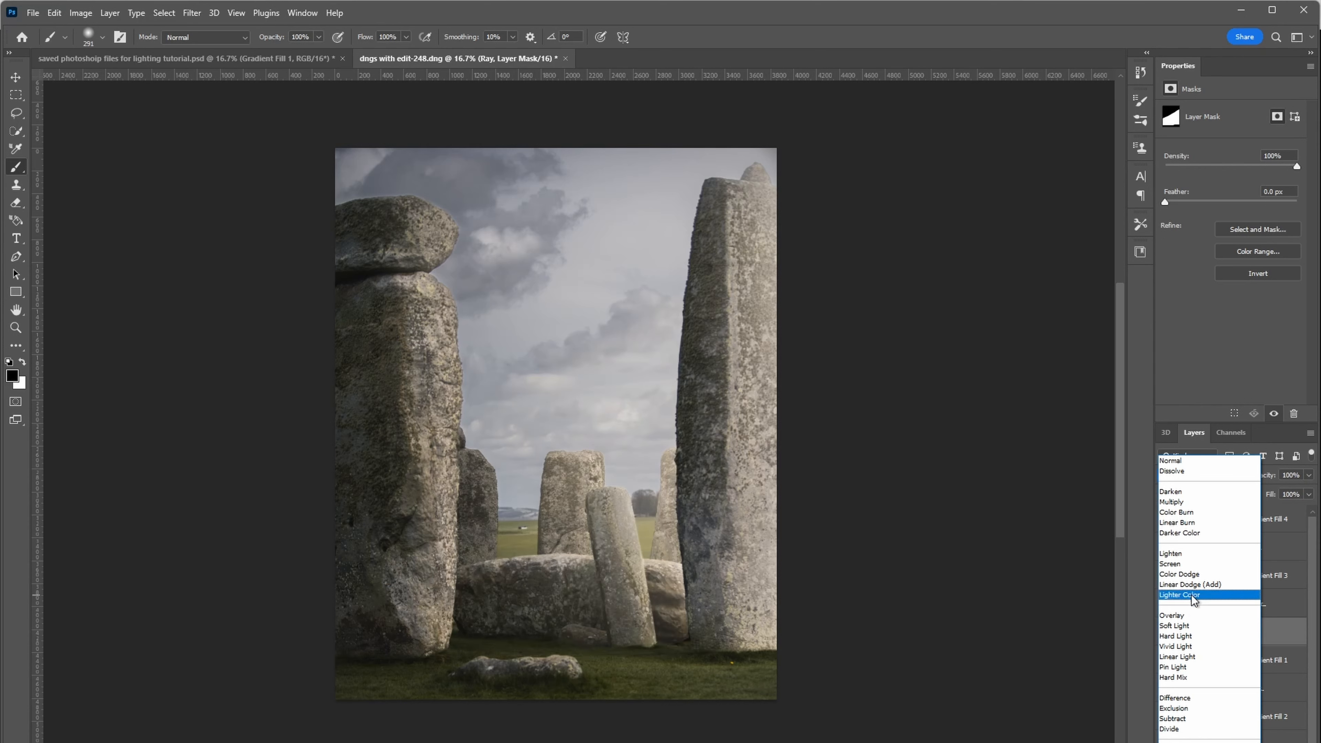
pyautogui.click(1181, 574)
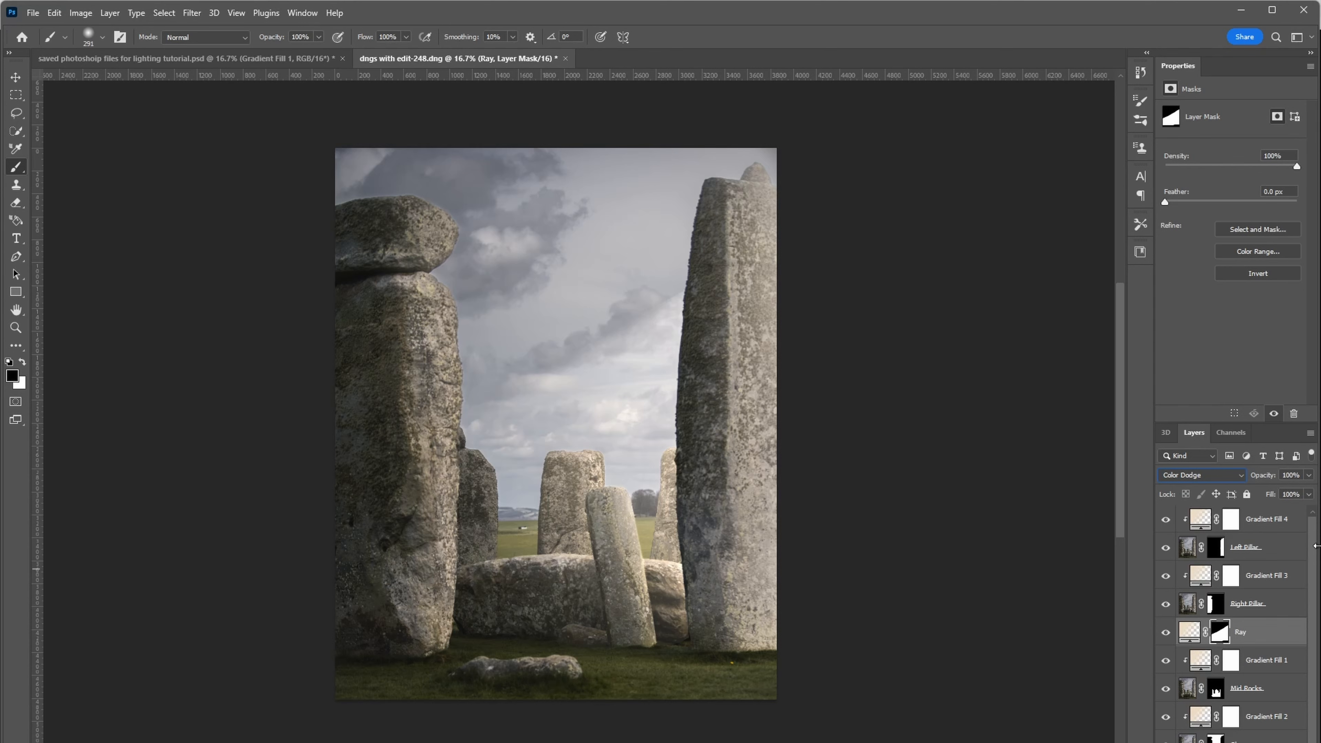
pyautogui.click(1199, 475)
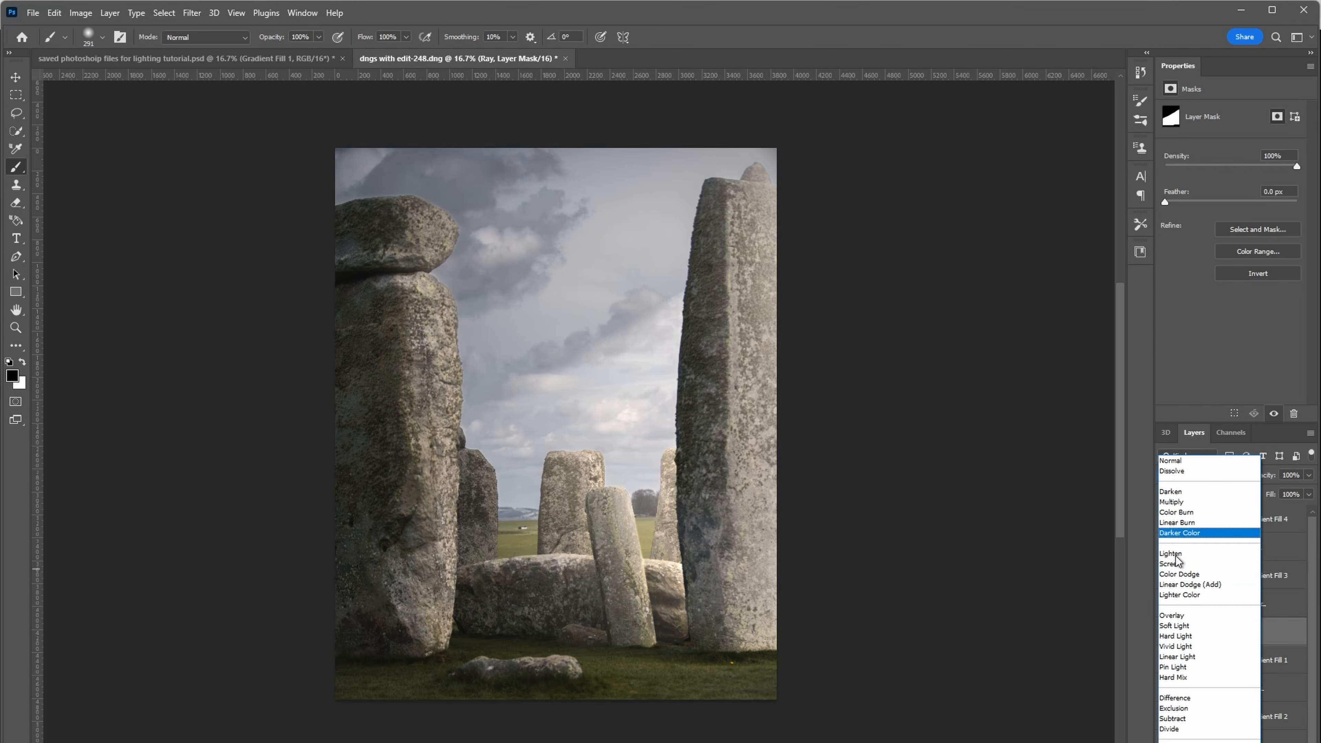
pyautogui.click(1176, 564)
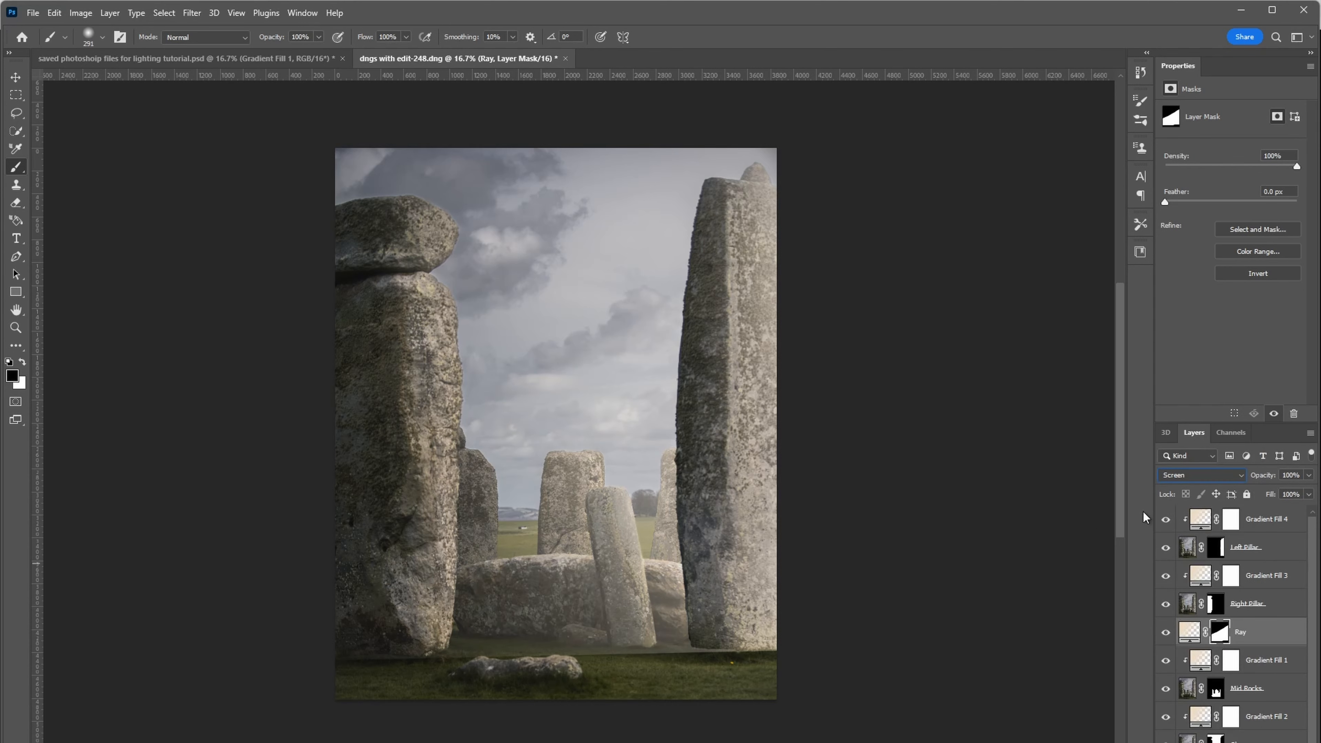
pyautogui.click(1203, 471)
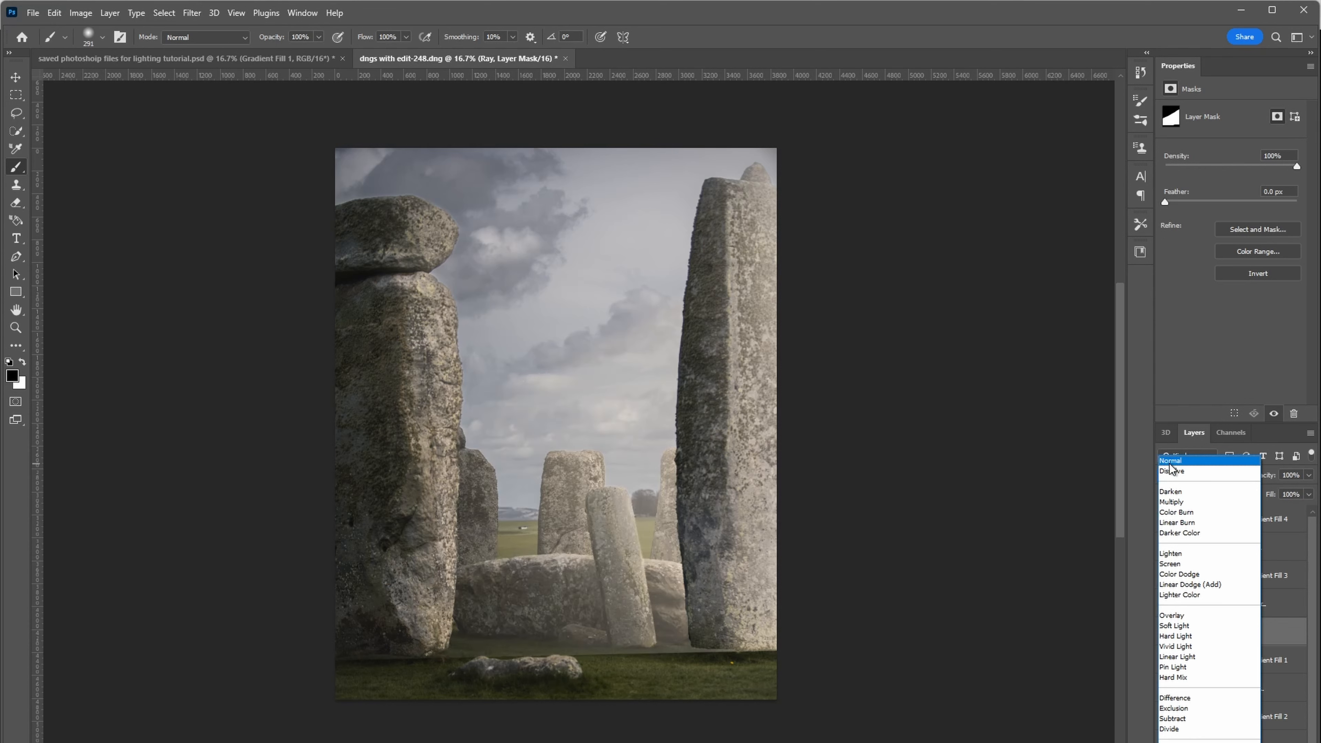
pyautogui.click(1170, 462)
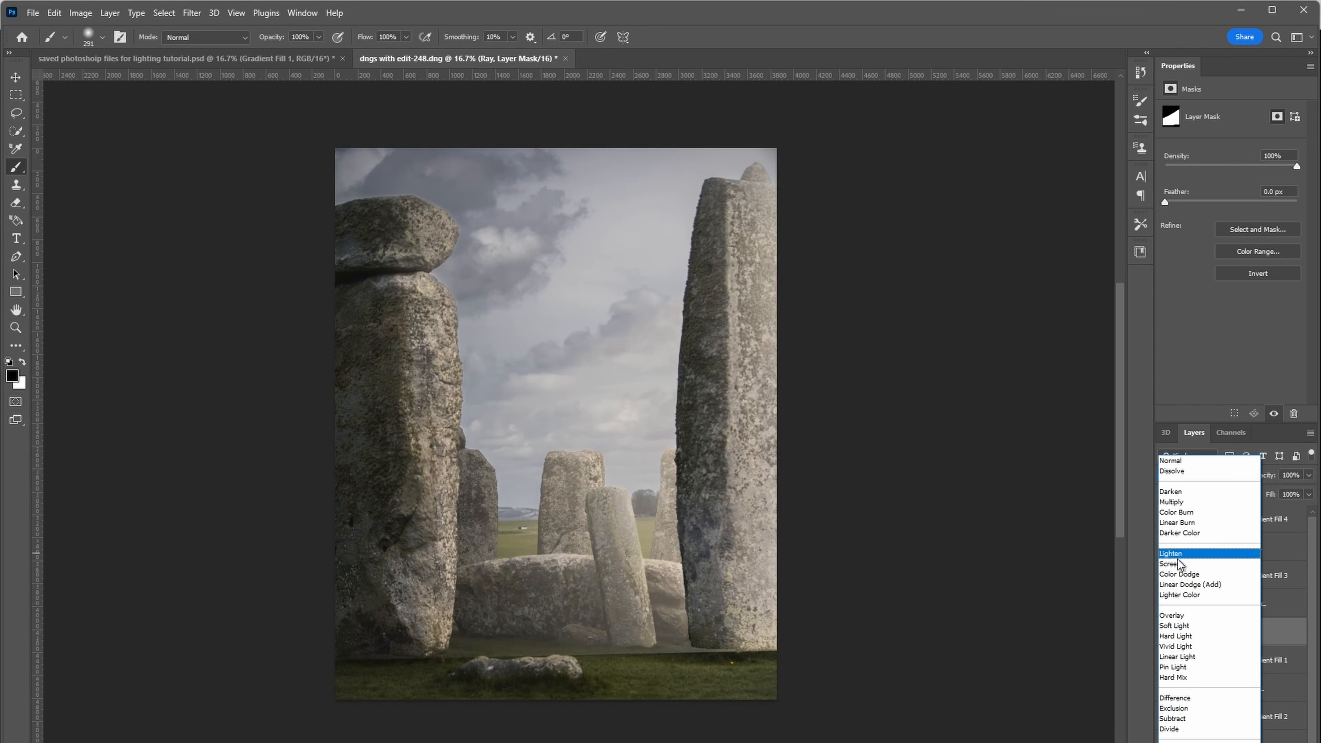
# Set the Ray layer's blend mode to Screen and lower its opacity to 41%
pyautogui.click(1195, 565)
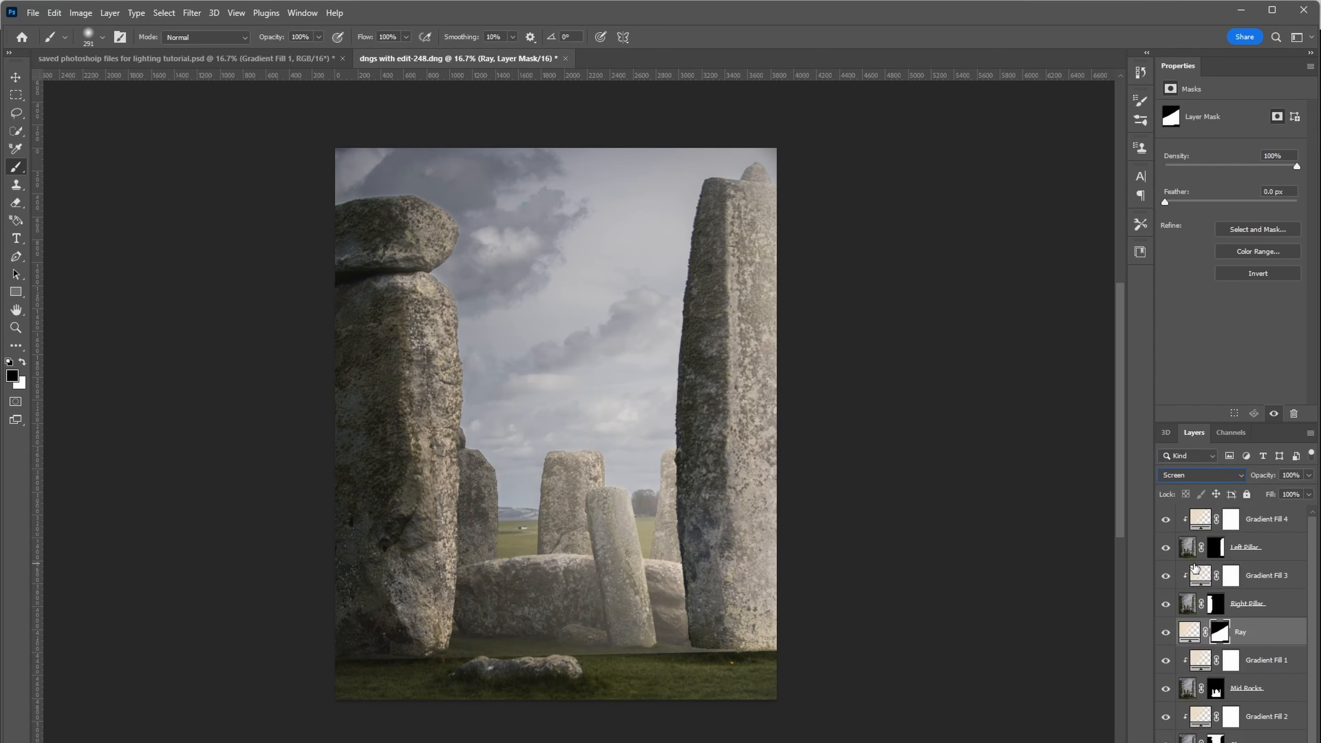
pyautogui.click(1309, 479)
pyautogui.moveTo(1311, 490); pyautogui.dragTo(1293, 490)
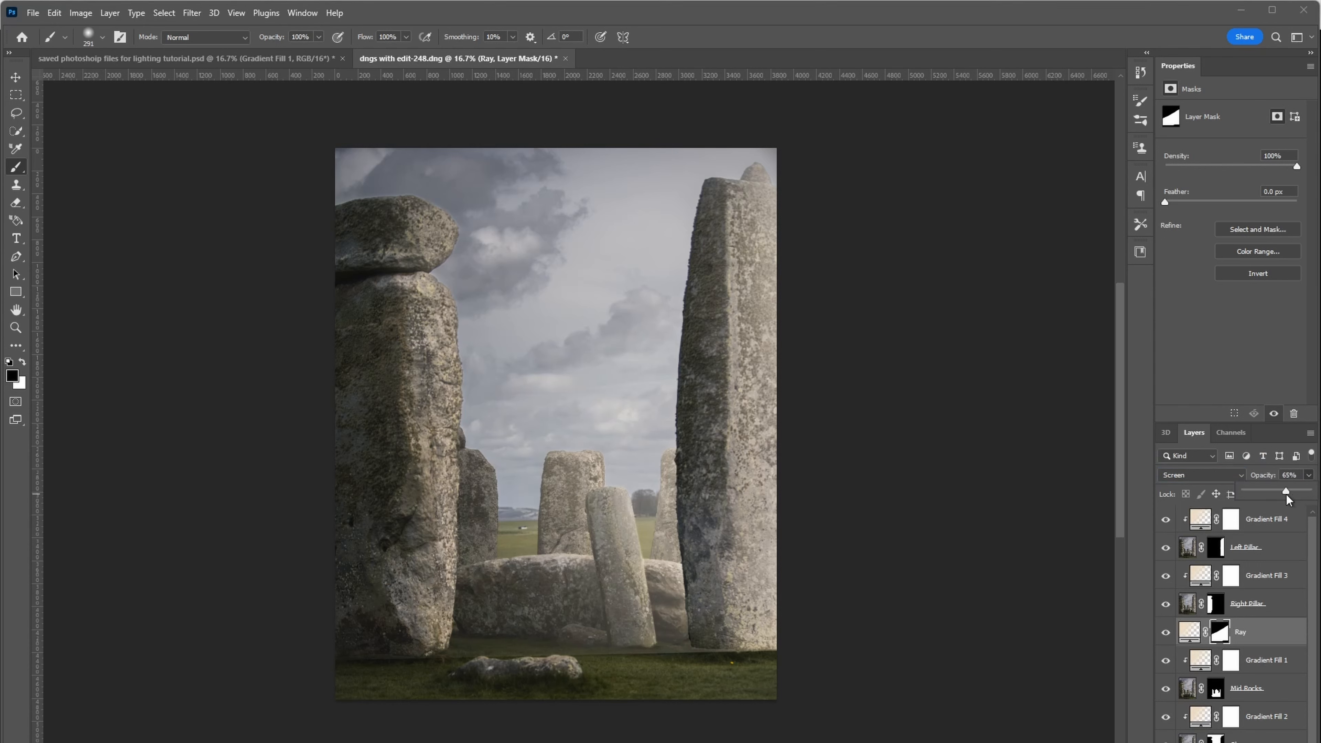
# Toggle the Ray layer's visibility repeatedly to compare the image with and without the light ray
pyautogui.click(1166, 632)
pyautogui.click(1165, 633)
pyautogui.click(1165, 632)
pyautogui.click(1166, 632)
pyautogui.click(1166, 634)
pyautogui.click(1165, 632)
pyautogui.click(1165, 632)
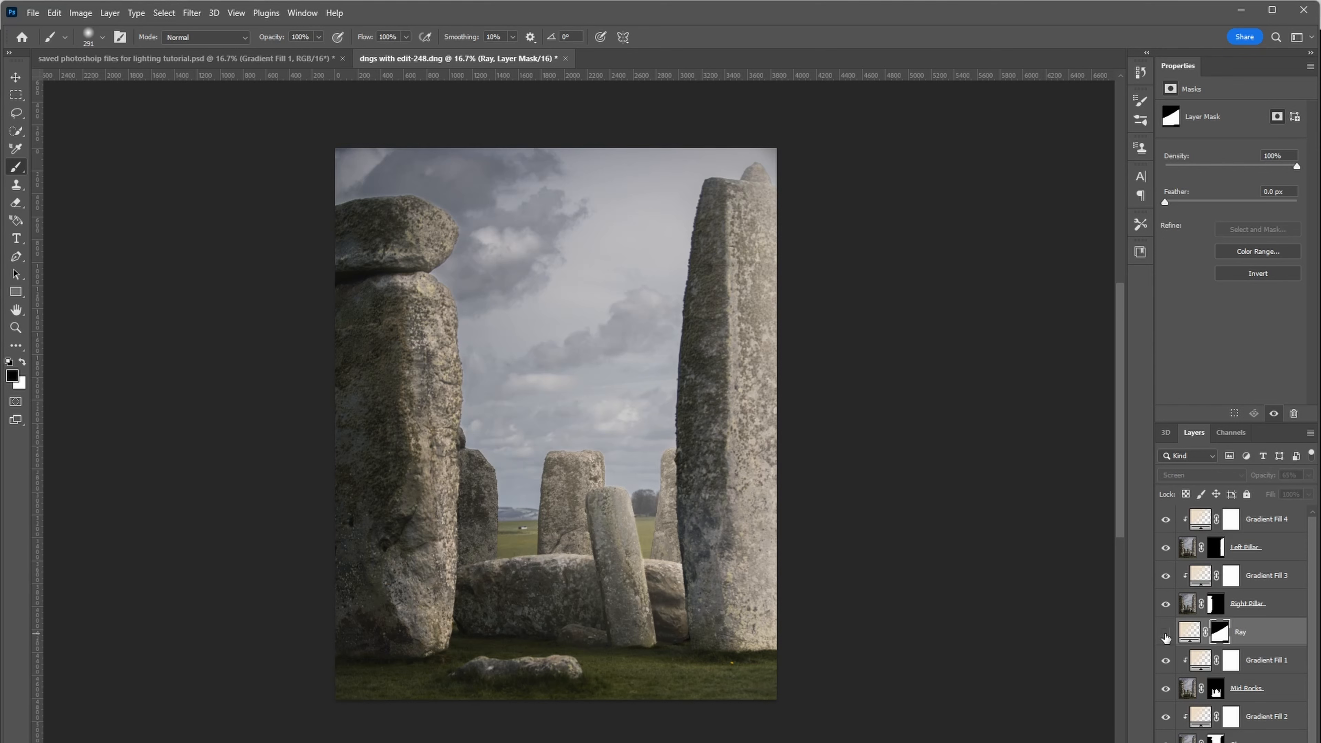
pyautogui.click(1165, 633)
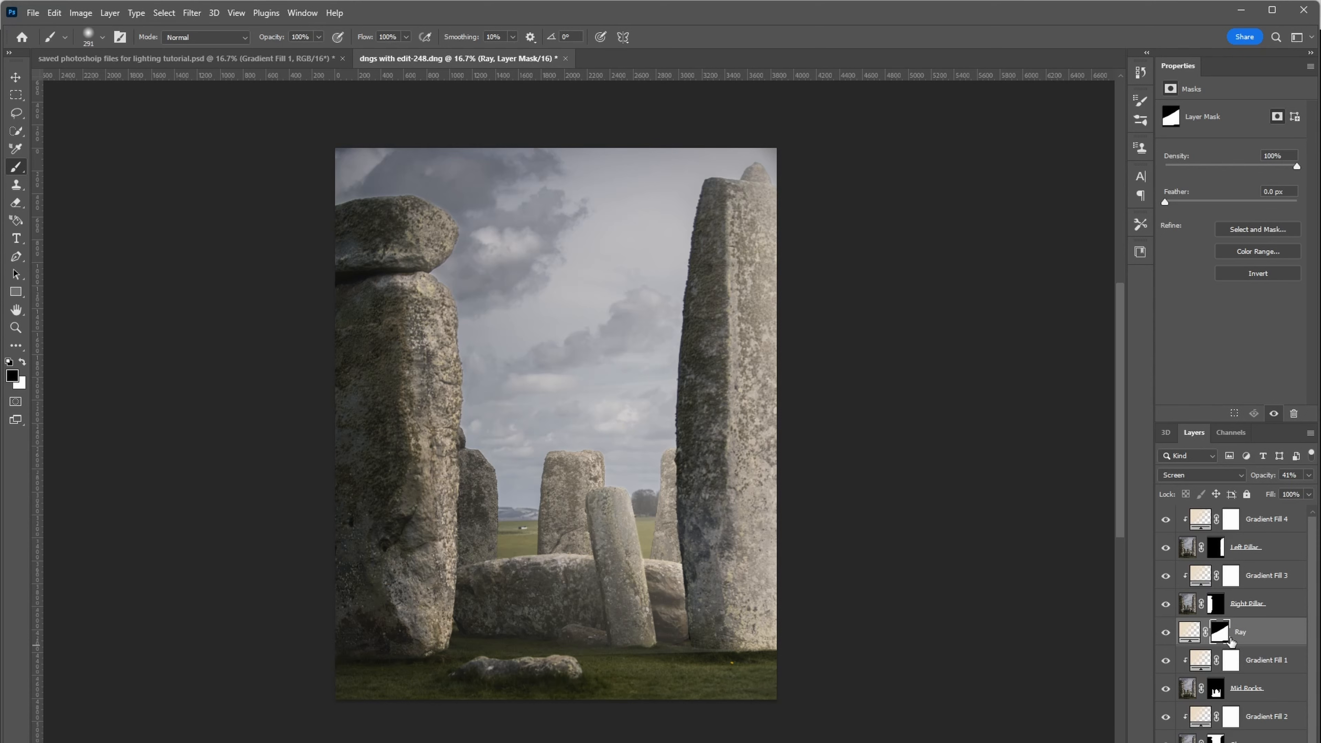
# Add an empty layer above Ray and ready the Paint Bucket with black (#000000) as the foreground color
pyautogui.hotkey('ctrl', 'shift', 'alt', 'n')
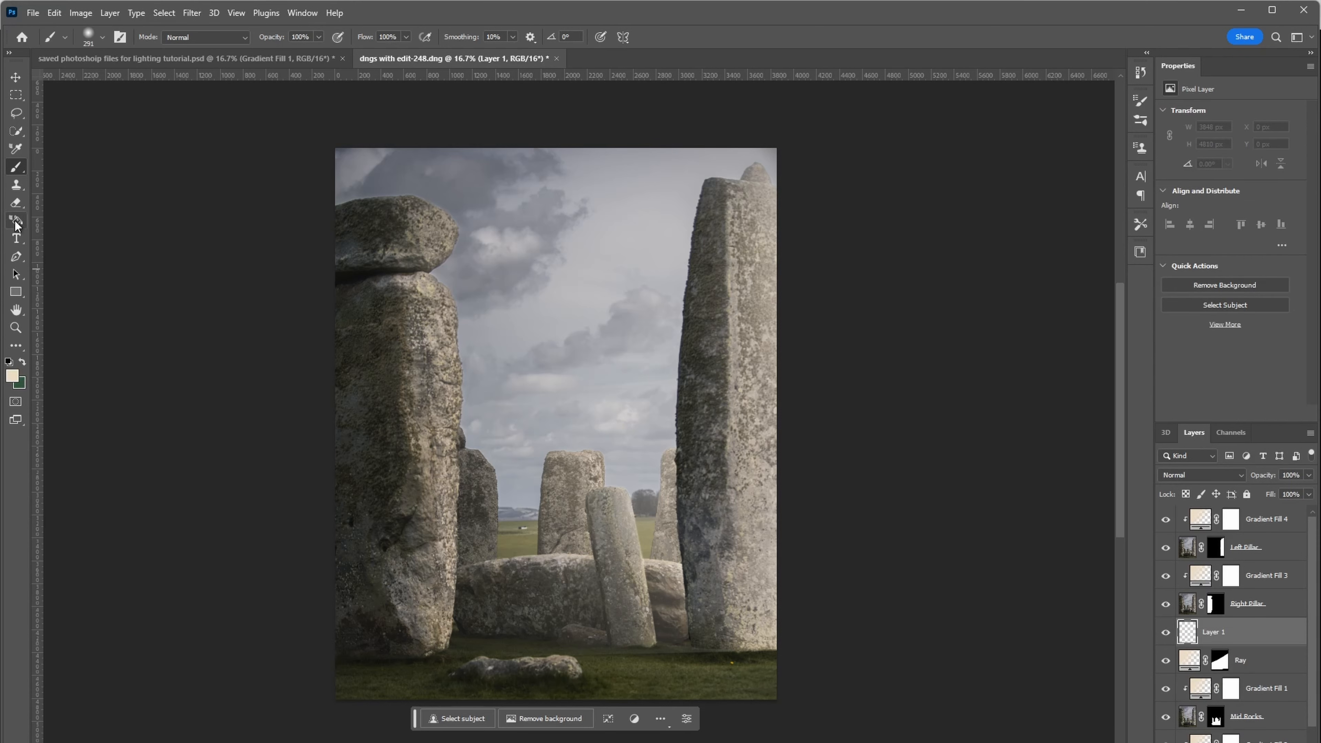
pyautogui.click(13, 376)
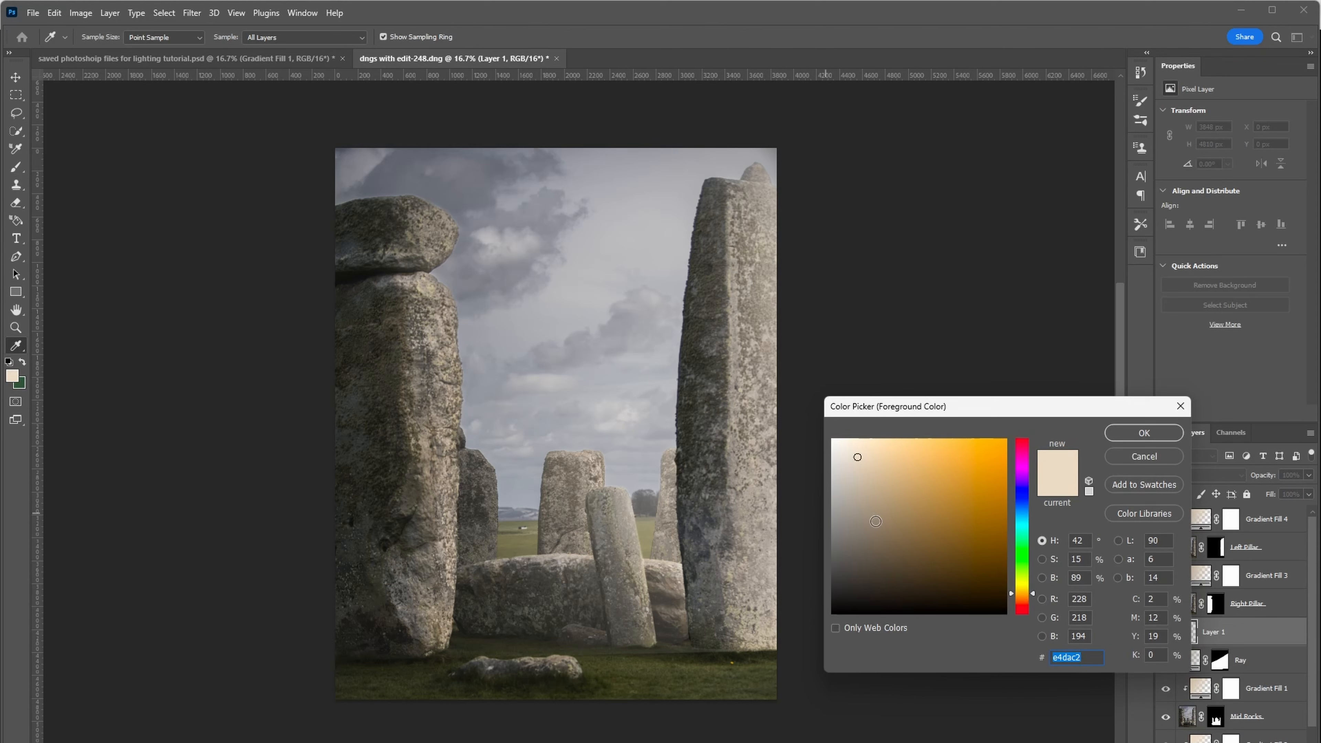
pyautogui.moveTo(876, 522); pyautogui.dragTo(796, 648)
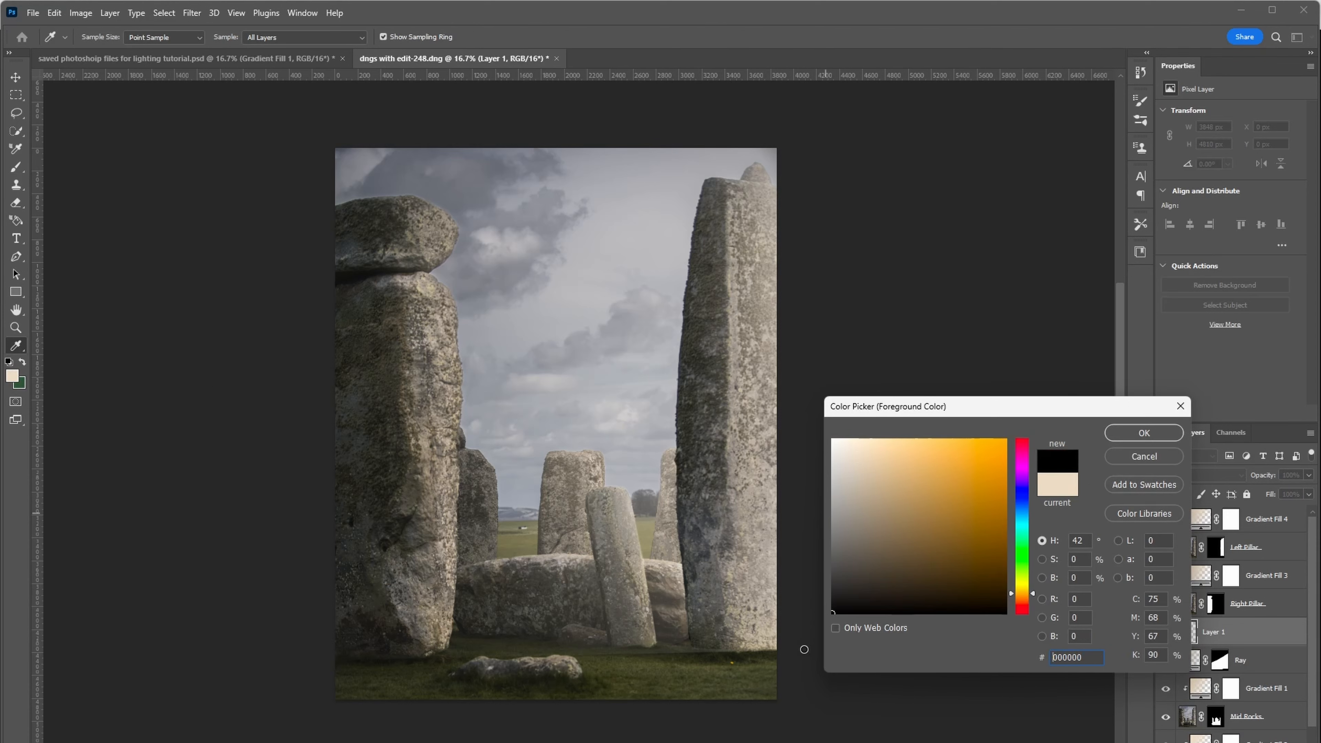
pyautogui.click(1144, 433)
pyautogui.press('b')
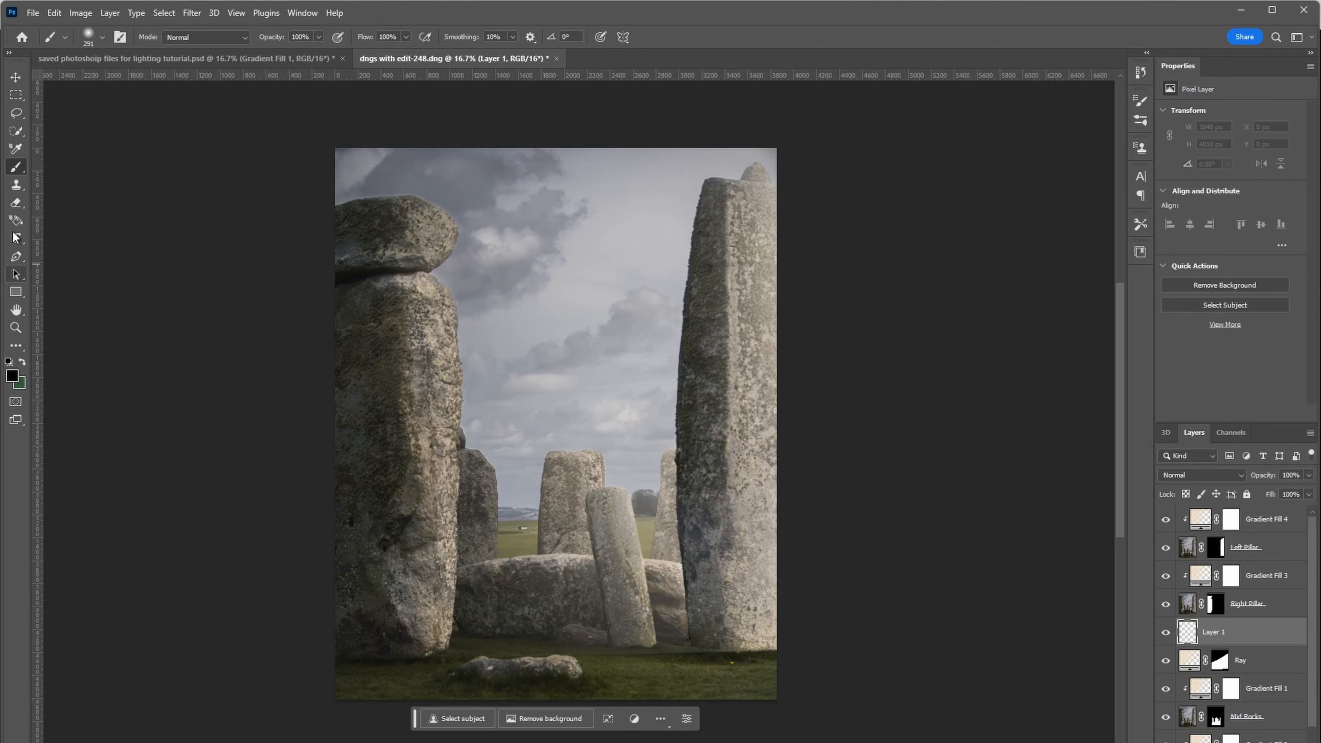
pyautogui.click(16, 346)
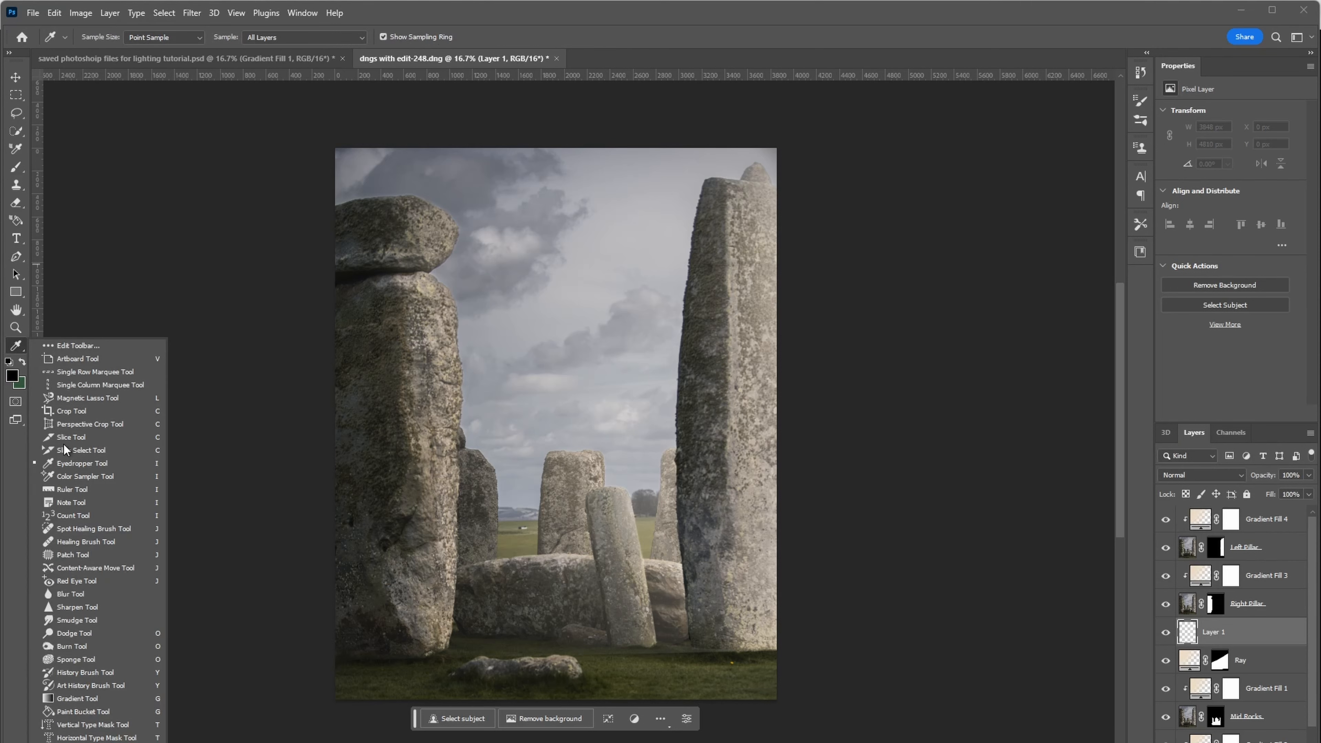
pyautogui.click(77, 710)
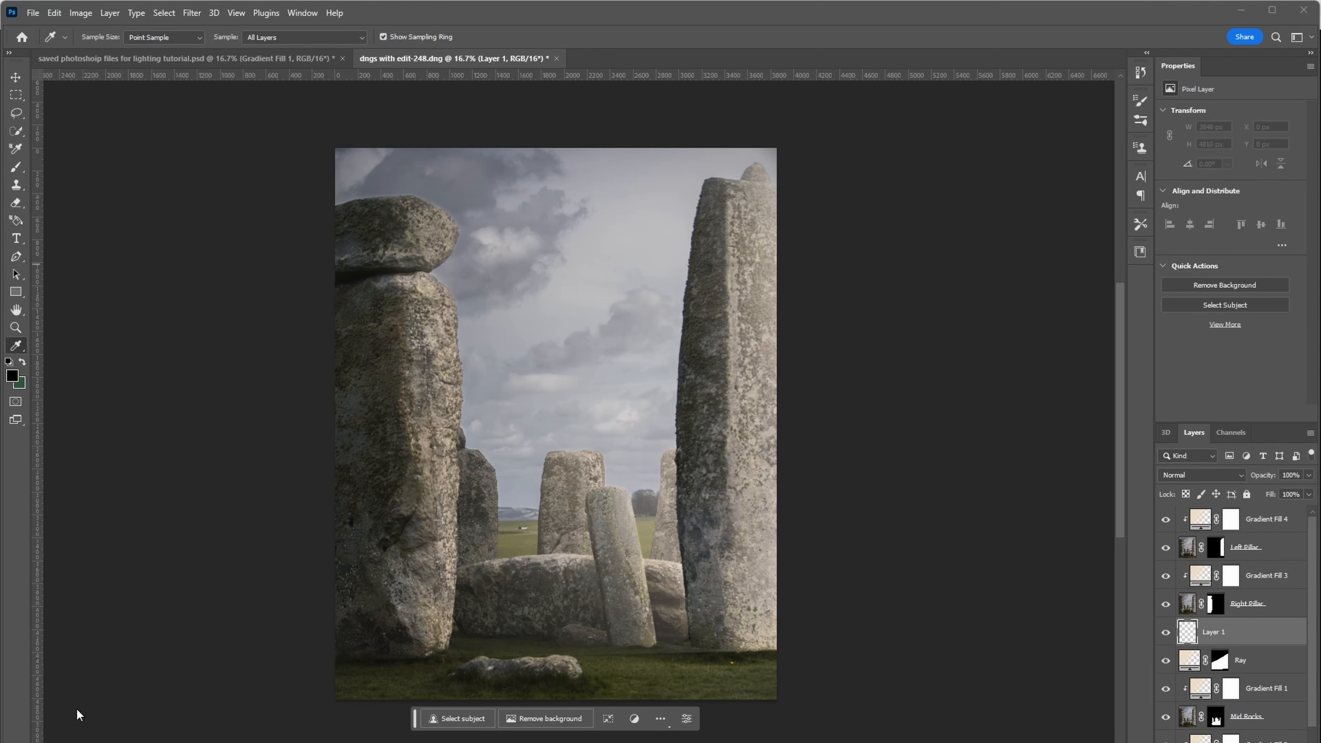
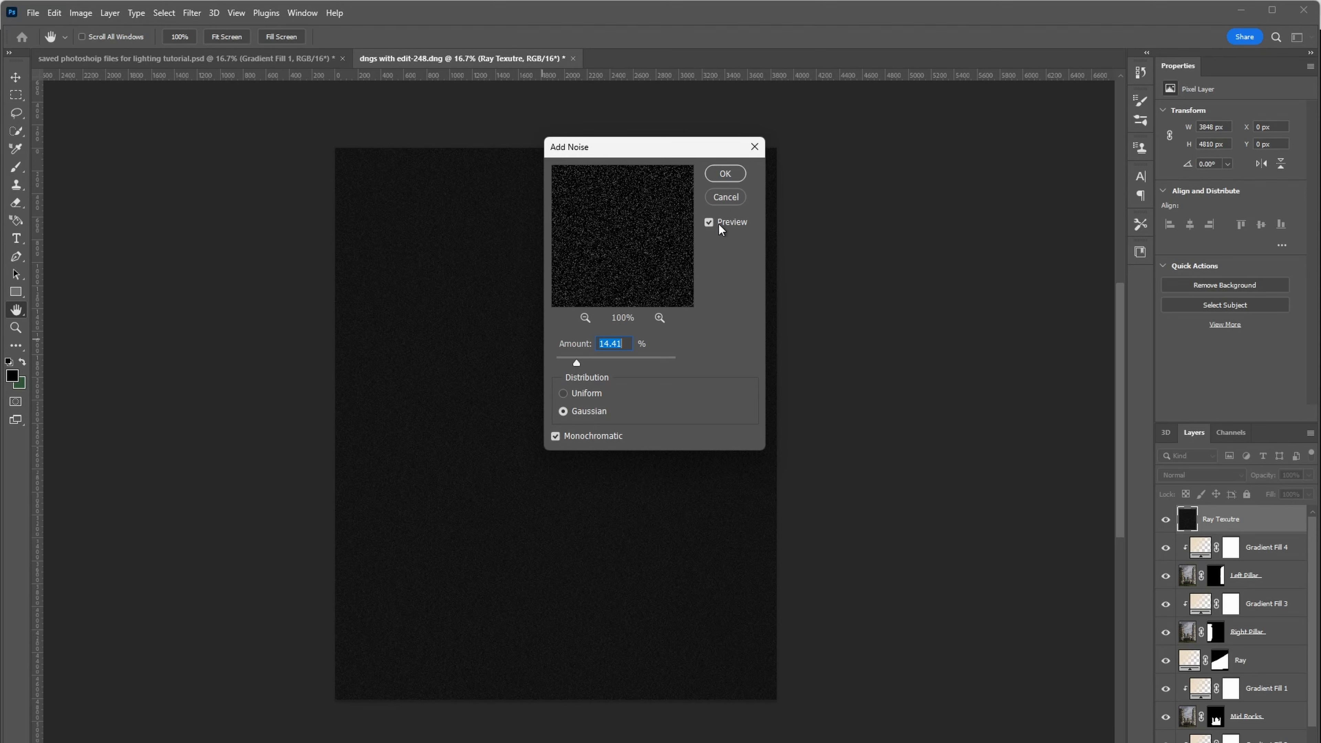
# Apply Add Noise to the black Ray Texutre layer with amount 14.41%, Gaussian distribution and Monochromatic enabled
pyautogui.click(725, 174)
pyautogui.press('g')
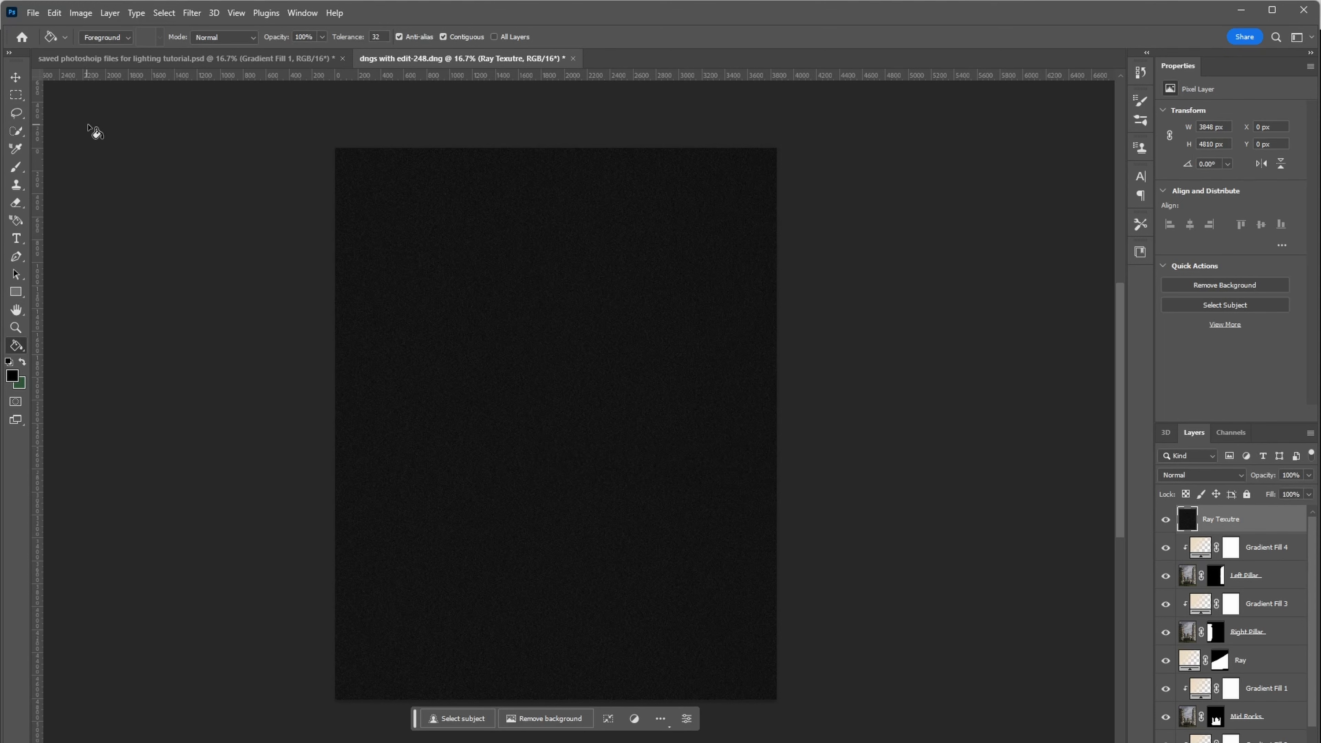
# Soften the noise on the Ray Texutre layer with the Blur filter followed by Blur More
pyautogui.click(190, 13)
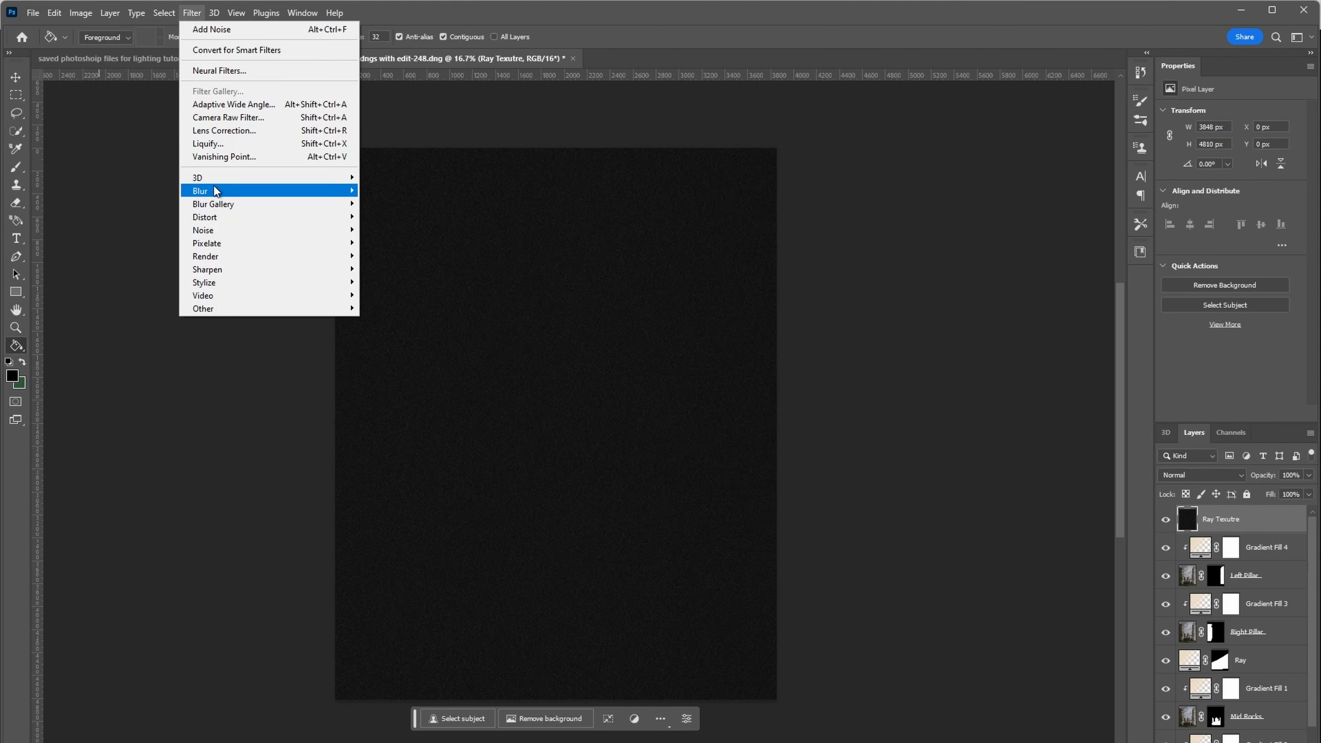
pyautogui.moveTo(227, 191)
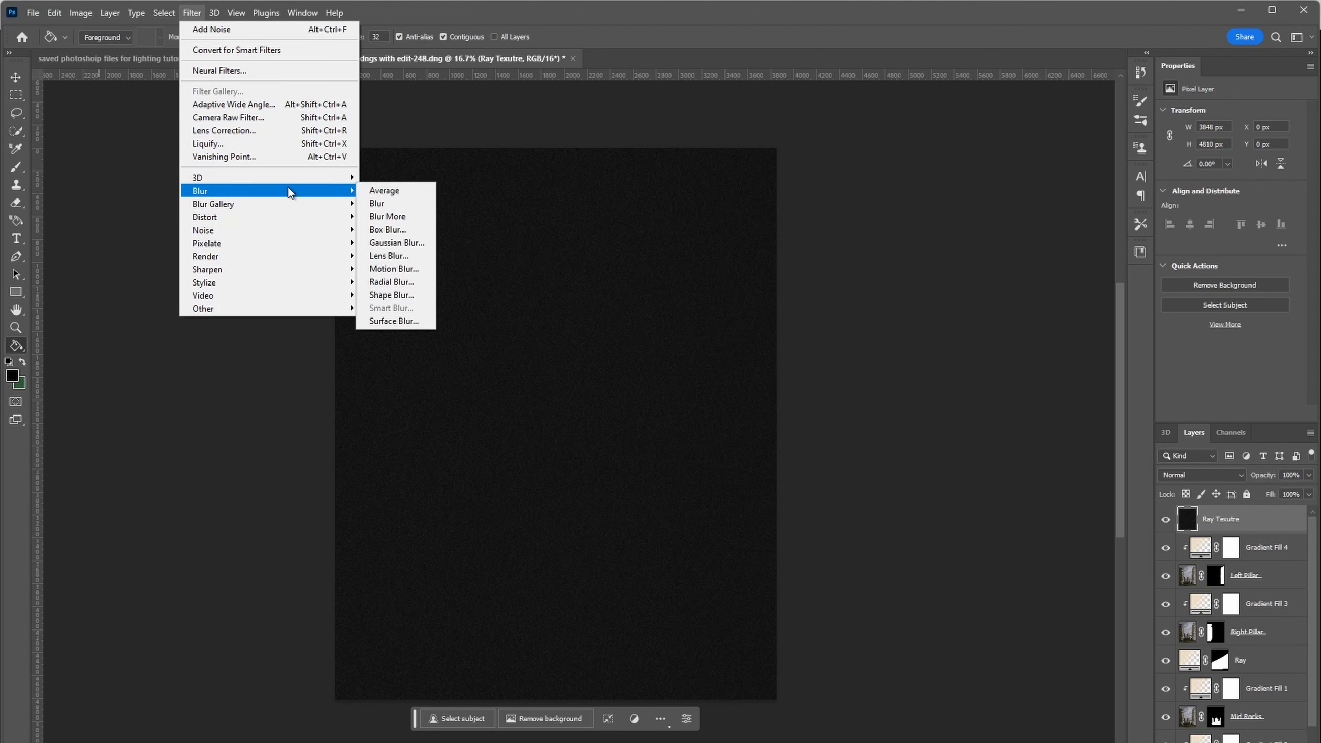
pyautogui.click(382, 204)
pyautogui.click(190, 13)
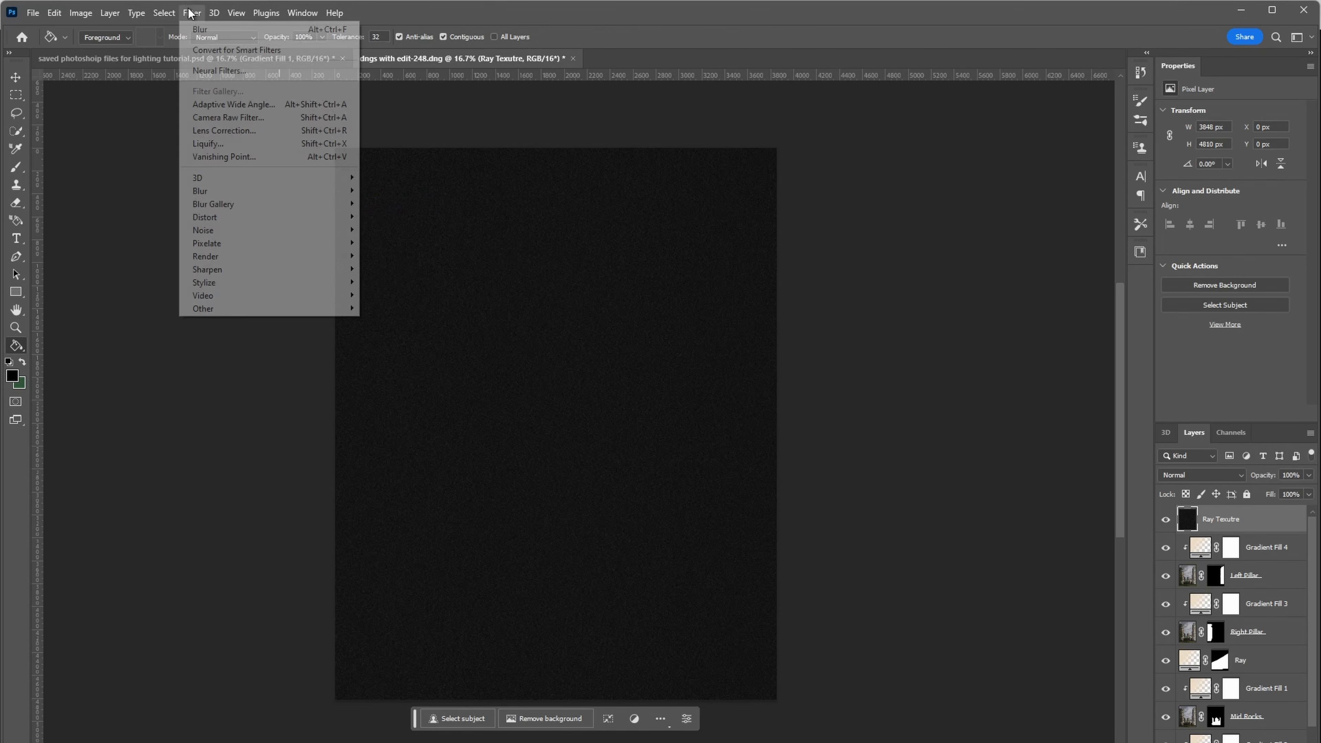
pyautogui.moveTo(203, 191)
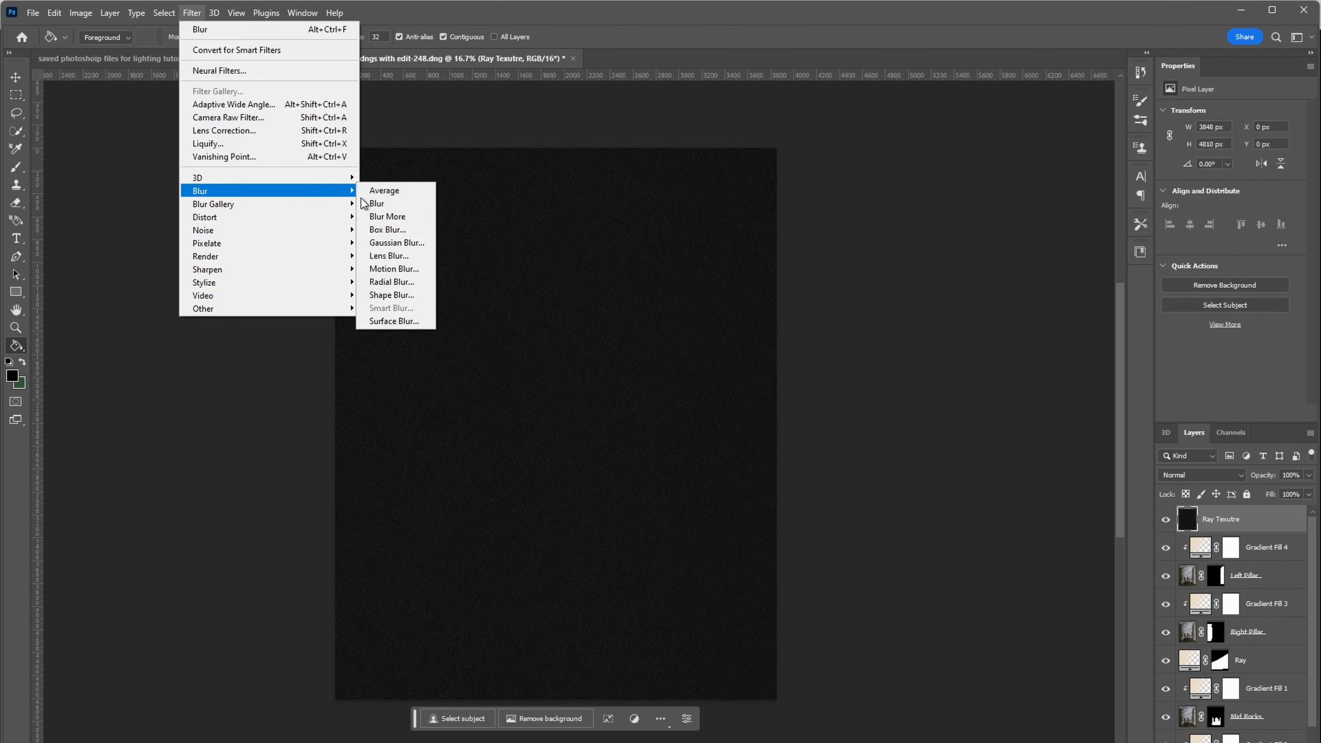
pyautogui.click(385, 216)
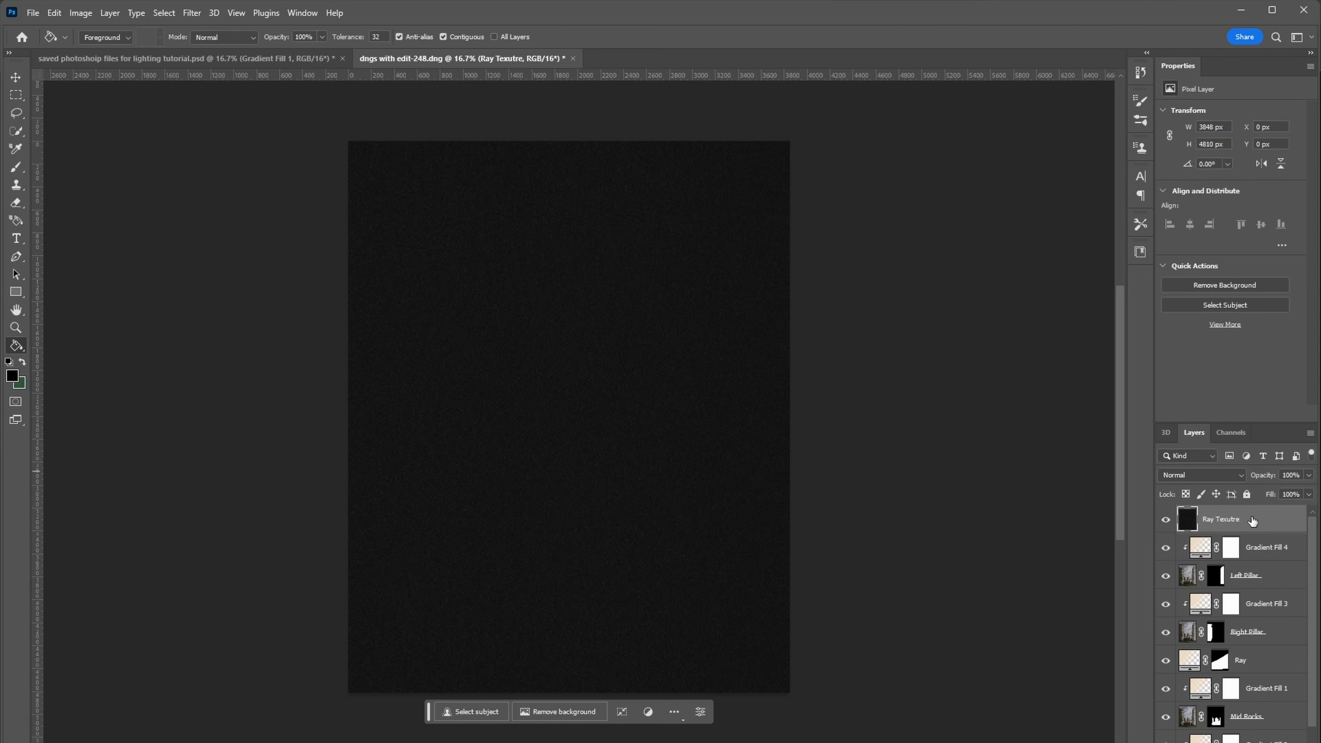
# Move the Ray Texutre layer directly above Ray and mask it with a selection loaded from Ray's layer mask
pyautogui.moveTo(1247, 521); pyautogui.dragTo(1252, 650)
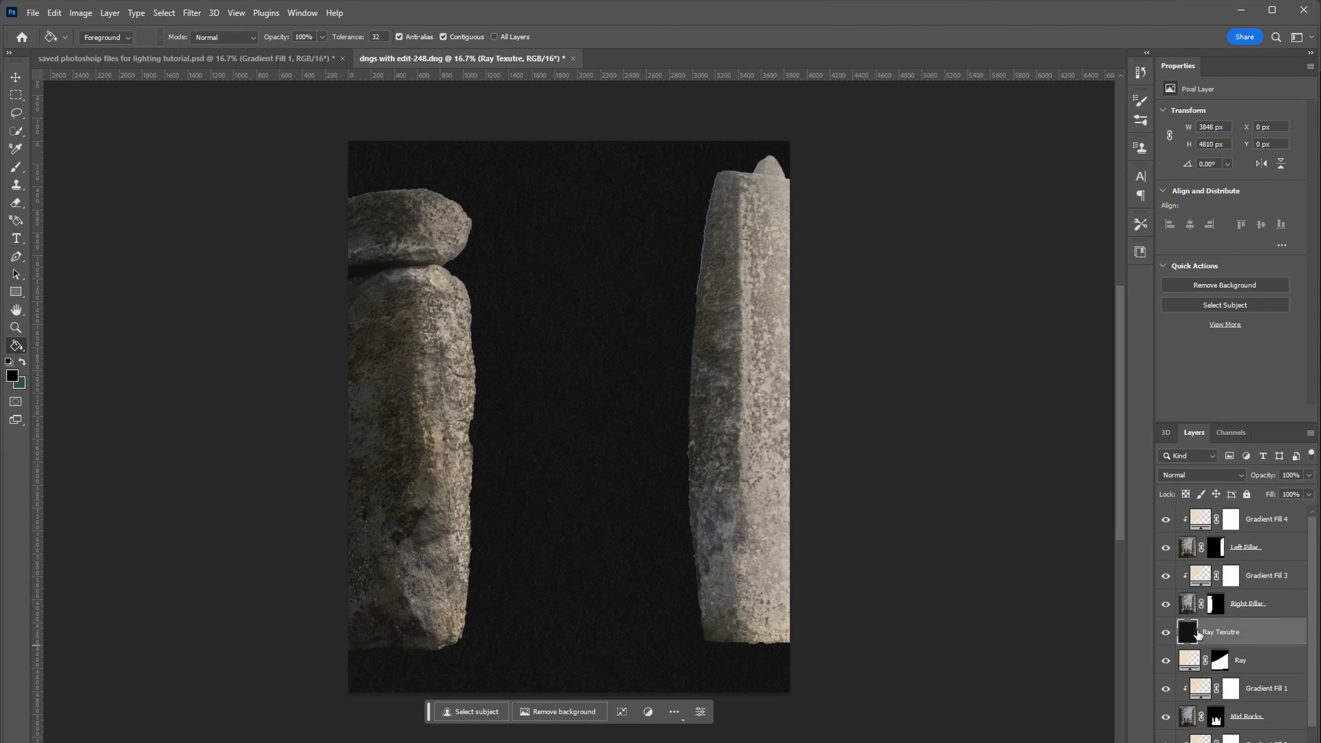
pyautogui.click(1221, 664)
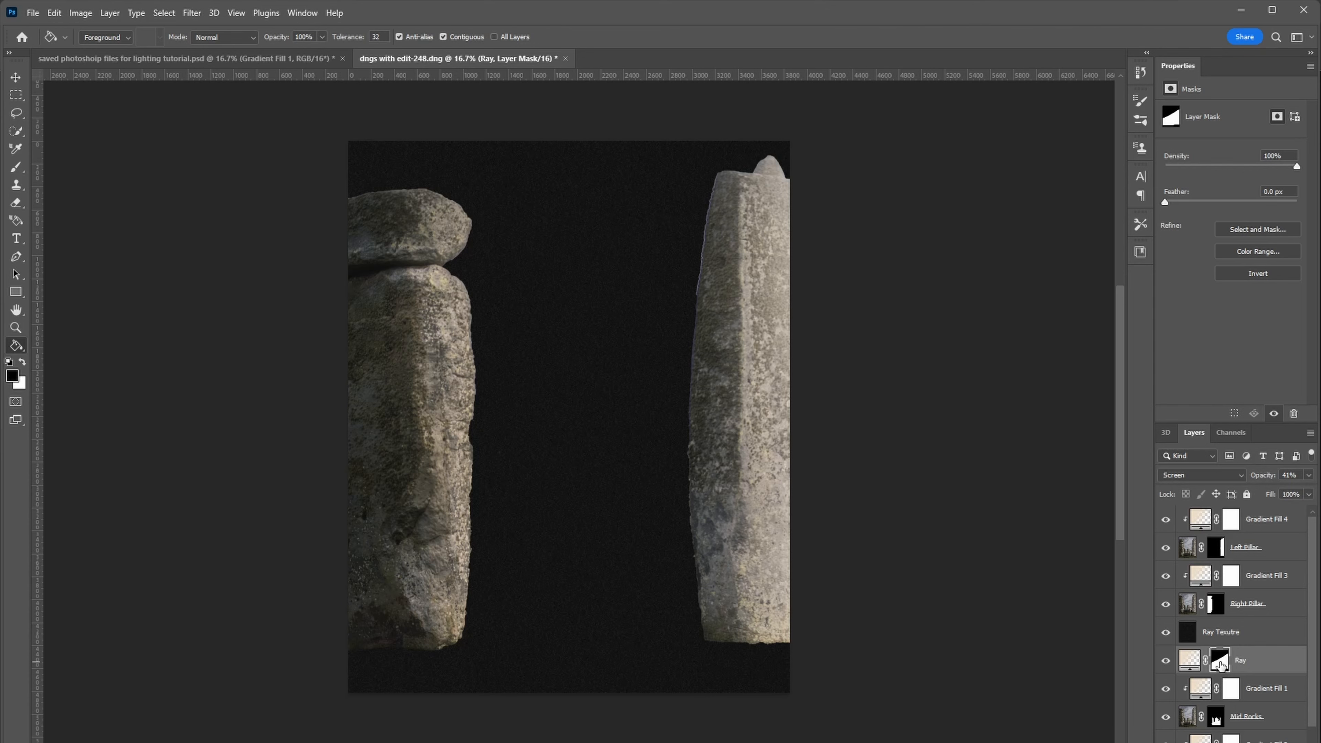
pyautogui.keyDown('ctrl'); pyautogui.click(1221, 664); pyautogui.keyUp('ctrl')
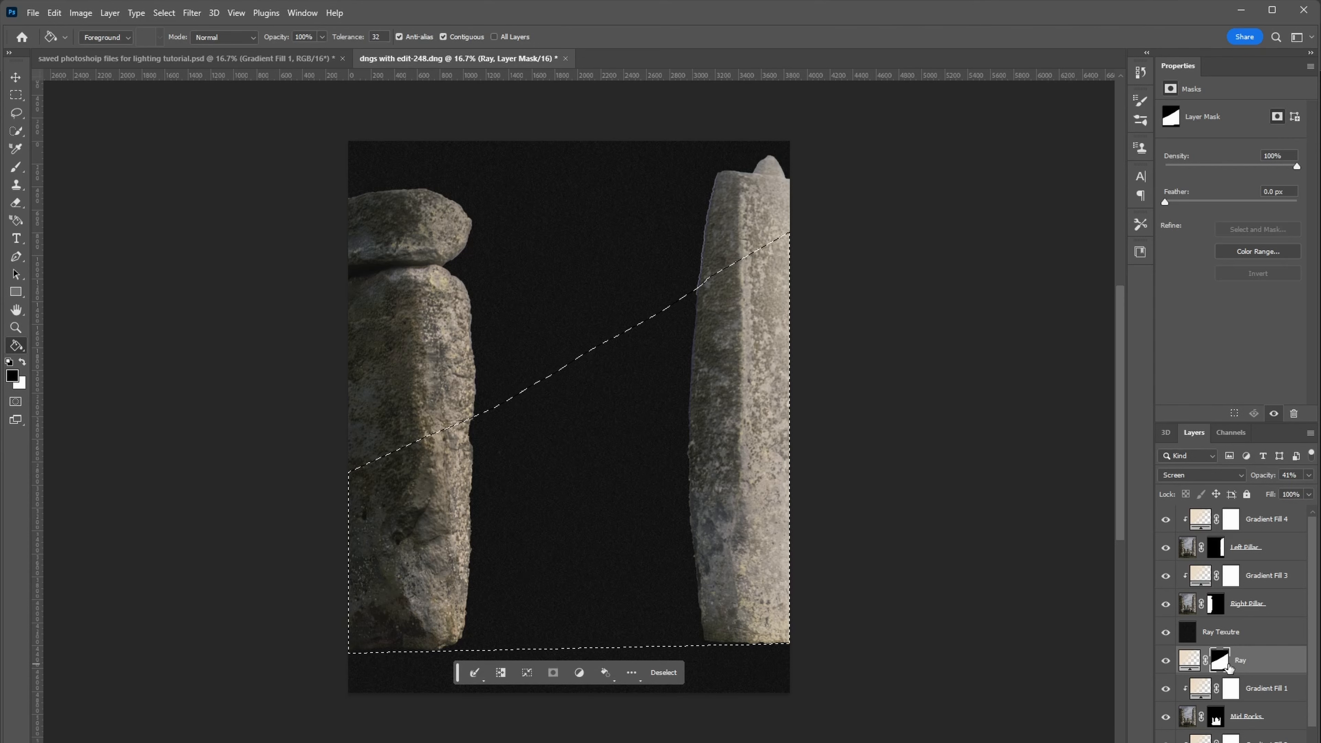
pyautogui.click(1209, 631)
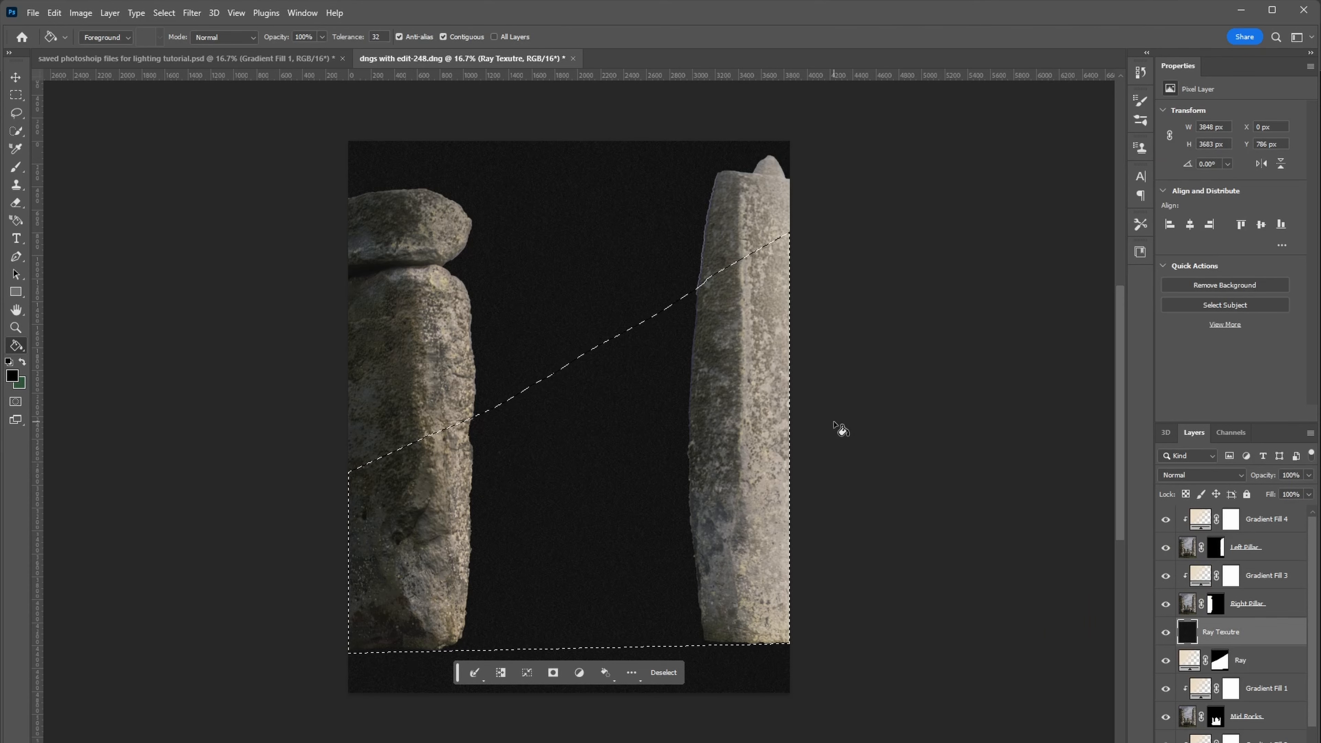
pyautogui.click(1216, 742)
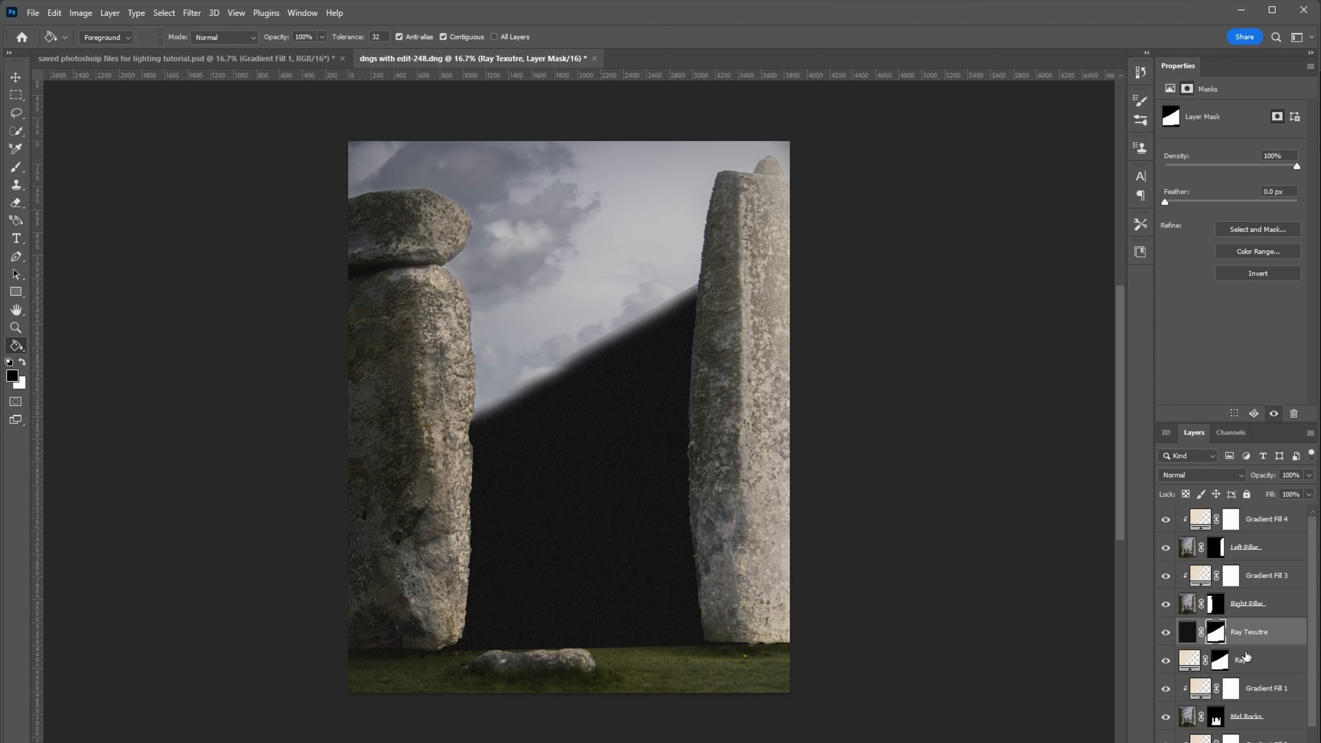
# Set the Ray Texutre layer's blend mode to Screen
pyautogui.moveTo(1248, 674)
pyautogui.click(1270, 636)
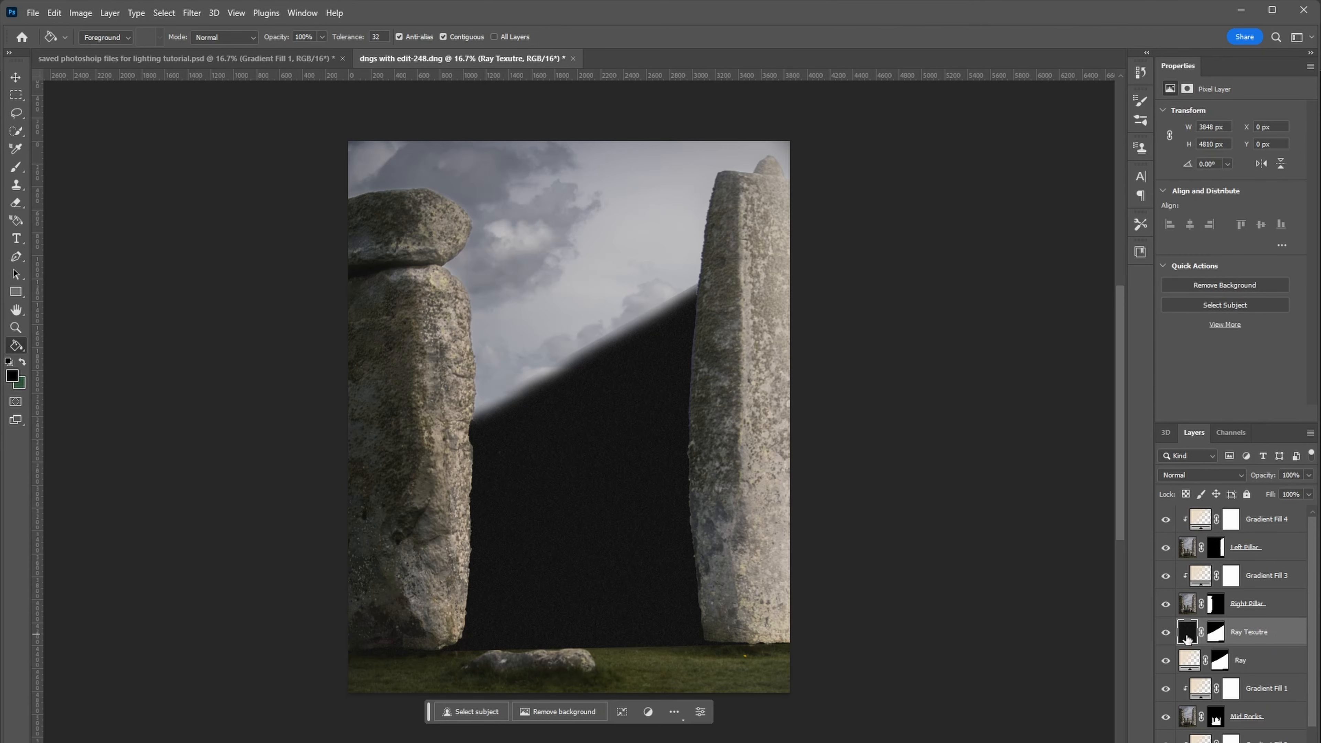
pyautogui.click(1185, 474)
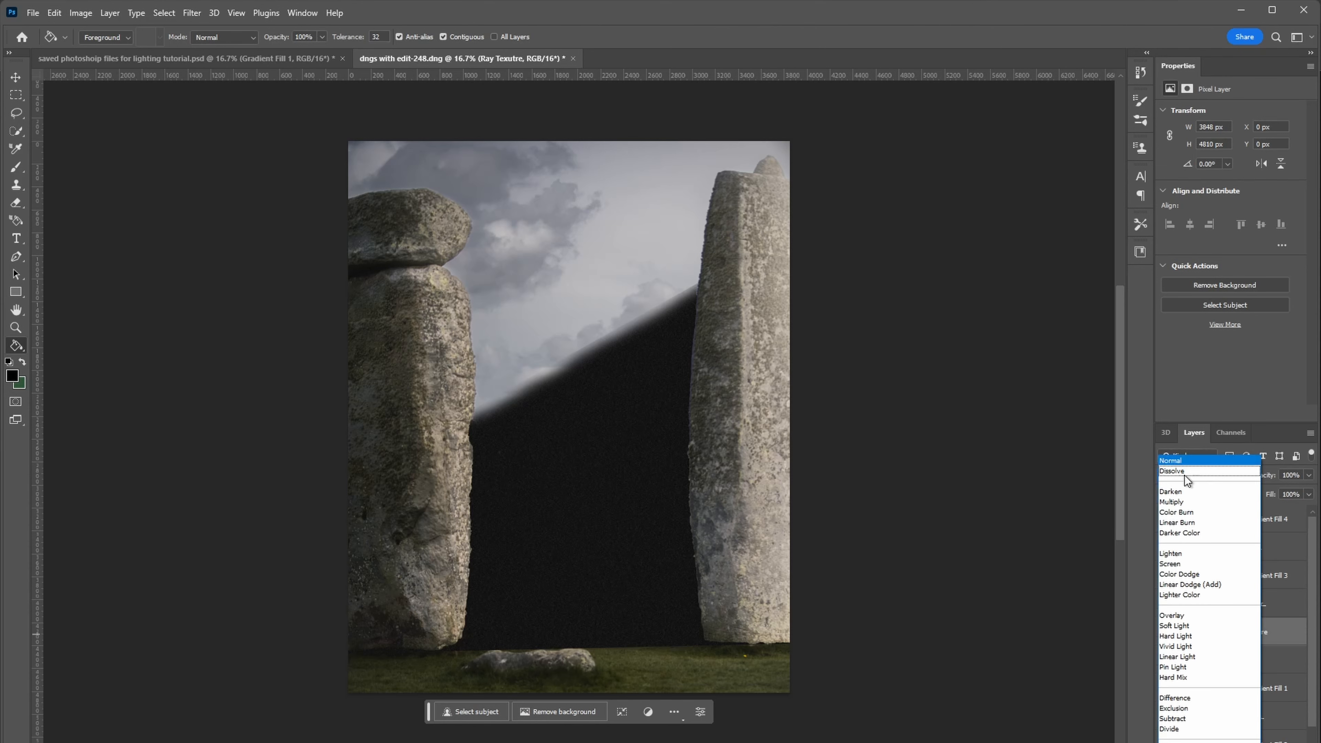
pyautogui.click(1183, 564)
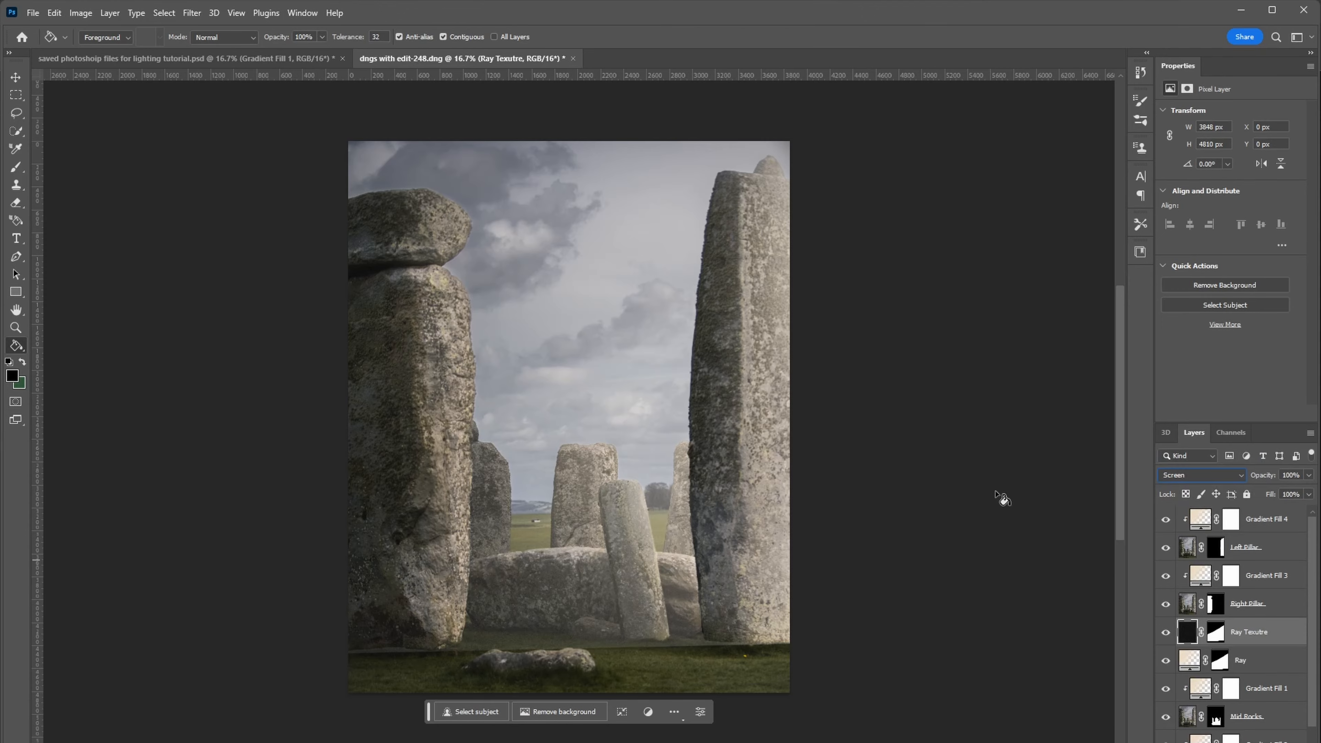
# Examine the noise texture up close over the middle stones, the sky and the grass edge of the ray
pyautogui.hotkey('ctrl', '+')
pyautogui.hotkey('ctrl', '+')
pyautogui.scroll(-3, 972, 393)
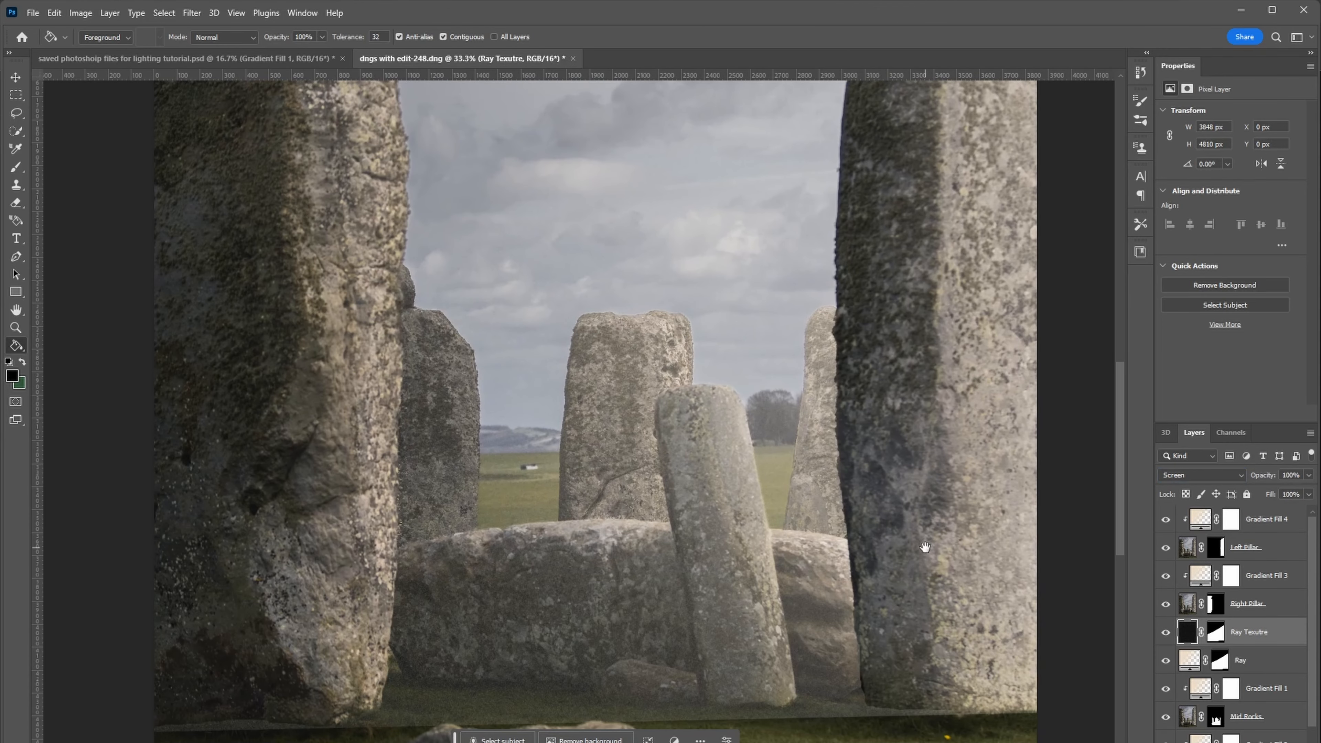
pyautogui.scroll(-2, 918, 551)
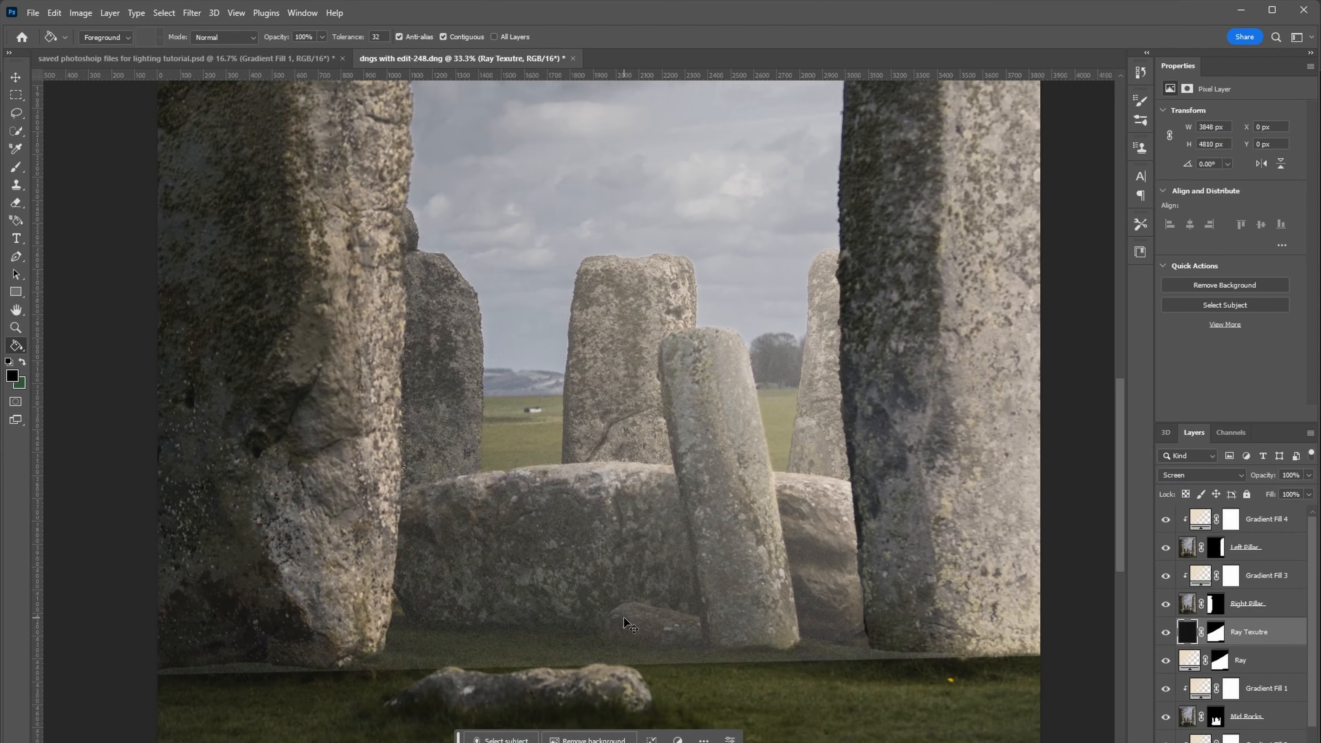
pyautogui.hotkey('ctrl', '+')
pyautogui.scroll(-1, 617, 478)
pyautogui.scroll(-3, 618, 478)
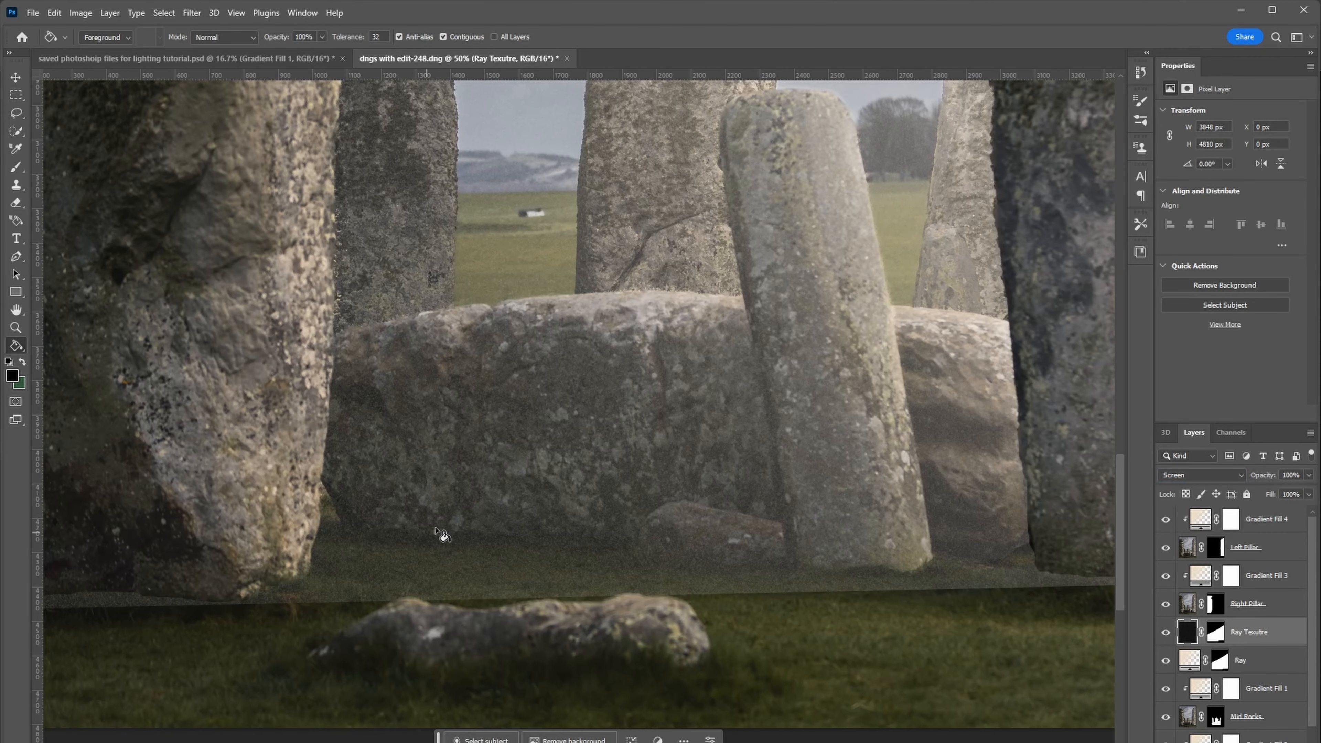
pyautogui.moveTo(736, 243); pyautogui.dragTo(679, 461)
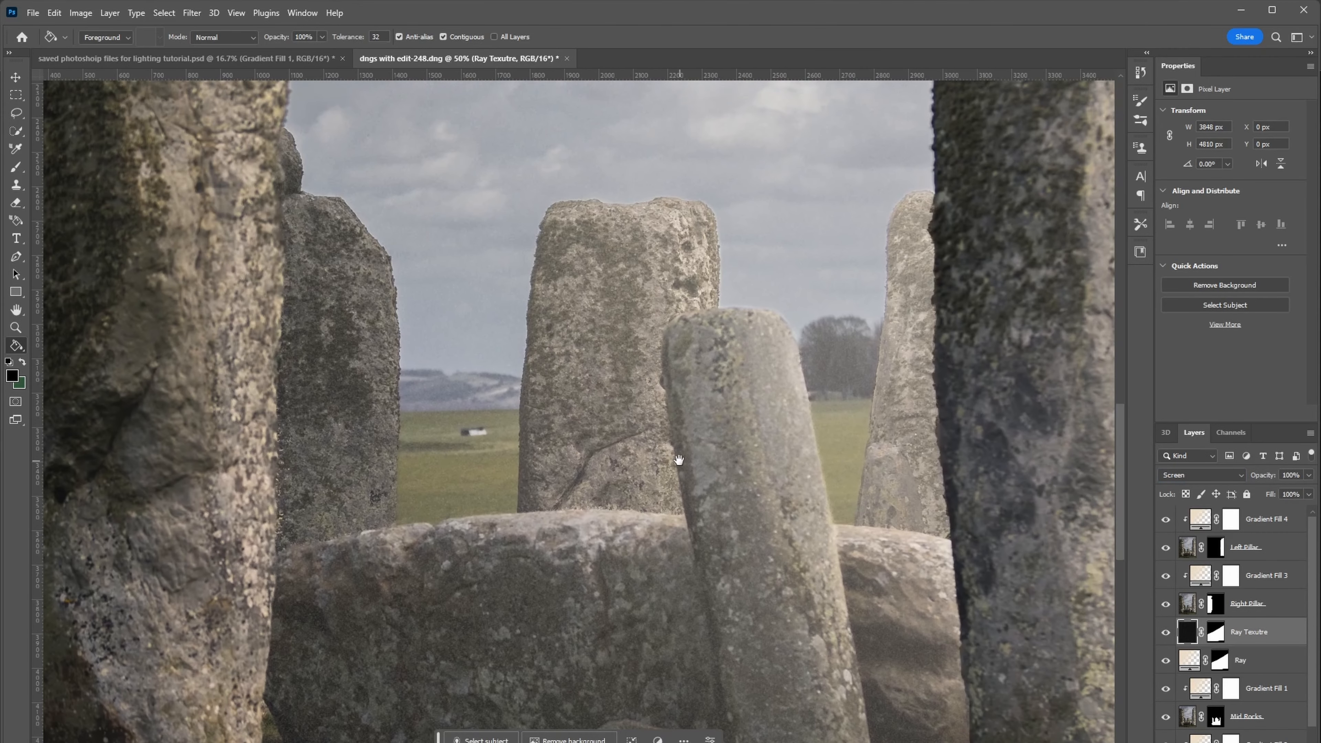
pyautogui.moveTo(637, 522); pyautogui.dragTo(674, 367)
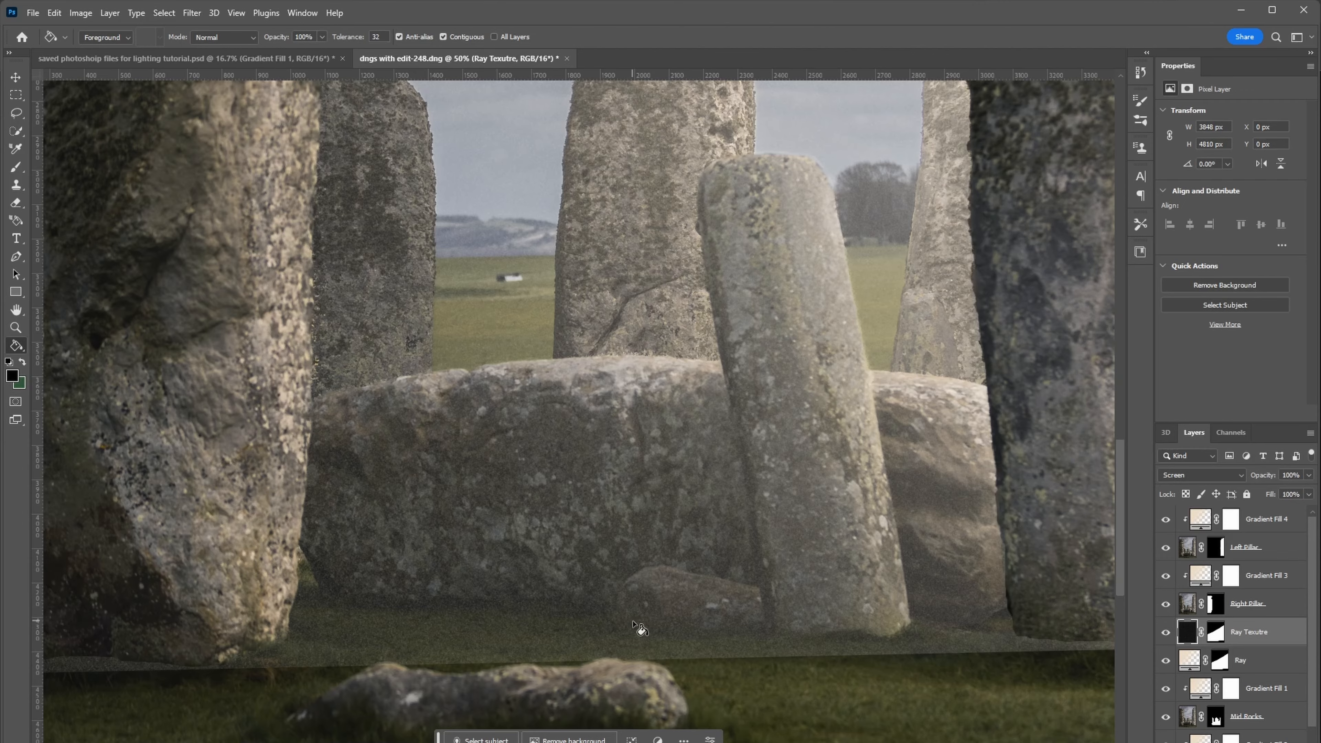
pyautogui.hotkey('ctrl', '-')
pyautogui.moveTo(603, 445); pyautogui.dragTo(594, 552)
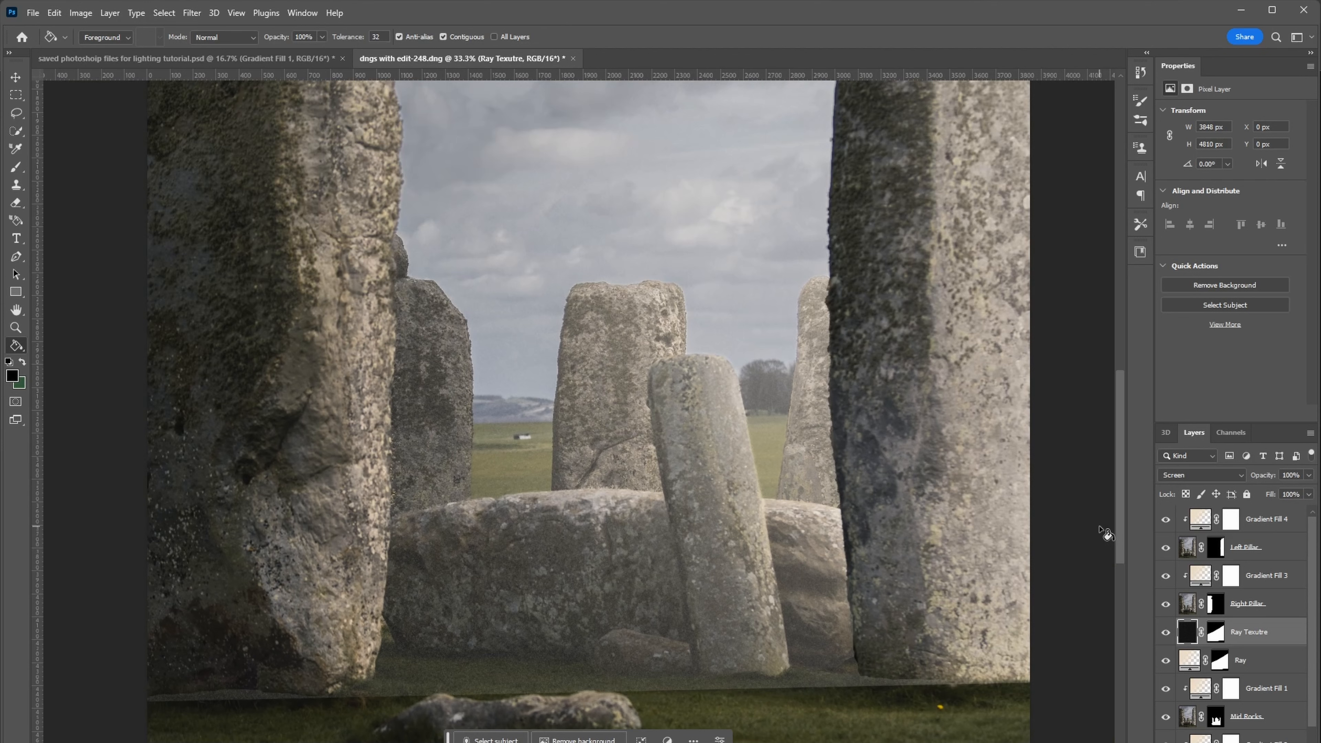
# Lower the Ray Texutre layer's opacity to 26% and toggle its visibility to compare the effect
pyautogui.click(1311, 479)
pyautogui.moveTo(1310, 491); pyautogui.dragTo(1286, 493)
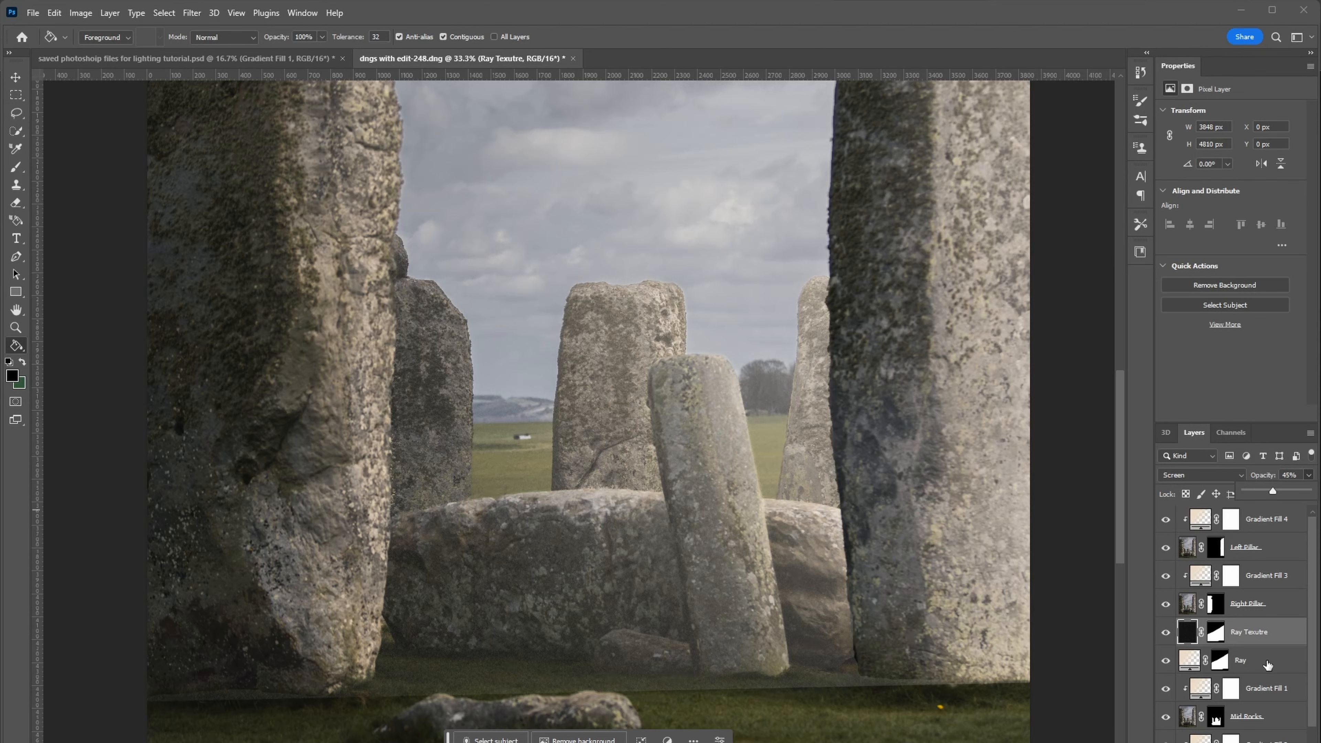
pyautogui.click(1272, 664)
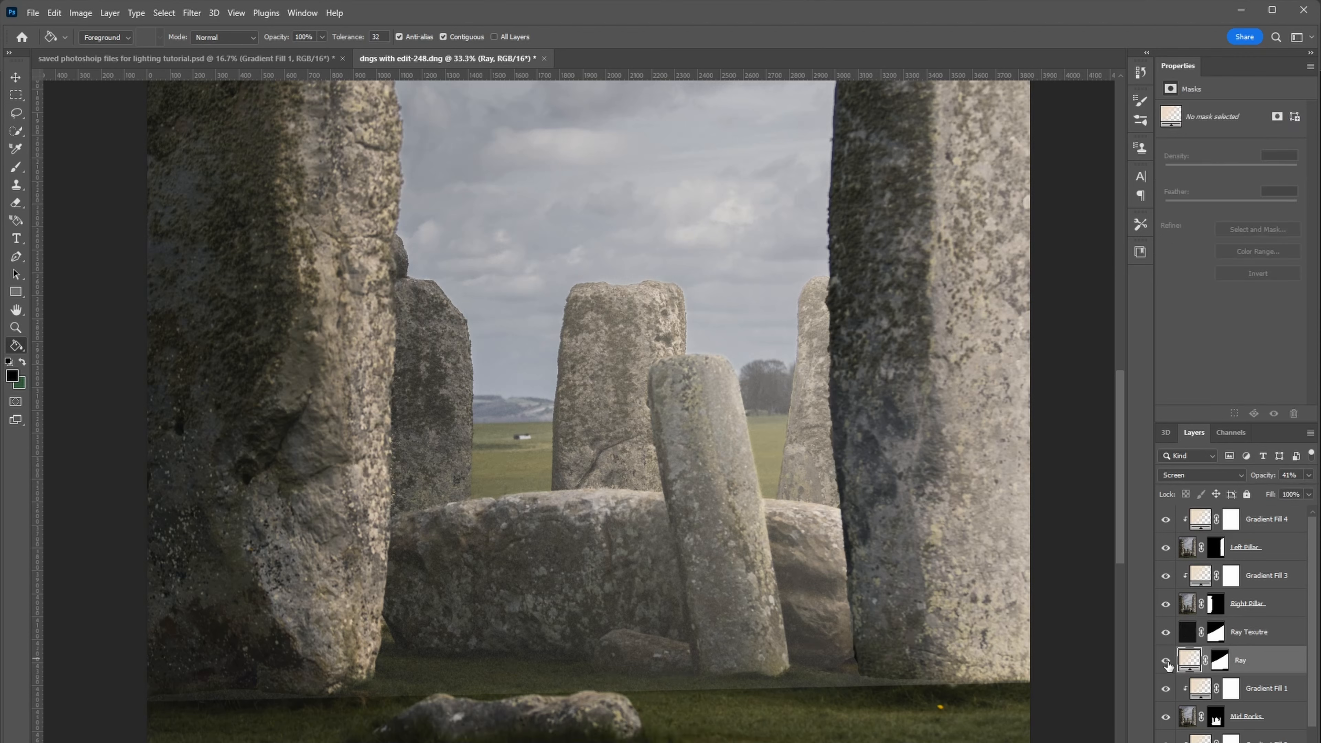
pyautogui.click(1256, 637)
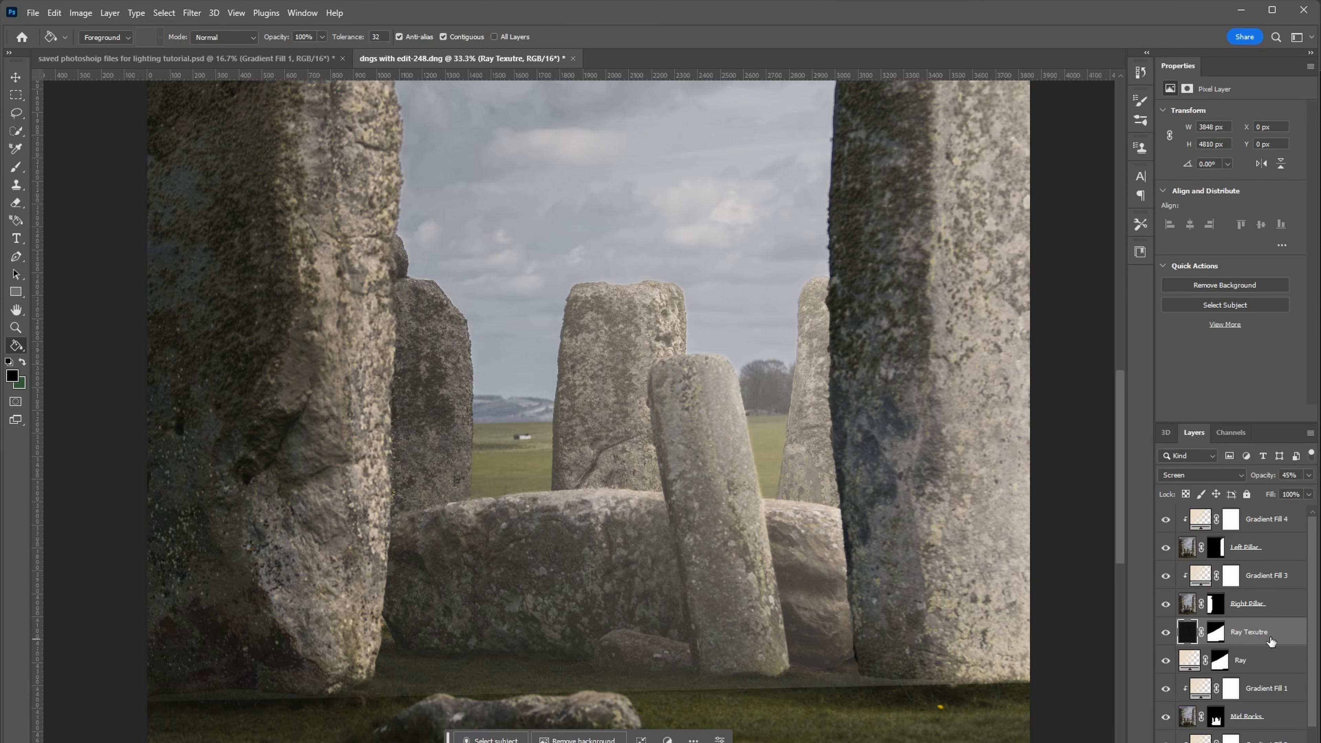
pyautogui.click(1308, 477)
pyautogui.click(1165, 633)
pyautogui.click(1166, 633)
pyautogui.click(1166, 632)
pyautogui.click(1165, 633)
# Lower the Ray layer's opacity to 36%
pyautogui.click(1246, 662)
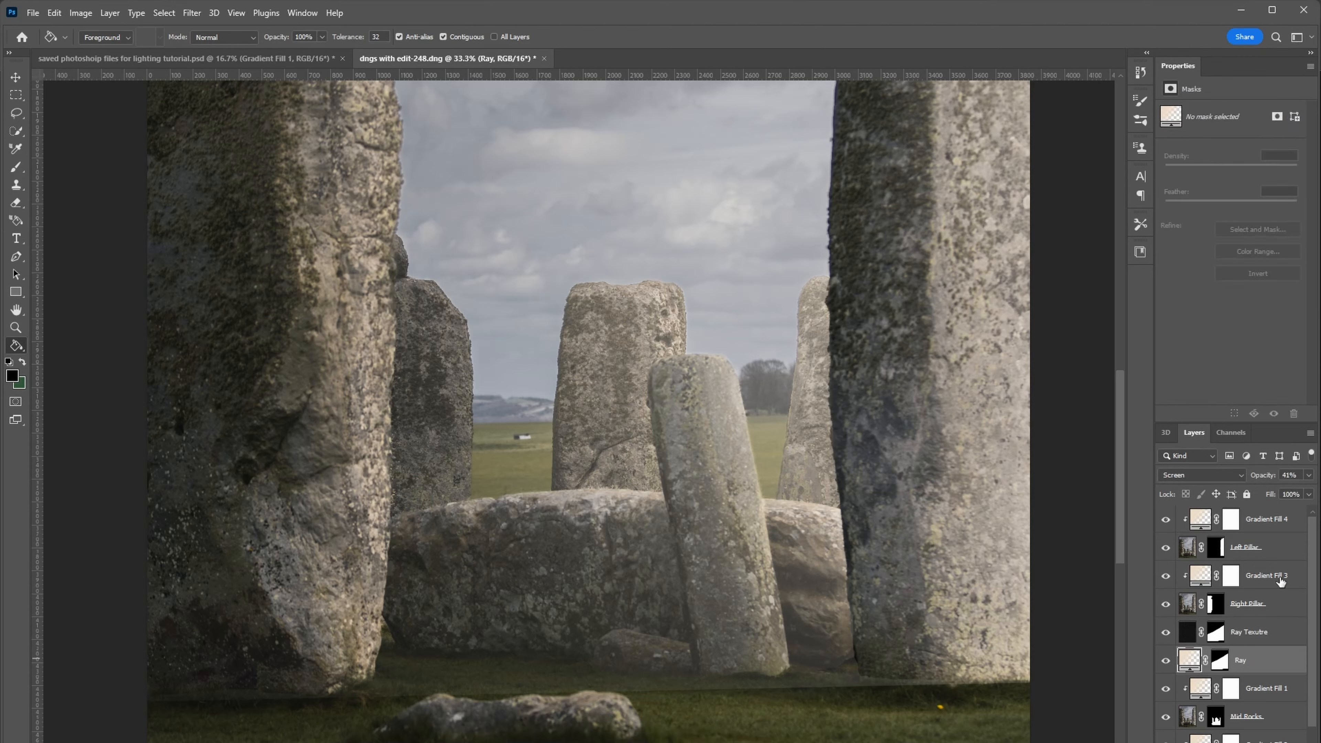
pyautogui.click(1308, 476)
pyautogui.click(1143, 671)
pyautogui.hotkey('ctrl', '-')
pyautogui.hotkey('ctrl', '-')
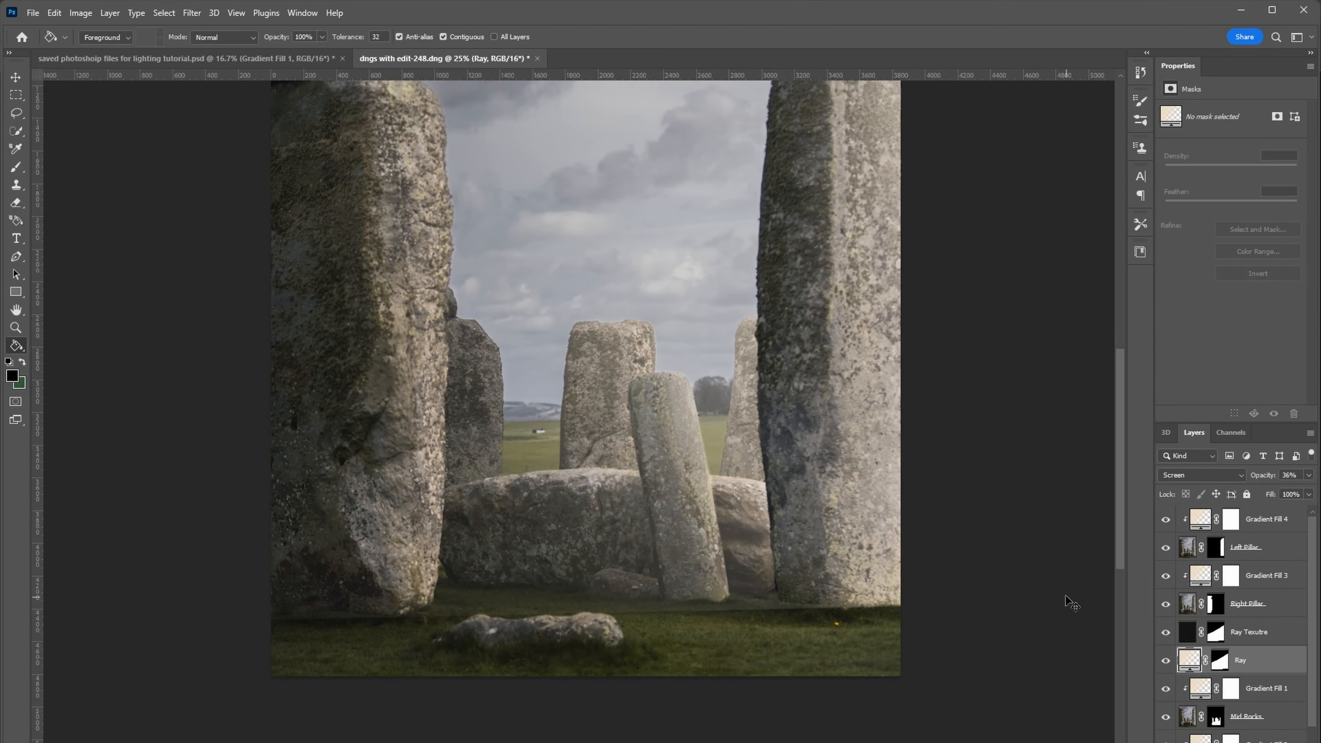
pyautogui.moveTo(1023, 478); pyautogui.dragTo(1029, 573)
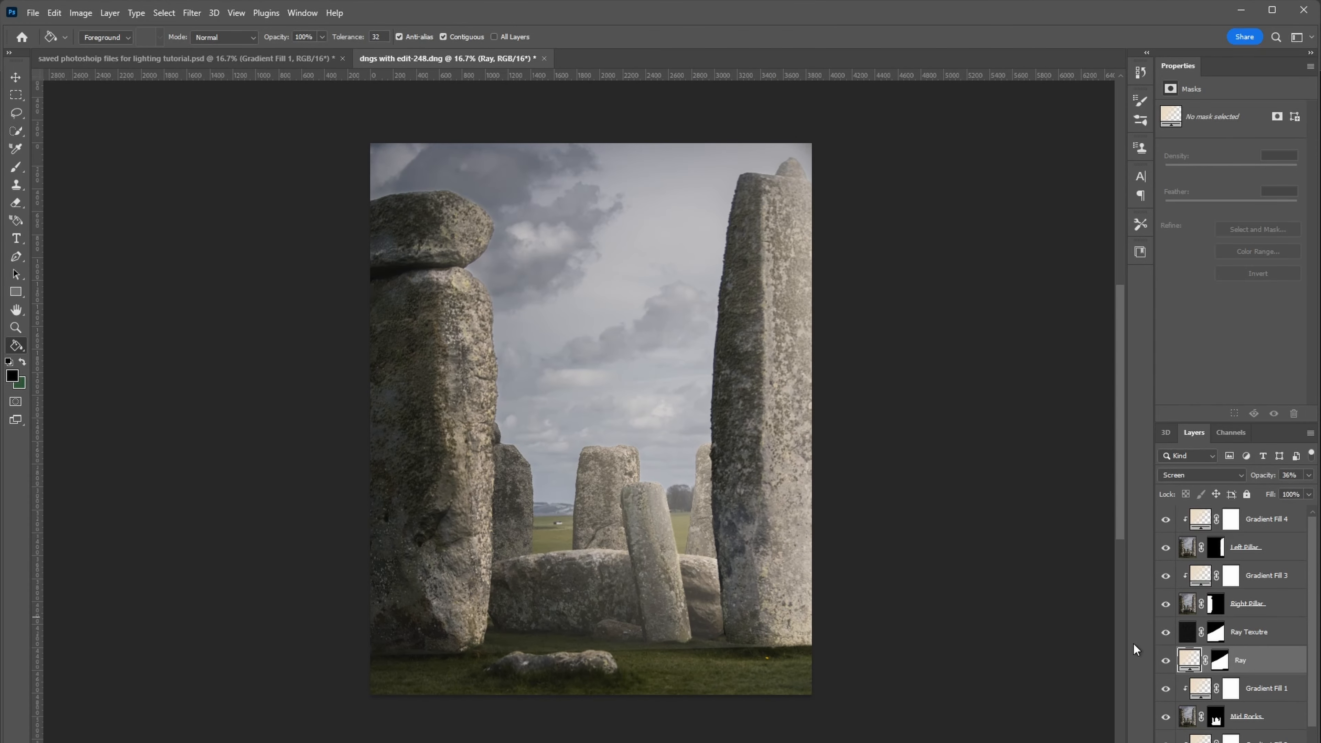
# Hide and reshow the Ray and Ray Texutre layers together to compare the image with and without the light ray
pyautogui.click(1279, 638)
pyautogui.click(1253, 659)
pyautogui.click(1259, 633)
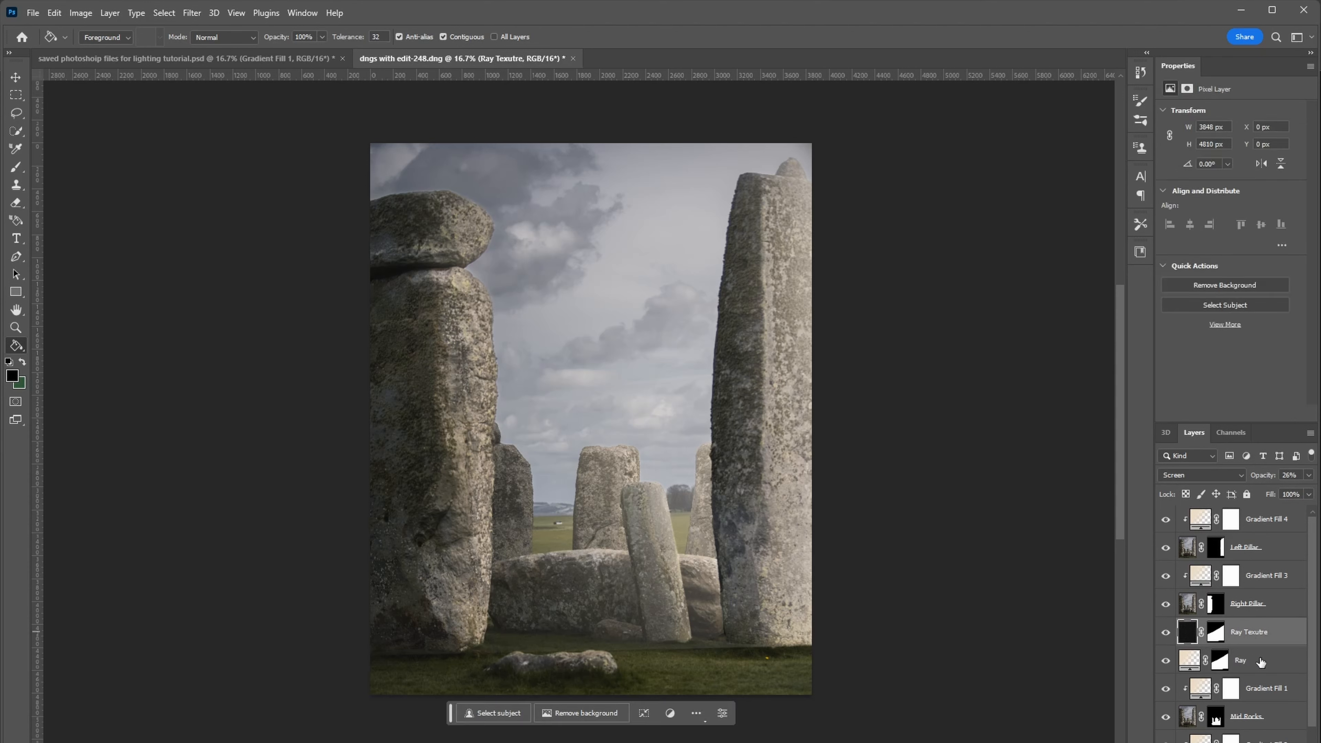
pyautogui.click(1262, 662)
pyautogui.moveTo(1166, 631); pyautogui.dragTo(1167, 660)
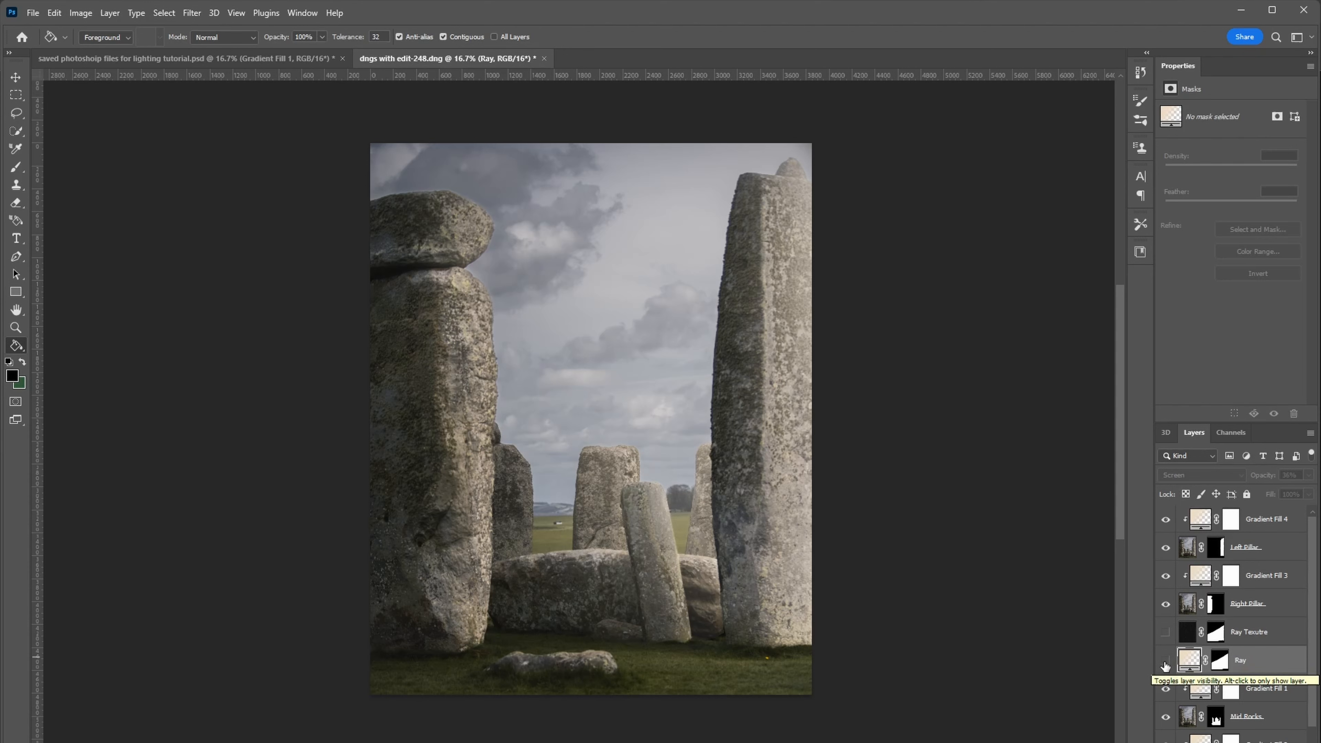
pyautogui.click(1166, 661)
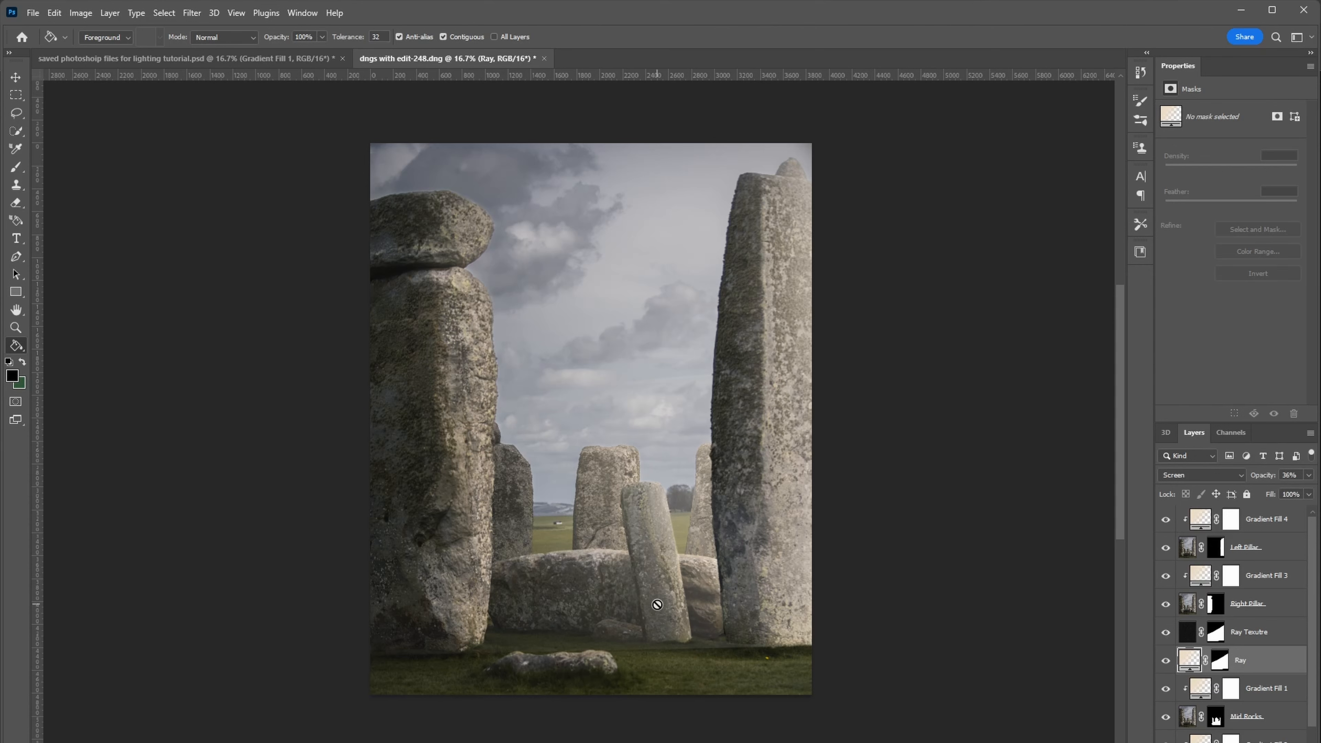
# Ready the Brush on the Ray Texutre layer, switch to Lightroom Classic's Develop module and set the photo's Exposure to −0.44 and Contrast to +7
pyautogui.press('b')
pyautogui.hotkey('alt', ']')
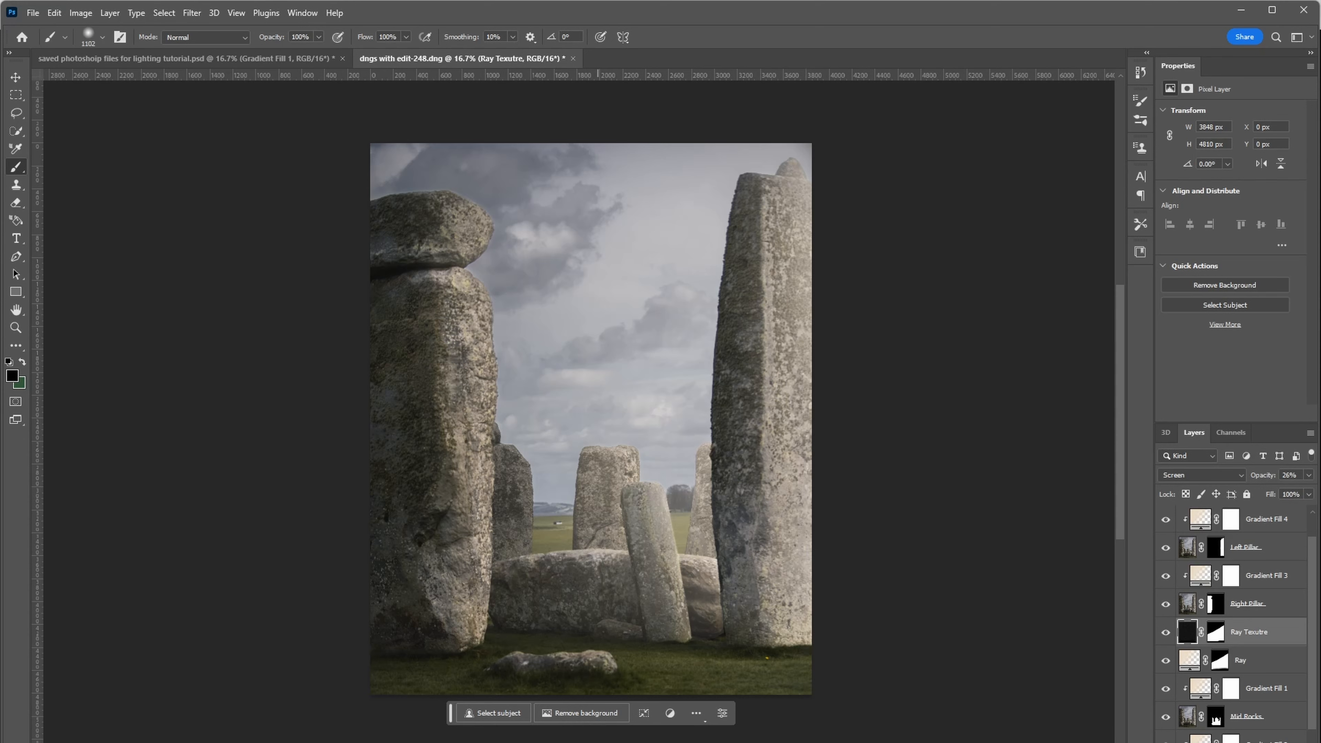
pyautogui.moveTo(615, 742)
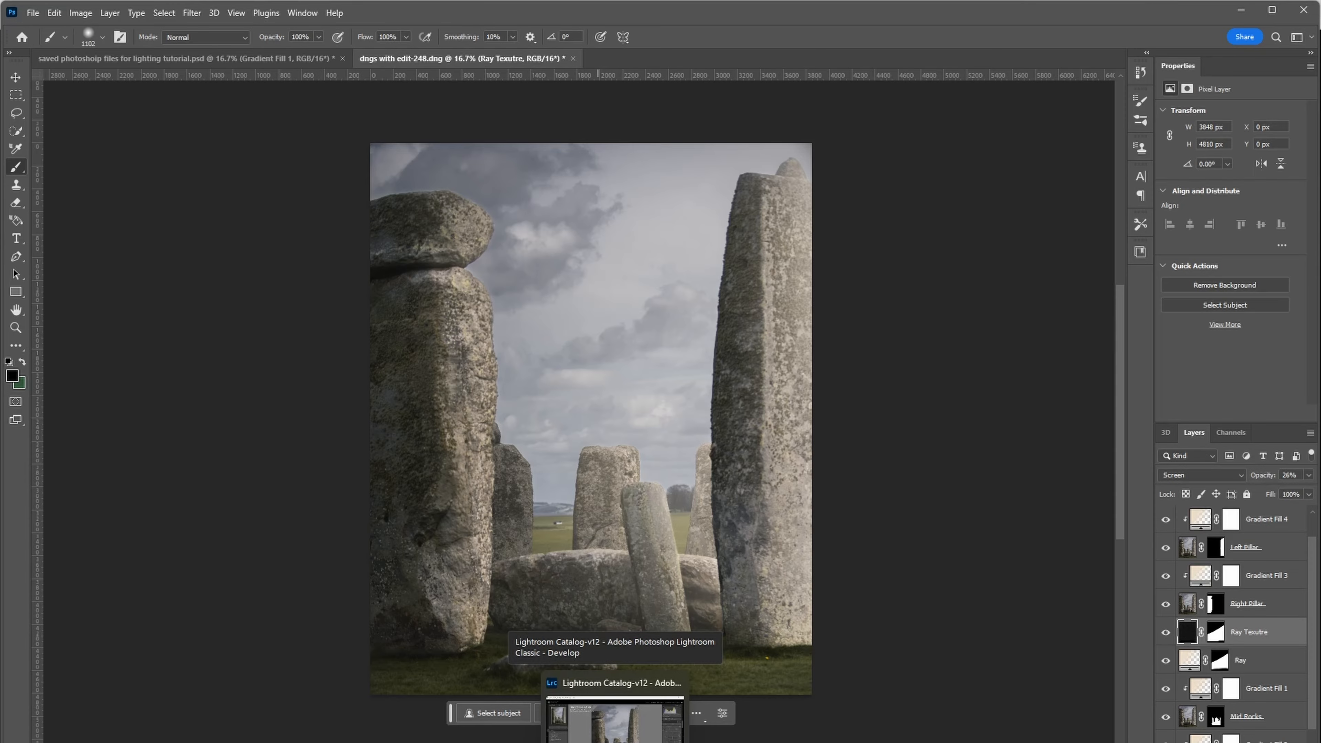
pyautogui.click(615, 742)
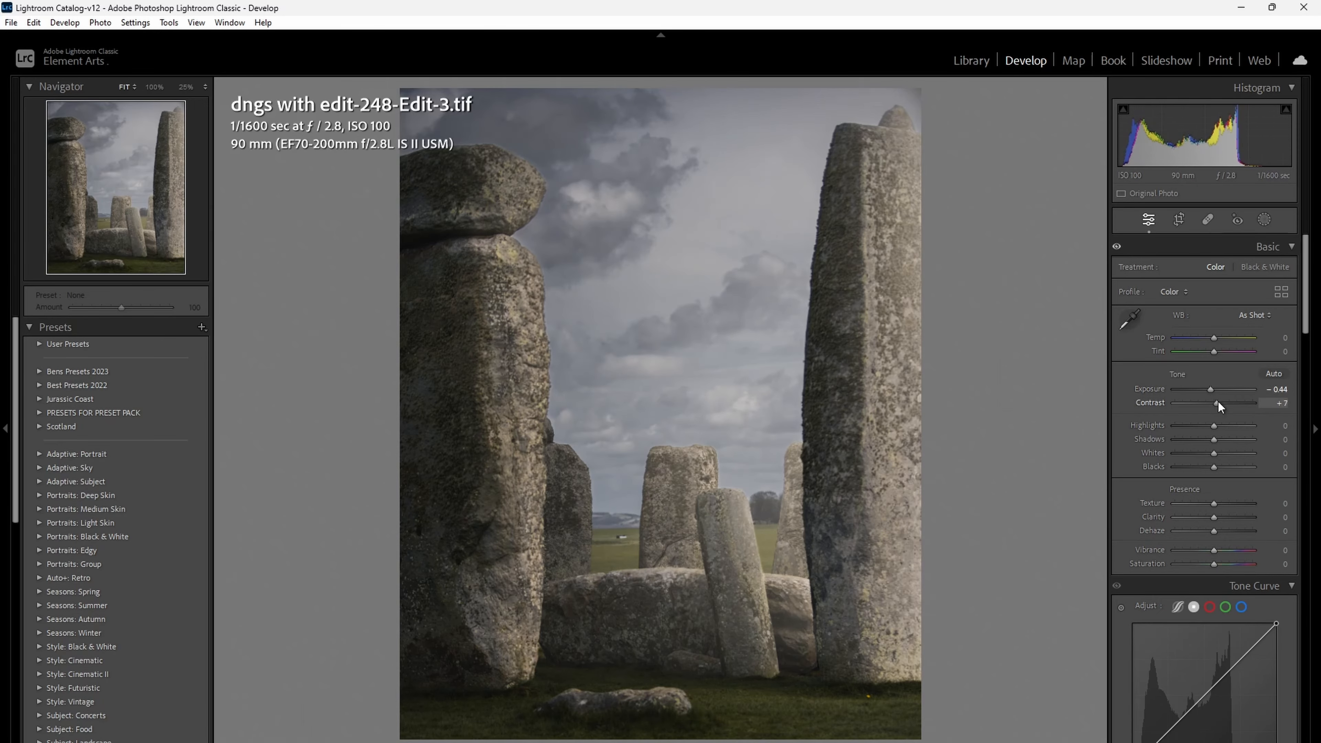
# Adjust the photo's tone with Highlights +18, Shadows −5, Blacks reset to 0 and a slight Clarity increase
pyautogui.moveTo(1213, 467); pyautogui.dragTo(1212, 440)
pyautogui.moveTo(1212, 467); pyautogui.dragTo(1213, 467)
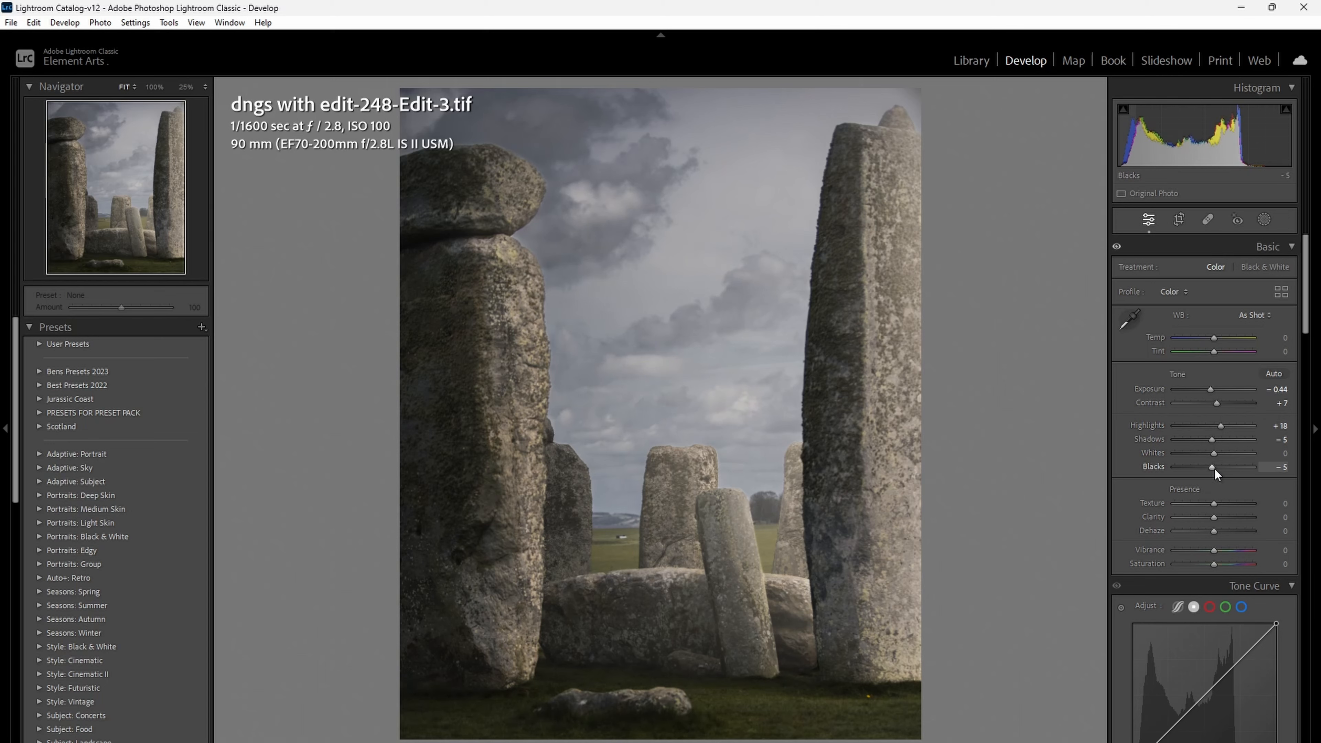
pyautogui.doubleClick(1214, 468)
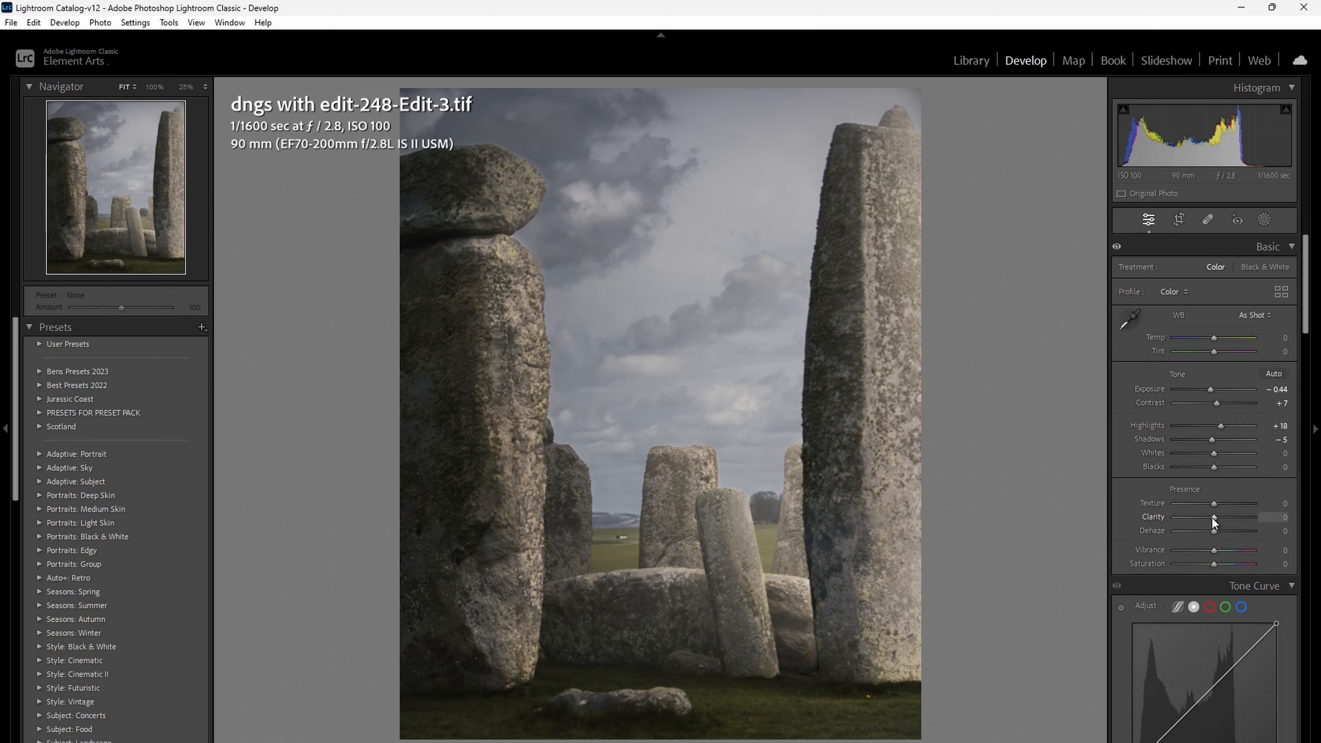
pyautogui.moveTo(1212, 518); pyautogui.dragTo(1215, 520)
# Sharpen the photo with Amount 64 and Masking 92
pyautogui.scroll(-5, 1198, 542)
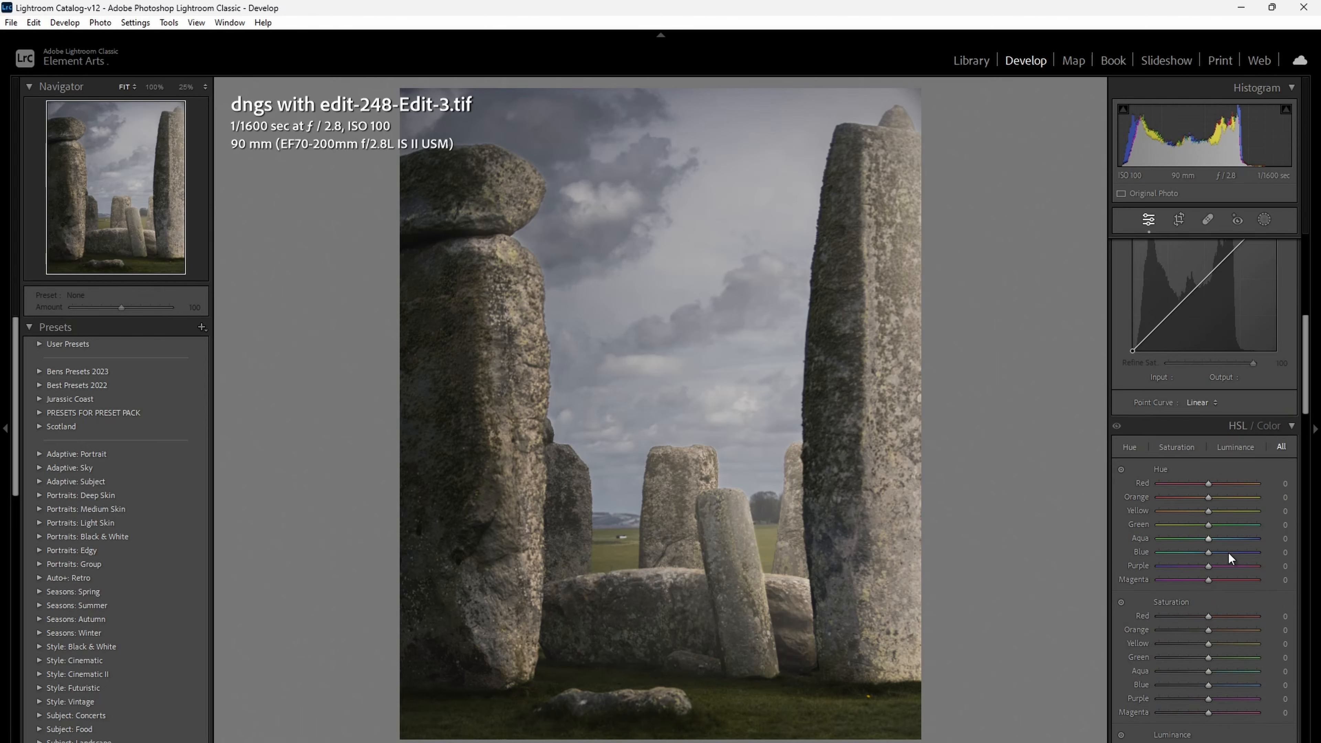
pyautogui.scroll(-10, 1228, 552)
pyautogui.press('super')
pyautogui.moveTo(1213, 600); pyautogui.dragTo(1246, 651)
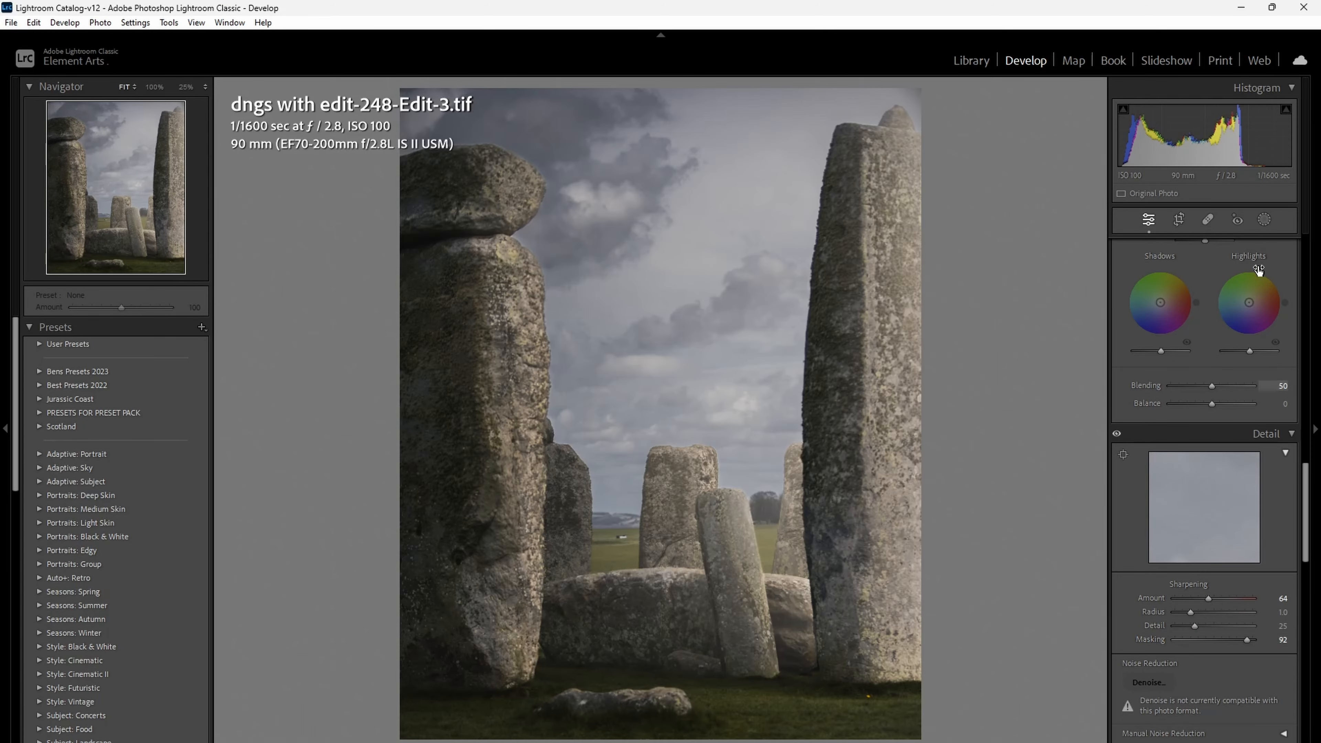
# Mask the central background stones with object selection and add the low stone beside the large upright on the right to the same mask
pyautogui.click(1264, 219)
pyautogui.click(1147, 331)
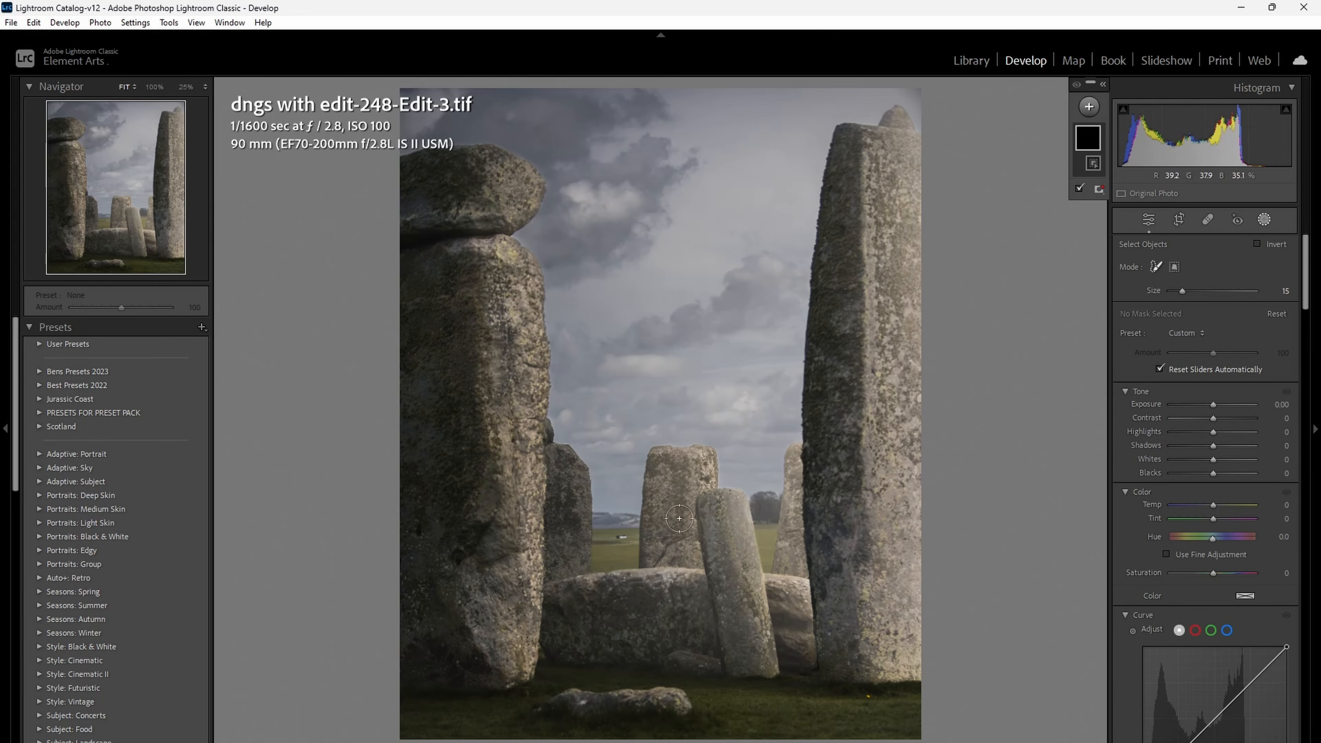
pyautogui.moveTo(684, 526)
pyautogui.mouseDown()
pyautogui.moveTo(701, 470)
pyautogui.moveTo(655, 557)
pyautogui.moveTo(729, 504)
pyautogui.moveTo(633, 588)
pyautogui.moveTo(573, 540)
pyautogui.moveTo(572, 468)
pyautogui.moveTo(565, 599)
pyautogui.moveTo(621, 646)
pyautogui.moveTo(786, 660)
pyautogui.moveTo(789, 554)
pyautogui.moveTo(766, 603)
pyautogui.moveTo(696, 580)
pyautogui.moveTo(641, 624)
pyautogui.moveTo(590, 606)
pyautogui.mouseUp()
pyautogui.click(1082, 180)
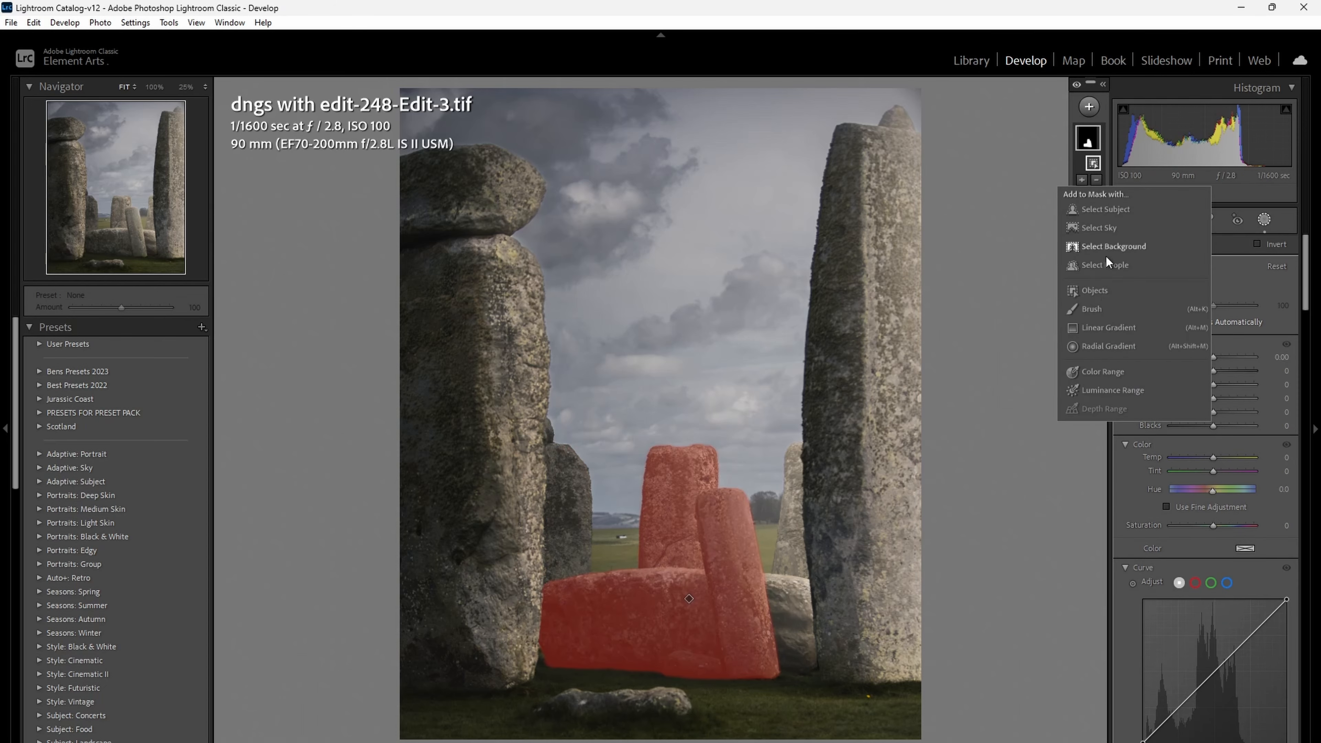
pyautogui.click(1107, 266)
pyautogui.moveTo(793, 576)
pyautogui.mouseDown()
pyautogui.moveTo(792, 527)
pyautogui.moveTo(780, 619)
pyautogui.moveTo(767, 586)
pyautogui.mouseUp()
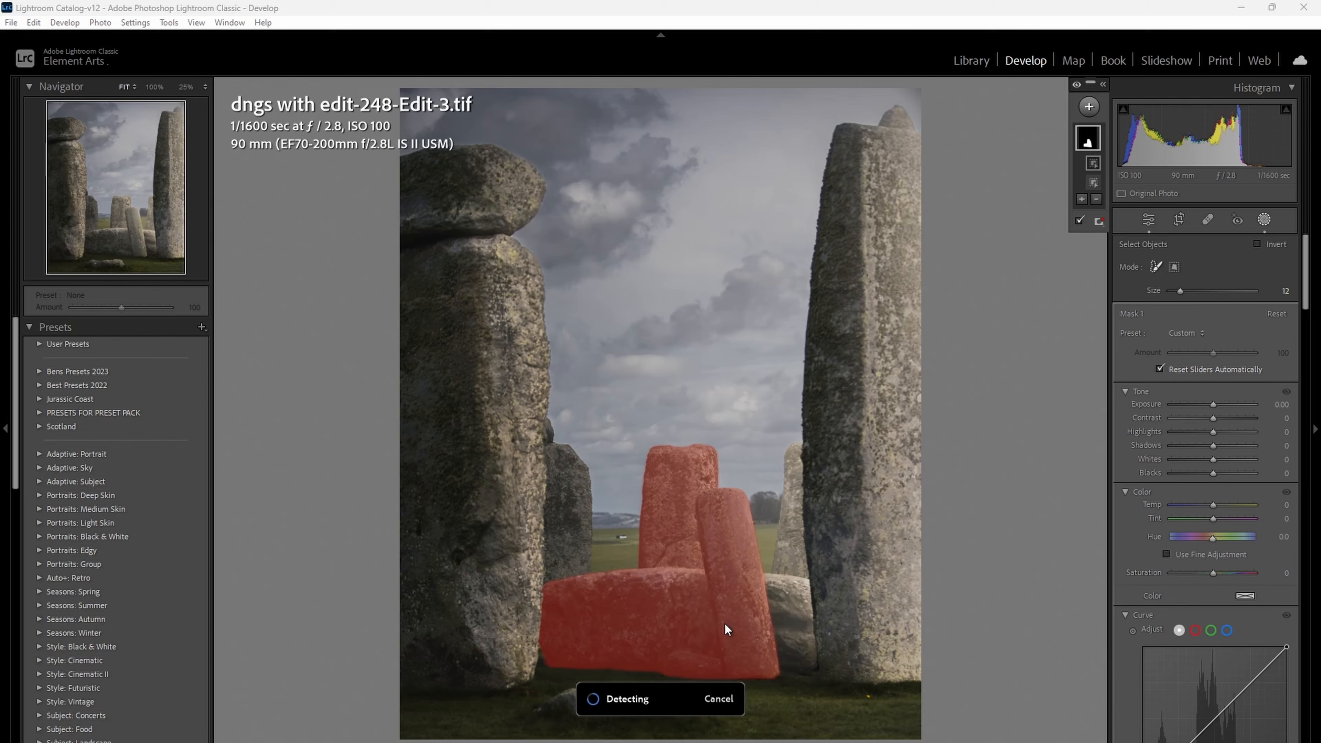
# Add the distant stone beside the large left pillar and the small sliver above it to the mask with object selections
pyautogui.click(1082, 200)
pyautogui.click(1107, 285)
pyautogui.moveTo(556, 484)
pyautogui.mouseDown()
pyautogui.moveTo(571, 582)
pyautogui.moveTo(568, 560)
pyautogui.mouseUp()
pyautogui.hotkey('ctrl', '=')
pyautogui.hotkey('ctrl', '=')
pyautogui.hotkey('ctrl', '=')
pyautogui.moveTo(517, 331); pyautogui.dragTo(780, 315)
pyautogui.click(1081, 219)
pyautogui.click(1106, 305)
pyautogui.moveTo(632, 435); pyautogui.dragTo(638, 461)
pyautogui.hotkey('ctrl', '-')
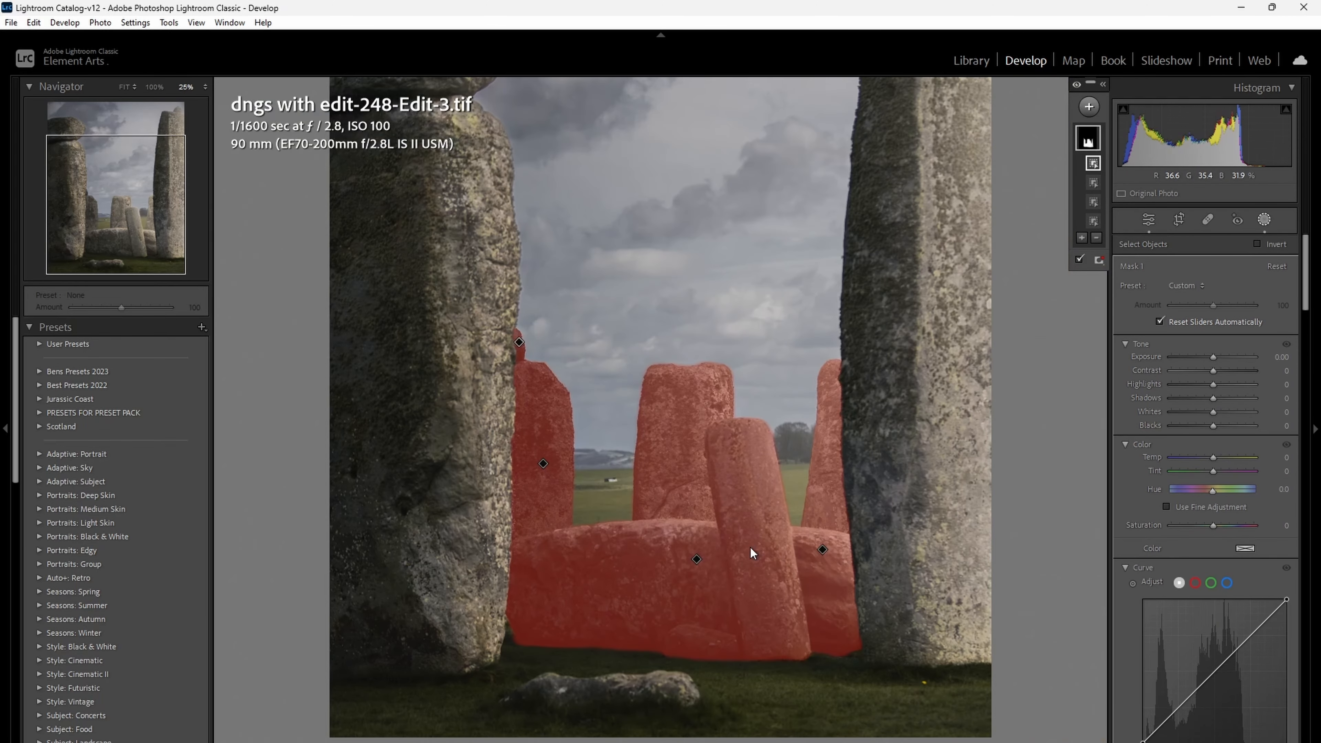
# Set the background stones mask to Texture 7, Clarity 14 and Sharpness 9
pyautogui.scroll(-8, 1212, 411)
pyautogui.moveTo(1210, 402); pyautogui.dragTo(1221, 380)
pyautogui.hotkey('ctrl', '=')
pyautogui.moveTo(1213, 541); pyautogui.dragTo(1218, 541)
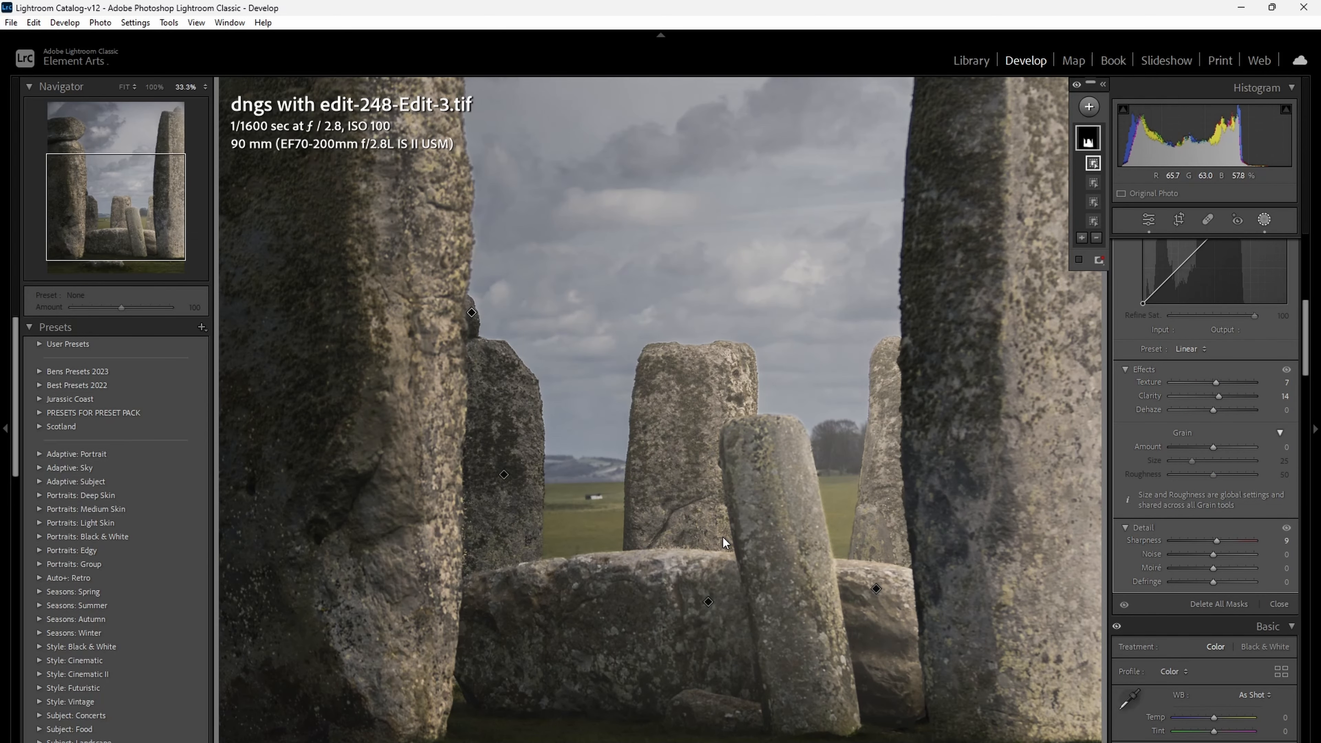
pyautogui.hotkey('ctrl', '-')
pyautogui.hotkey('ctrl', '-')
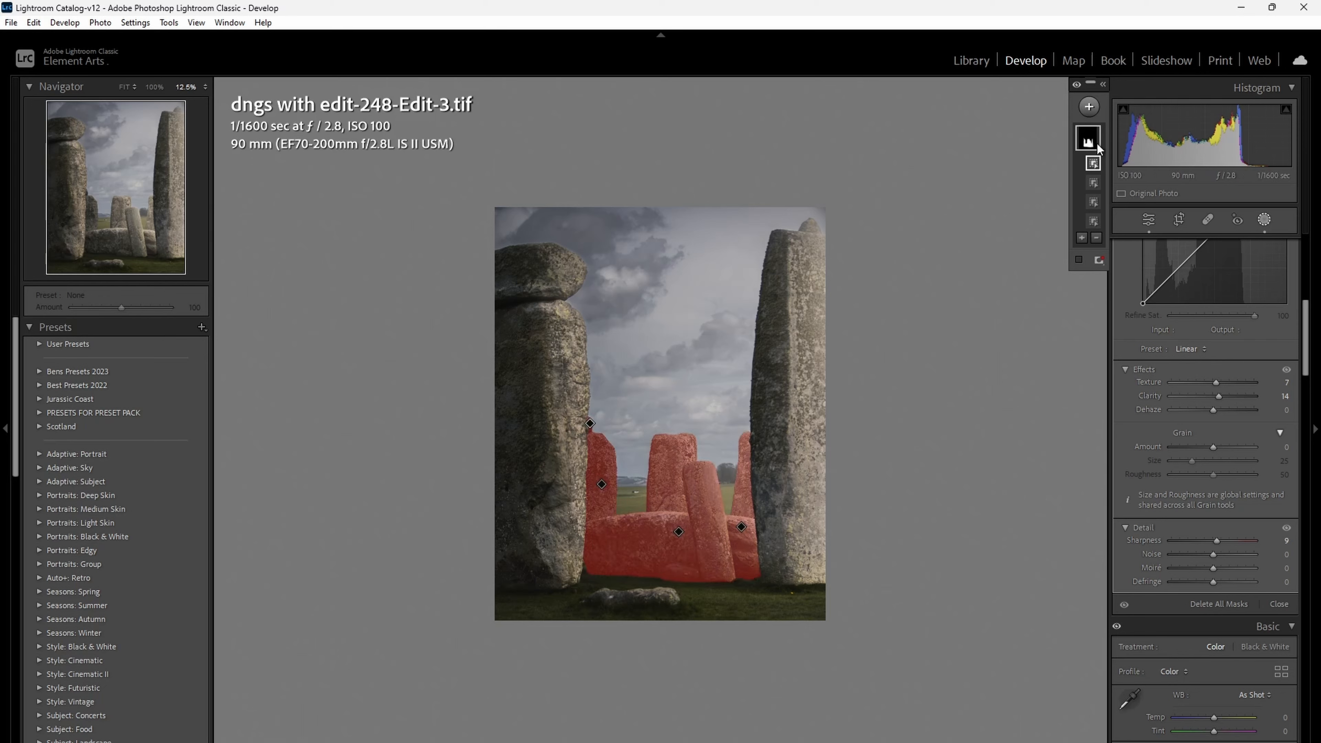
# Add a large radial gradient mask centred just outside the photo's upper-right corner, reaching down to the distant stones
pyautogui.click(1089, 108)
pyautogui.click(1099, 271)
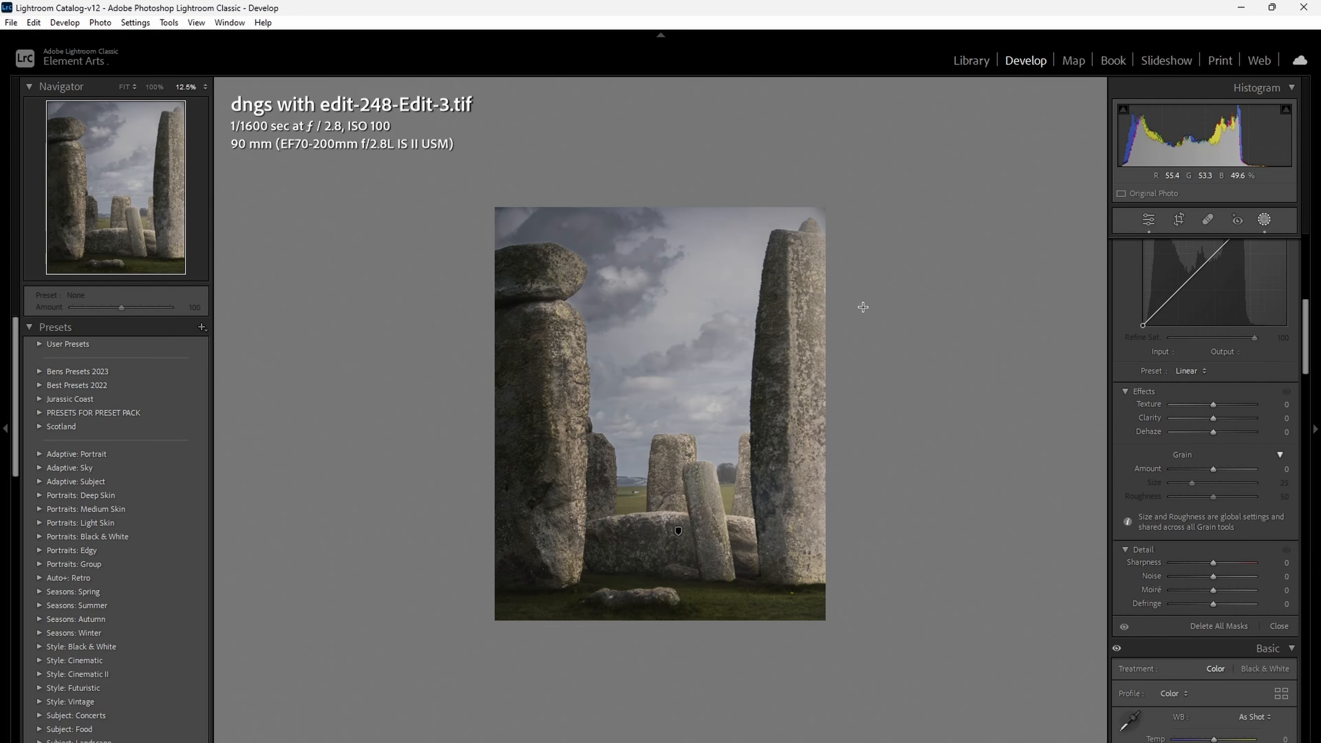
pyautogui.moveTo(862, 306); pyautogui.dragTo(987, 419)
pyautogui.moveTo(800, 251); pyautogui.dragTo(832, 212)
pyautogui.moveTo(832, 280); pyautogui.dragTo(834, 213)
pyautogui.moveTo(831, 464); pyautogui.dragTo(841, 495)
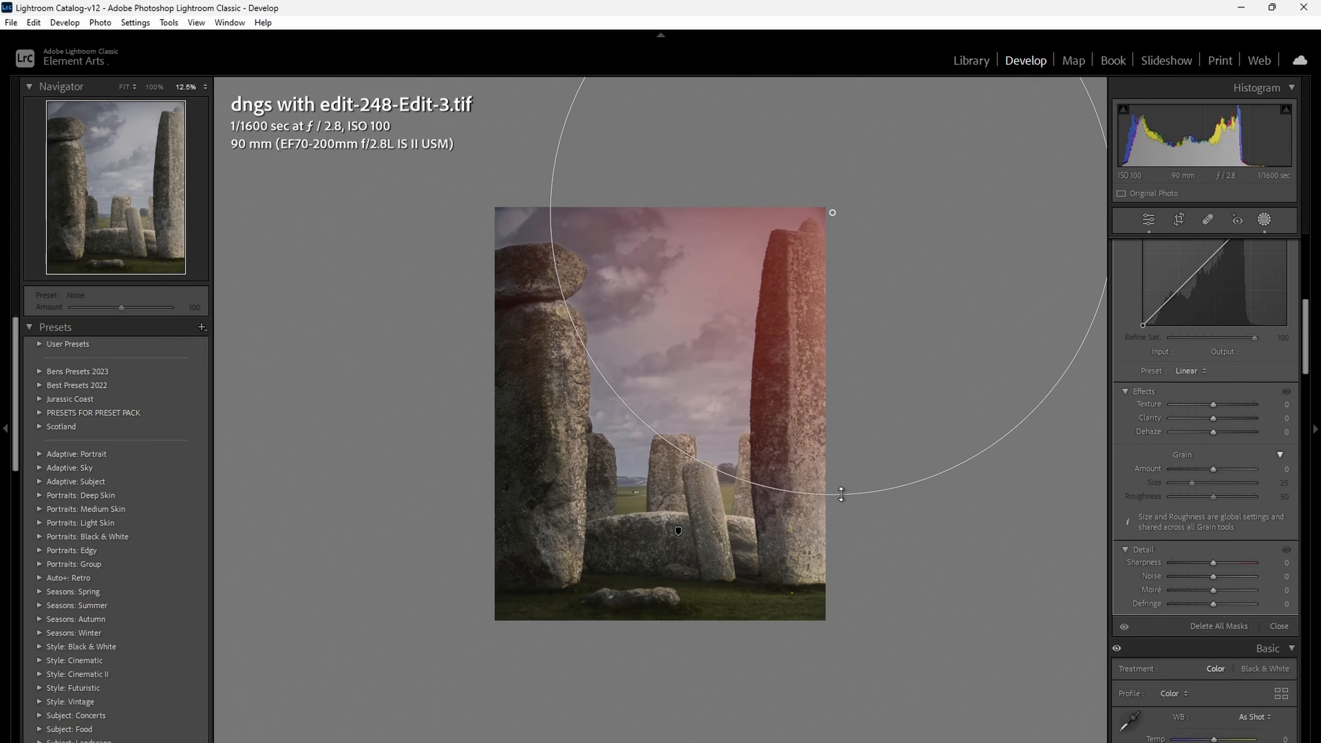
# Warm the radial gradient with Temp 11 and soften it with Dehaze −26
pyautogui.scroll(10, 1214, 427)
pyautogui.click(1216, 480)
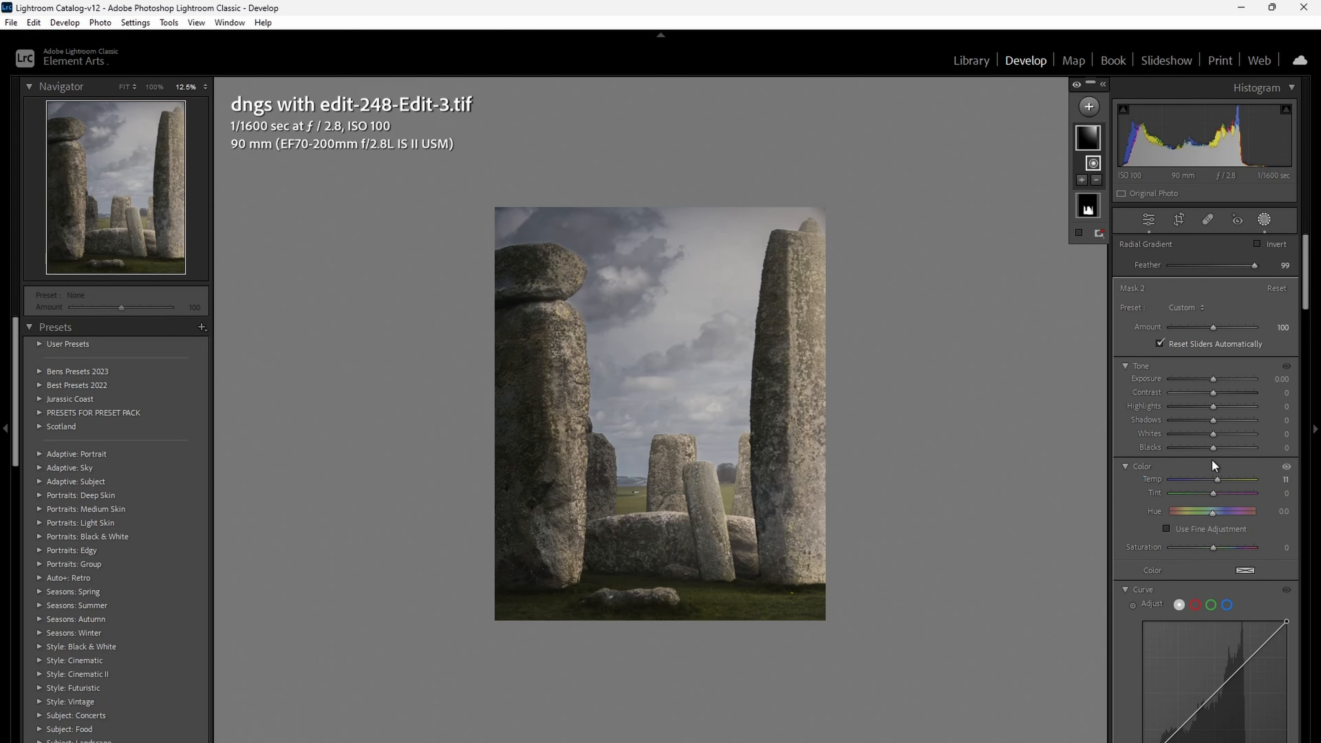
pyautogui.scroll(-10, 1213, 461)
pyautogui.moveTo(1213, 431); pyautogui.dragTo(1201, 426)
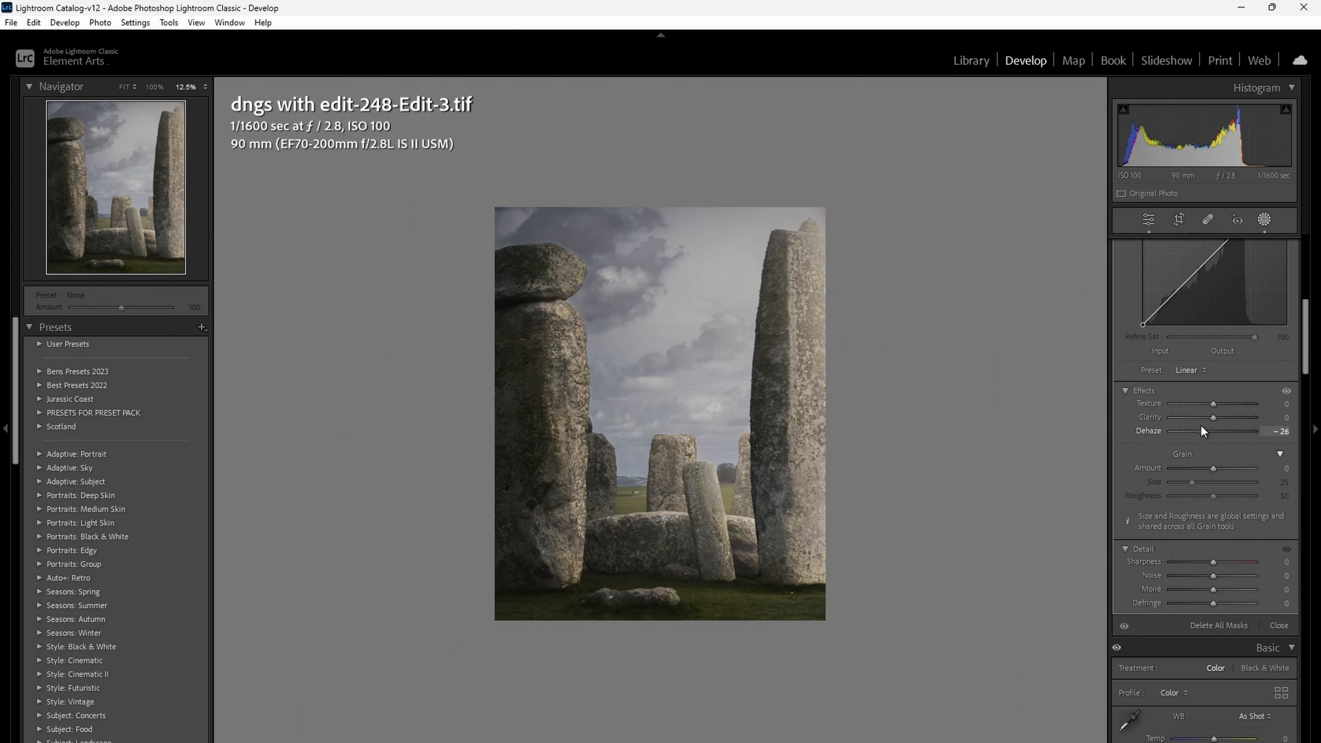
# Raise the radial gradient's Blacks to 22 and its Temp to 19, and return to the photo's global adjustments
pyautogui.scroll(10, 1217, 443)
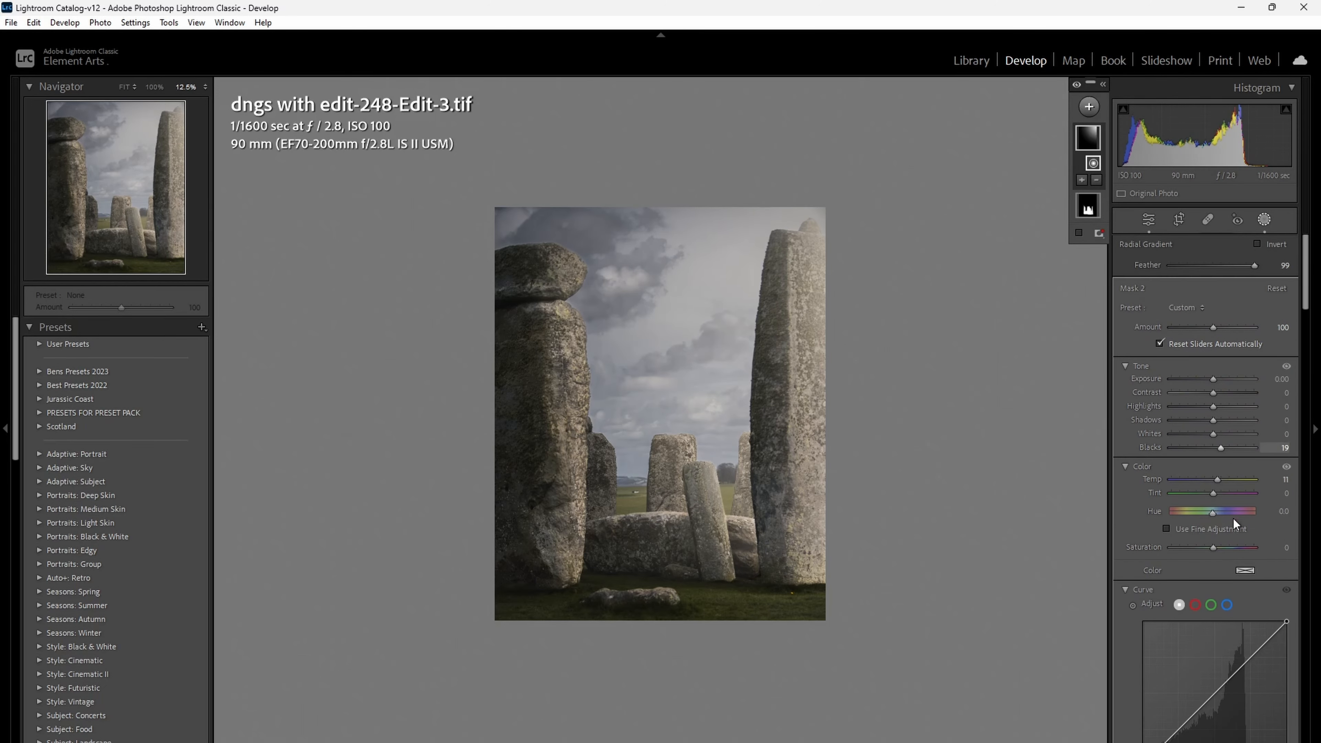
pyautogui.click(1222, 480)
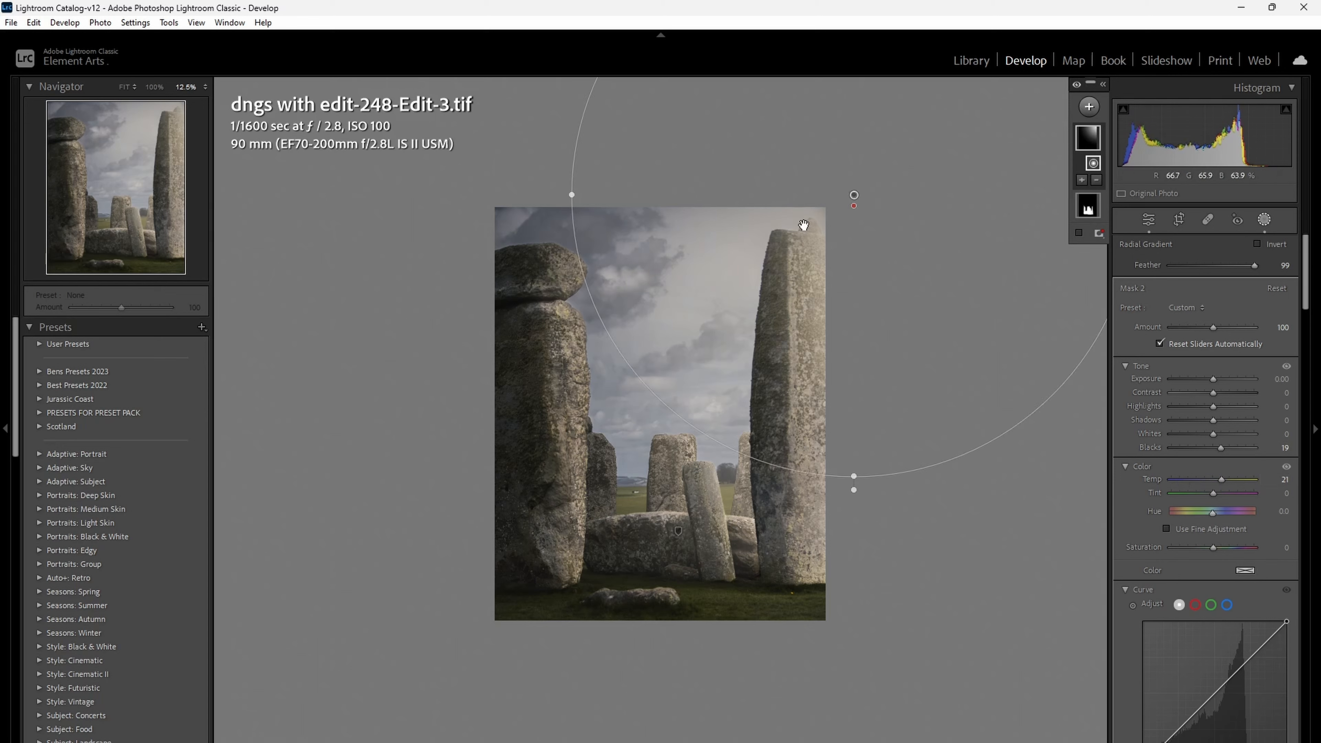
pyautogui.click(1222, 447)
pyautogui.click(1221, 480)
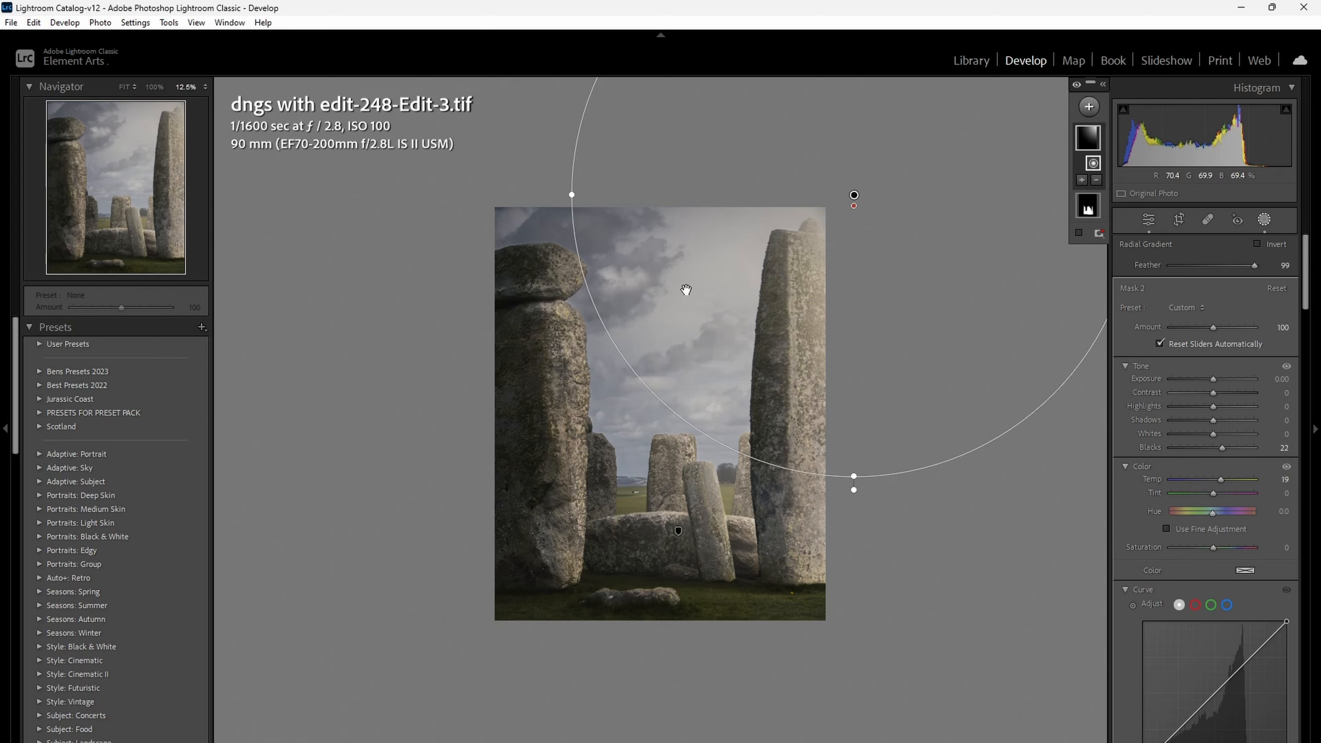
pyautogui.click(1139, 219)
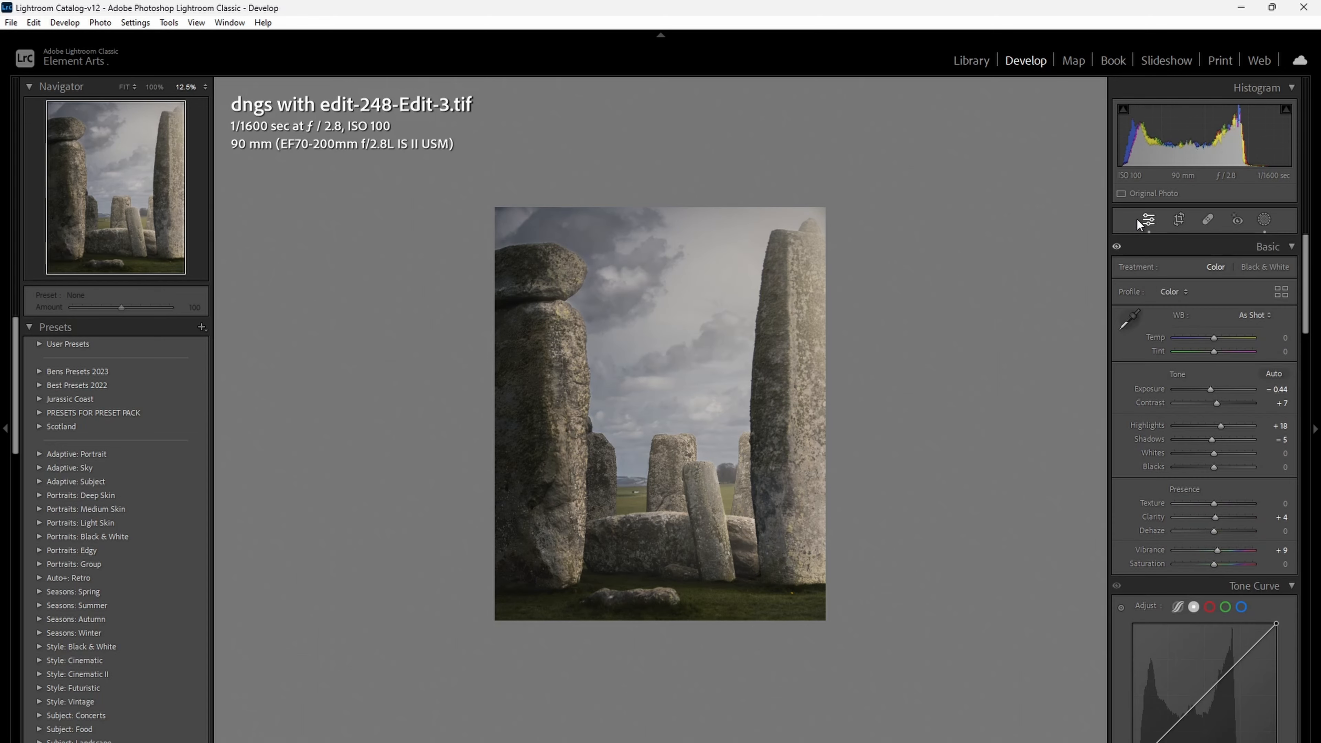